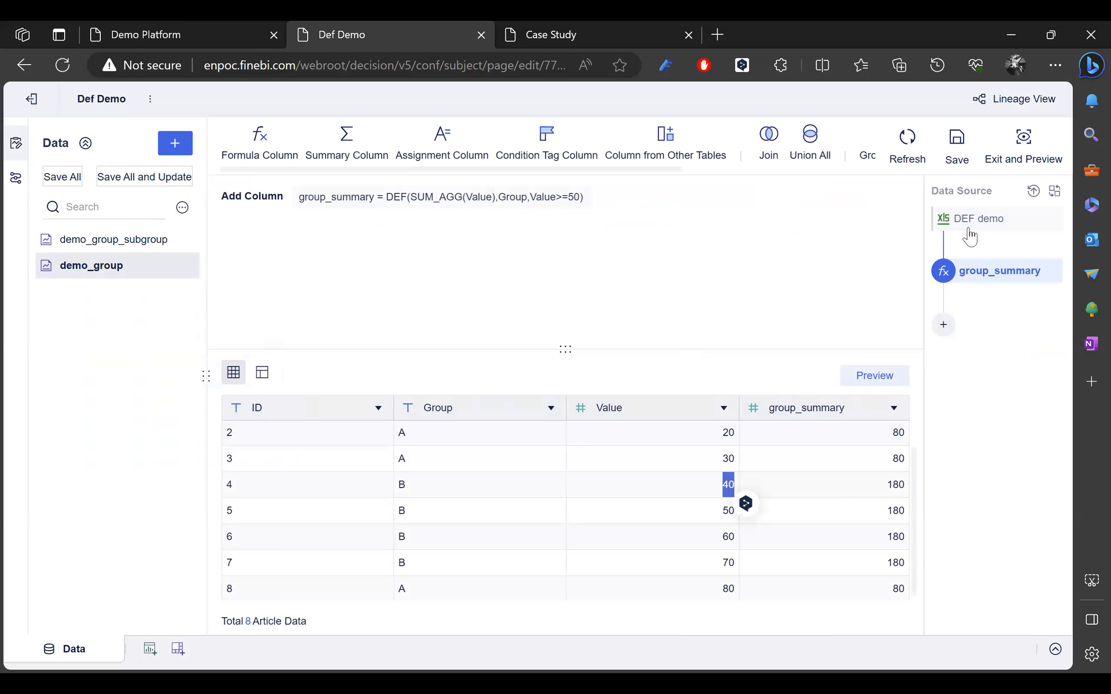
Step: Delete the existing group_summary step
{"action": "left_click", "coordinate": [1051, 271]}
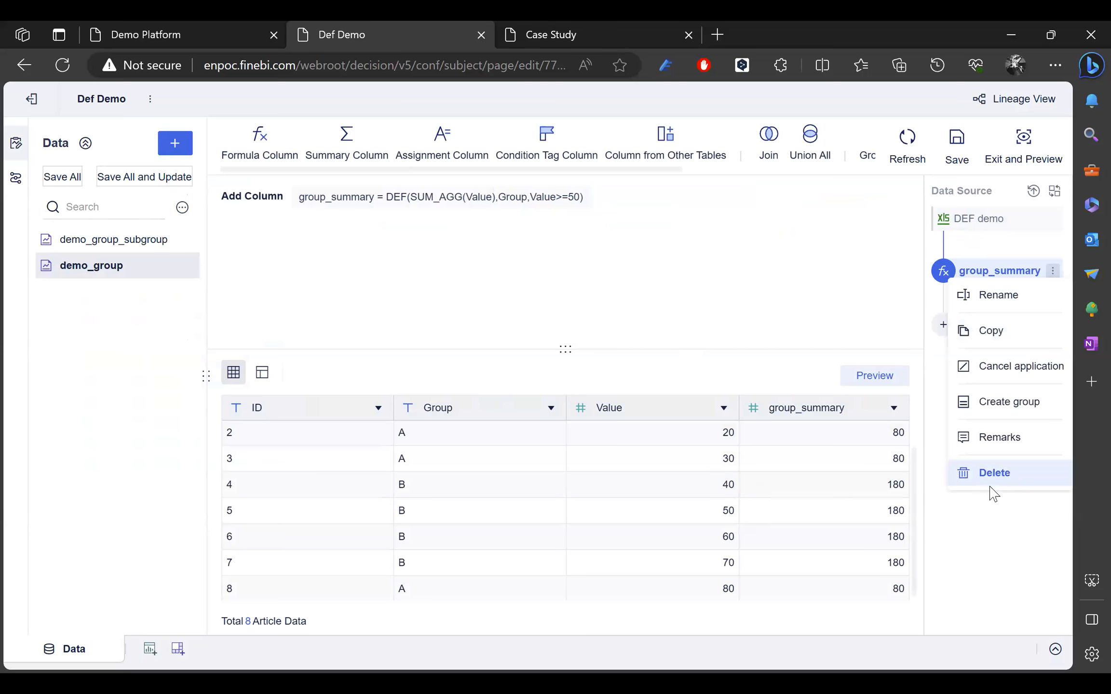
{"action": "left_click", "coordinate": [987, 485]}
{"action": "left_click", "coordinate": [1004, 563]}
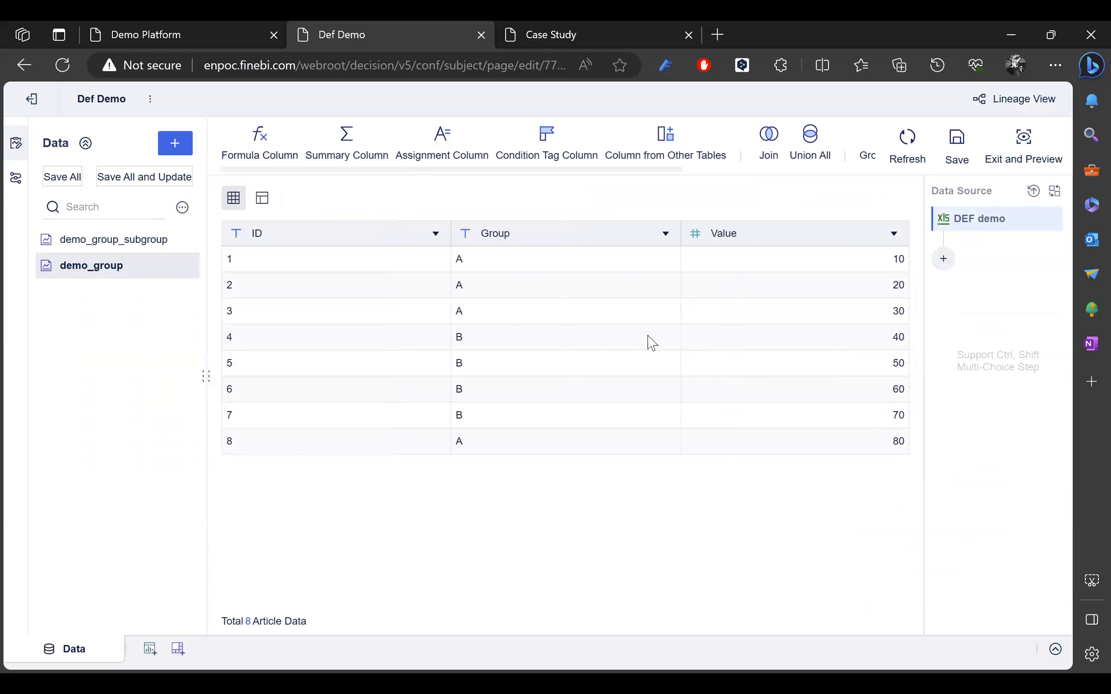
Step: Add a new formula column named group_summary
{"action": "left_click", "coordinate": [264, 143]}
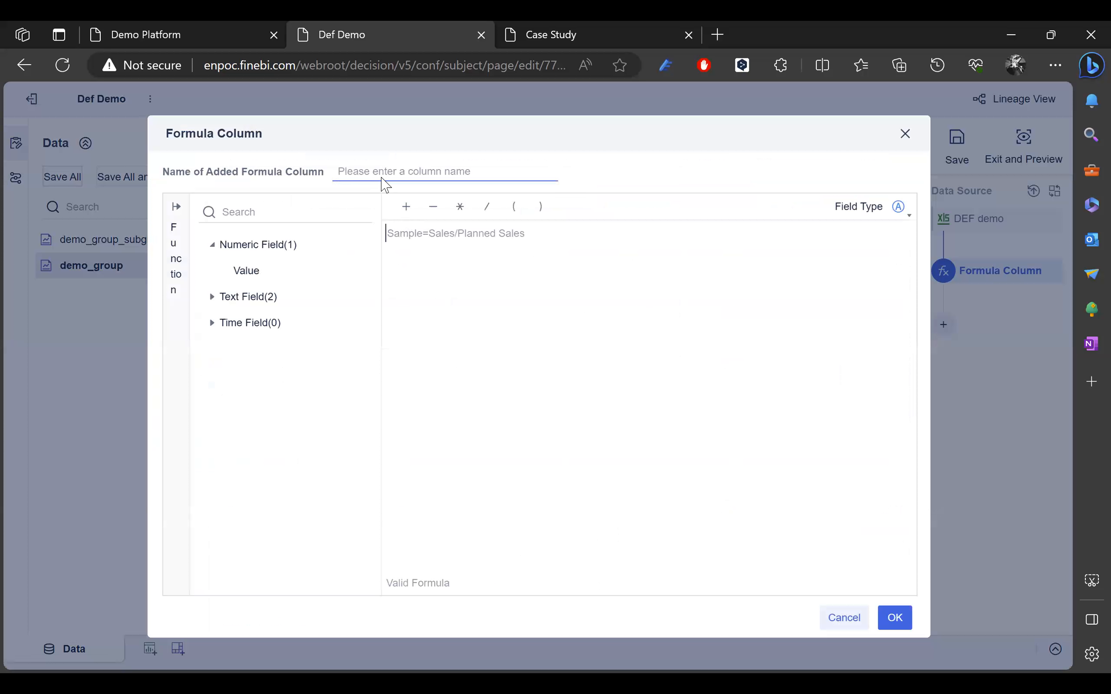
{"action": "left_click", "coordinate": [382, 179]}
{"action": "type", "text": "GR"}
{"action": "type", "text": "group"}
{"action": "type", "text": "_summary"}
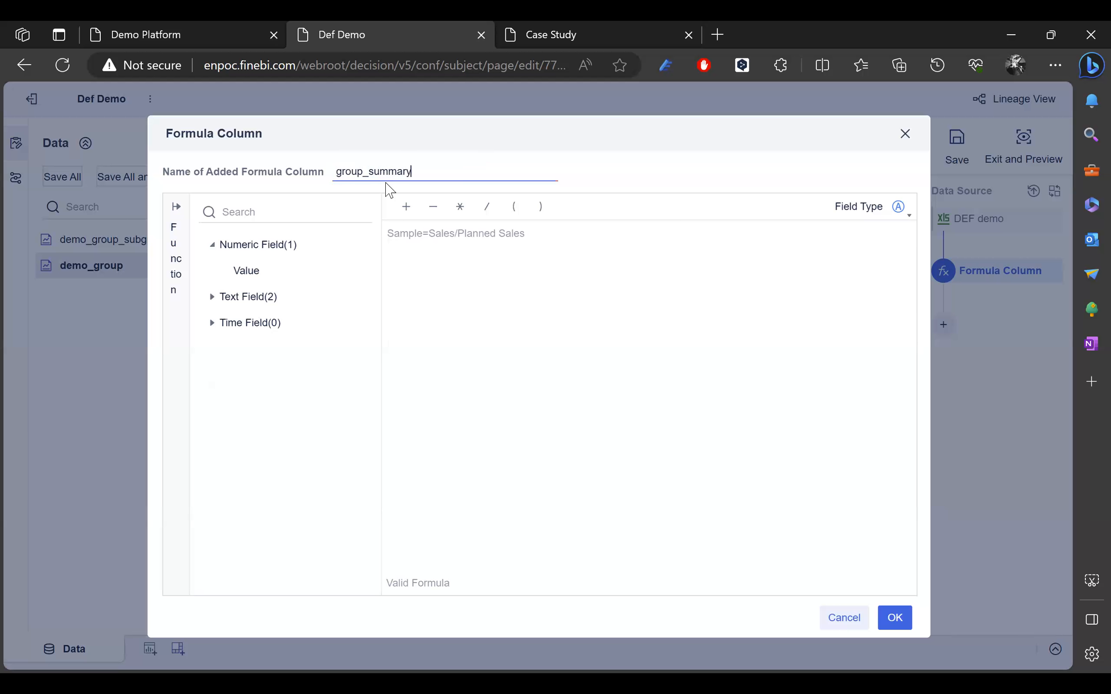
Step: Define it as DEF(SUM_AGG(Value),Group) and confirm the column
{"action": "left_click", "coordinate": [445, 265]}
{"action": "type", "text": "DEF"}
{"action": "key", "text": "Return"}
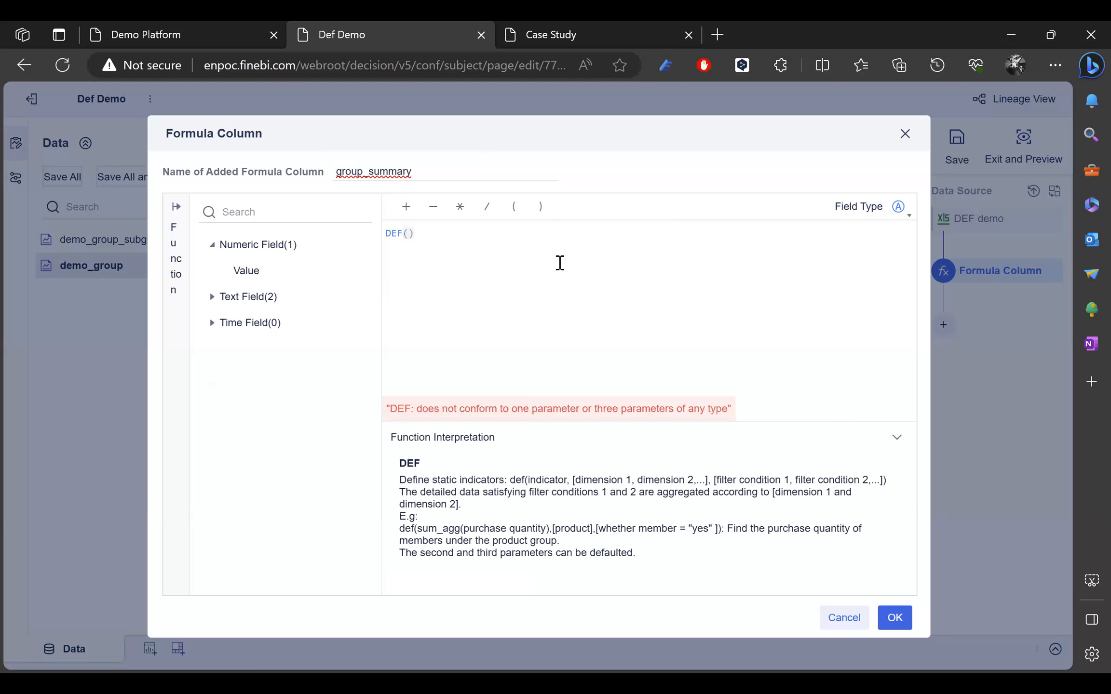
{"action": "type", "text": "g"}
{"action": "key", "text": "BackSpace"}
{"action": "type", "text": "g"}
{"action": "key", "text": "BackSpace"}
{"action": "type", "text": "su"}
{"action": "key", "text": "Return"}
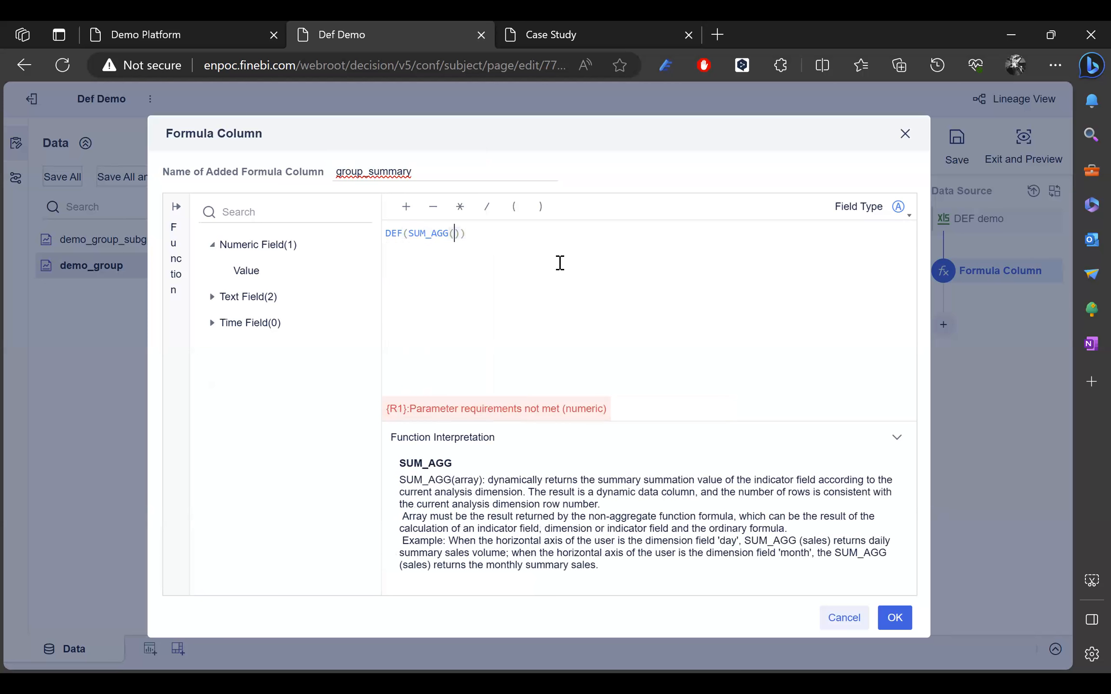
{"action": "type", "text": "val"}
{"action": "key", "text": "Down"}
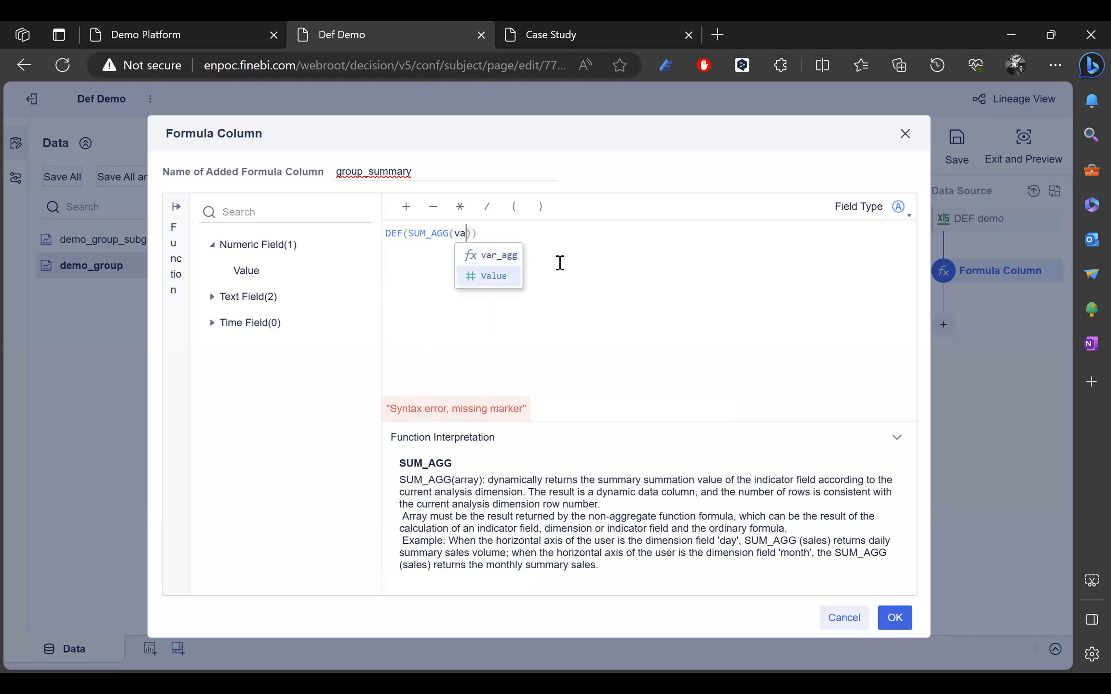
{"action": "key", "text": "Return"}
{"action": "type", "text": ","}
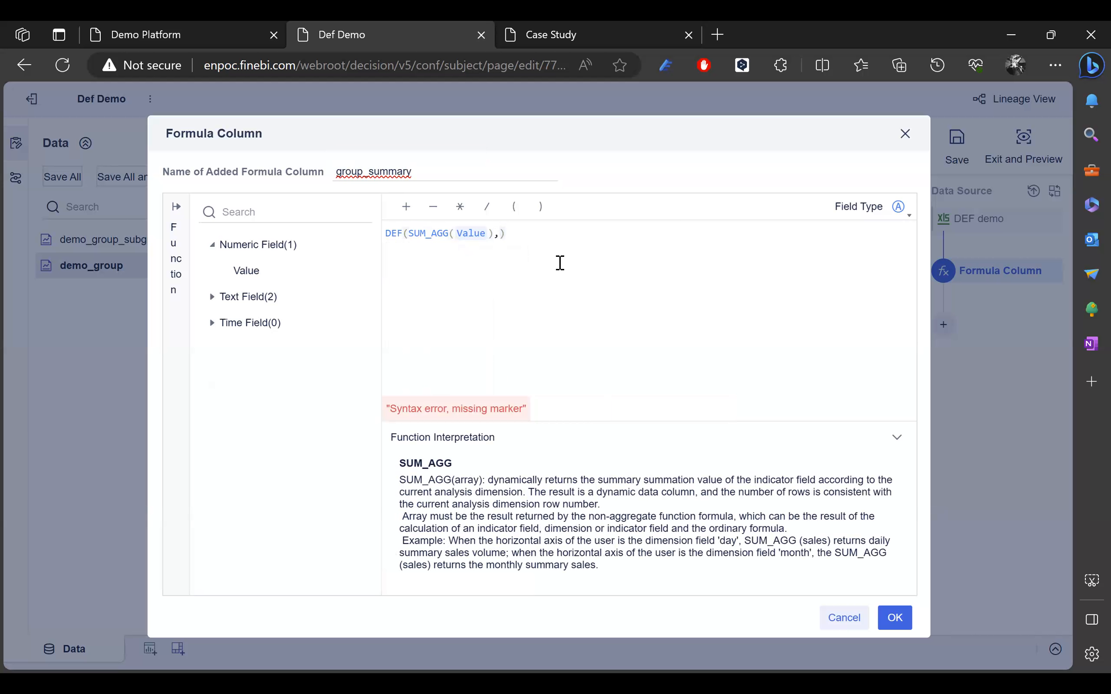
{"action": "type", "text": "g"}
{"action": "key", "text": "Return"}
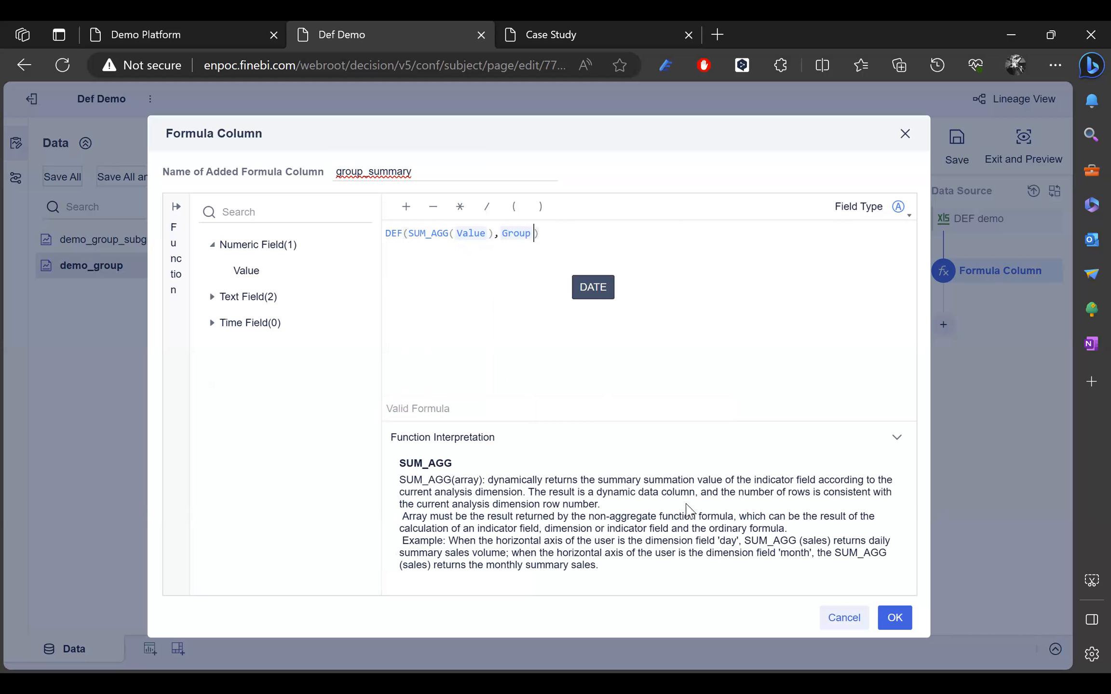
{"action": "left_click", "coordinate": [891, 625]}
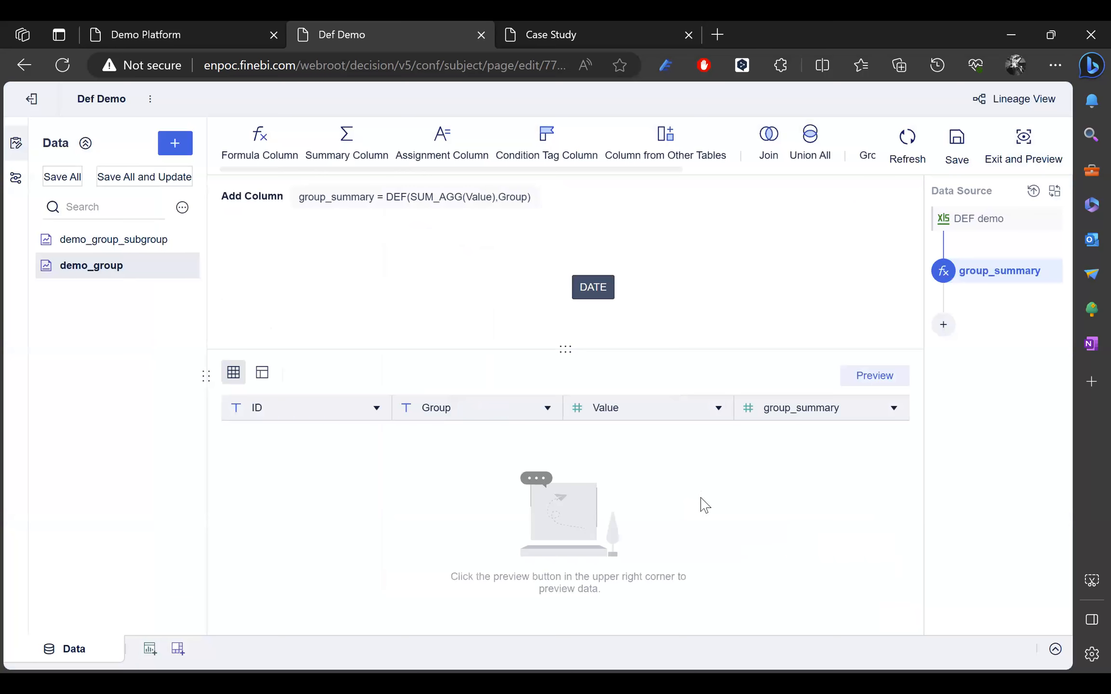
Step: Preview the data and verify group_summary reads 140 for group A rows and 220 for group B rows
{"action": "left_click", "coordinate": [870, 379]}
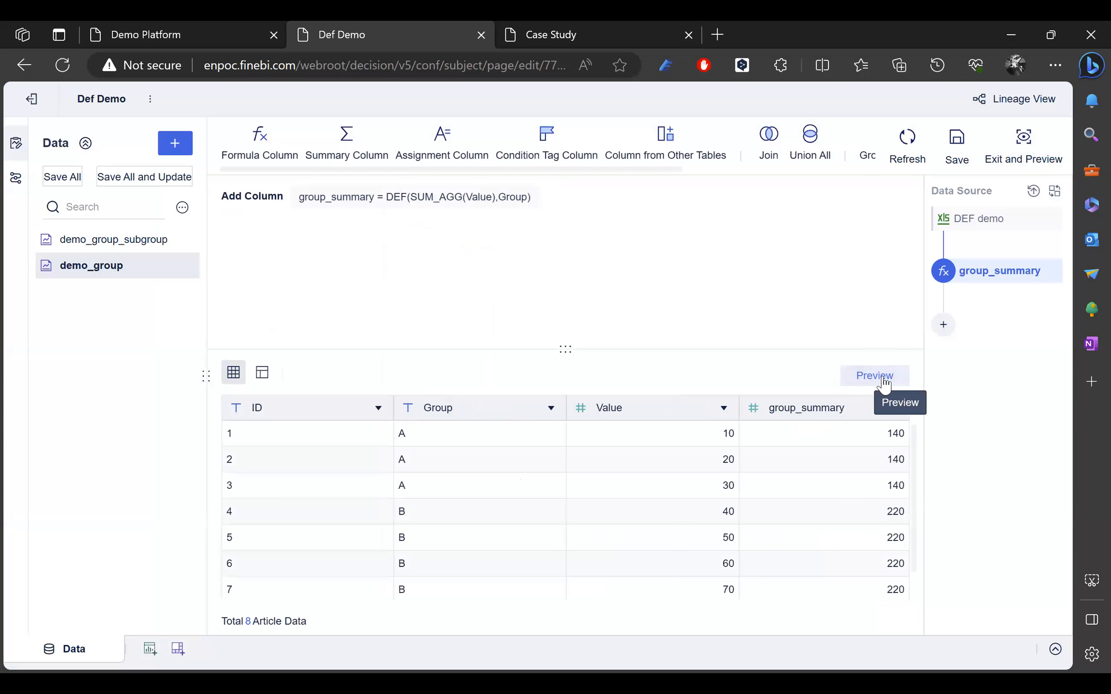
{"action": "scroll", "coordinate": [841, 511], "scroll_direction": "down", "scroll_amount": 1}
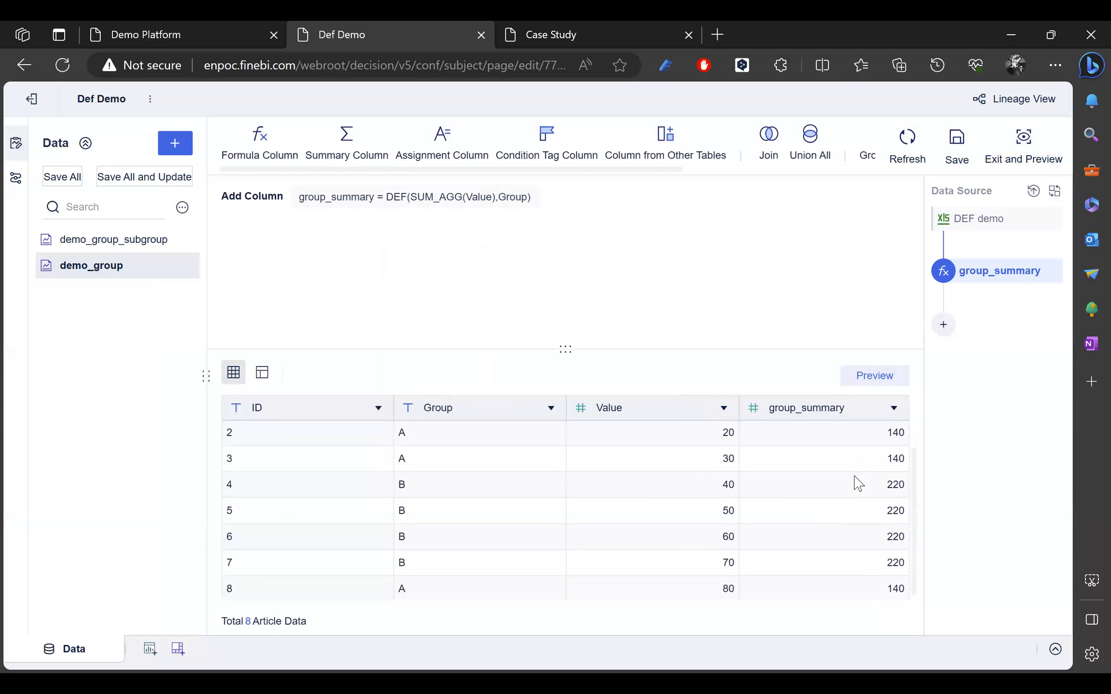
{"action": "scroll", "coordinate": [838, 511], "scroll_direction": "up", "scroll_amount": 1}
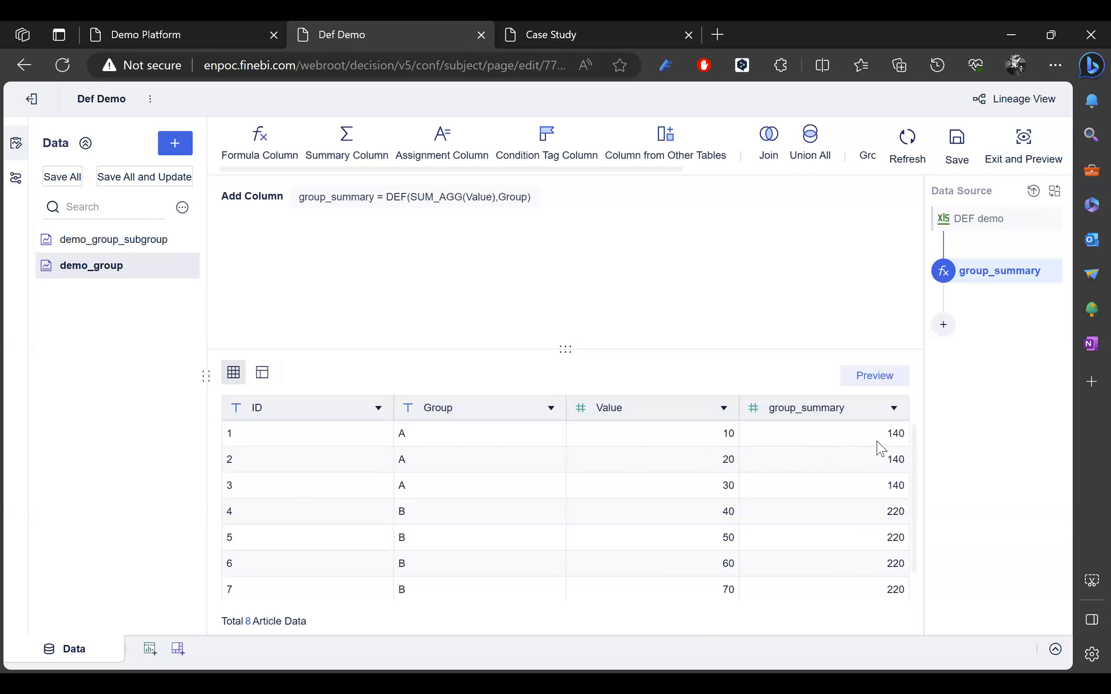
{"action": "scroll", "coordinate": [882, 451], "scroll_direction": "down", "scroll_amount": 1}
{"action": "scroll", "coordinate": [437, 472], "scroll_direction": "up", "scroll_amount": 1}
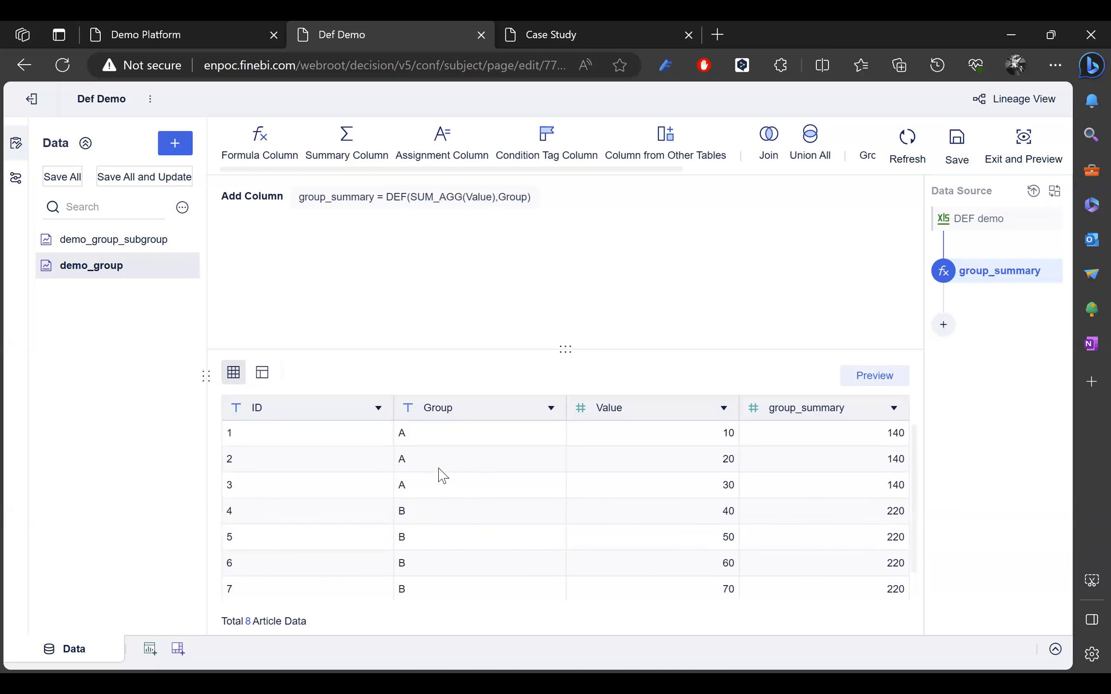
{"action": "scroll", "coordinate": [424, 586], "scroll_direction": "down", "scroll_amount": 1}
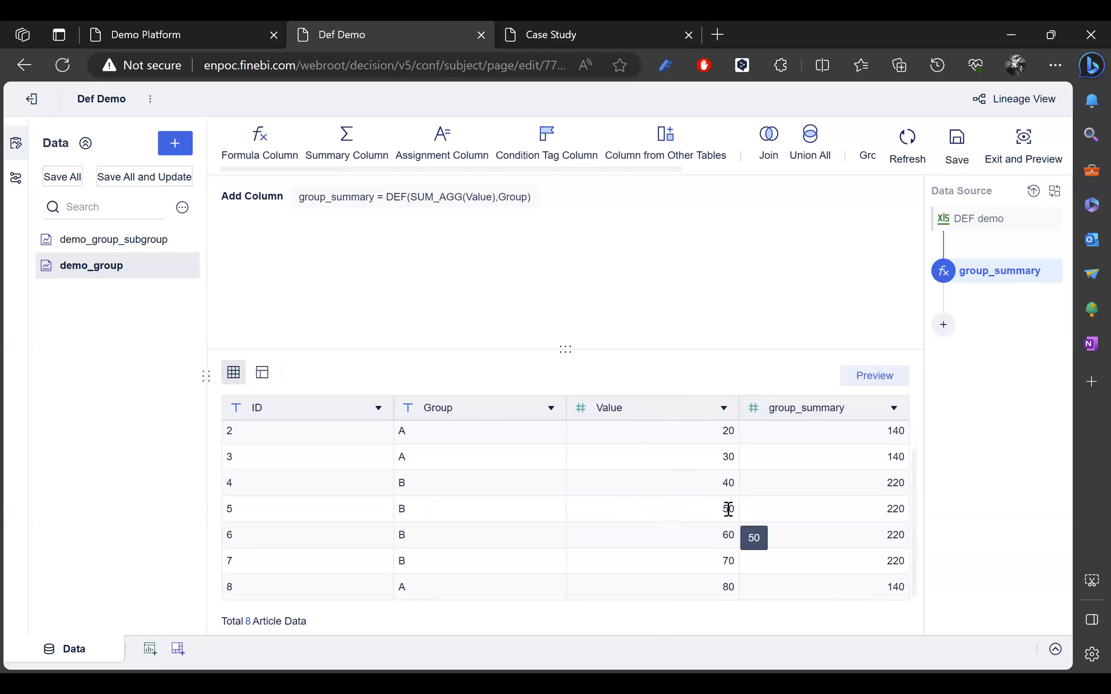
{"action": "left_click_drag", "start_coordinate": [724, 515], "coordinate": [726, 581]}
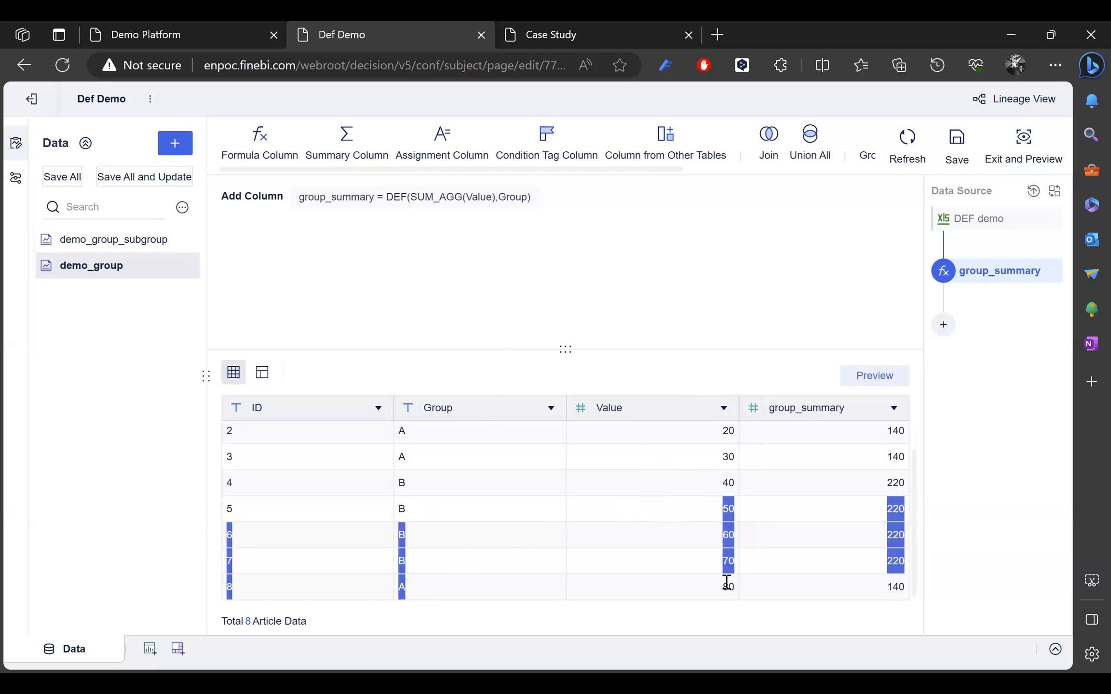
{"action": "left_click", "coordinate": [278, 520]}
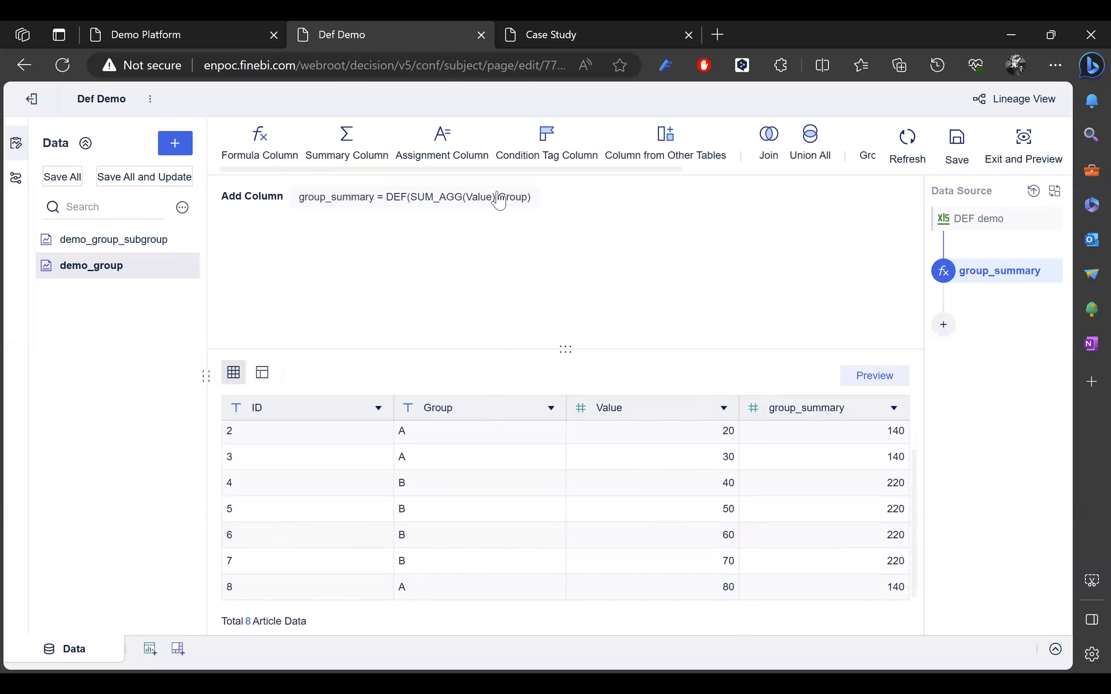
{"action": "left_click", "coordinate": [456, 199]}
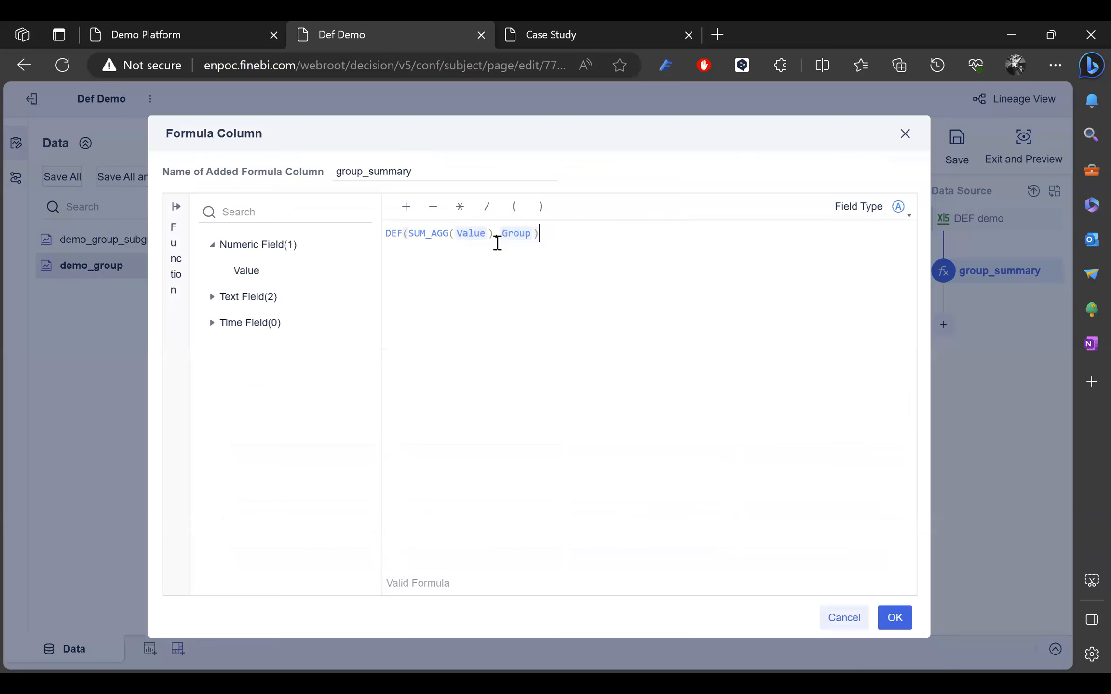
{"action": "left_click", "coordinate": [534, 233]}
{"action": "type", "text": ","}
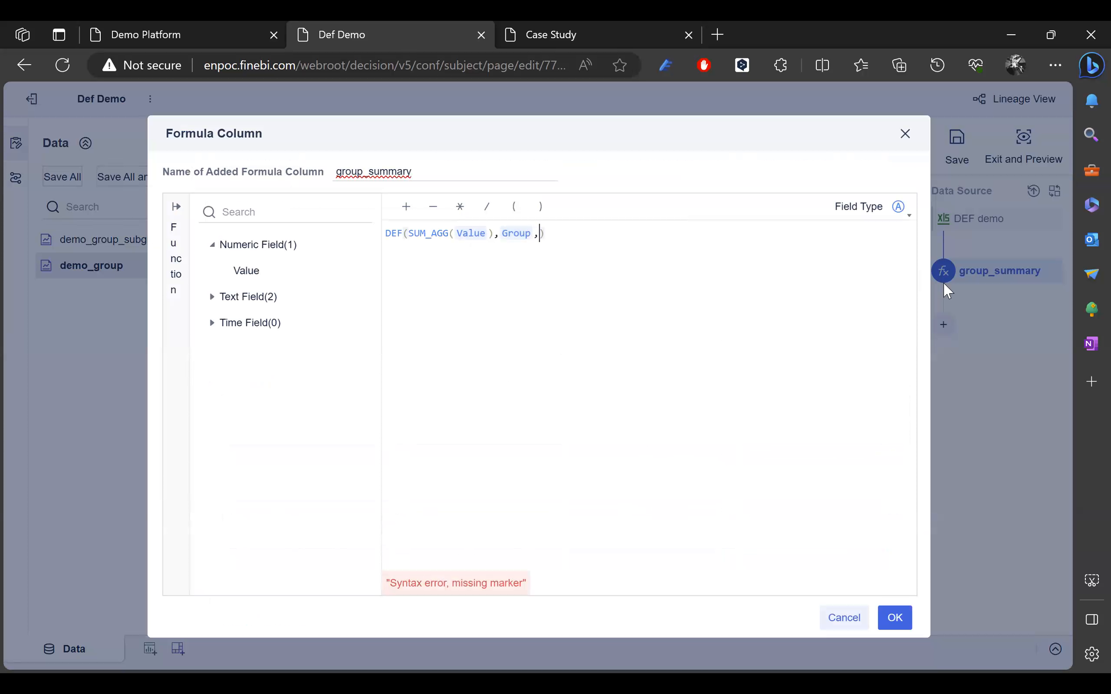
{"action": "type", "text": "va"}
{"action": "key", "text": "Down"}
{"action": "key", "text": "Return"}
{"action": "type", "text": ">=50"}
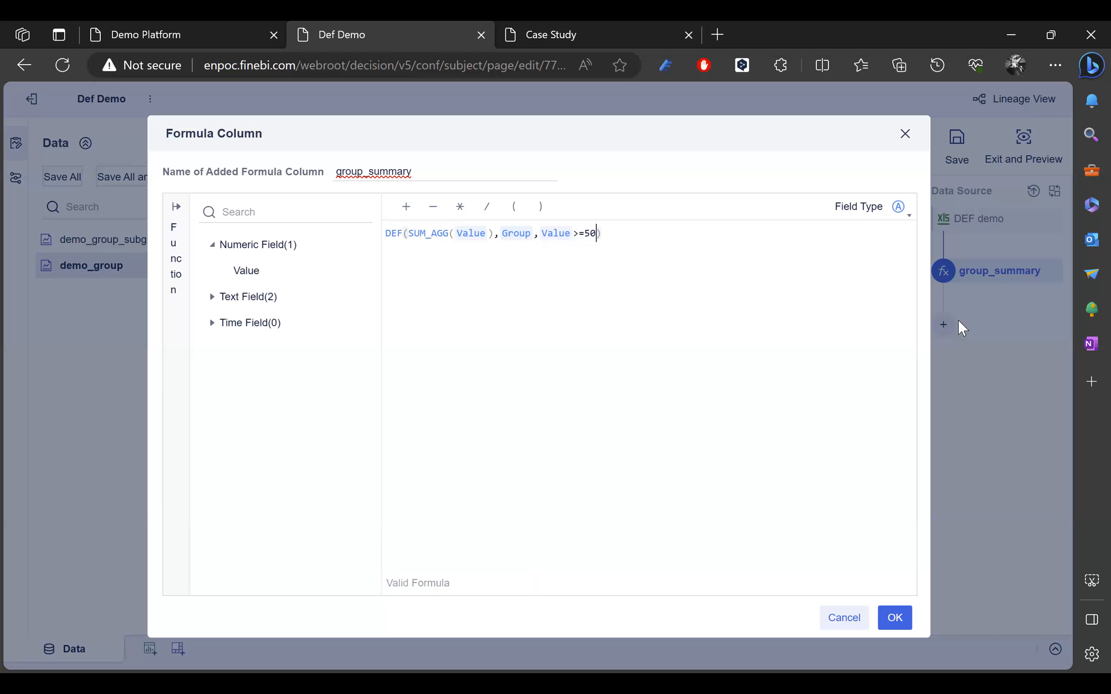
{"action": "left_click", "coordinate": [895, 618]}
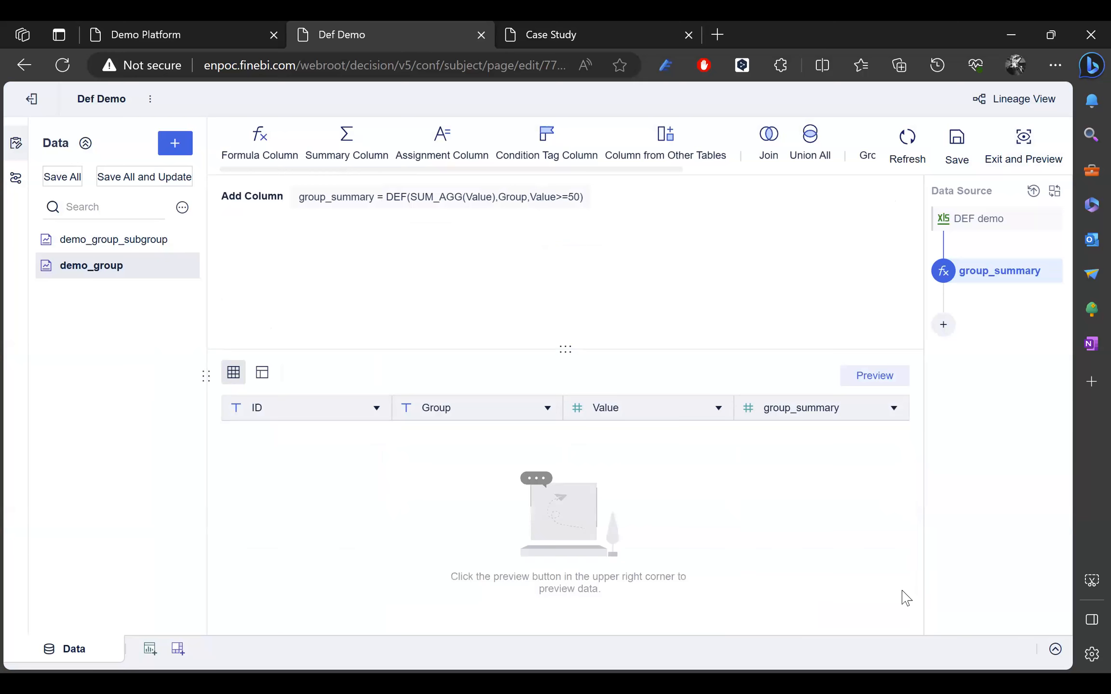
{"action": "left_click", "coordinate": [884, 381]}
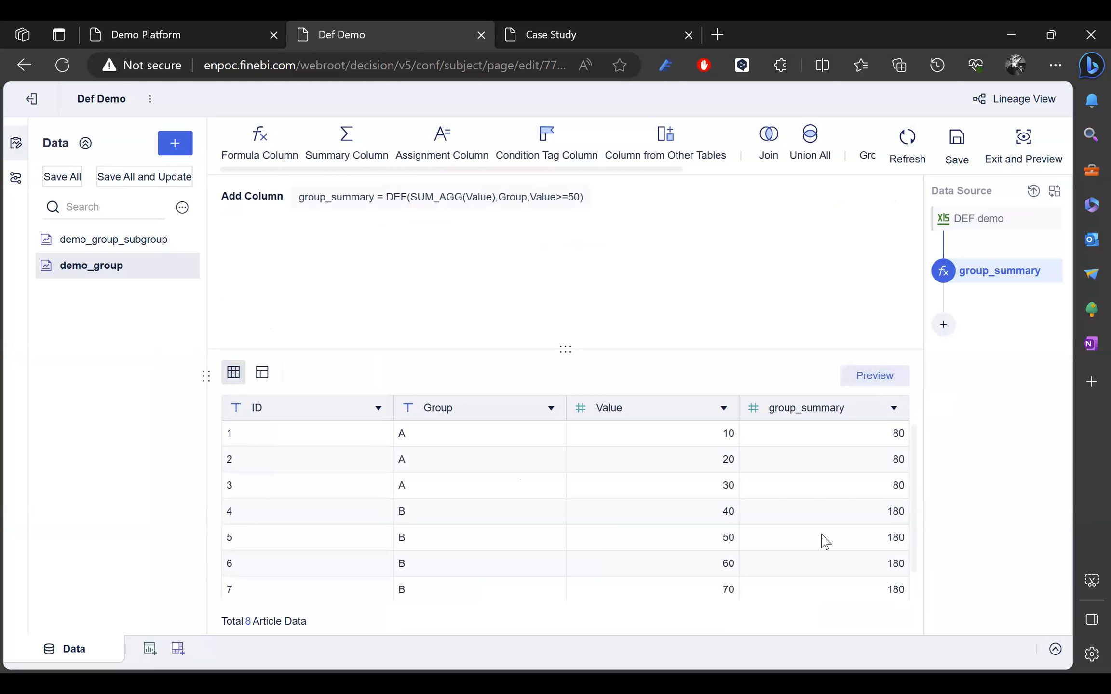
{"action": "scroll", "coordinate": [831, 530], "scroll_direction": "down", "scroll_amount": 1}
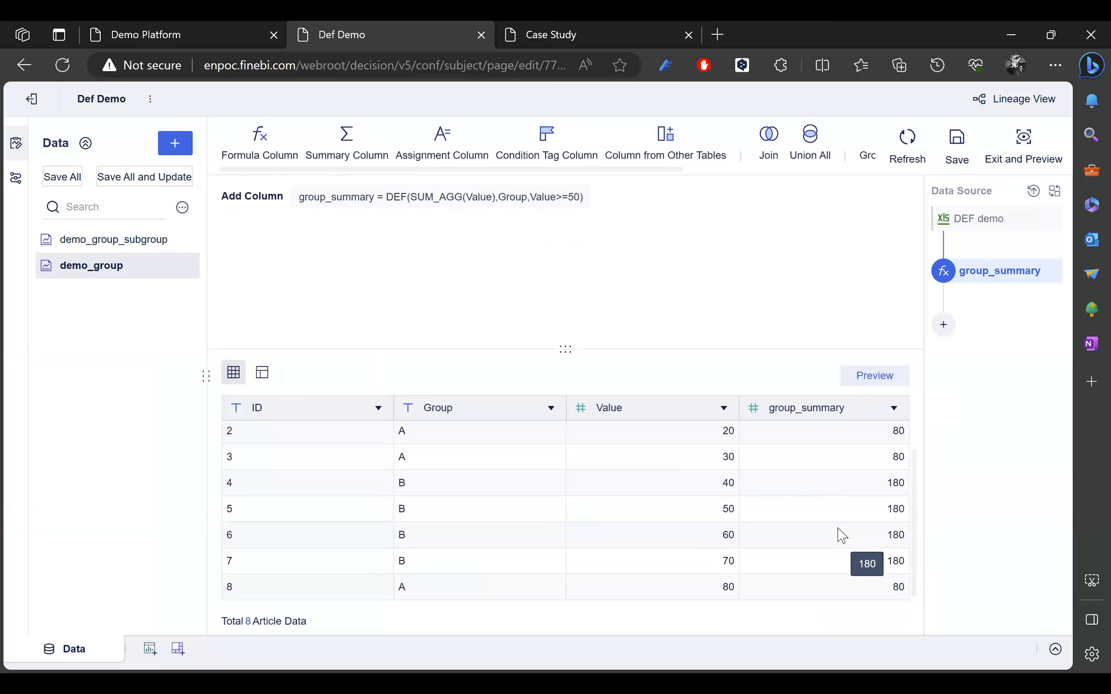
{"action": "scroll", "coordinate": [434, 456], "scroll_direction": "up", "scroll_amount": 1}
{"action": "scroll", "coordinate": [448, 458], "scroll_direction": "down", "scroll_amount": 1}
{"action": "double_click", "coordinate": [727, 587]}
{"action": "left_click", "coordinate": [882, 587]}
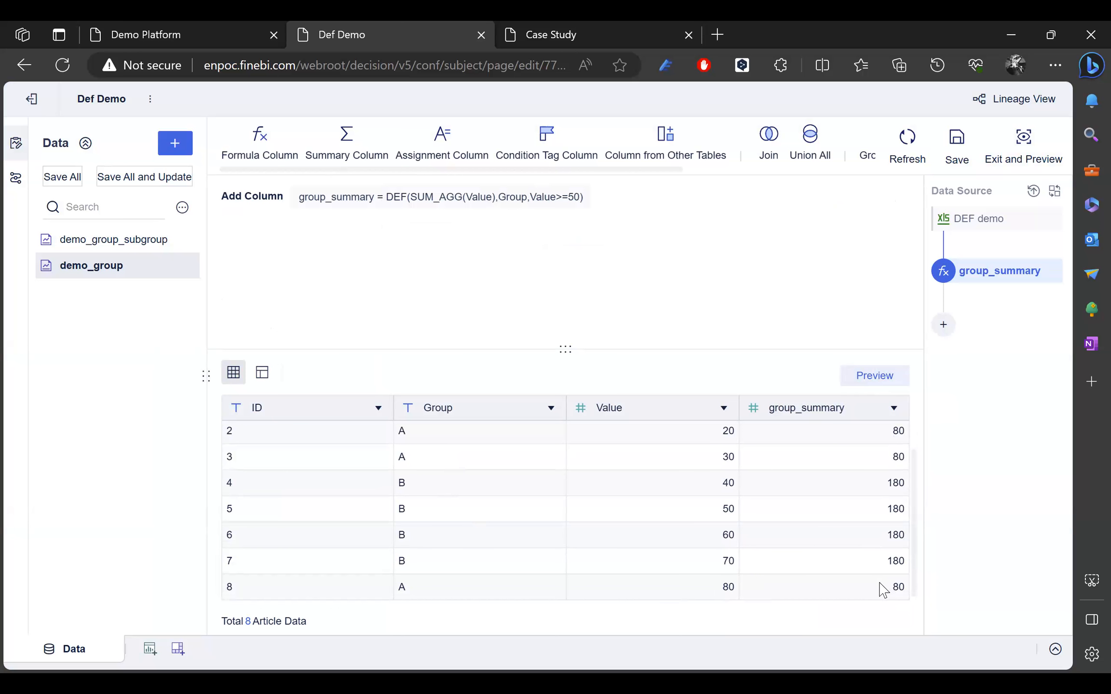
{"action": "scroll", "coordinate": [880, 600], "scroll_direction": "up", "scroll_amount": 1}
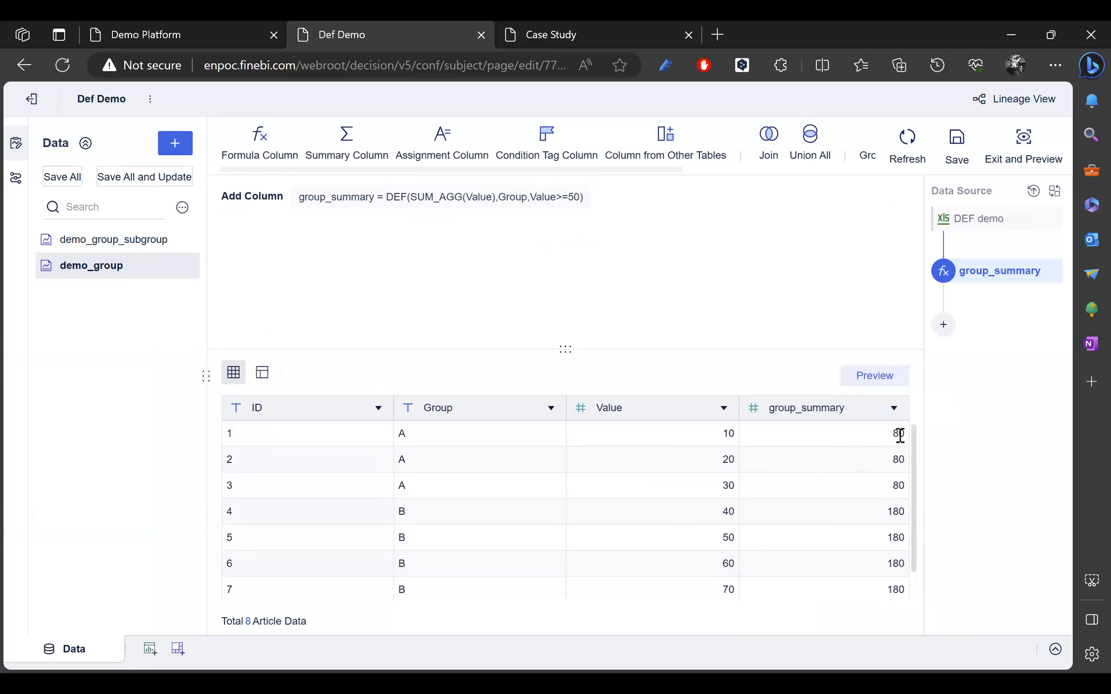
{"action": "left_click_drag", "start_coordinate": [898, 434], "coordinate": [903, 453]}
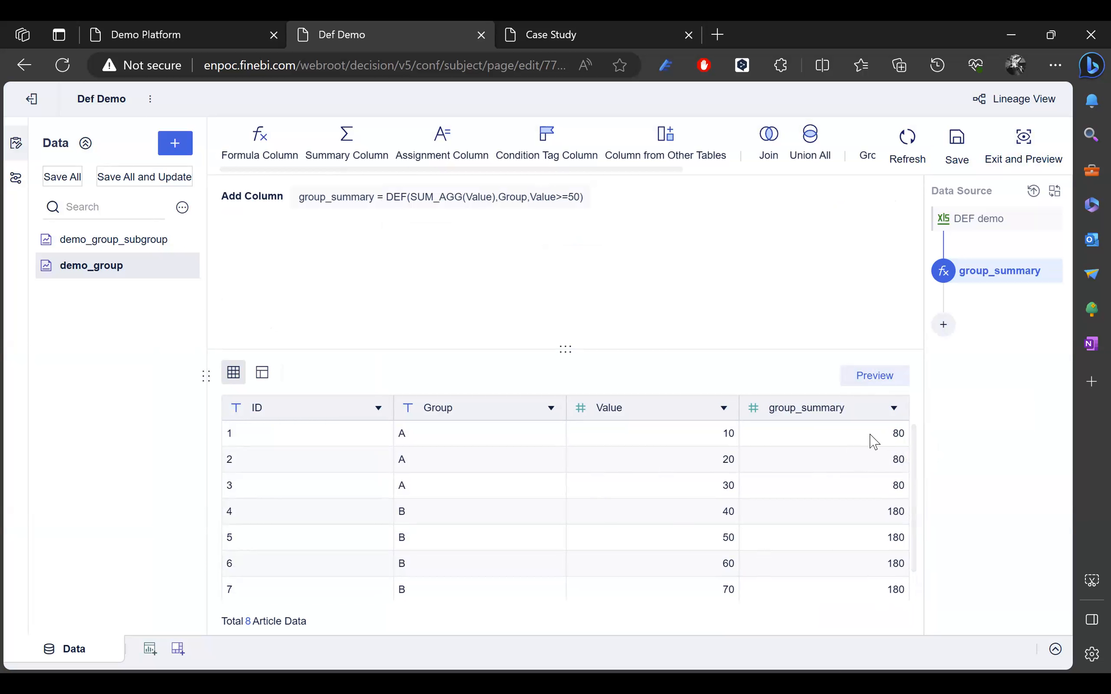
{"action": "scroll", "coordinate": [868, 439], "scroll_direction": "down", "scroll_amount": 1}
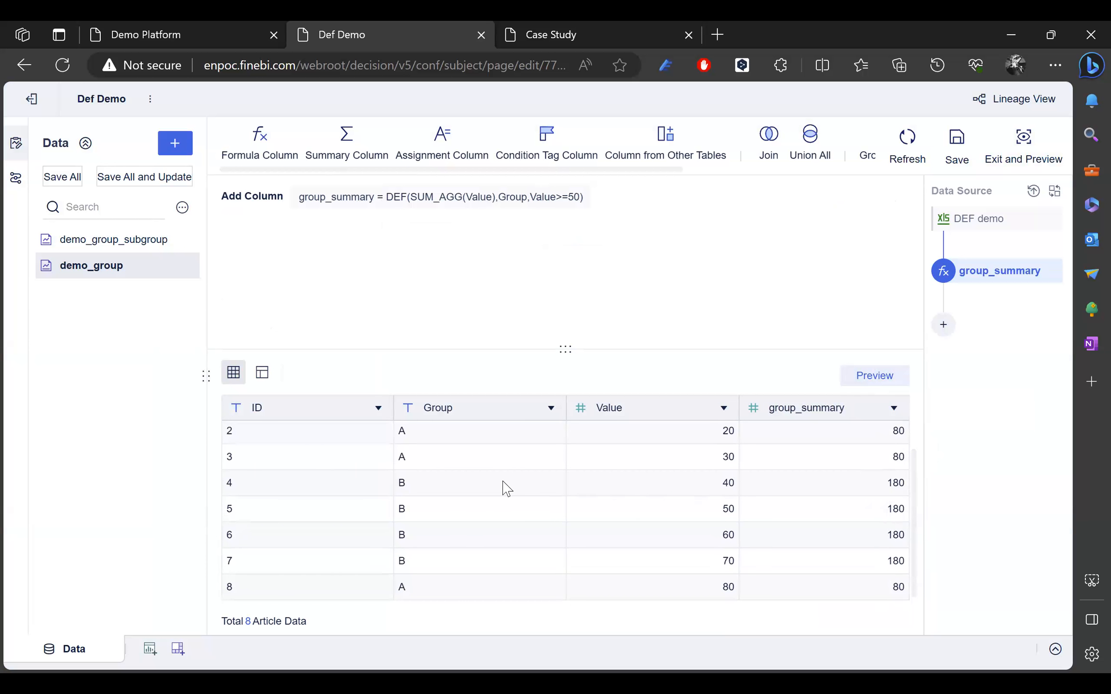
{"action": "left_click_drag", "start_coordinate": [720, 516], "coordinate": [814, 562]}
{"action": "left_click", "coordinate": [800, 565]}
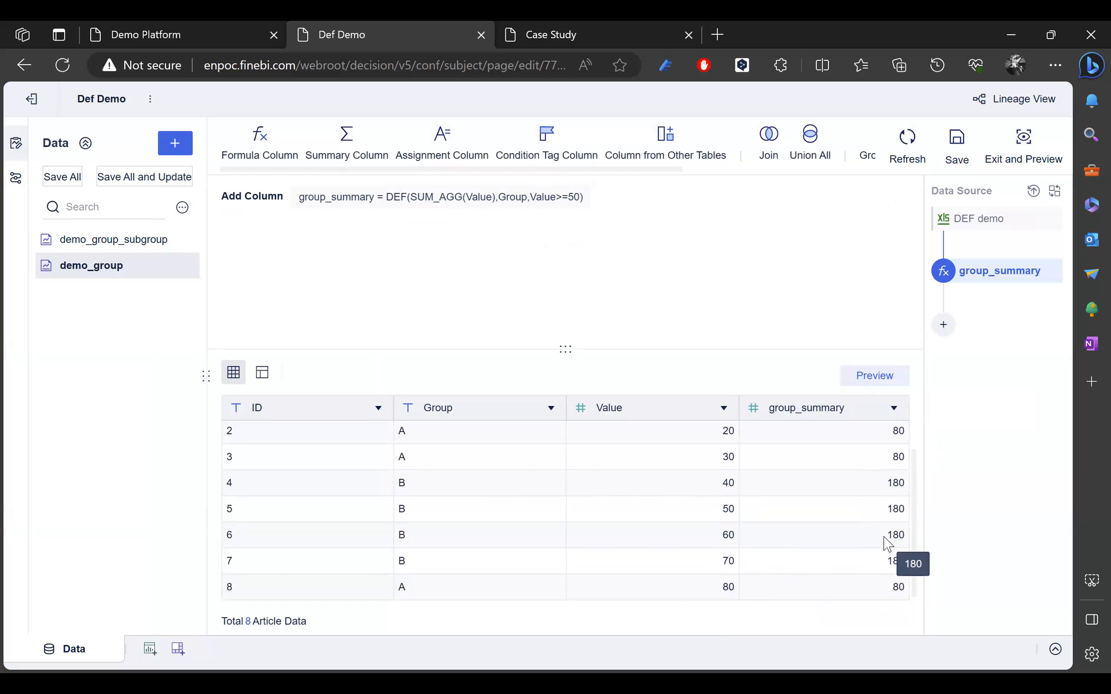
Step: Open demo_group_subgroup and add a formula column named group_summary
{"action": "left_click", "coordinate": [154, 241]}
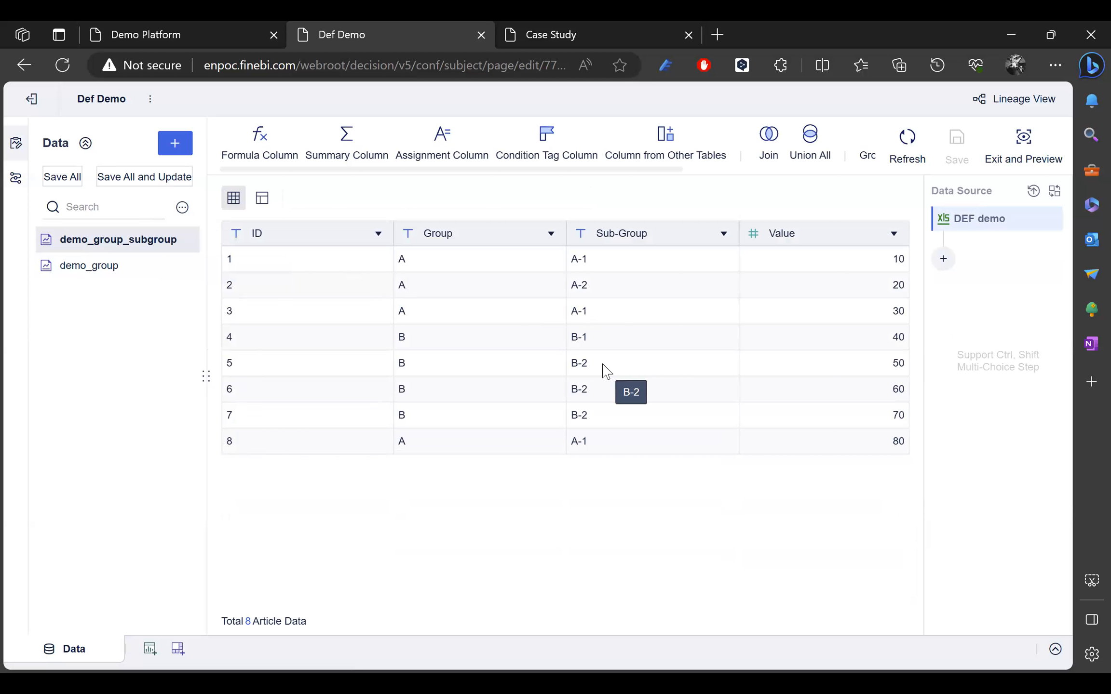
{"action": "left_click", "coordinate": [945, 263]}
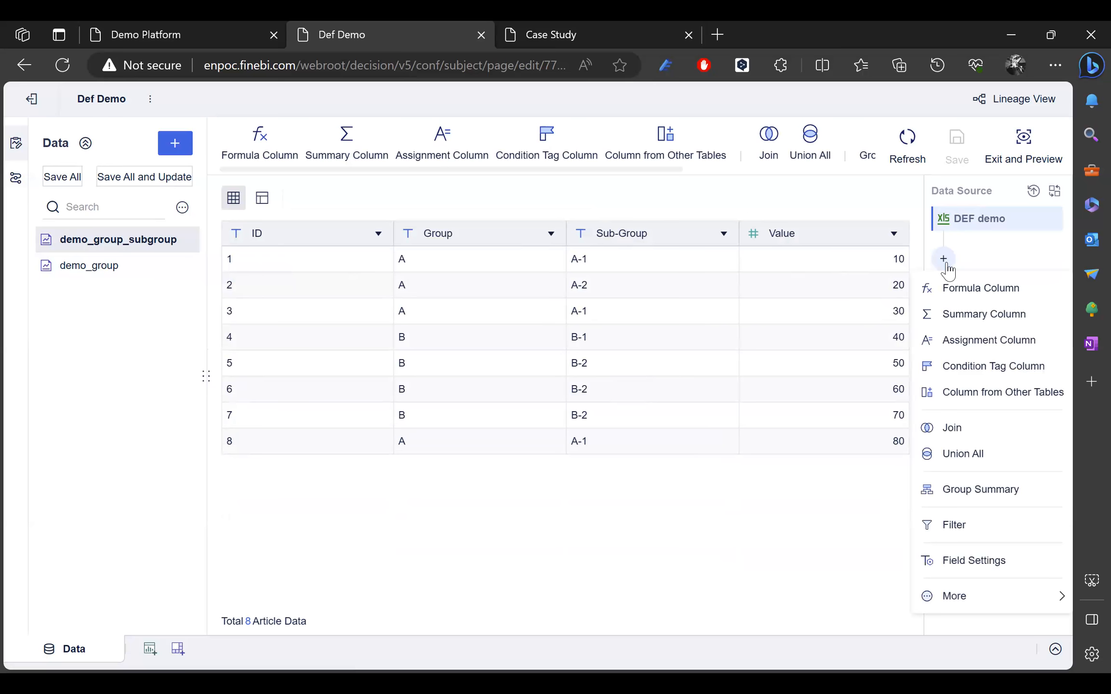
{"action": "left_click", "coordinate": [961, 289]}
{"action": "left_click", "coordinate": [397, 172]}
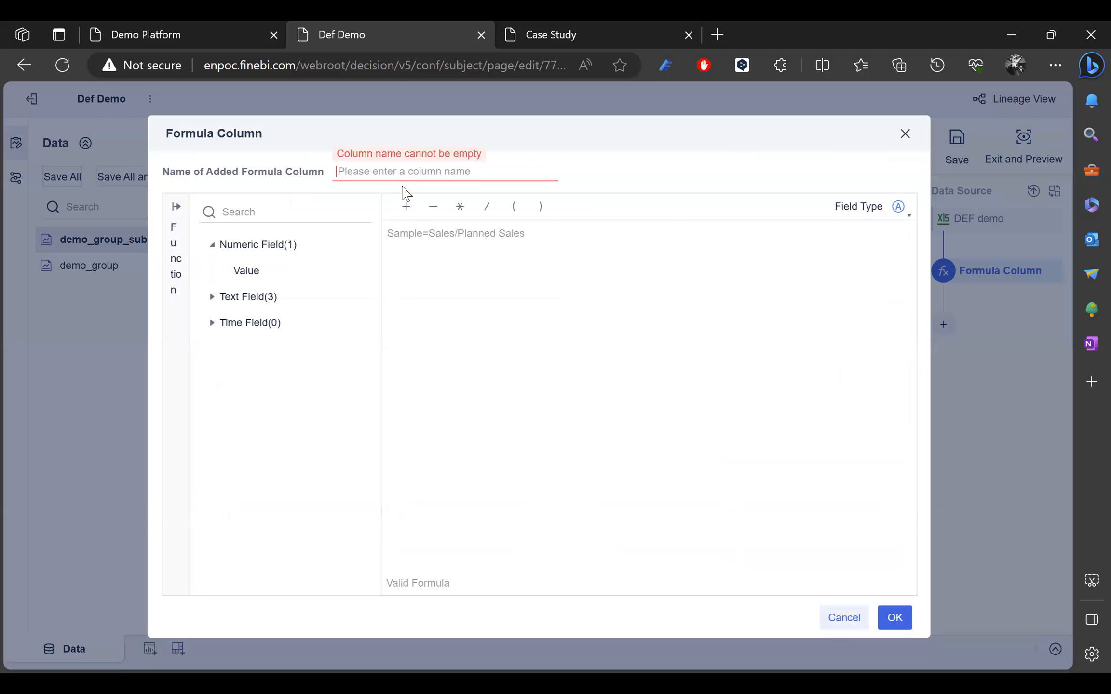
{"action": "type", "text": "G"}
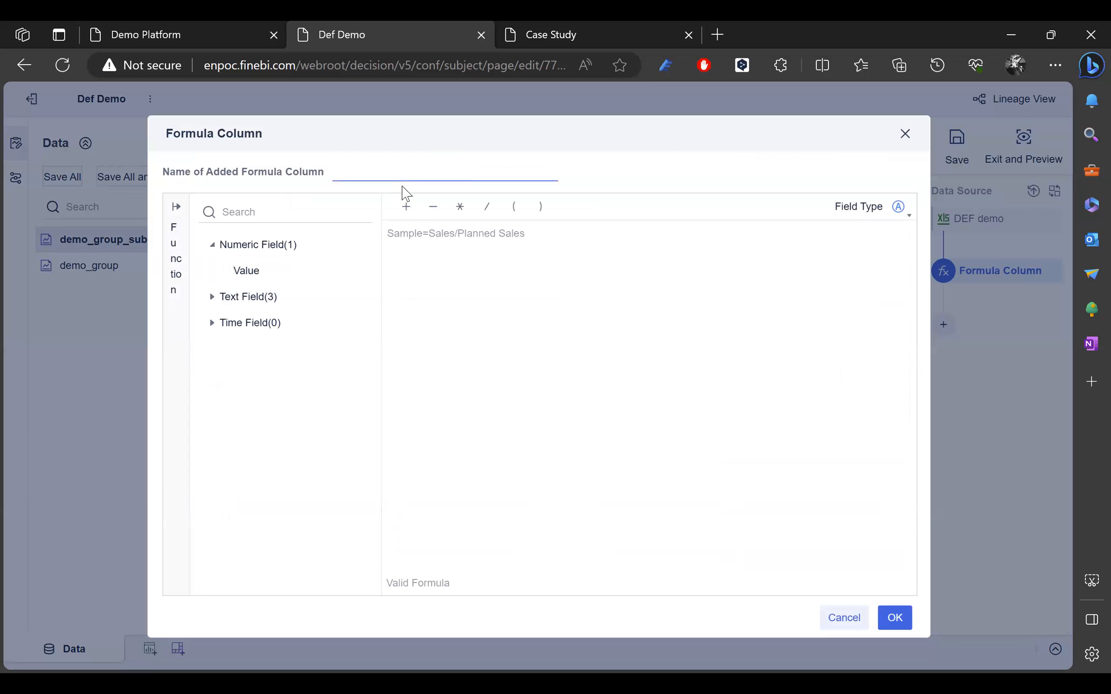
{"action": "type", "text": "group_summary"}
{"action": "left_click", "coordinate": [210, 299]}
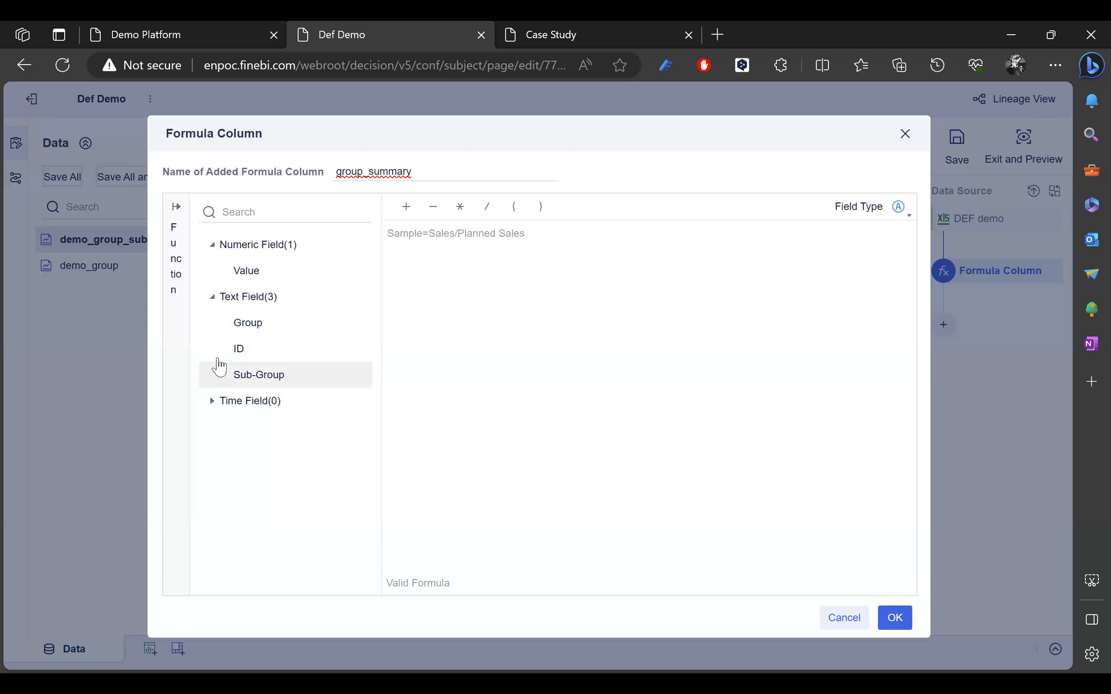
Step: Enter the formula DEF(SUM_AGG(Value),[Group,Sub-Group]) and confirm the column
{"action": "left_click", "coordinate": [437, 241]}
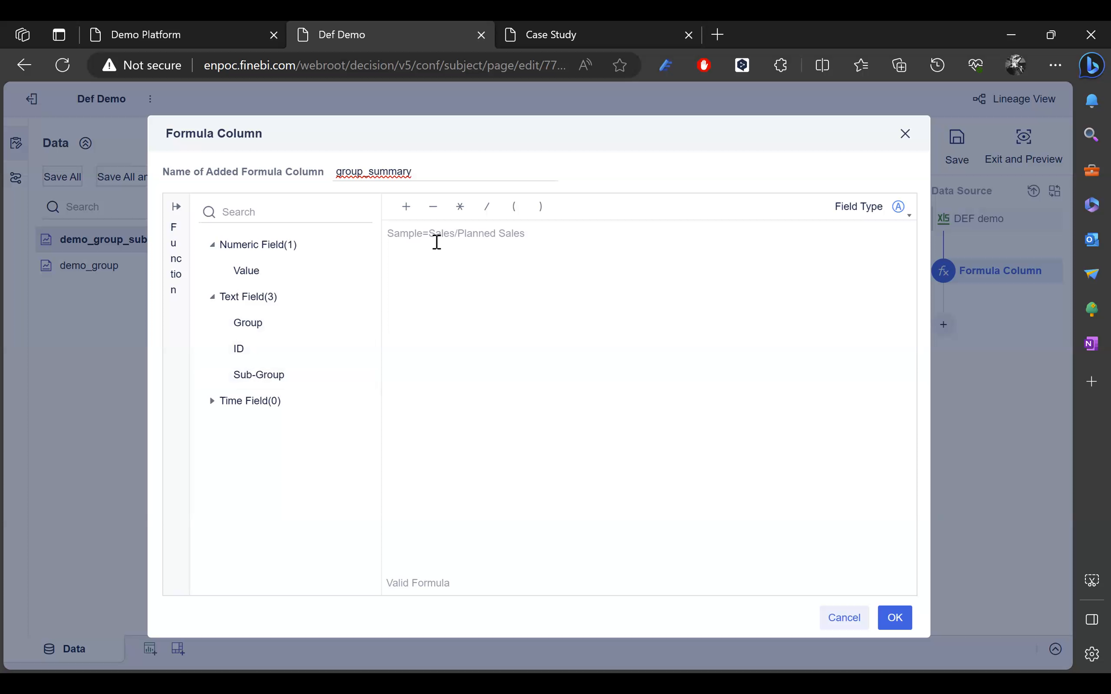
{"action": "type", "text": "def"}
{"action": "key", "text": "Return"}
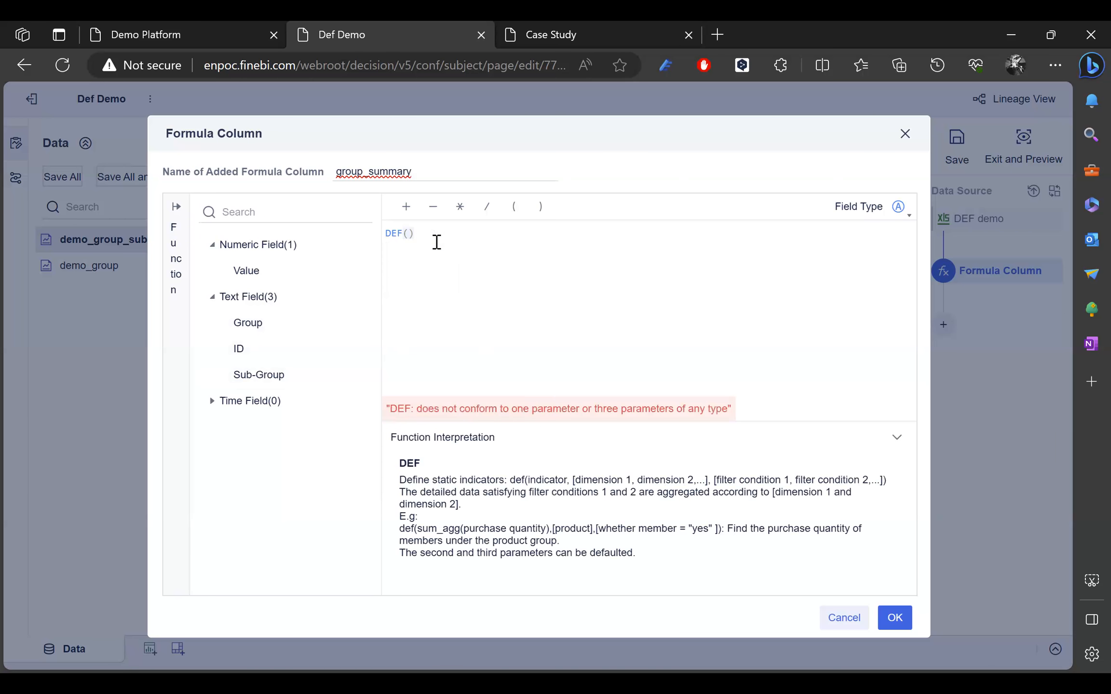
{"action": "type", "text": "sum"}
{"action": "key", "text": "Return"}
{"action": "type", "text": "va"}
{"action": "key", "text": "Down"}
{"action": "key", "text": "Return"}
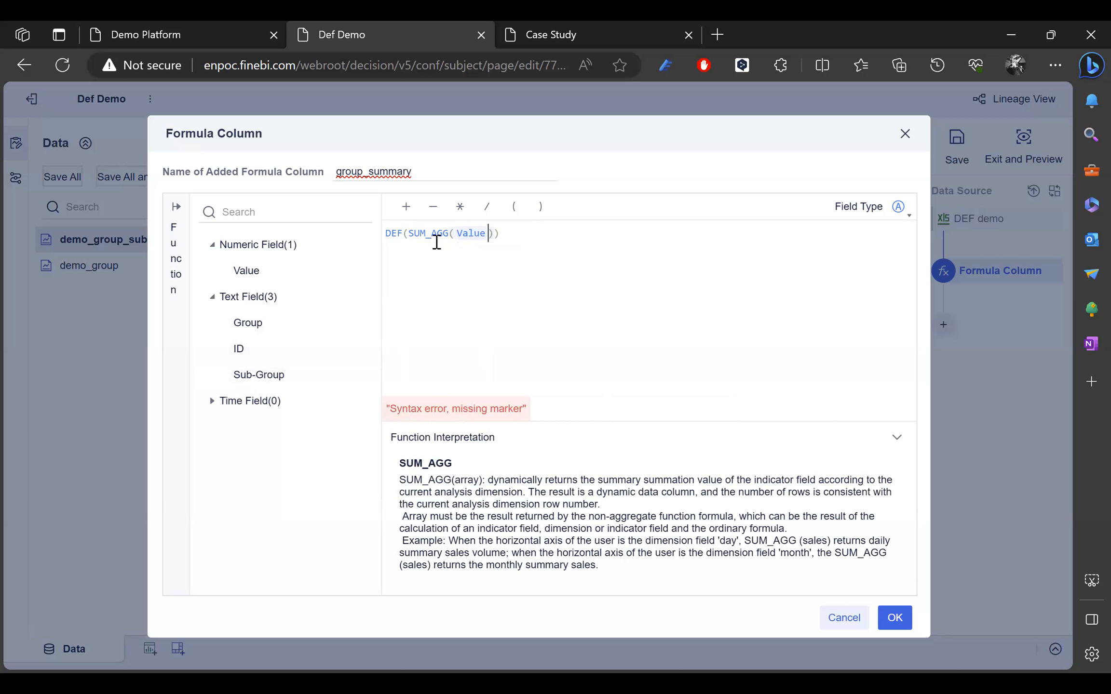
{"action": "type", "text": ",["}
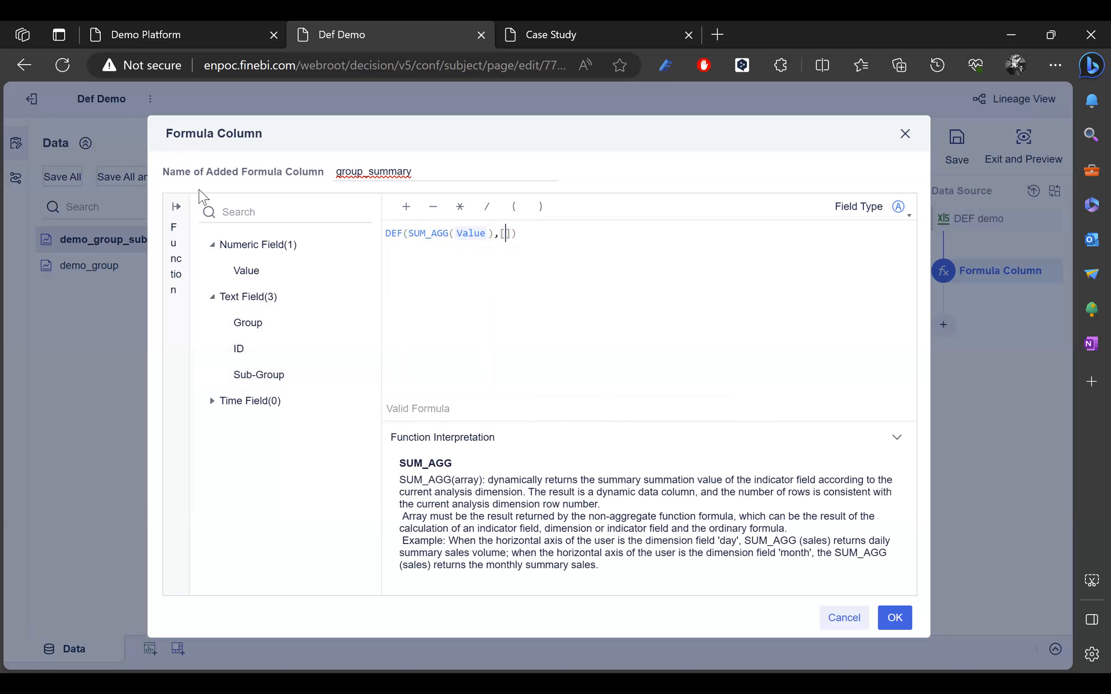
{"action": "type", "text": "Group,"}
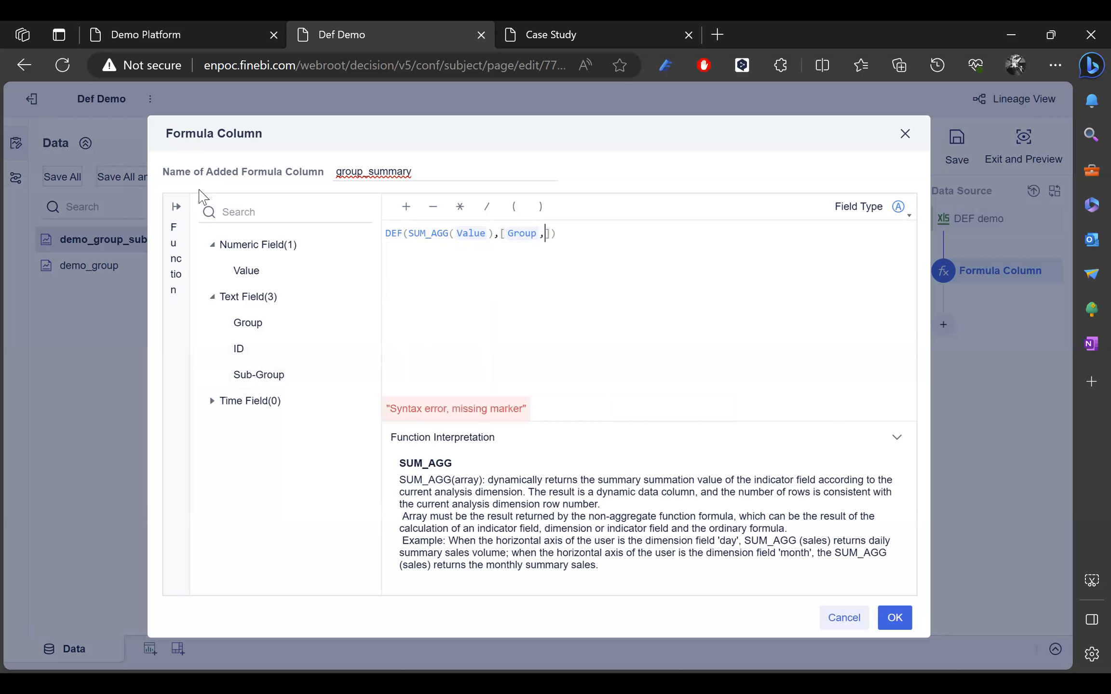
{"action": "type", "text": "Sub-Group"}
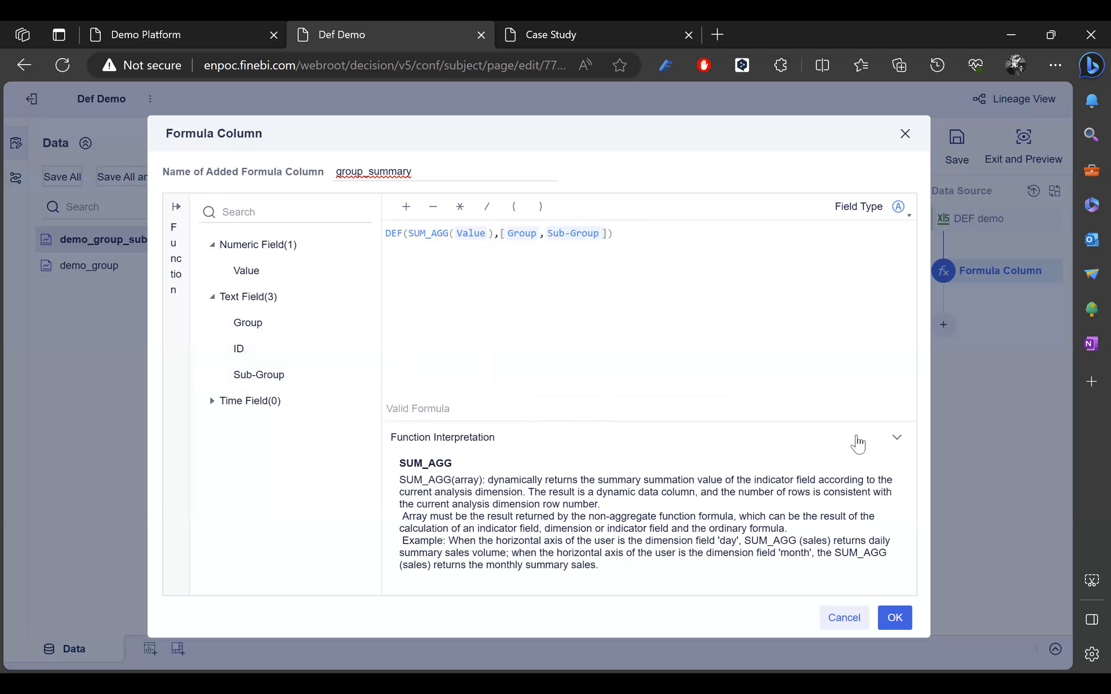
{"action": "left_click", "coordinate": [893, 619]}
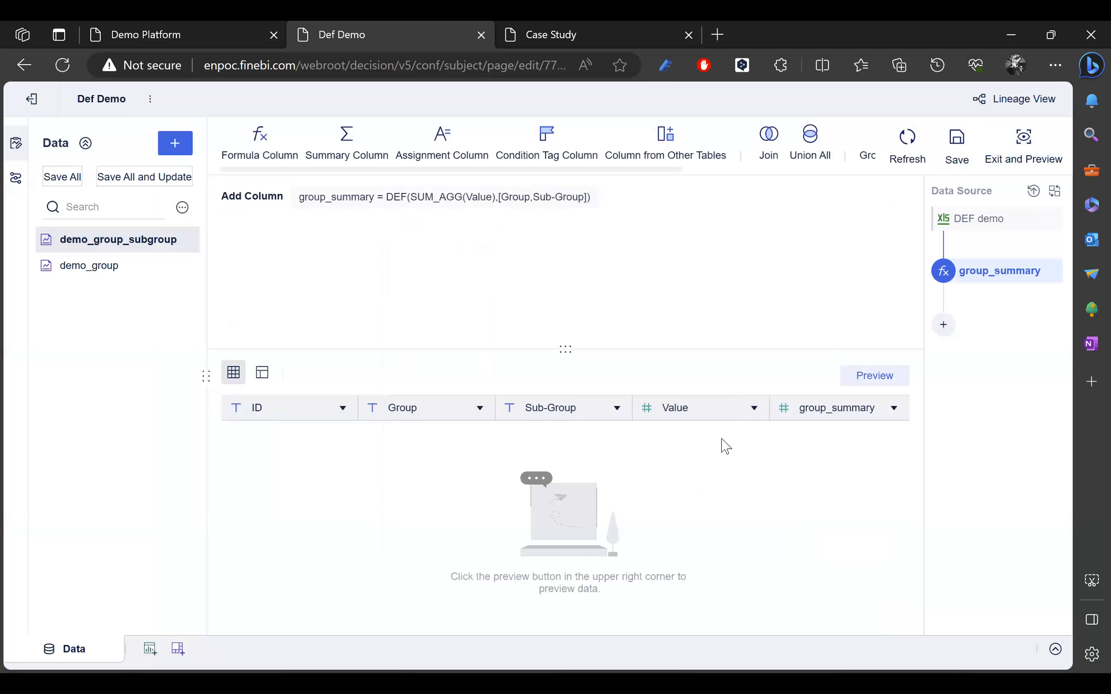
Step: Preview the data and check group_summary: 120 for A-1, 20 for A-2, 40 for B-1, 180 for B-2
{"action": "left_click", "coordinate": [902, 383]}
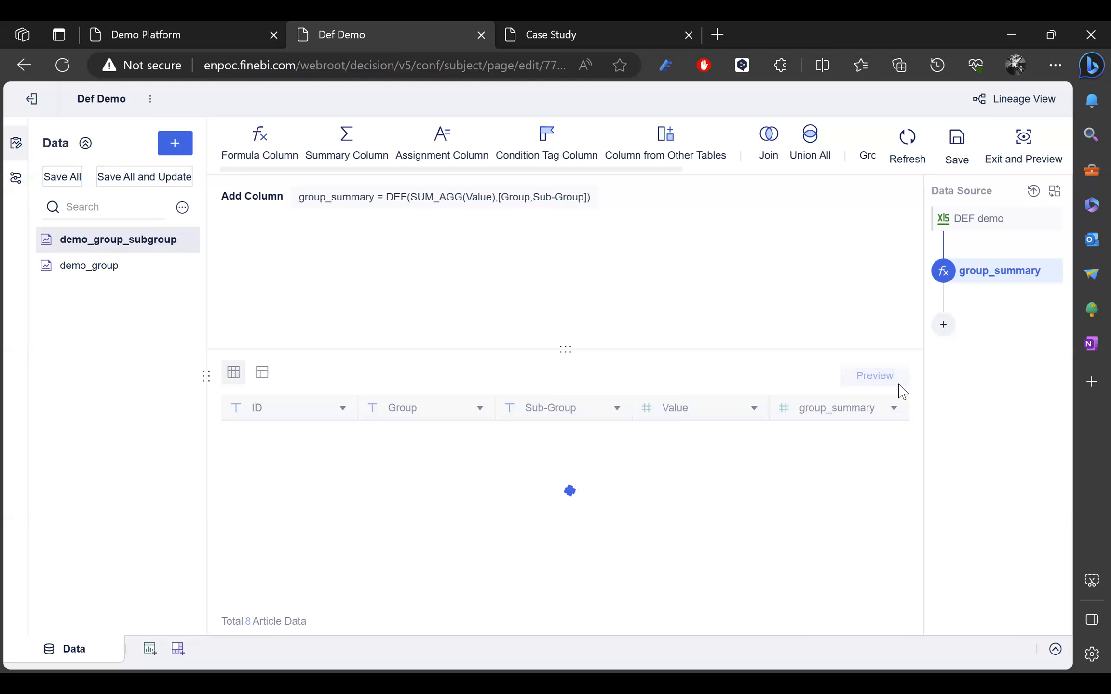
{"action": "scroll", "coordinate": [849, 506], "scroll_direction": "down", "scroll_amount": 1}
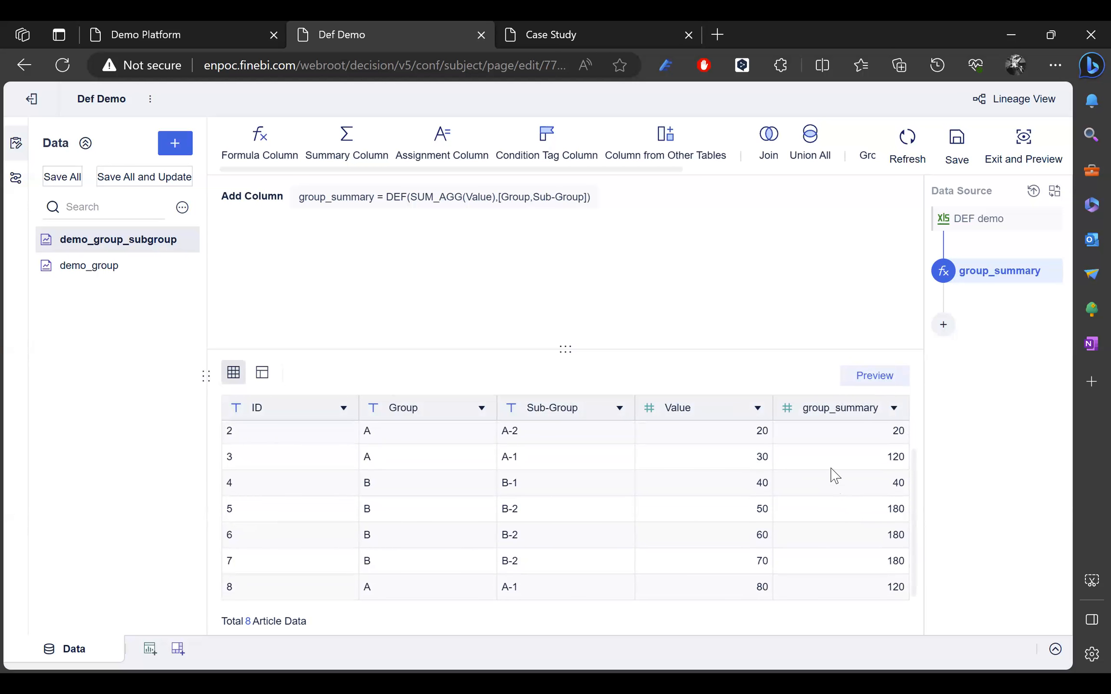
{"action": "scroll", "coordinate": [613, 509], "scroll_direction": "up", "scroll_amount": 1}
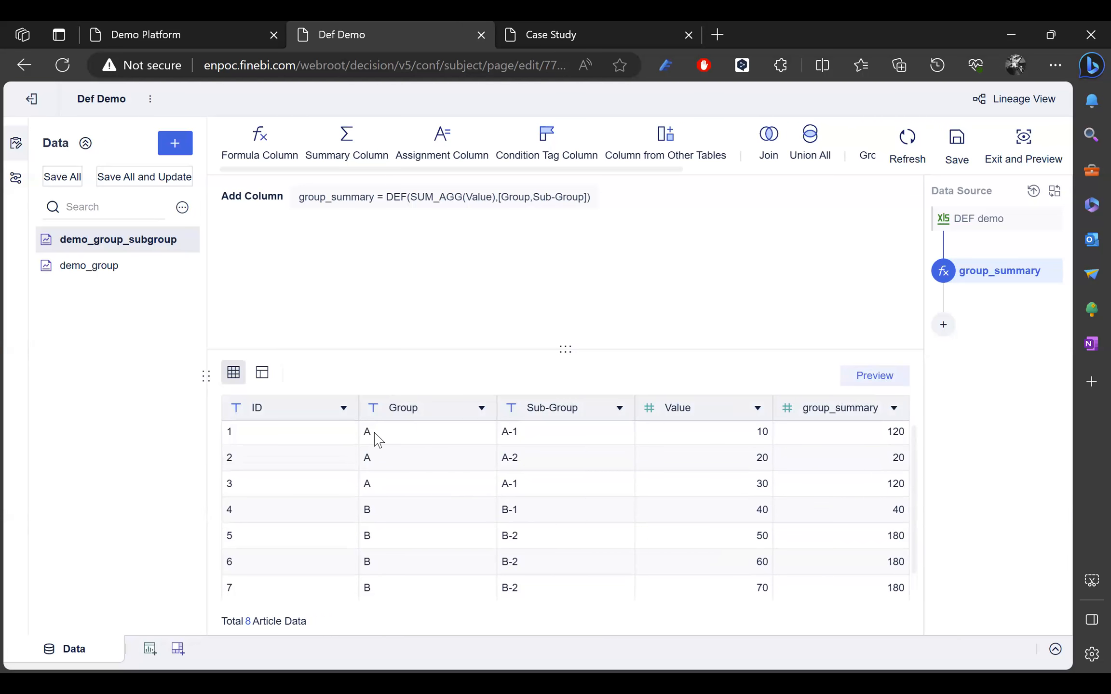
{"action": "left_click_drag", "start_coordinate": [376, 439], "coordinate": [406, 487]}
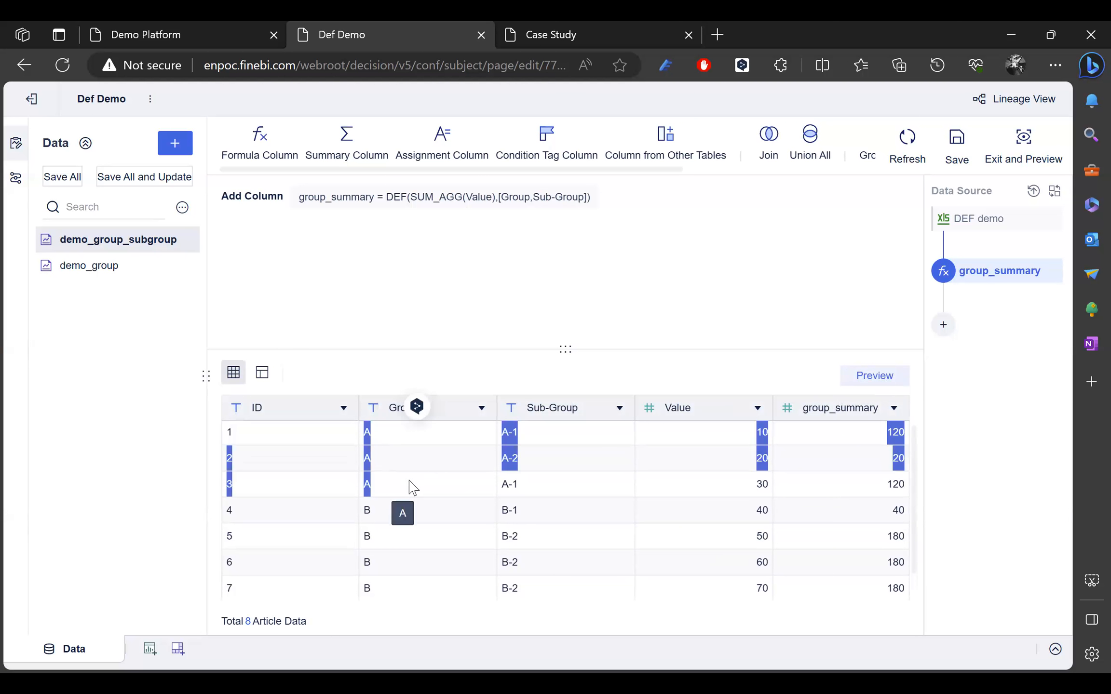
{"action": "left_click", "coordinate": [534, 443]}
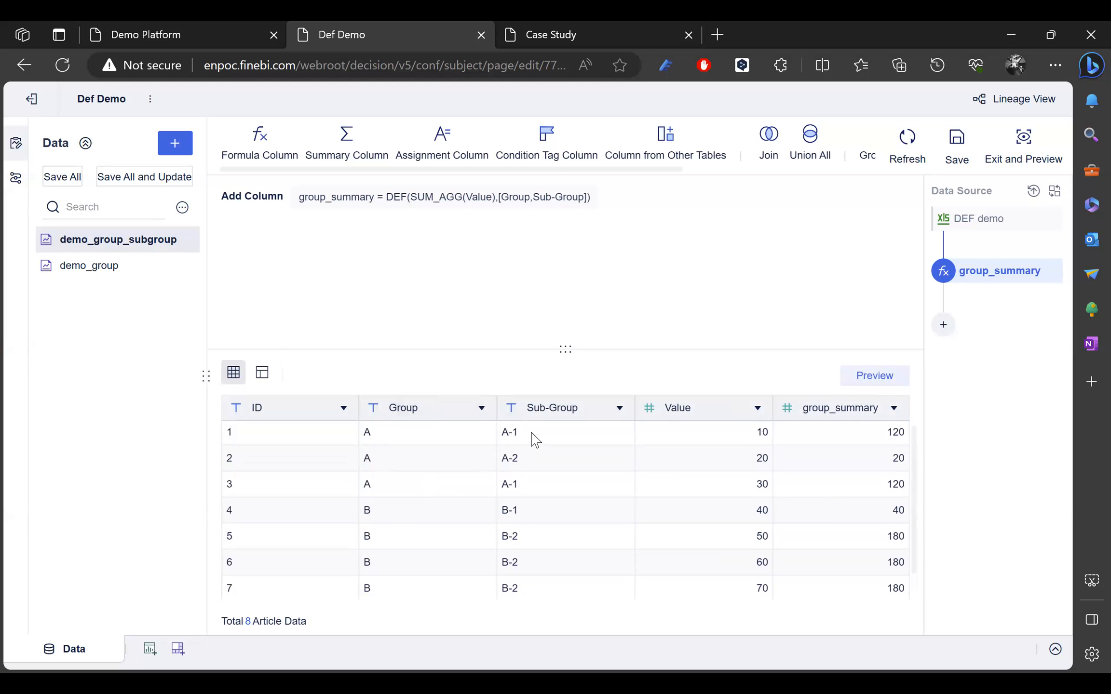
{"action": "double_click", "coordinate": [506, 432]}
{"action": "left_click_drag", "start_coordinate": [513, 446], "coordinate": [532, 488]}
{"action": "double_click", "coordinate": [510, 484]}
{"action": "left_click", "coordinate": [512, 483]}
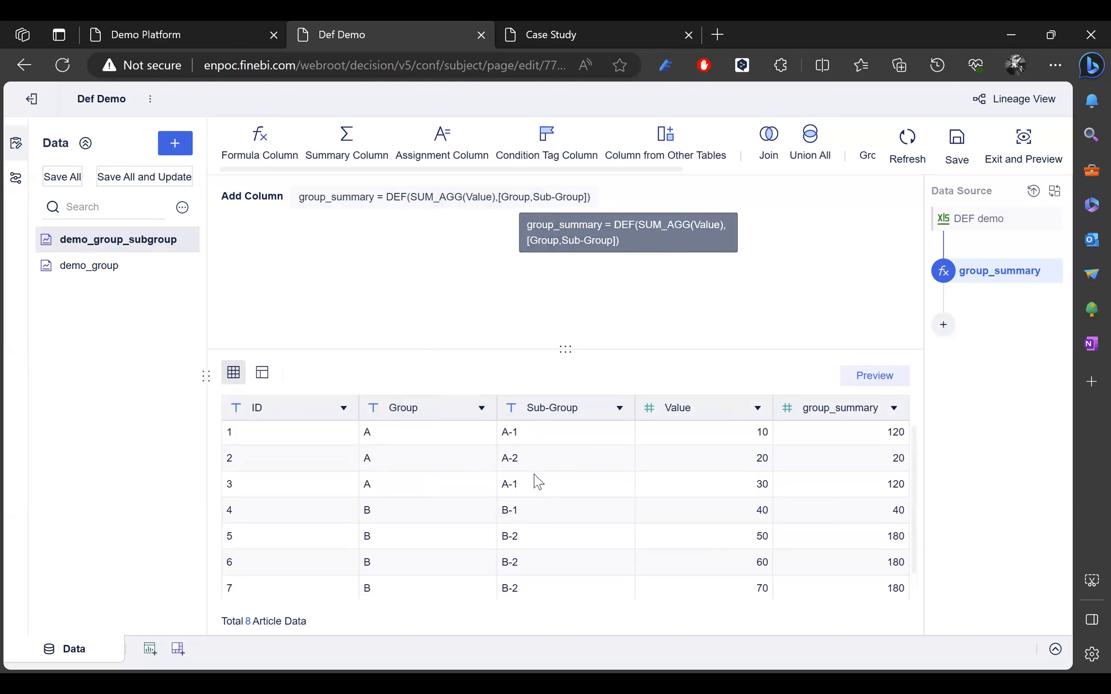
{"action": "scroll", "coordinate": [523, 528], "scroll_direction": "down", "scroll_amount": 1}
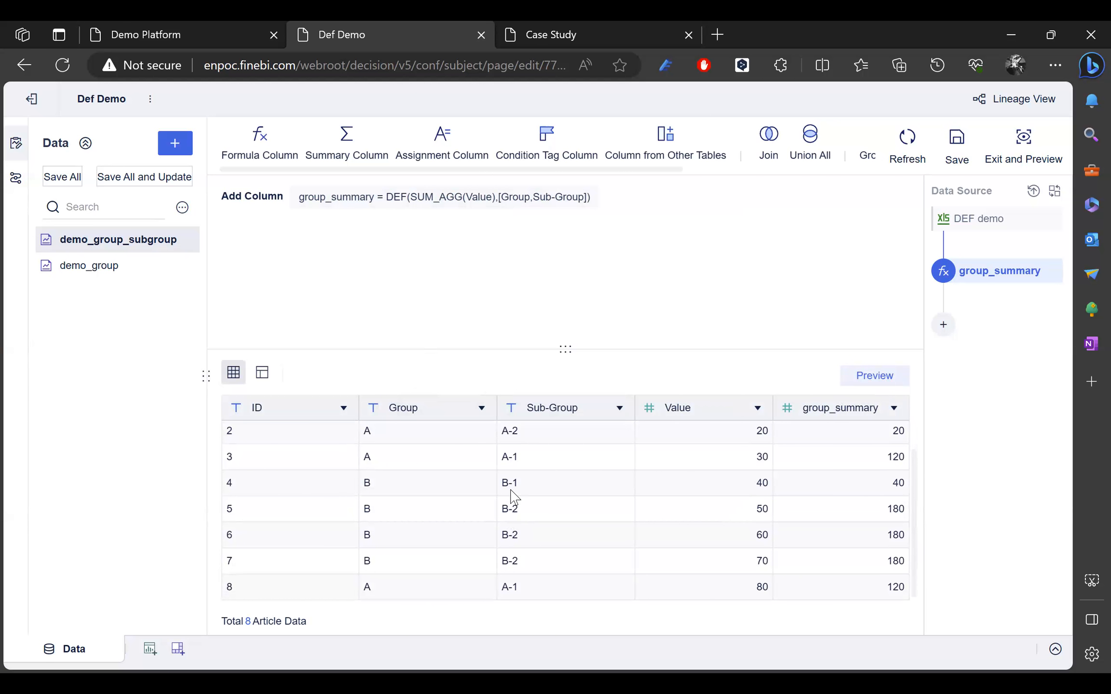
{"action": "scroll", "coordinate": [536, 502], "scroll_direction": "up", "scroll_amount": 1}
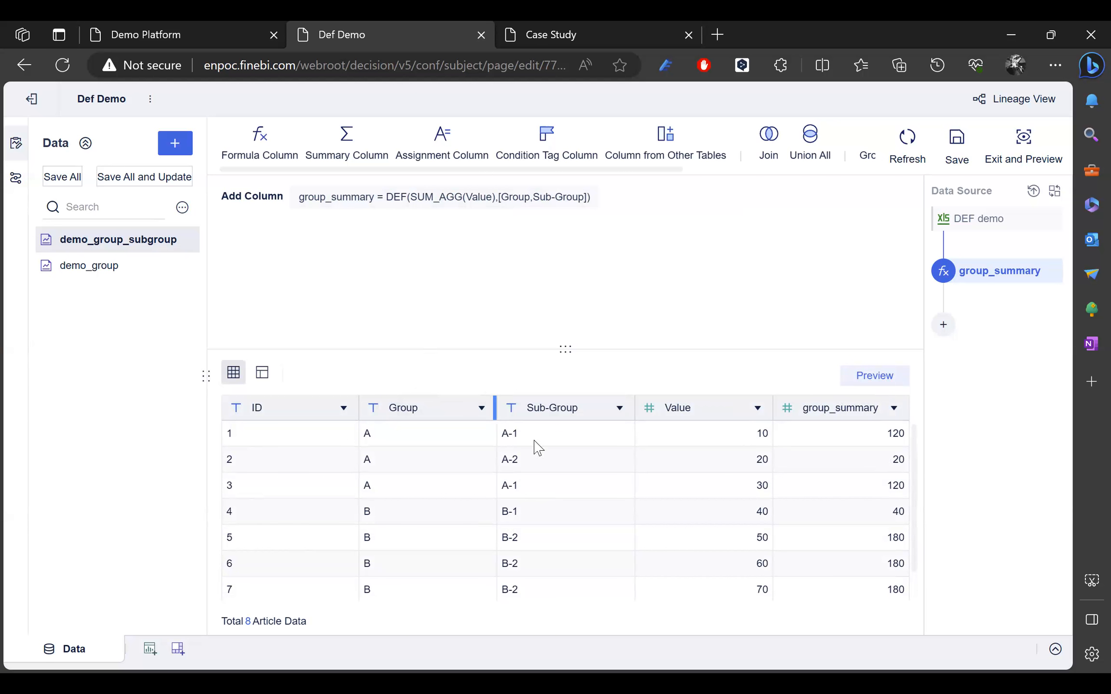
Step: Add a Sub-Group='A-1' filter condition to the group_summary formula
{"action": "left_click", "coordinate": [540, 196]}
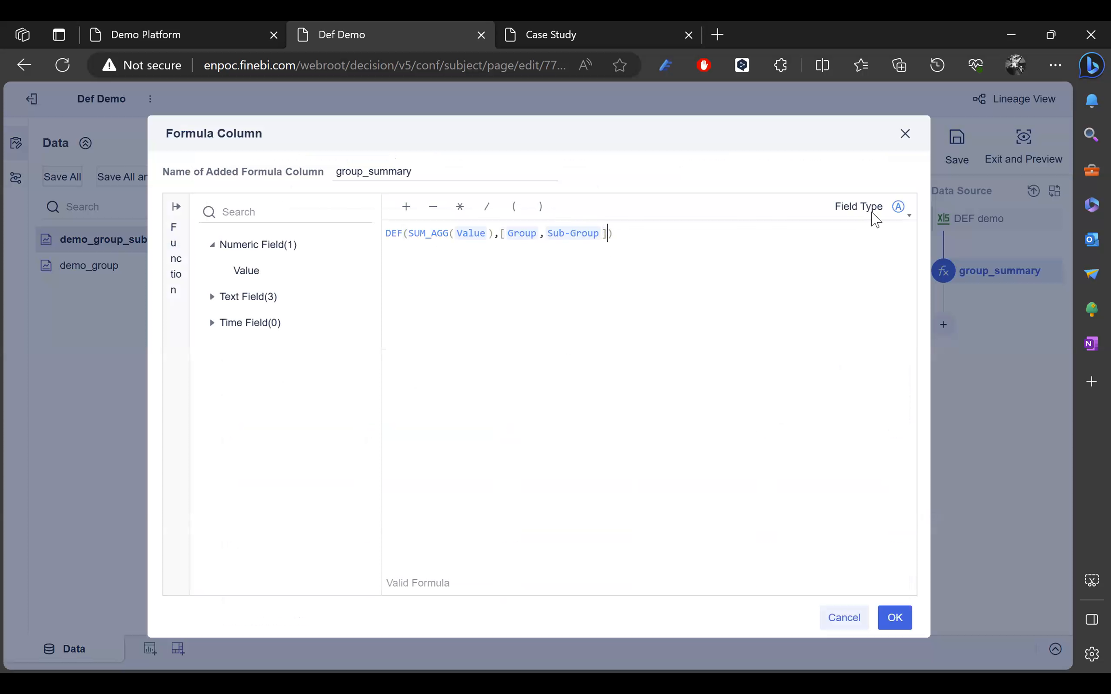
{"action": "type", "text": ","}
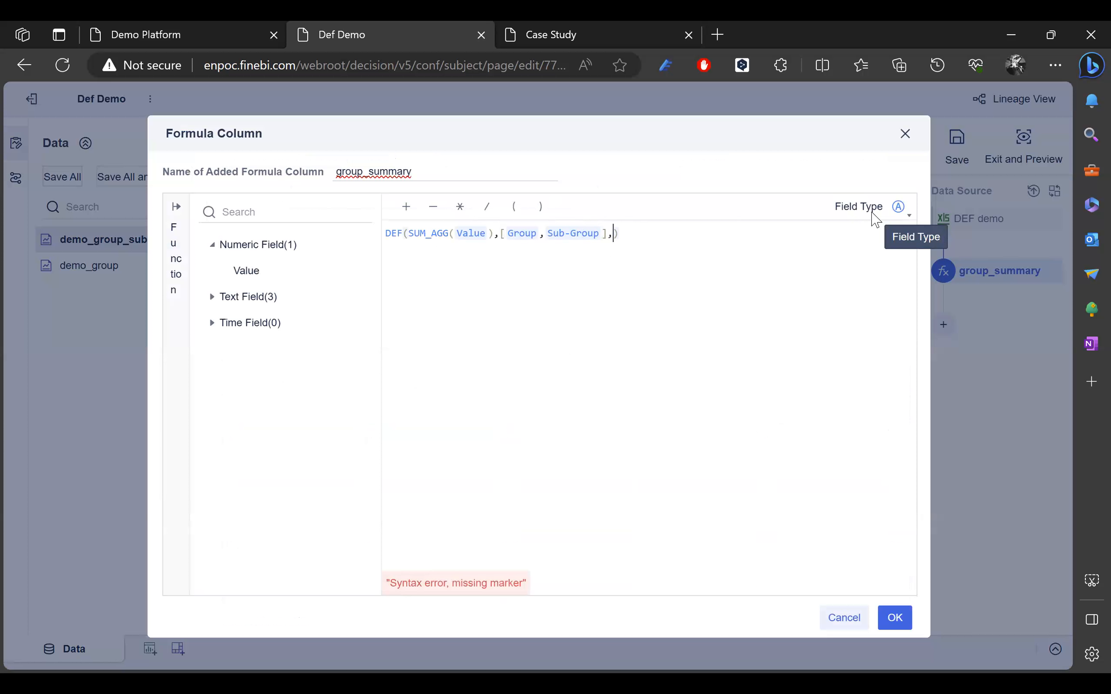
{"action": "type", "text": "g"}
{"action": "key", "text": "BackSpace"}
{"action": "type", "text": "sub"}
{"action": "key", "text": "Return"}
{"action": "type", "text": "="}
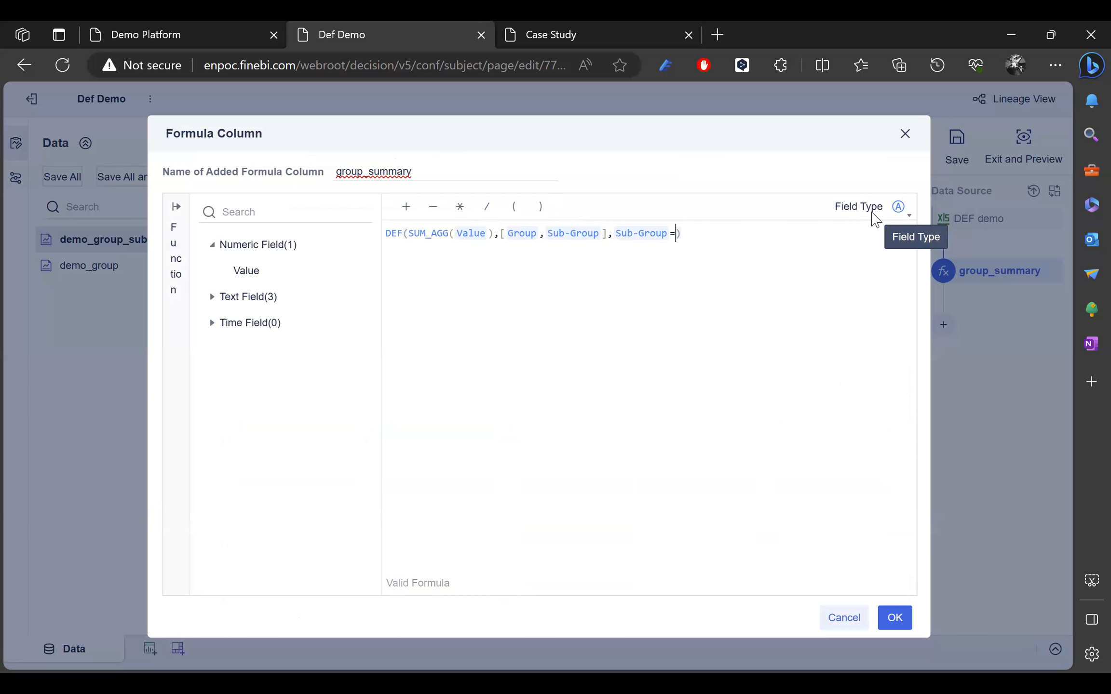
{"action": "type", "text": "''"}
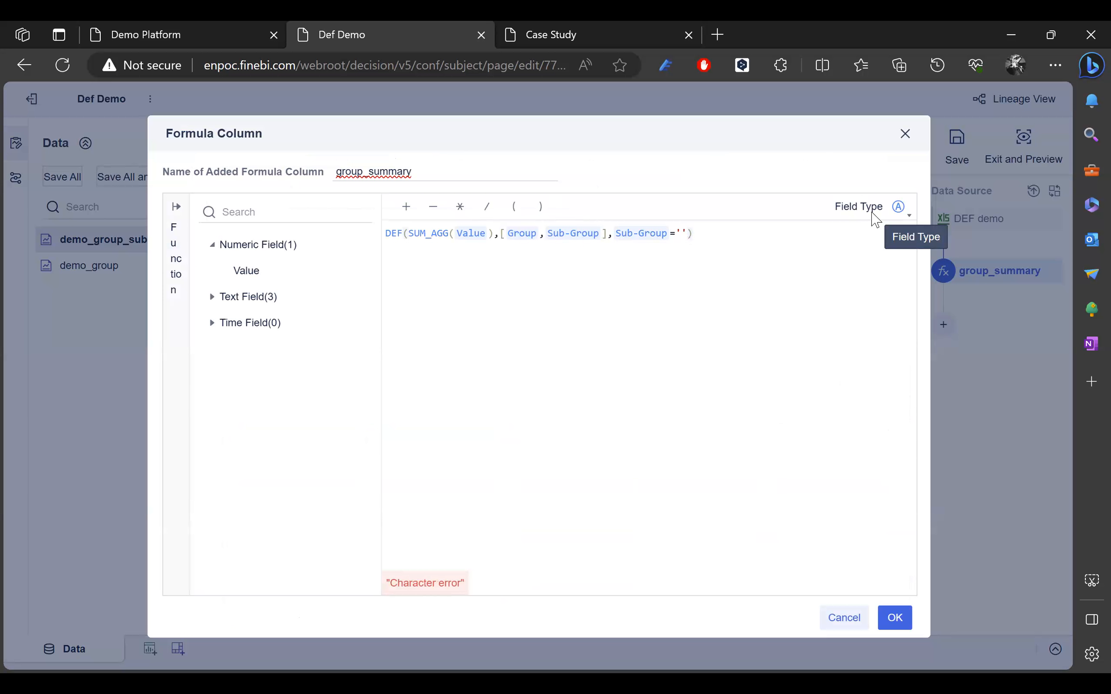
{"action": "type", "text": "A-1"}
Step: Replace that condition with Value>=50 and apply the edited formula
{"action": "left_click", "coordinate": [727, 231]}
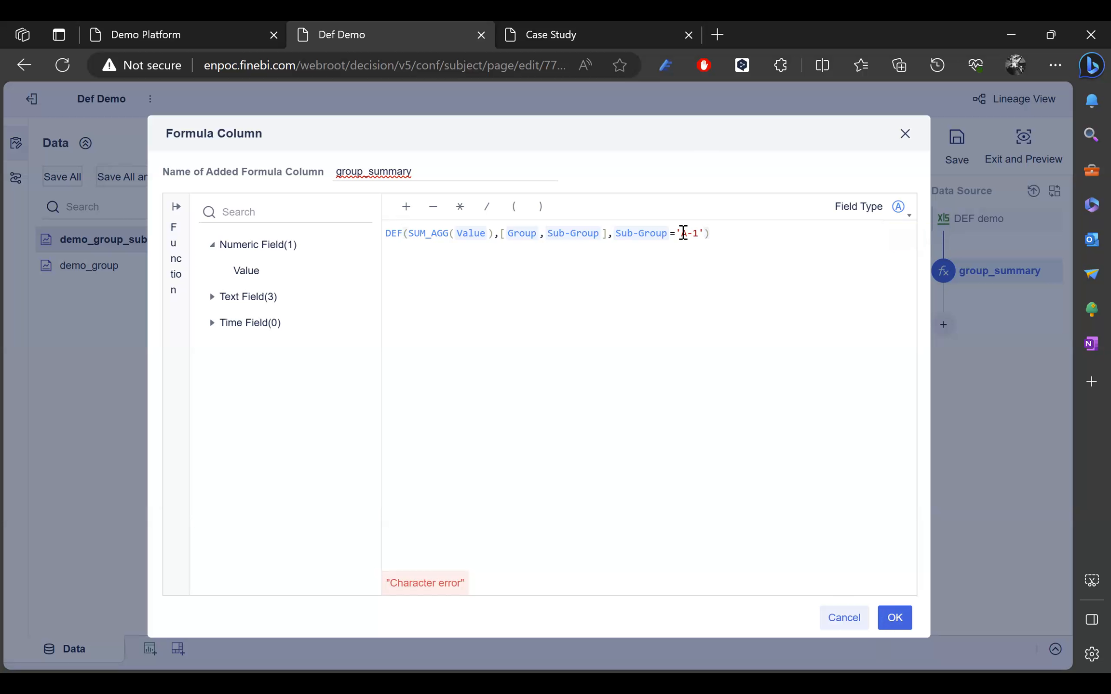
{"action": "left_click", "coordinate": [700, 233]}
{"action": "left_click", "coordinate": [705, 233]}
{"action": "left_click_drag", "start_coordinate": [703, 233], "coordinate": [618, 233]}
{"action": "key", "text": "BackSpace"}
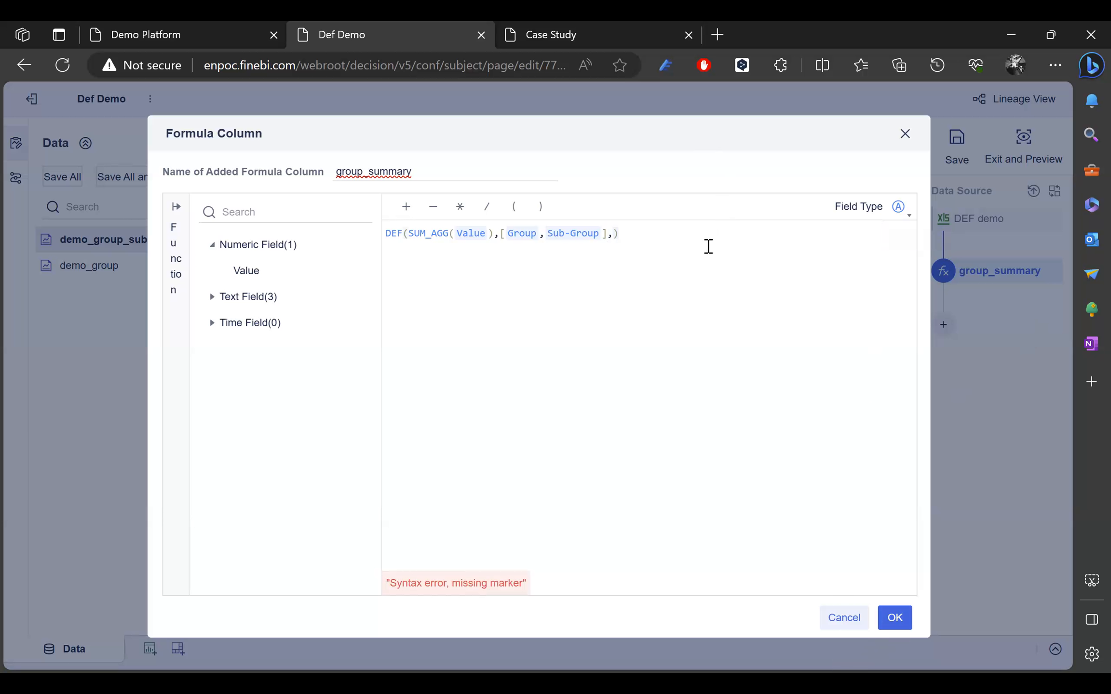
{"action": "type", "text": "val"}
{"action": "key", "text": "Return"}
{"action": "type", "text": ">50"}
{"action": "left_click", "coordinate": [653, 233]}
{"action": "type", "text": "=50"}
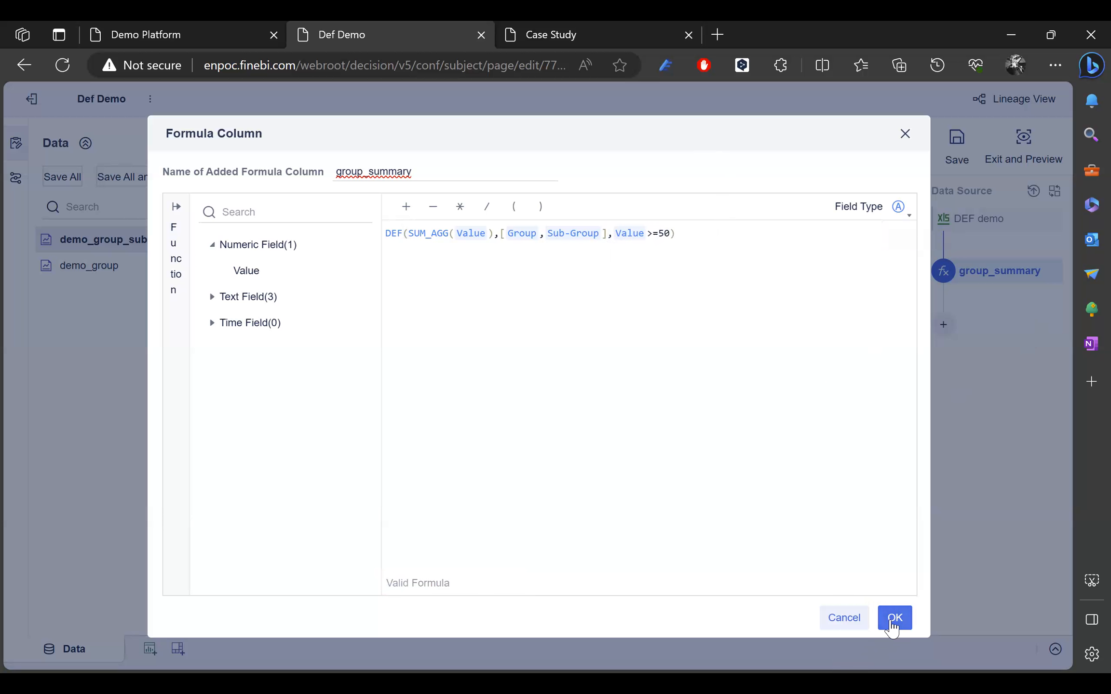
{"action": "left_click", "coordinate": [895, 618]}
Step: Preview the data: group_summary shows 80 for A-1, 180 for B-2, blank for A-2 and B-1
{"action": "left_click", "coordinate": [878, 379]}
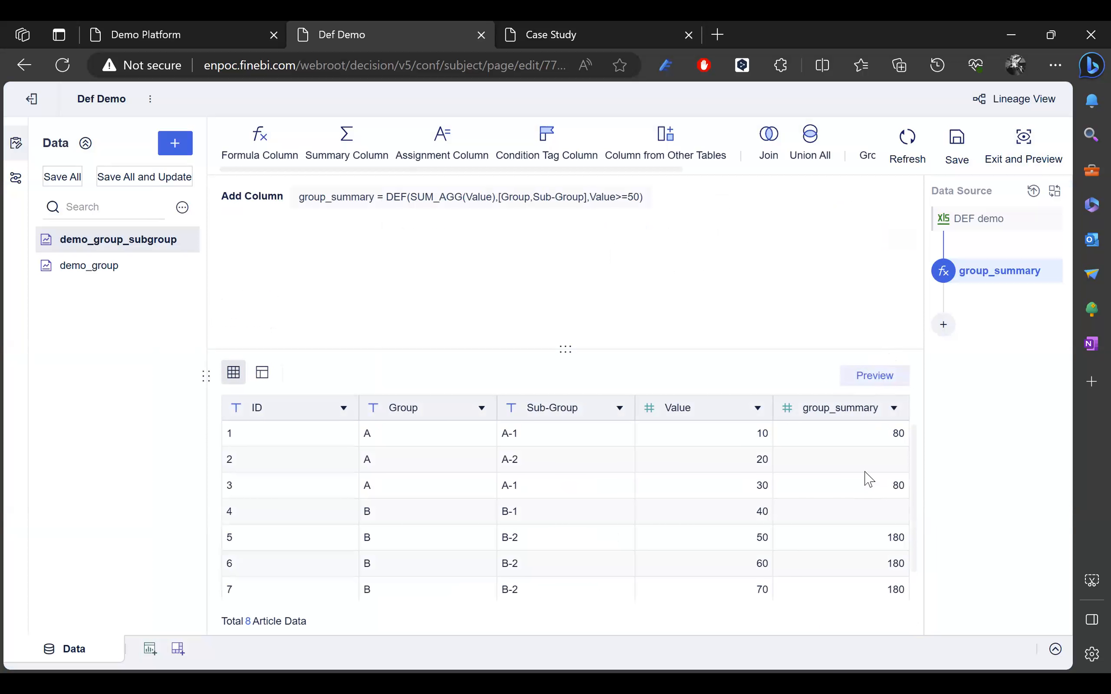
{"action": "scroll", "coordinate": [871, 475], "scroll_direction": "down", "scroll_amount": 1}
{"action": "scroll", "coordinate": [874, 459], "scroll_direction": "up", "scroll_amount": 1}
{"action": "scroll", "coordinate": [518, 466], "scroll_direction": "down", "scroll_amount": 1}
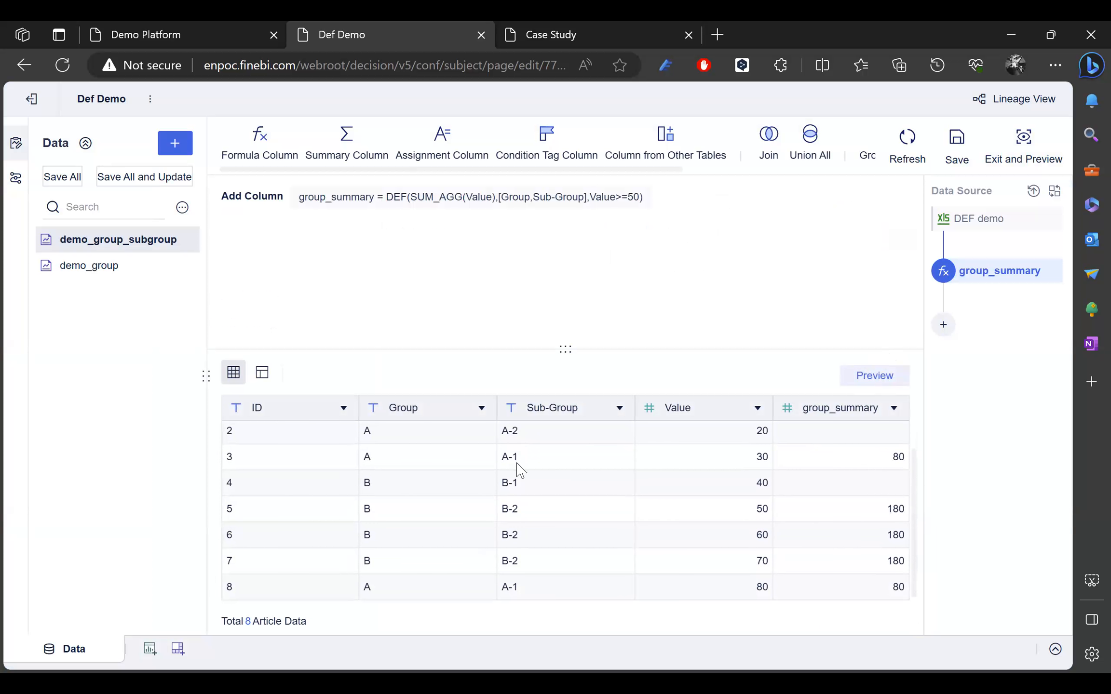
{"action": "scroll", "coordinate": [526, 482], "scroll_direction": "up", "scroll_amount": 1}
{"action": "double_click", "coordinate": [519, 464]}
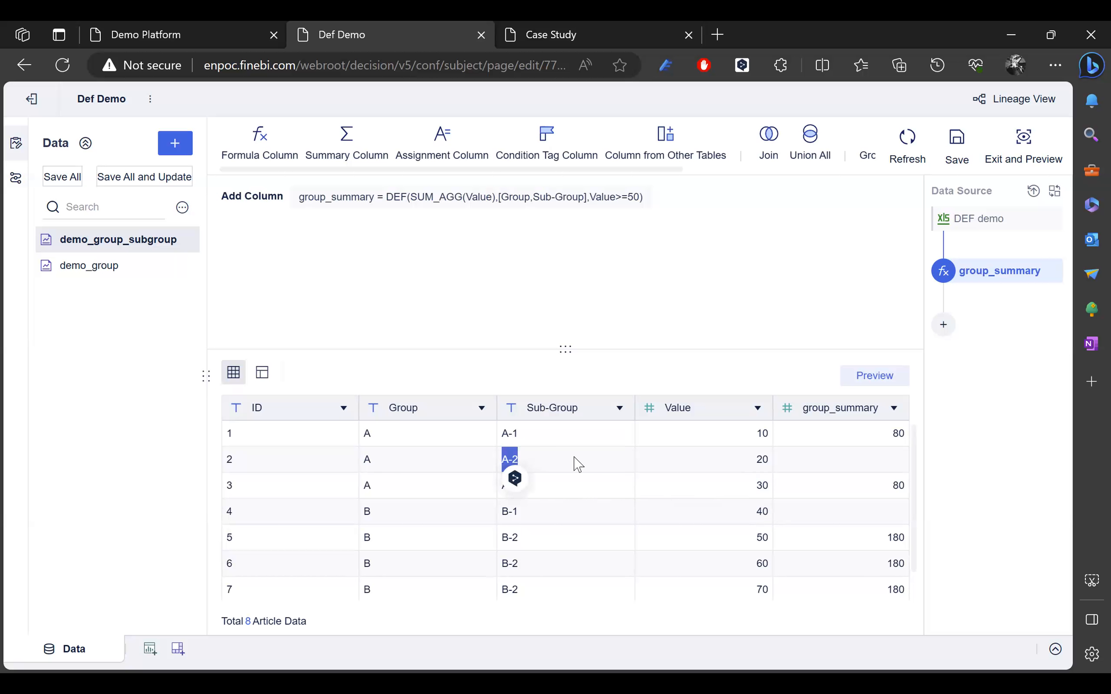
{"action": "scroll", "coordinate": [863, 460], "scroll_direction": "down", "scroll_amount": 1}
{"action": "left_click_drag", "start_coordinate": [530, 487], "coordinate": [494, 484]}
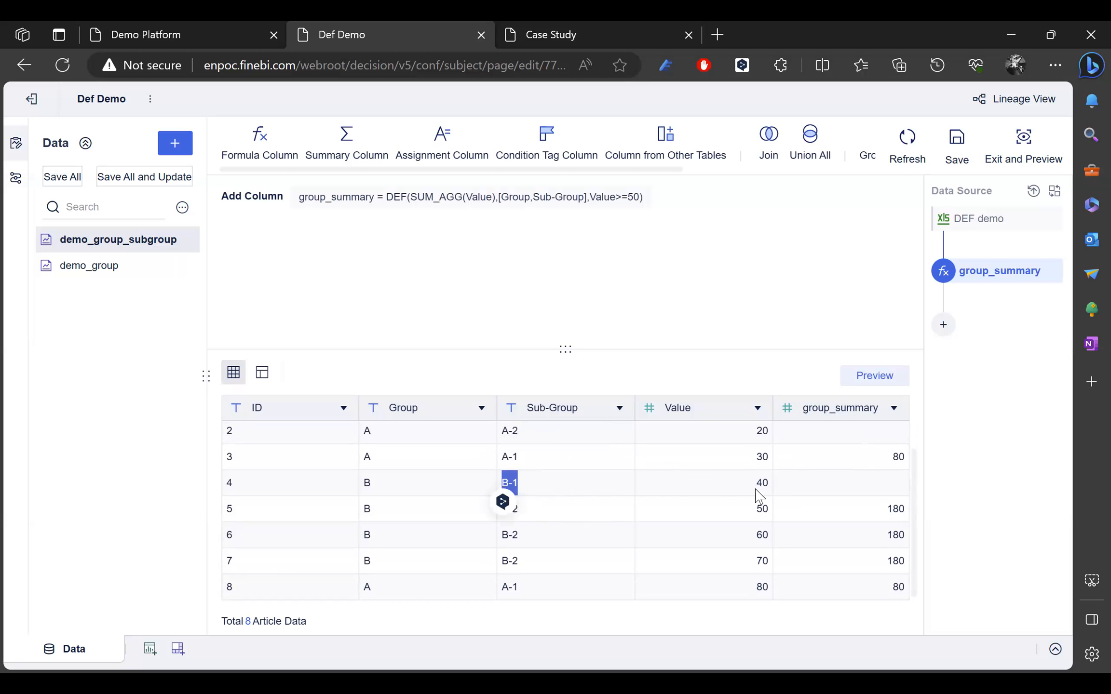
{"action": "left_click_drag", "start_coordinate": [756, 489], "coordinate": [772, 486]}
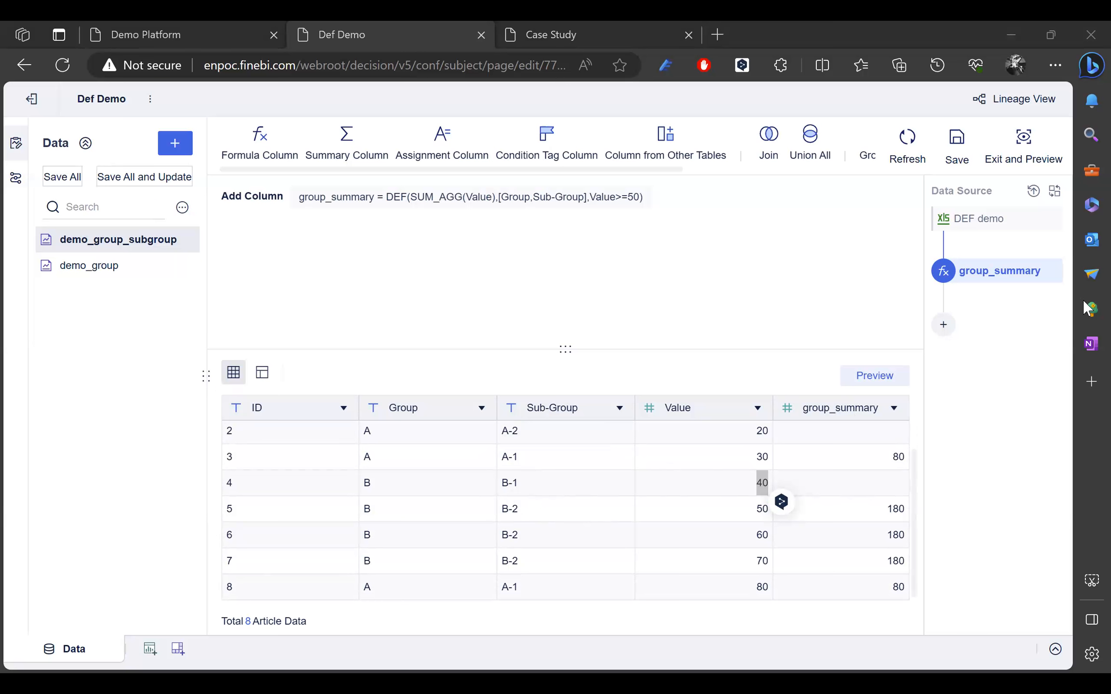
{"action": "left_click", "coordinate": [751, 292]}
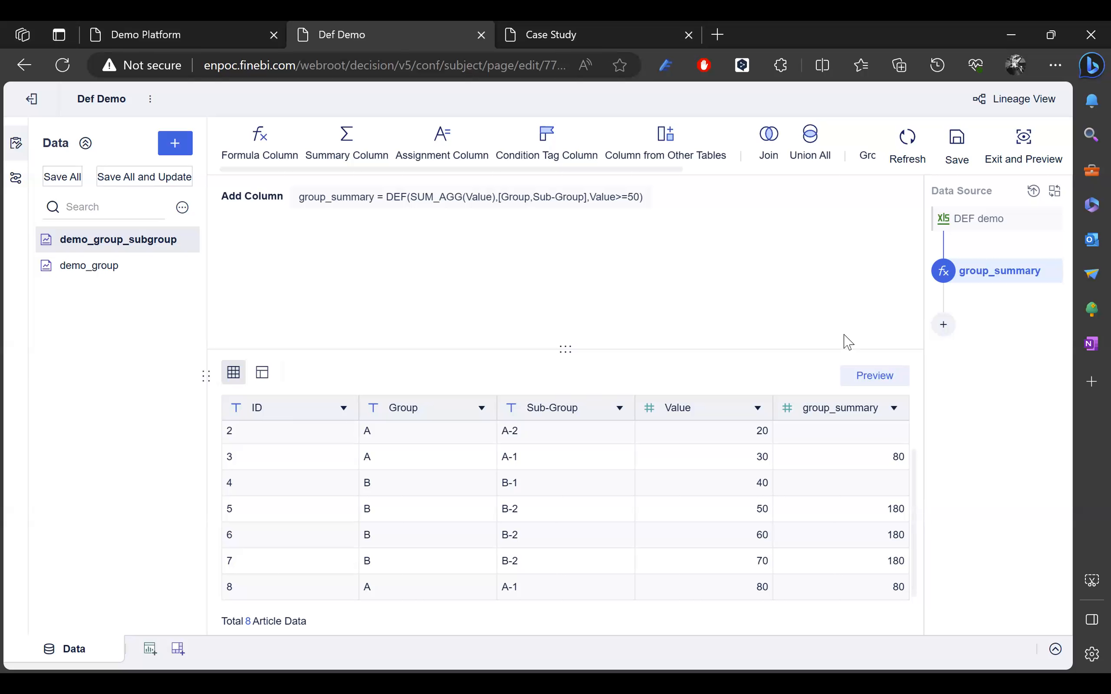
Step: Add another formula column named RANK after group_summary
{"action": "left_click", "coordinate": [944, 332]}
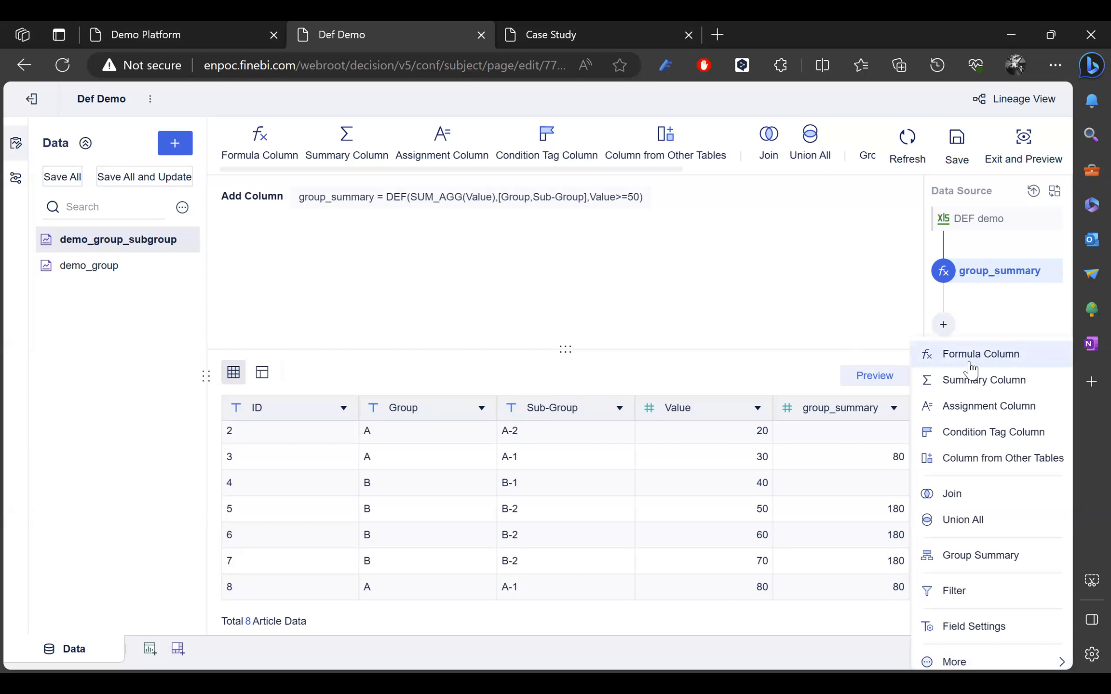
{"action": "left_click", "coordinate": [968, 356]}
{"action": "left_click", "coordinate": [436, 172]}
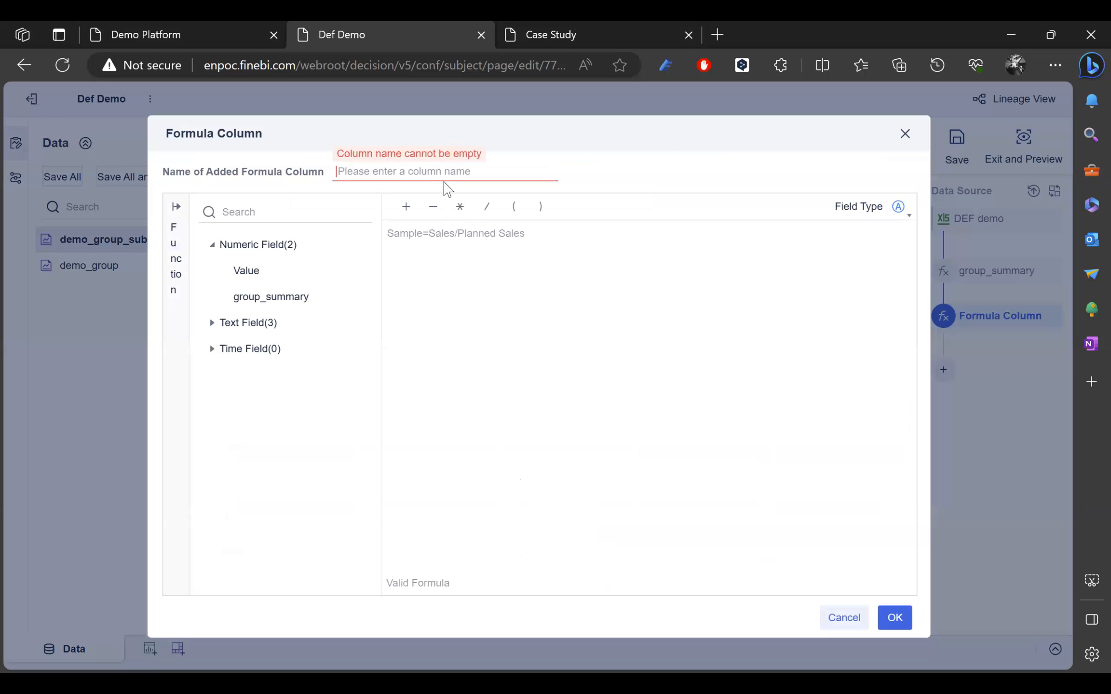
{"action": "type", "text": "RANK"}
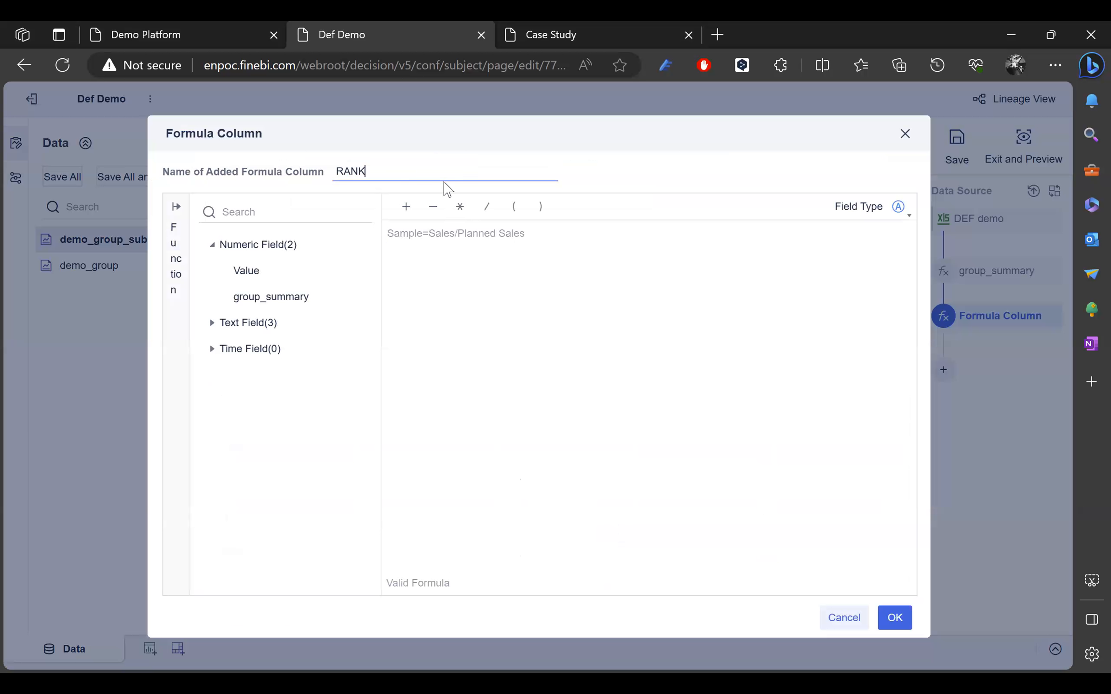
Step: Write DEF(COUNT_AGG(ID),[Group,Sub-Group,ID]) as the start of the RANK formula
{"action": "left_click", "coordinate": [441, 245]}
{"action": "type", "text": "d"}
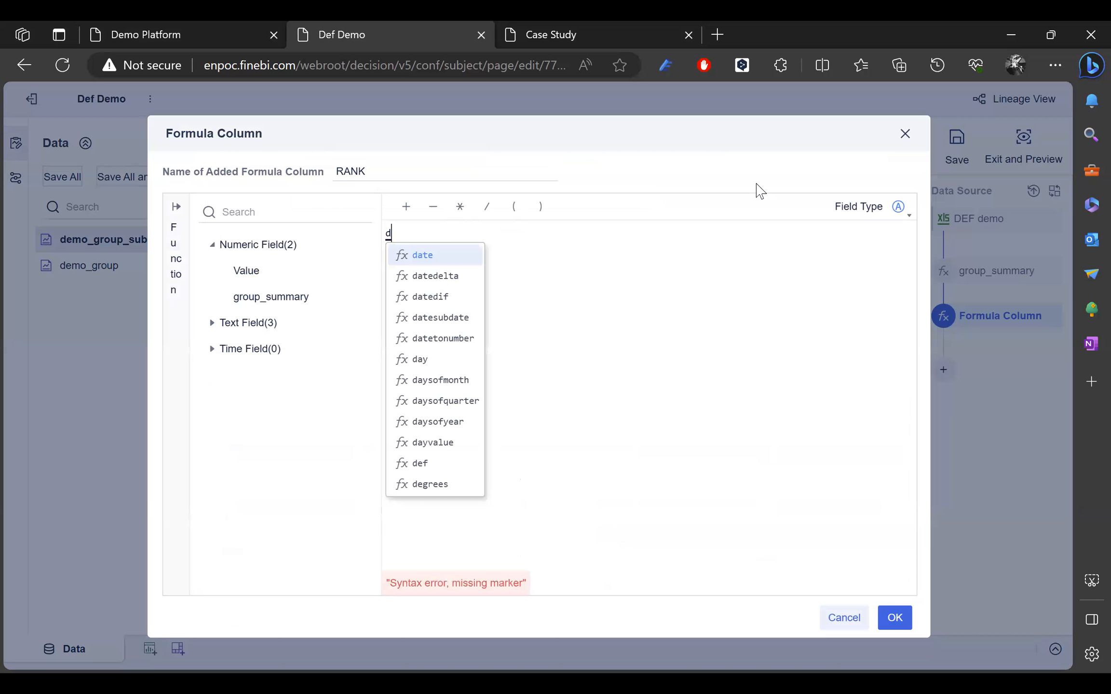
{"action": "type", "text": "e"}
{"action": "key", "text": "Return"}
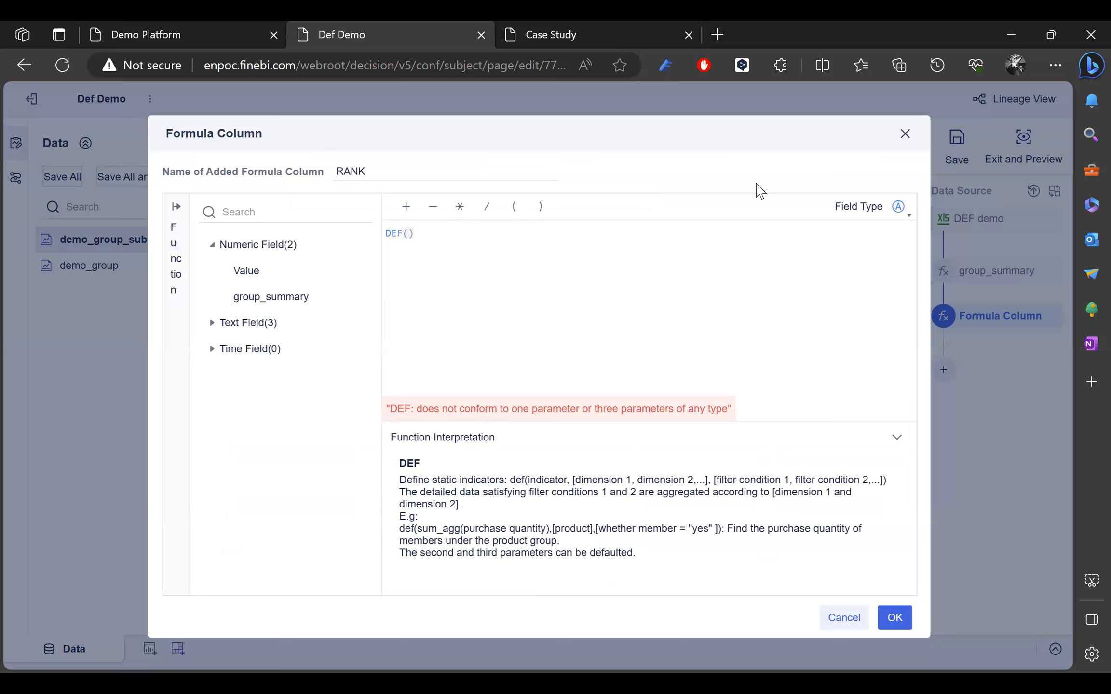
{"action": "type", "text": "coun"}
{"action": "key", "text": "Return"}
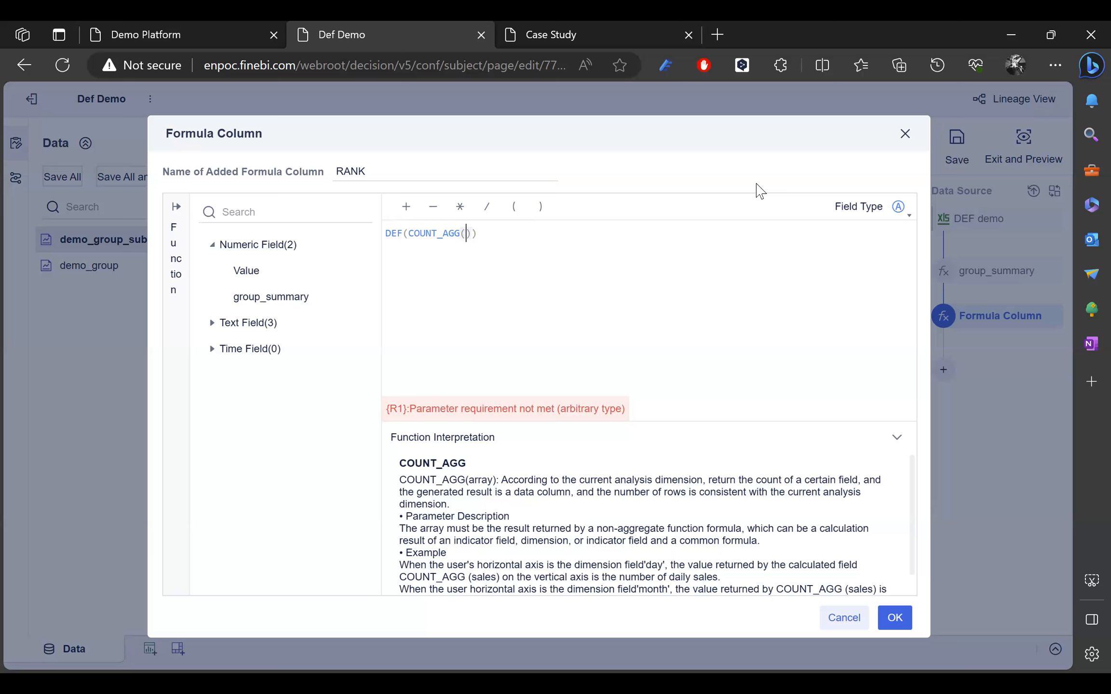
{"action": "type", "text": "ID"}
{"action": "key", "text": "Return"}
{"action": "key", "text": "Right"}
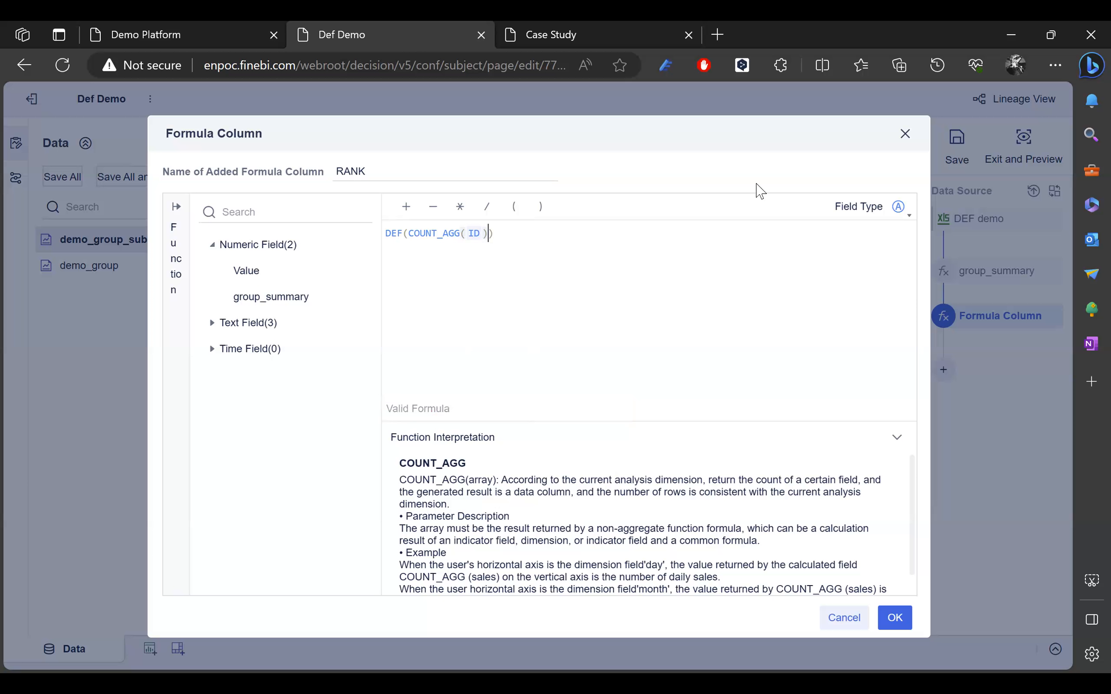
{"action": "type", "text": ","}
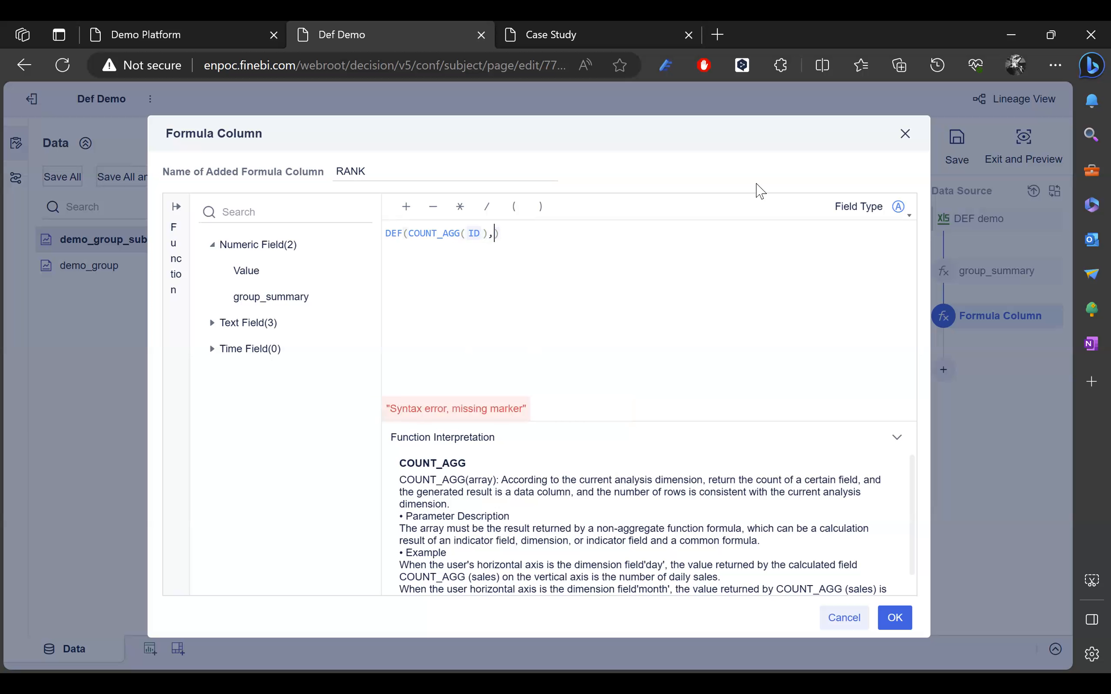
{"action": "type", "text": "[]"}
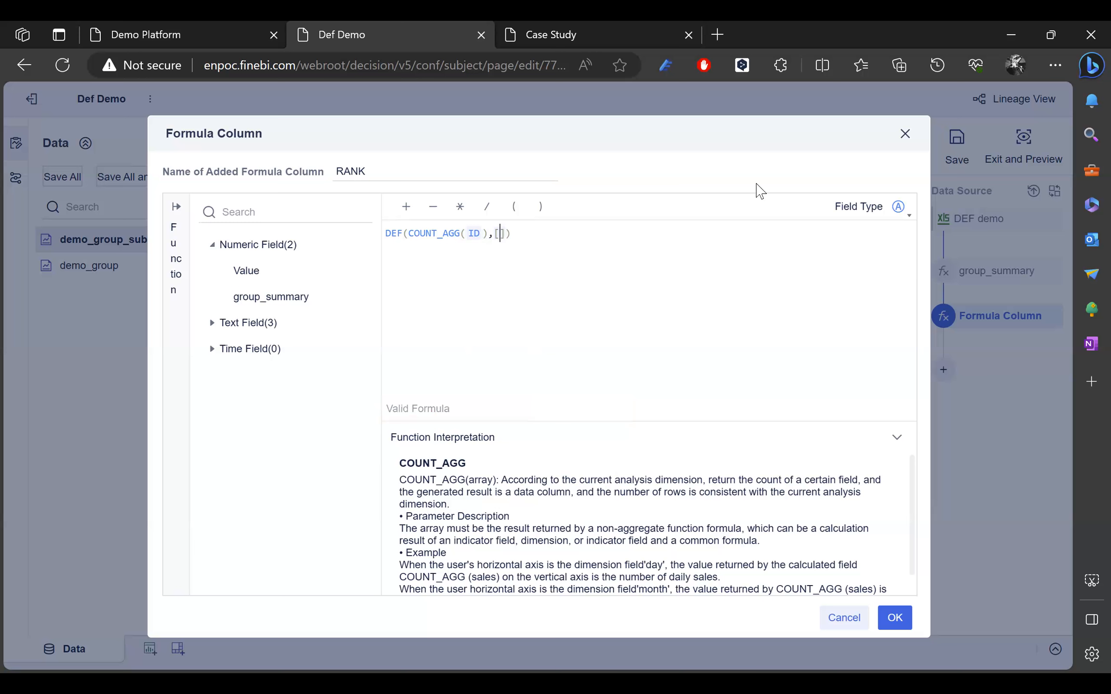
{"action": "type", "text": "gro"}
{"action": "key", "text": "Return"}
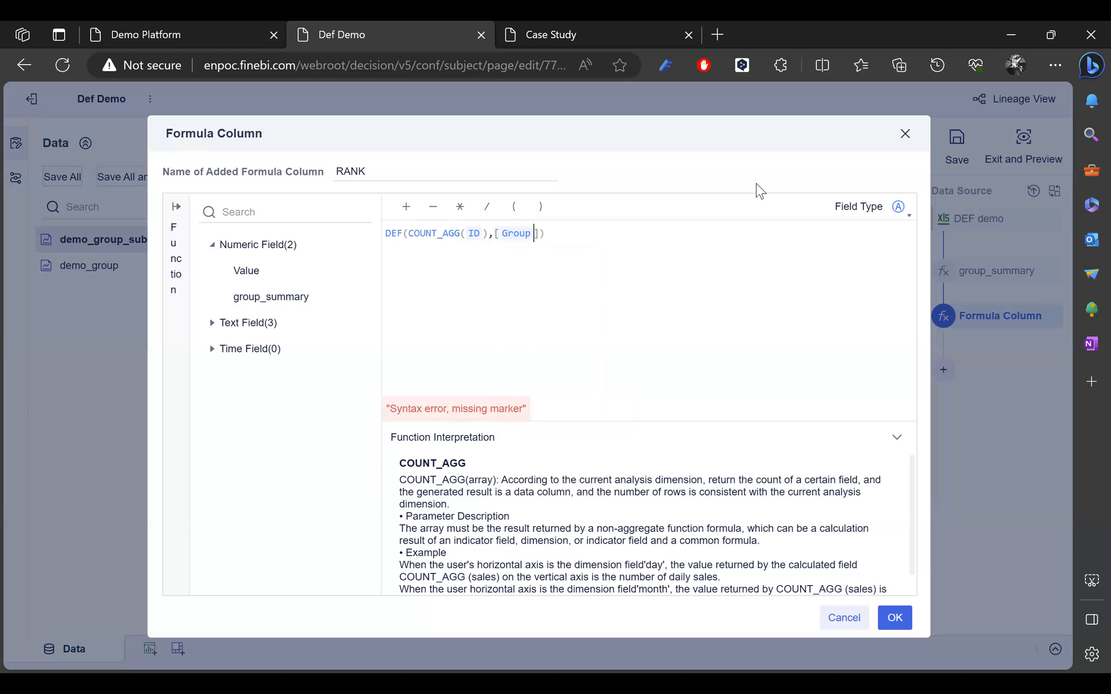
{"action": "type", "text": ",SUB"}
{"action": "key", "text": "Return"}
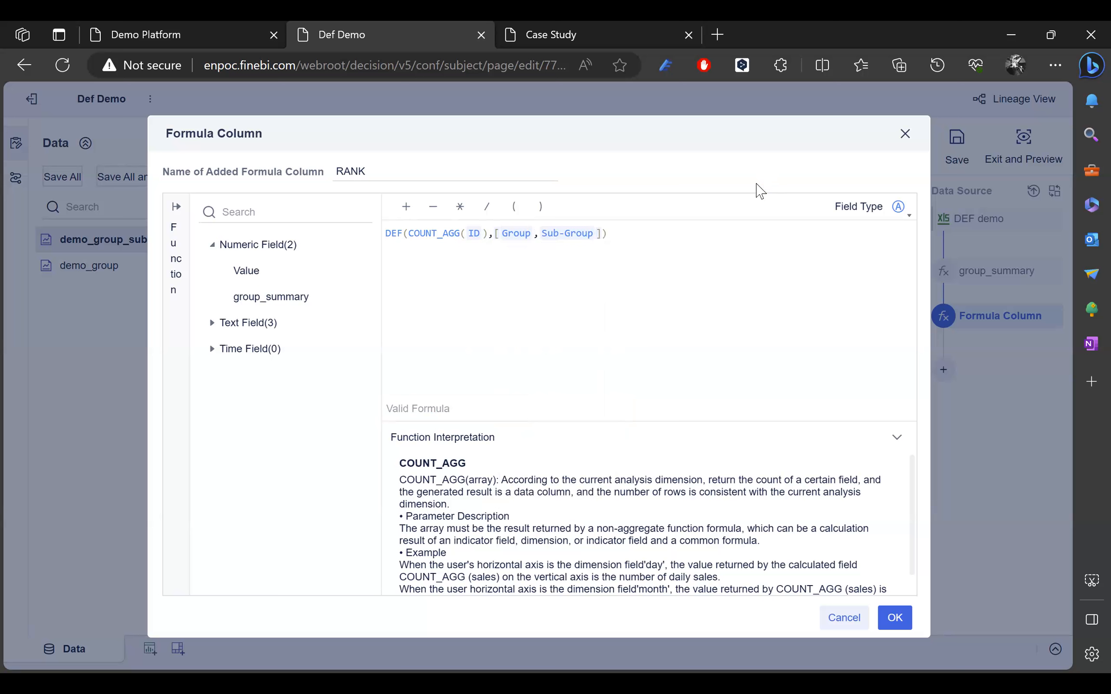
{"action": "type", "text": ","}
{"action": "type", "text": "ID"}
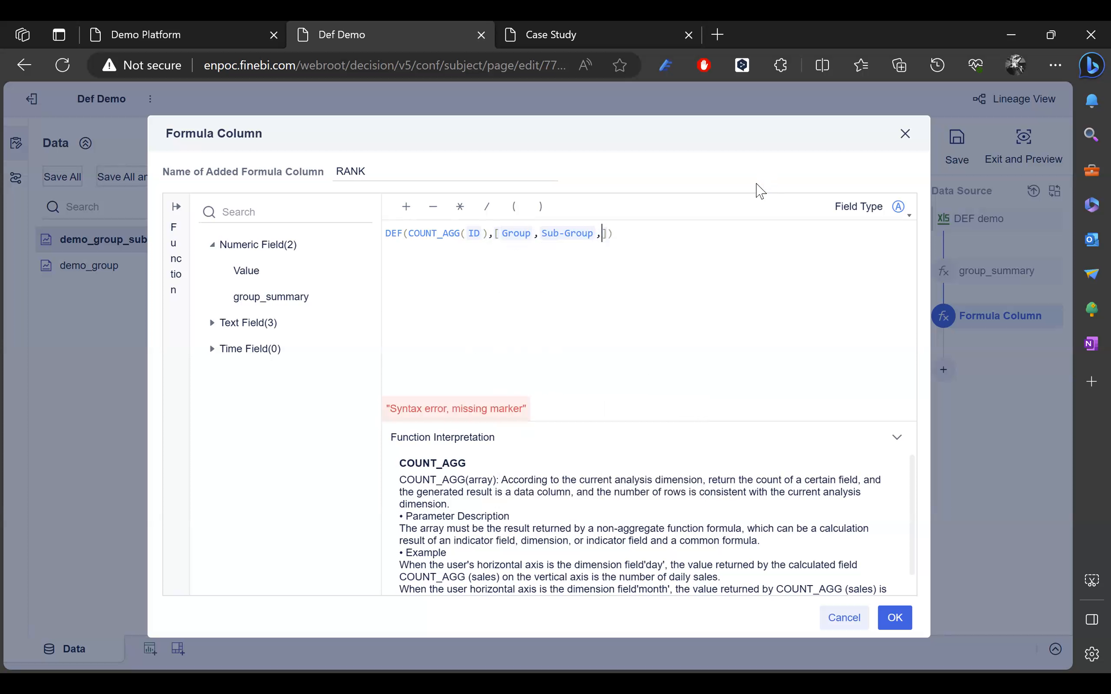
{"action": "key", "text": "Return"}
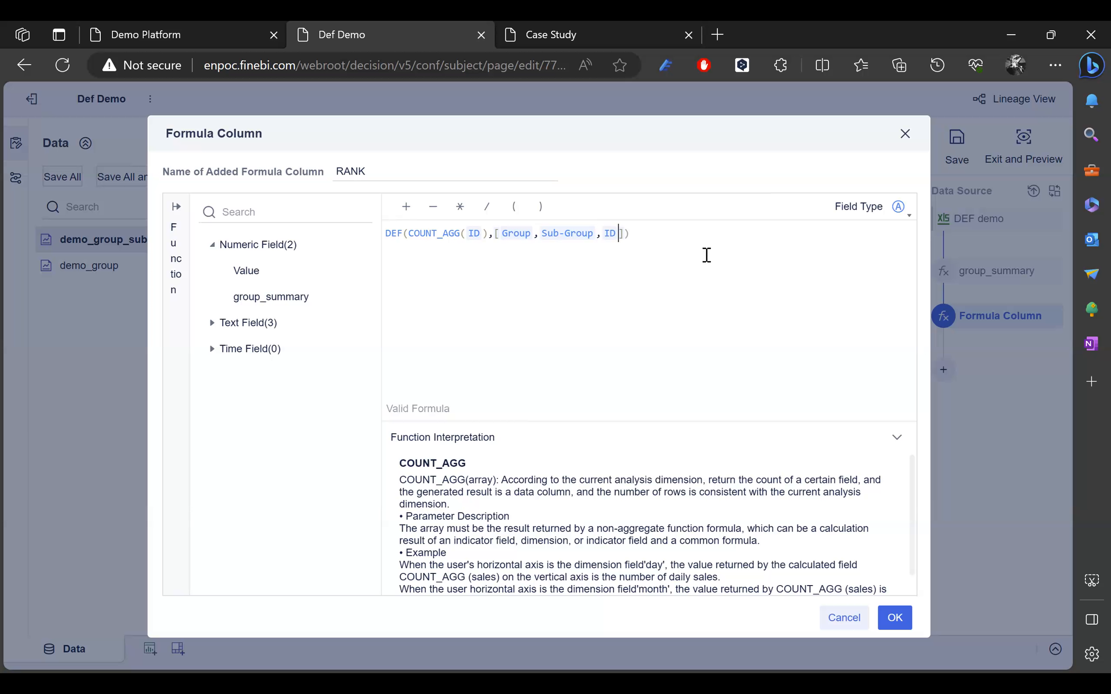
Step: Append the condition Value>EARLIER(Value) to complete the RANK formula
{"action": "left_click", "coordinate": [625, 234]}
{"action": "type", "text": ","}
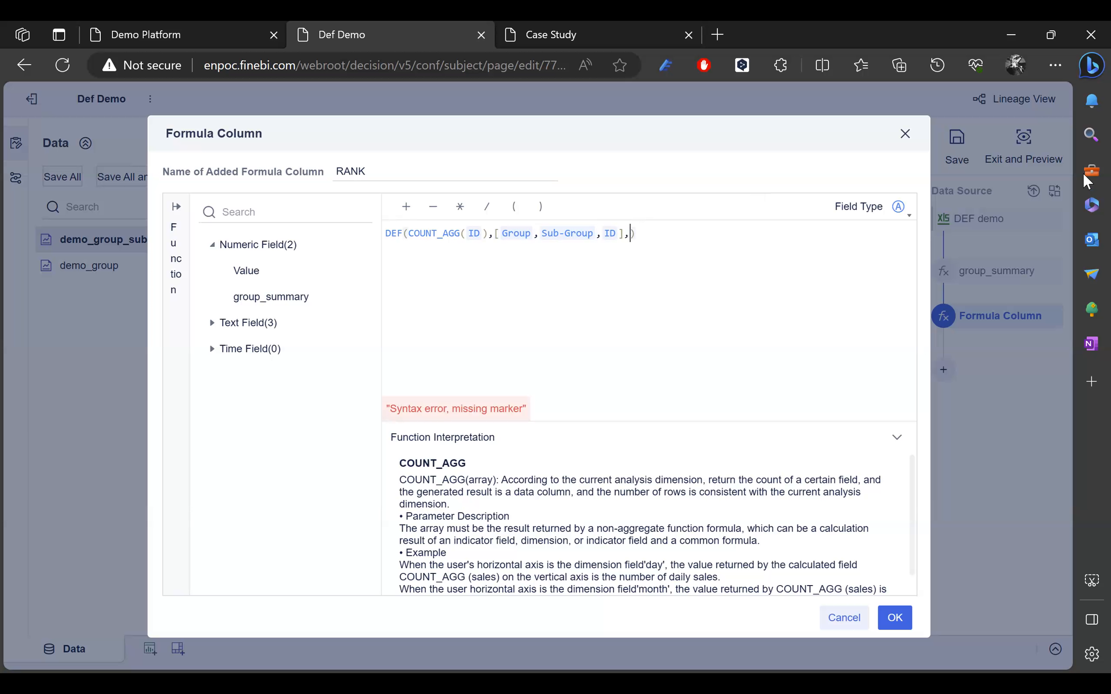
{"action": "type", "text": "va"}
{"action": "key", "text": "Down"}
{"action": "key", "text": "Return"}
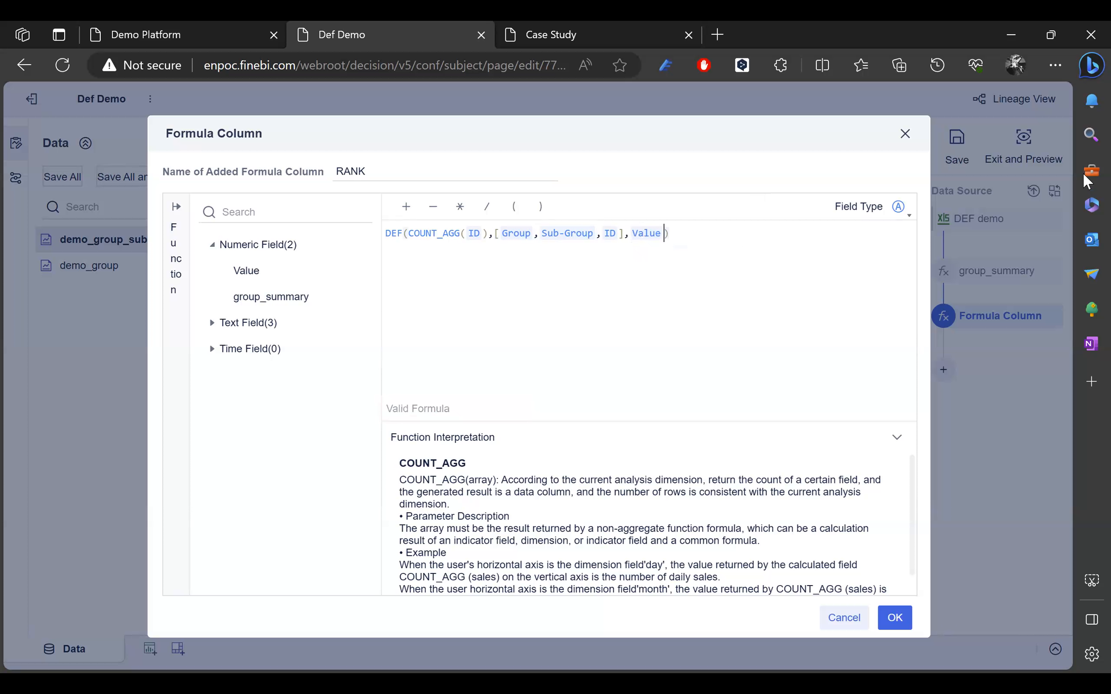
{"action": "key", "text": "BackSpace"}
{"action": "key", "text": "BackSpace"}
{"action": "key", "text": "BackSpace"}
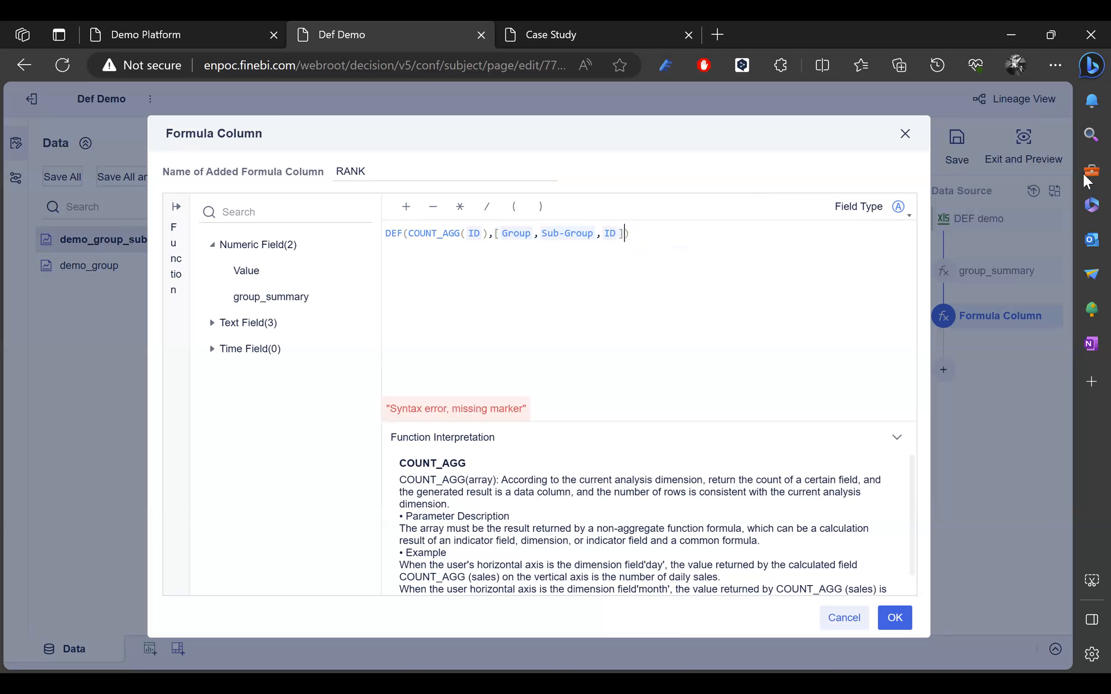
{"action": "type", "text": ",VA"}
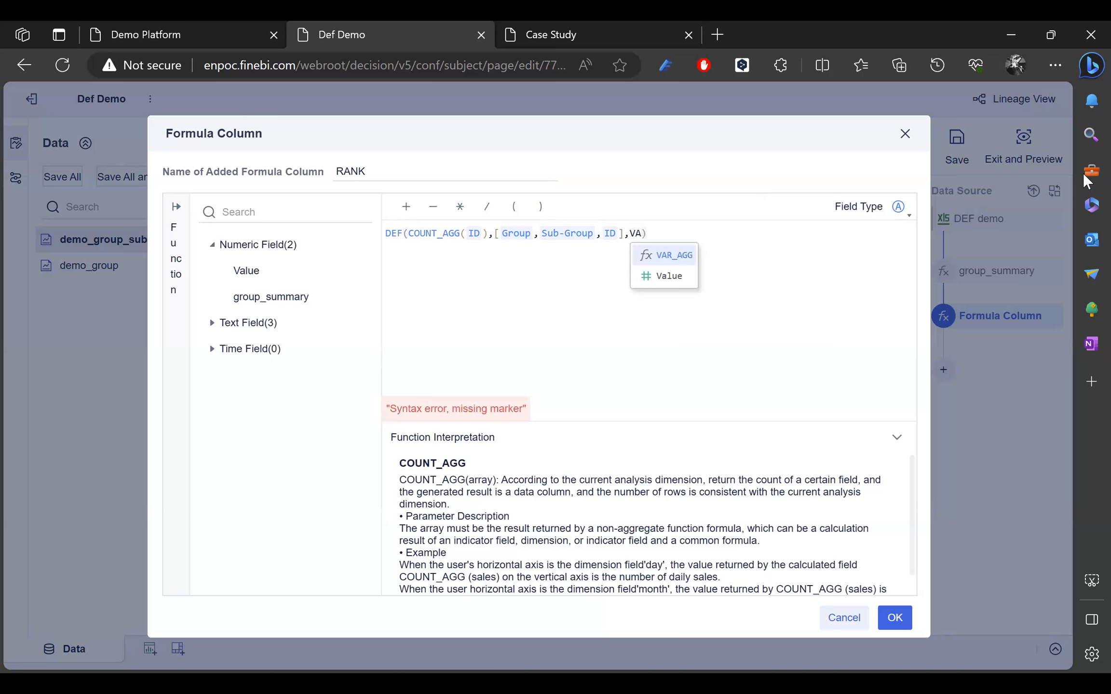
{"action": "key", "text": "Down"}
{"action": "key", "text": "Return"}
{"action": "type", "text": ">E"}
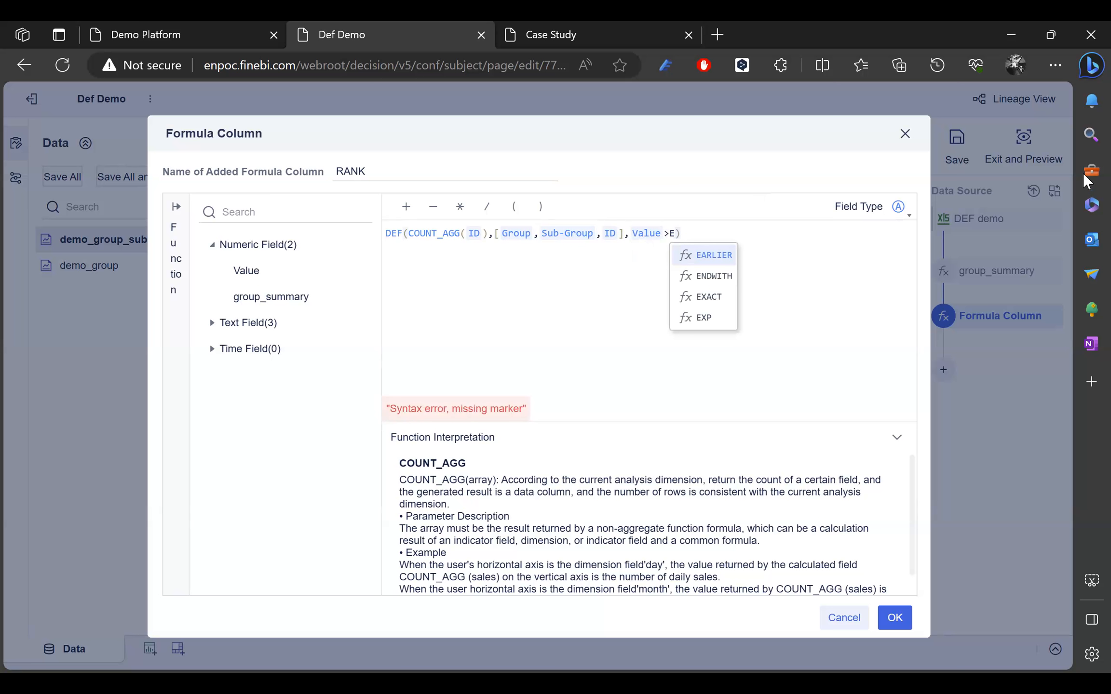
{"action": "key", "text": "Return"}
{"action": "type", "text": "Va"}
{"action": "key", "text": "Return"}
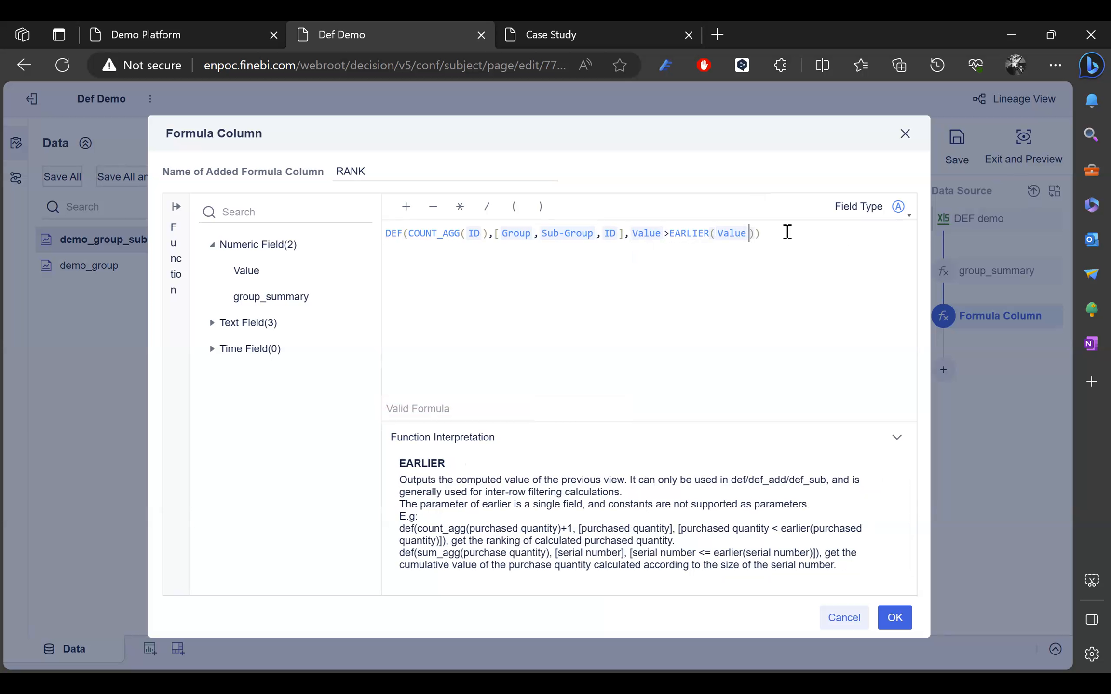
Step: Apply the RANK column and preview it, noting the largest Value is ranked 0
{"action": "left_click", "coordinate": [905, 626]}
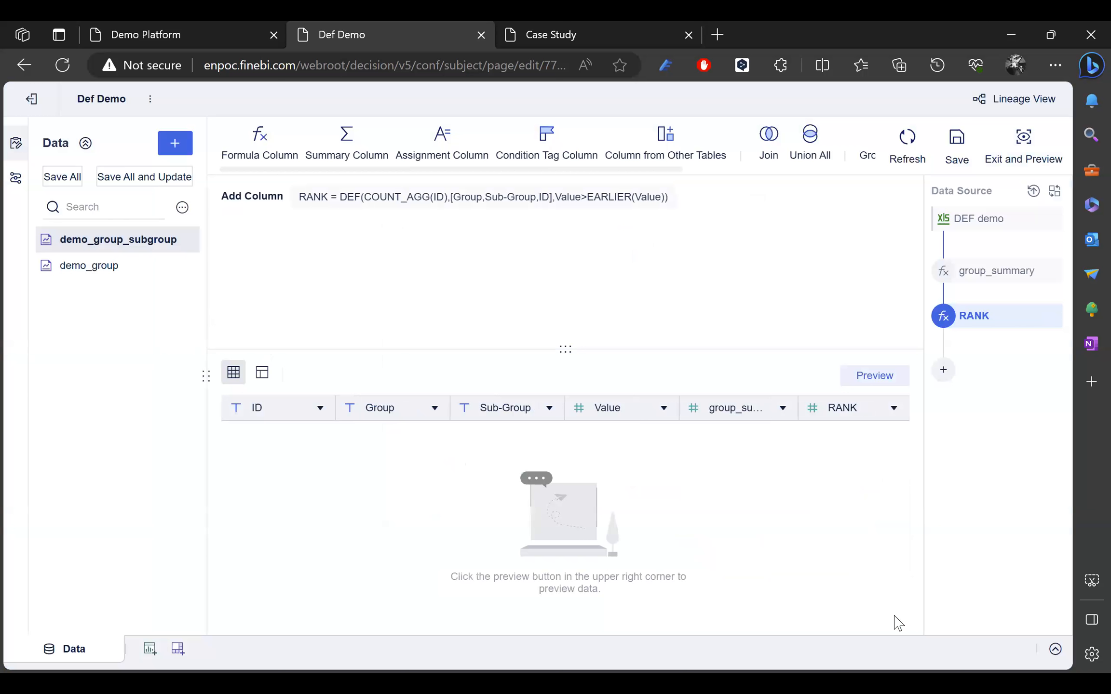
{"action": "left_click", "coordinate": [870, 382]}
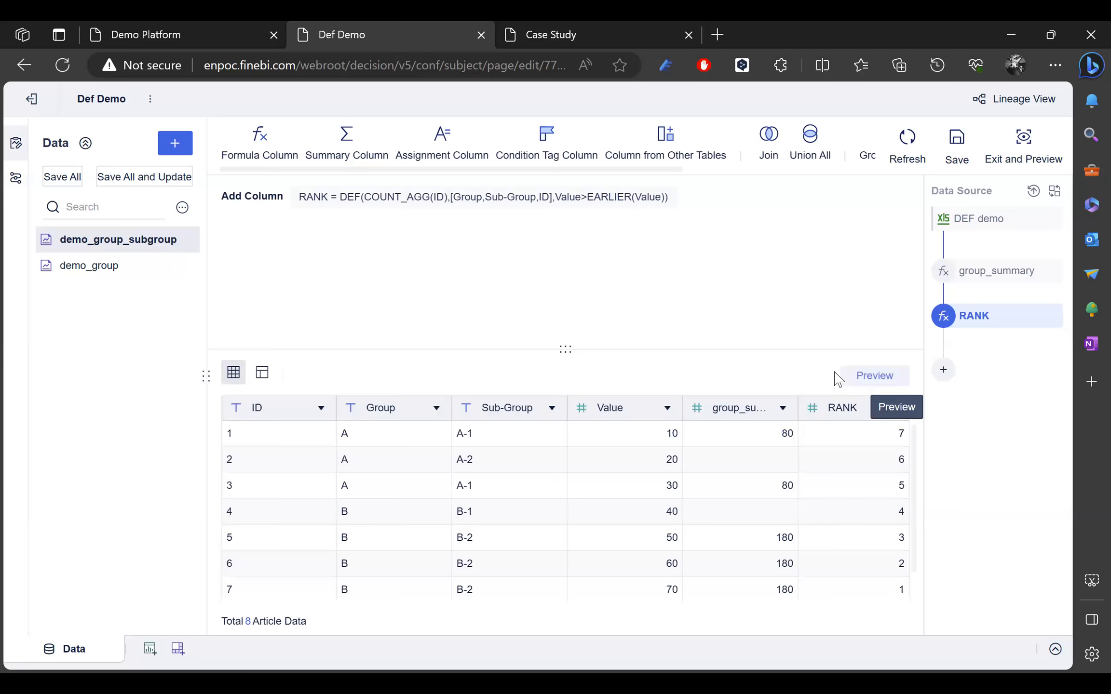
{"action": "scroll", "coordinate": [839, 509], "scroll_direction": "down", "scroll_amount": 1}
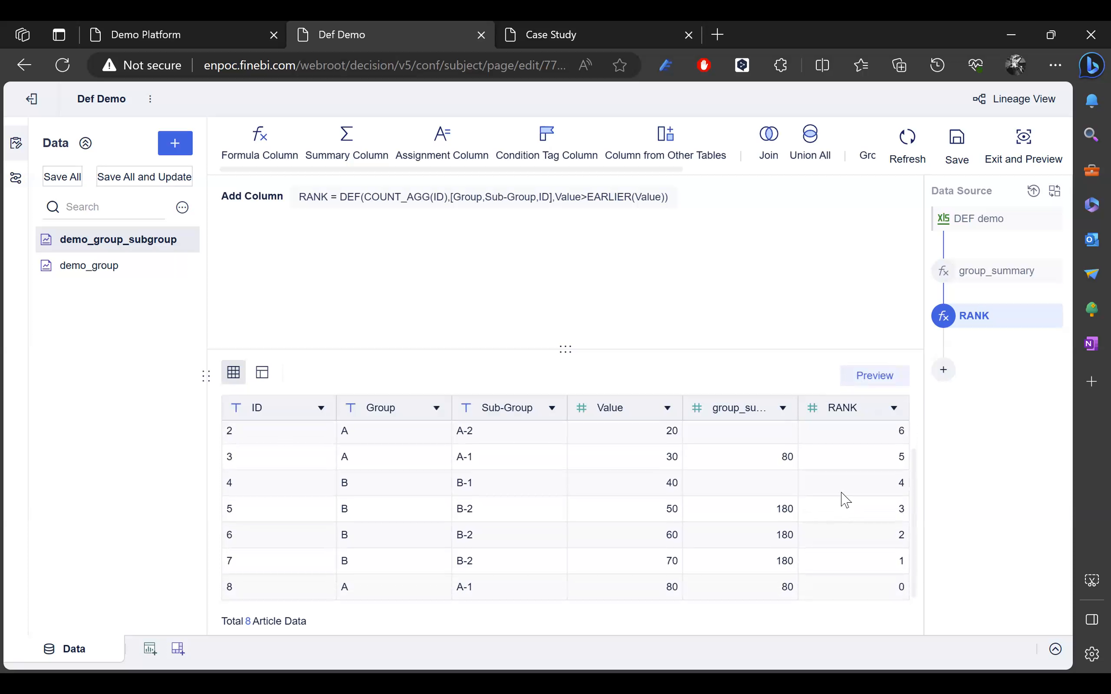
{"action": "double_click", "coordinate": [901, 588]}
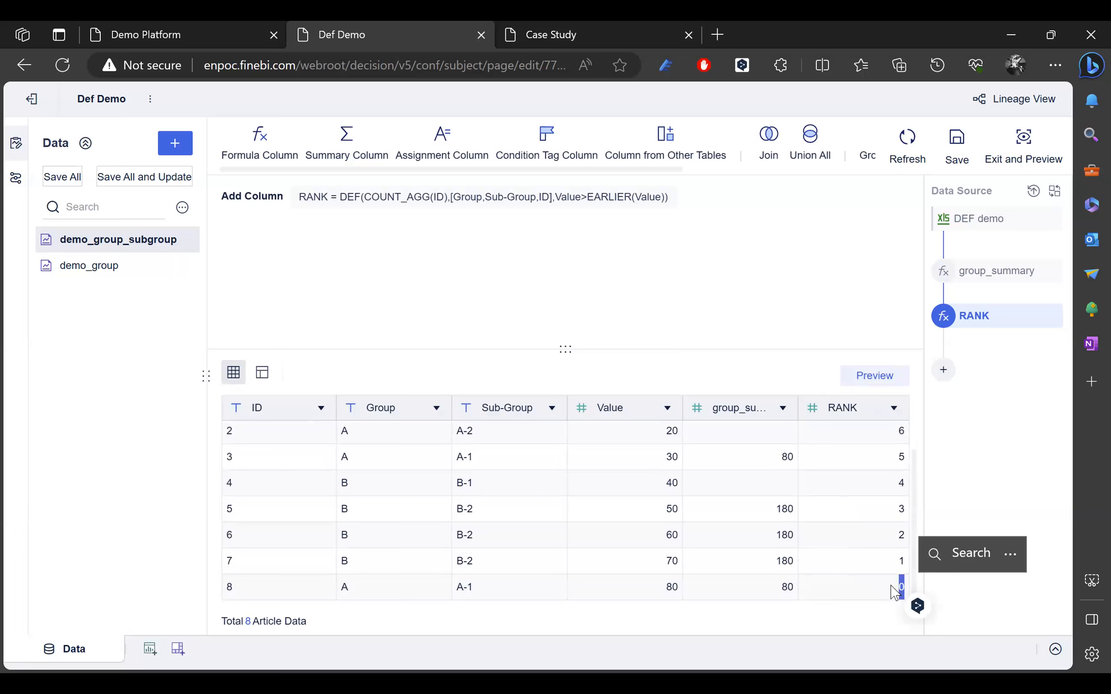
{"action": "scroll", "coordinate": [850, 484], "scroll_direction": "up", "scroll_amount": 1}
{"action": "scroll", "coordinate": [873, 442], "scroll_direction": "down", "scroll_amount": 1}
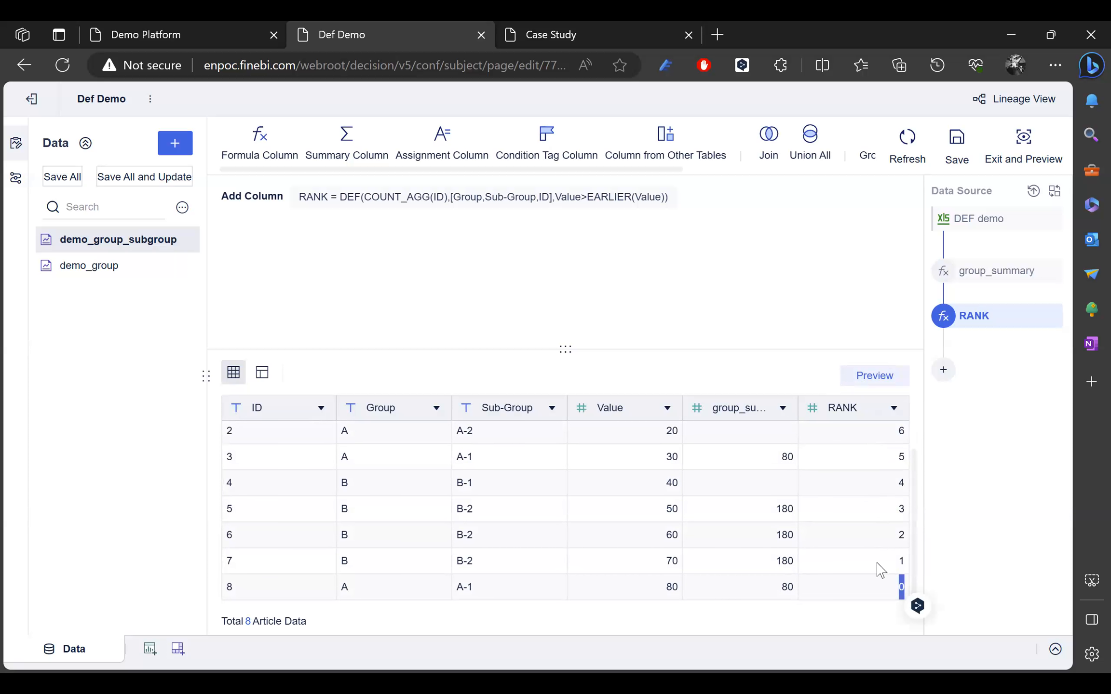
{"action": "scroll", "coordinate": [870, 492], "scroll_direction": "up", "scroll_amount": 1}
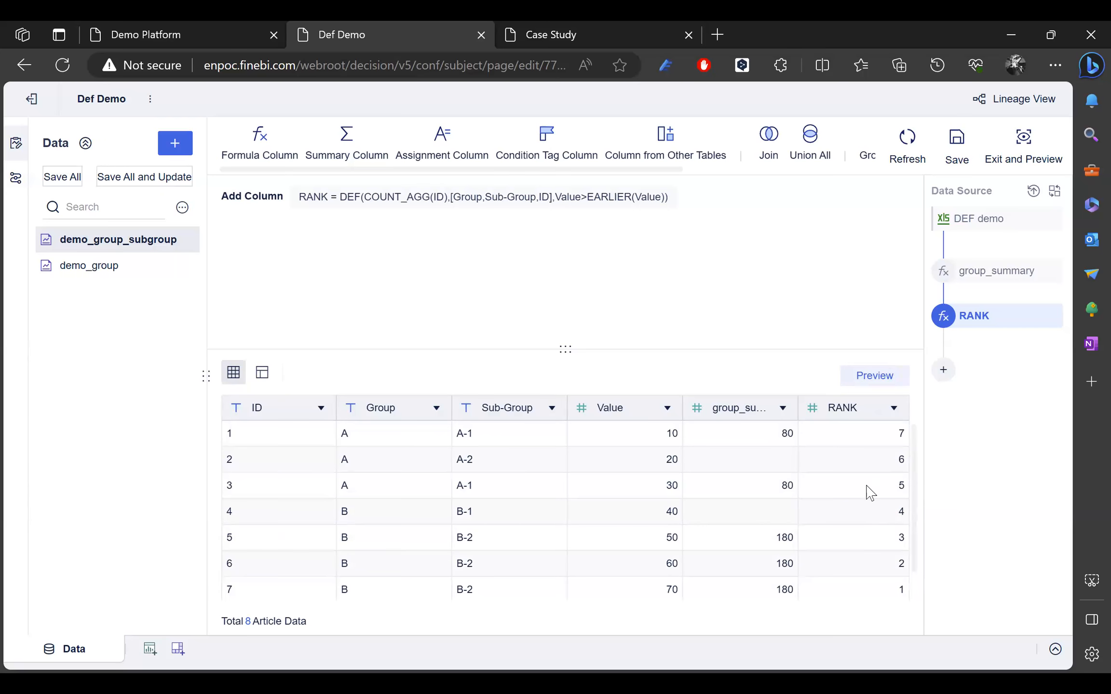
{"action": "left_click_drag", "start_coordinate": [875, 448], "coordinate": [913, 438]}
{"action": "left_click", "coordinate": [895, 443]}
{"action": "scroll", "coordinate": [898, 439], "scroll_direction": "down", "scroll_amount": 1}
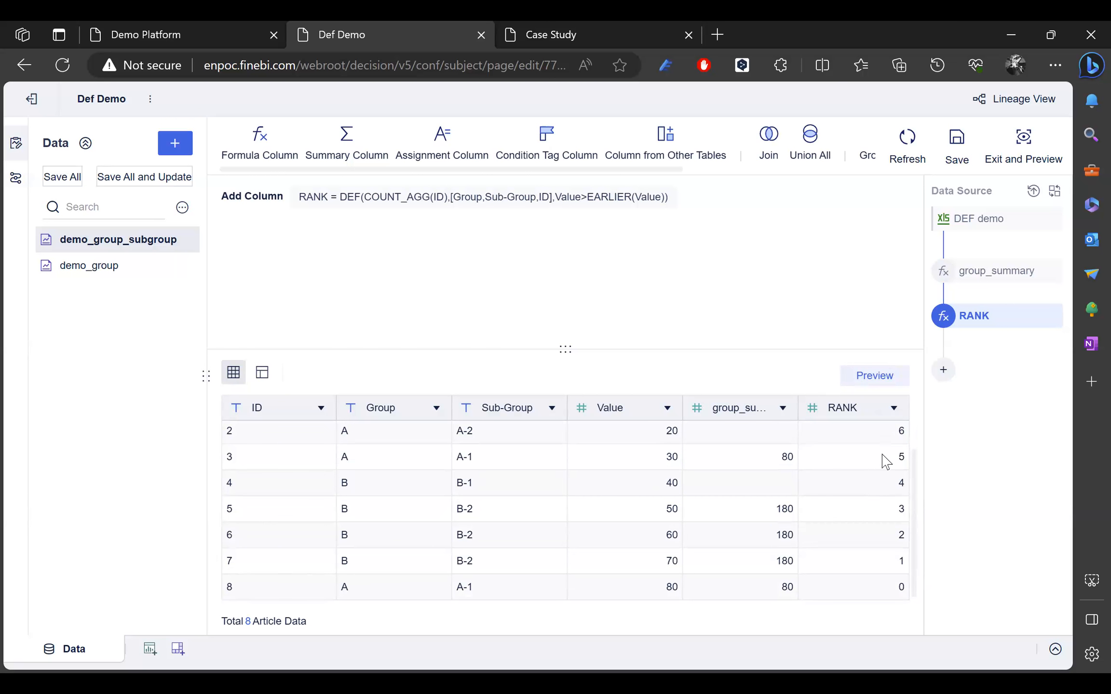
{"action": "double_click", "coordinate": [901, 589]}
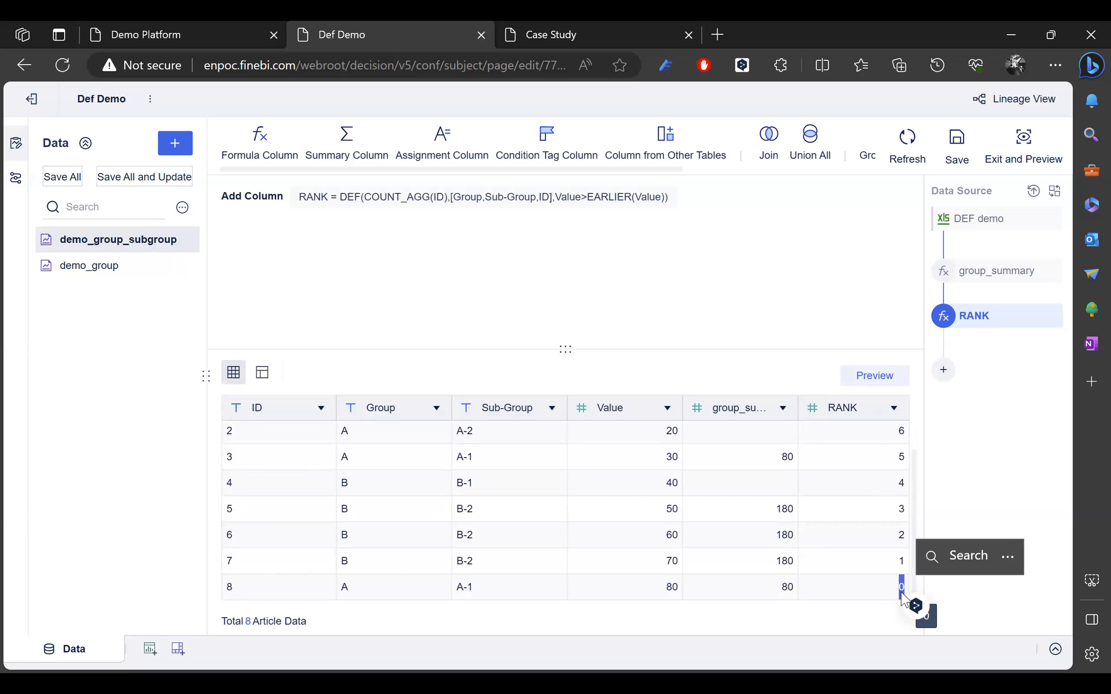
{"action": "left_click", "coordinate": [899, 591]}
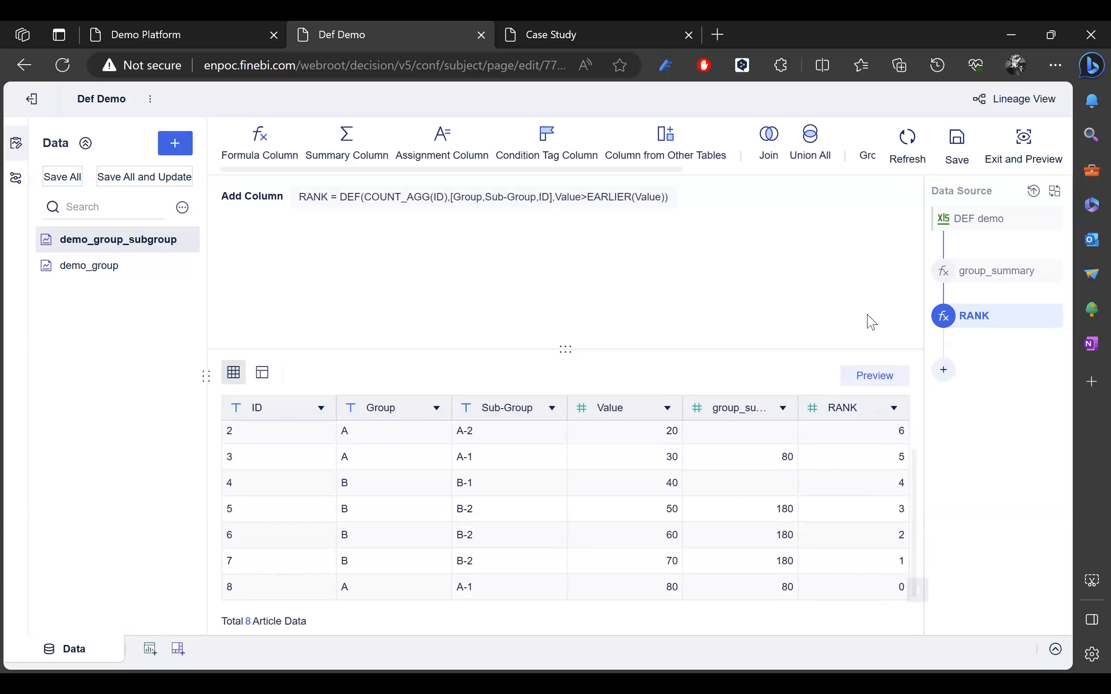
Step: Change the RANK formula to use COUNT_AGG(ID)+1 and apply it
{"action": "left_click", "coordinate": [507, 208]}
{"action": "left_click", "coordinate": [488, 235]}
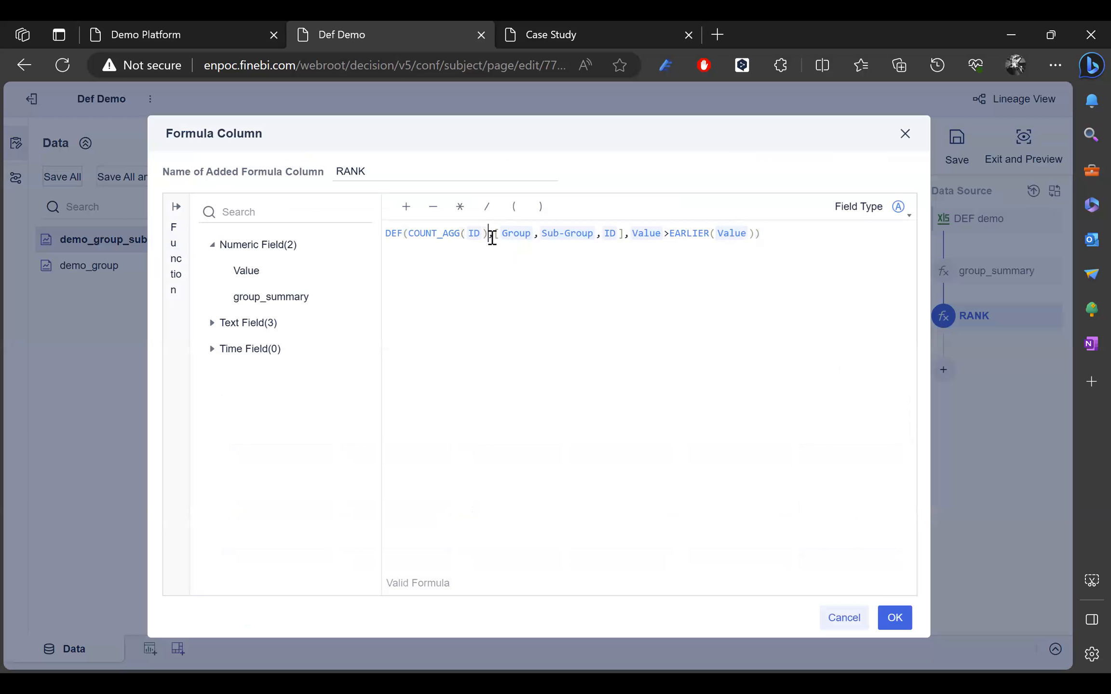
{"action": "type", "text": "+1"}
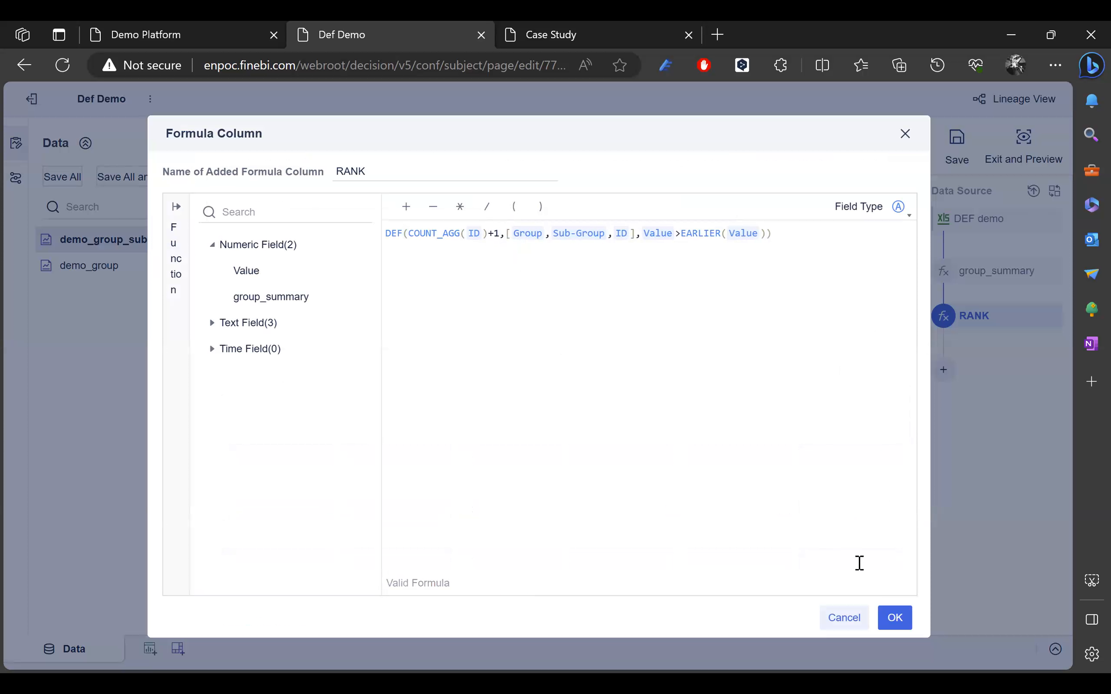
{"action": "left_click", "coordinate": [893, 618]}
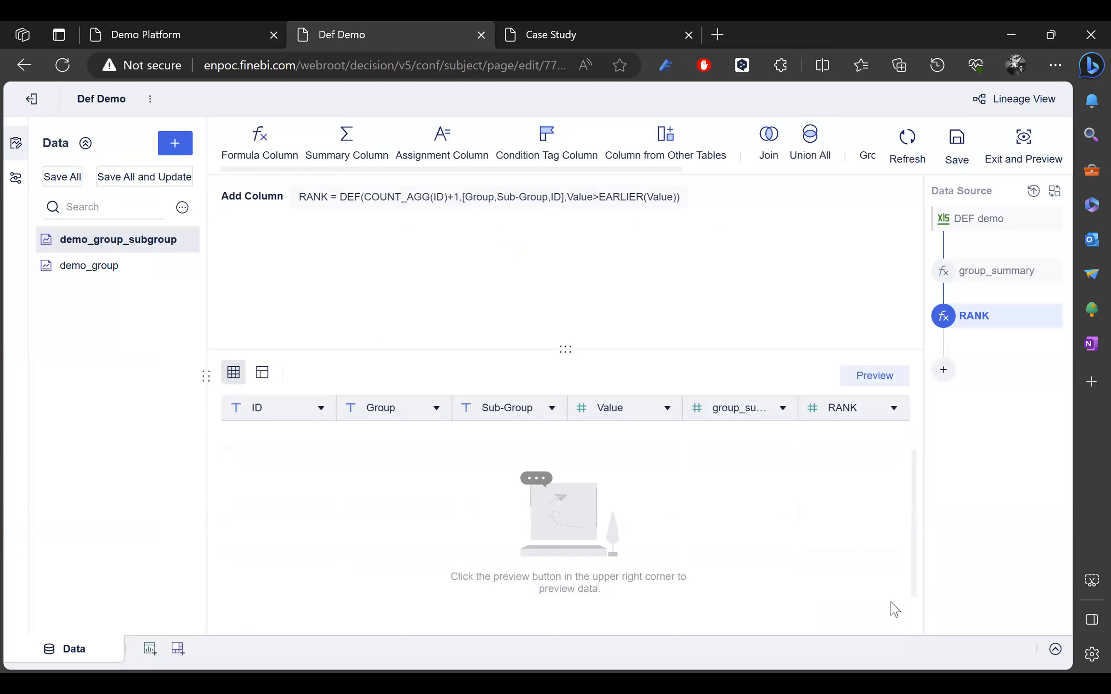
Step: Preview RANK running from 8 in the first row to 1 in the last, then return to the analysis list
{"action": "left_click", "coordinate": [893, 384]}
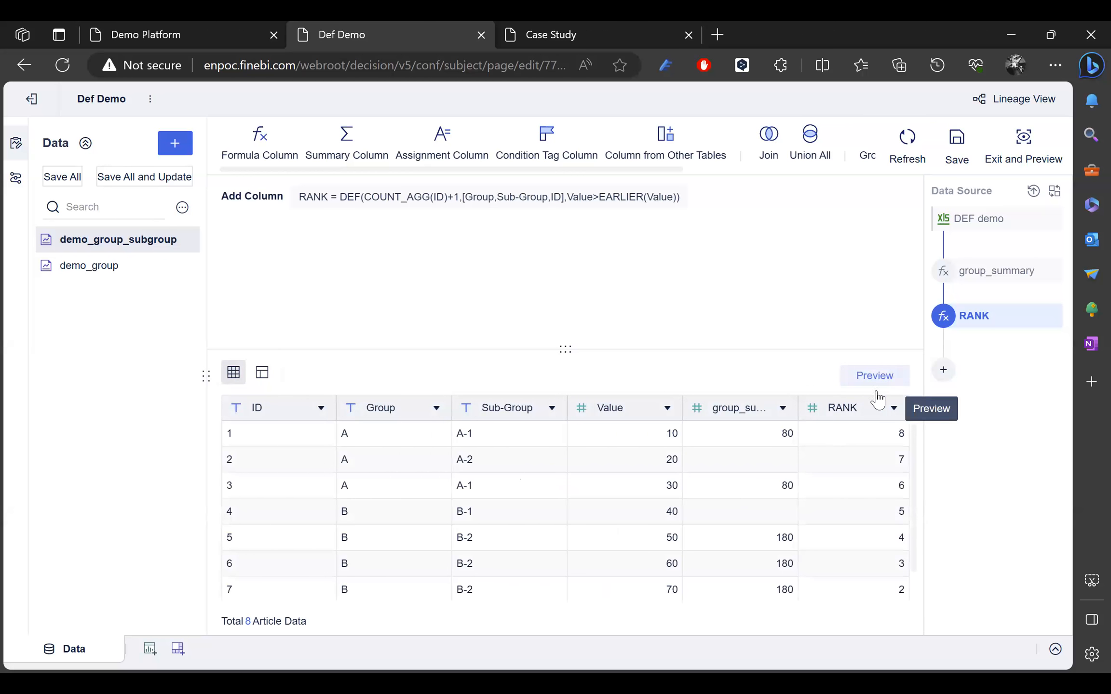
{"action": "scroll", "coordinate": [853, 491], "scroll_direction": "down", "scroll_amount": 1}
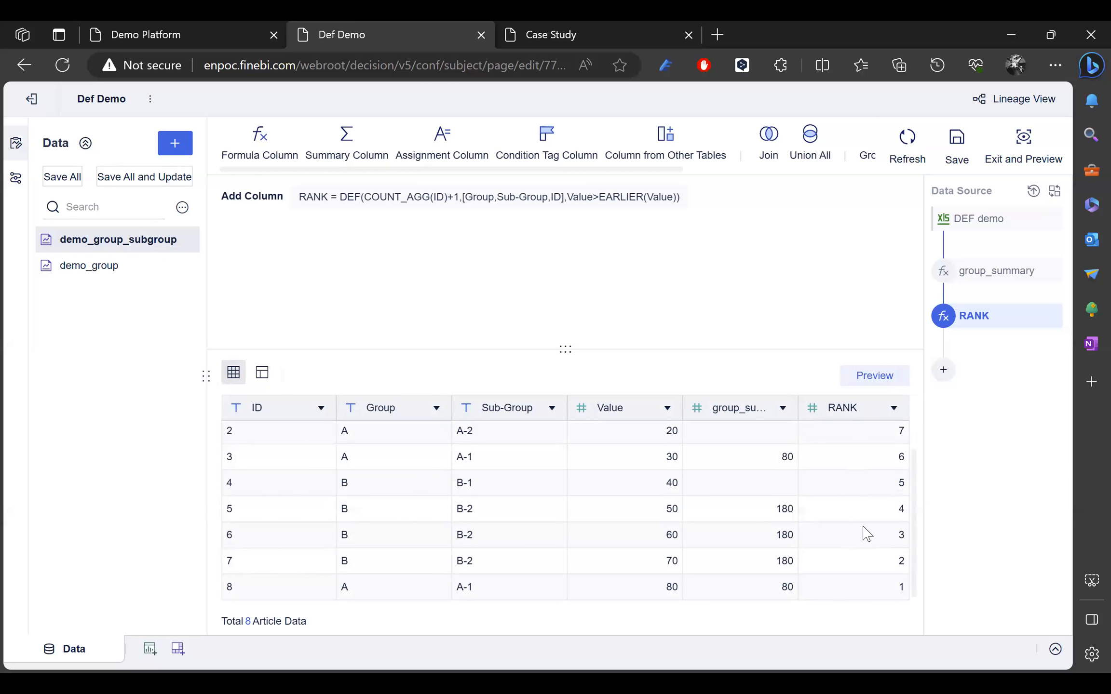
{"action": "double_click", "coordinate": [899, 587]}
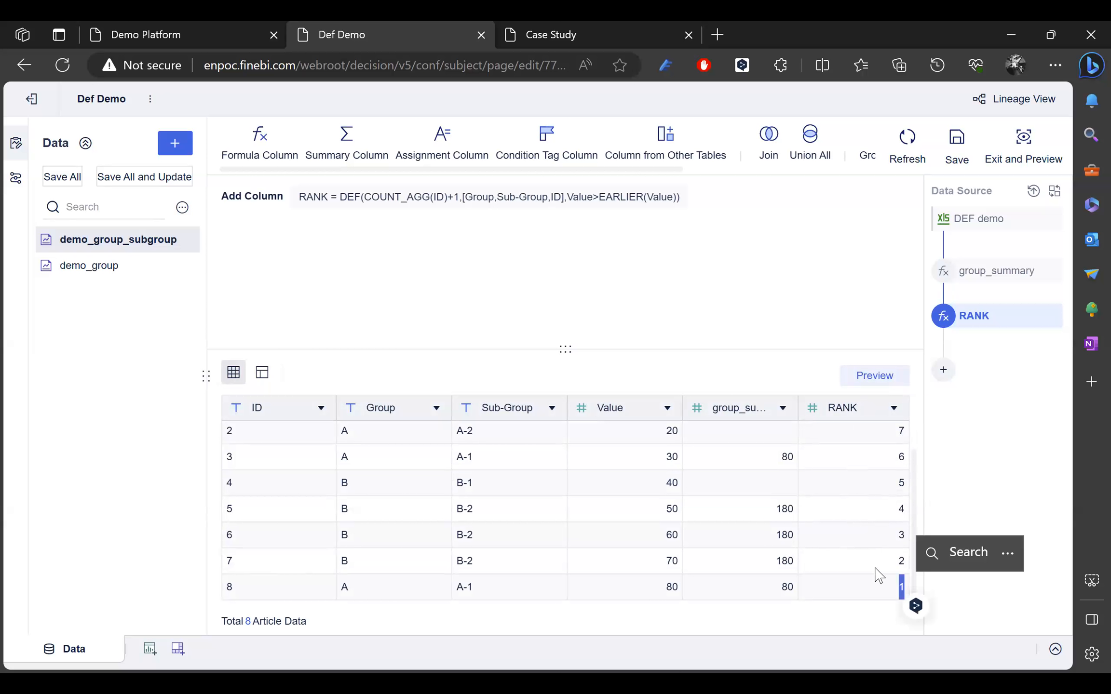
{"action": "scroll", "coordinate": [875, 571], "scroll_direction": "up", "scroll_amount": 1}
{"action": "double_click", "coordinate": [901, 436]}
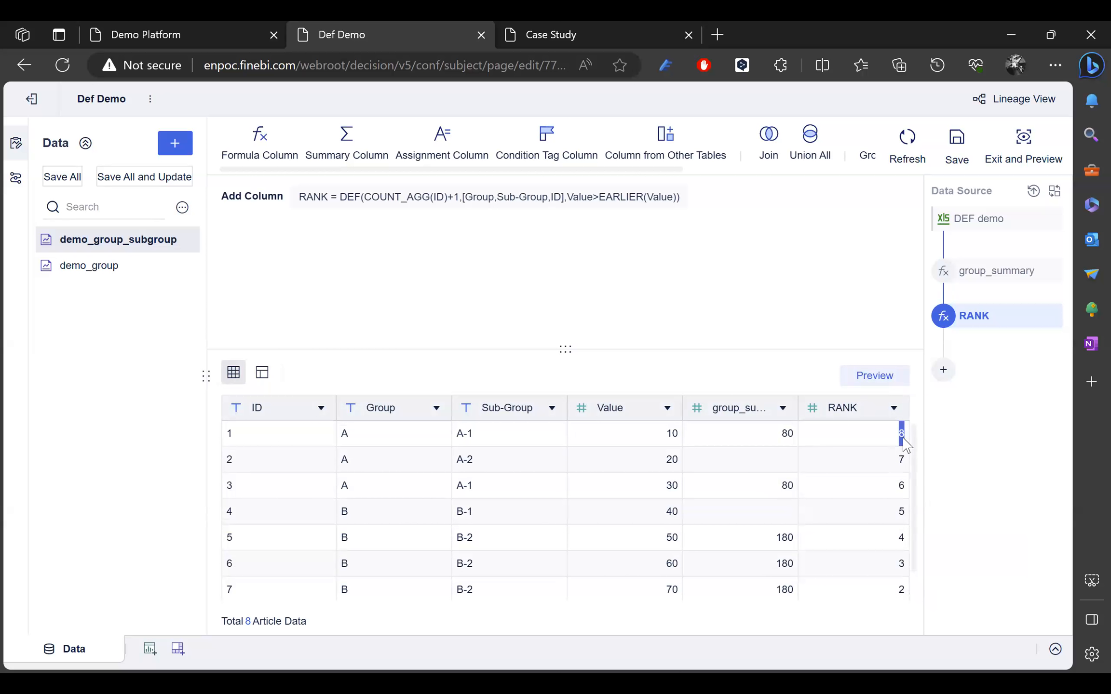
{"action": "left_click", "coordinate": [993, 520]}
{"action": "left_click", "coordinate": [150, 35]}
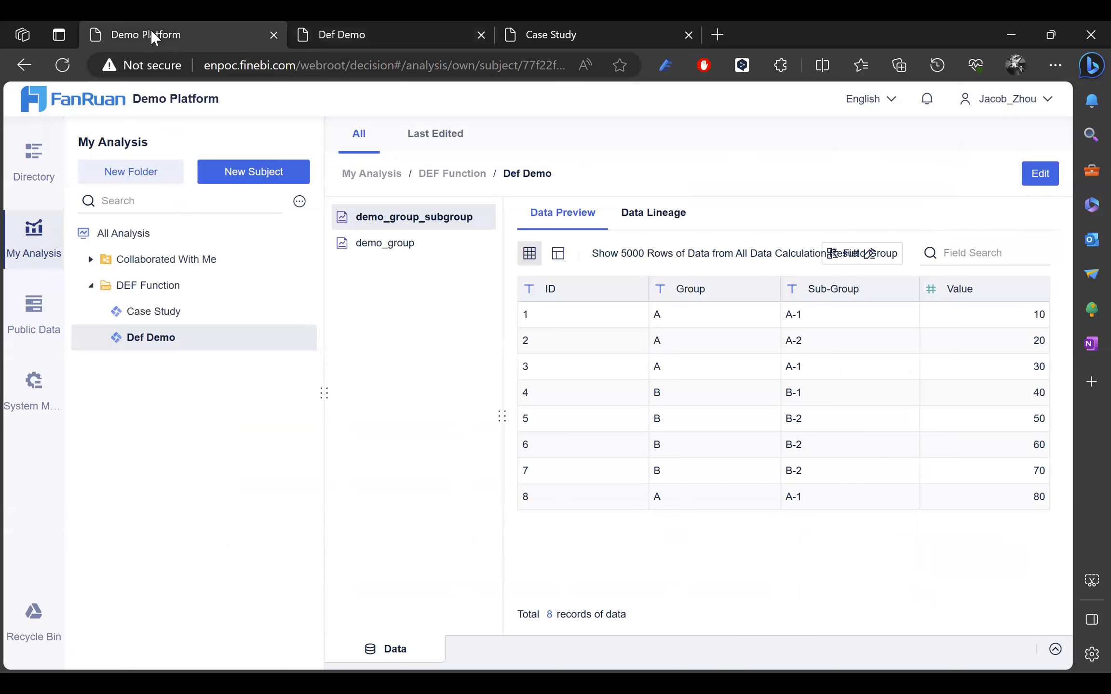
Step: Open the Case Study subject for editing and browse the Case 1 - Retail gs_orders table columns
{"action": "left_click", "coordinate": [177, 314]}
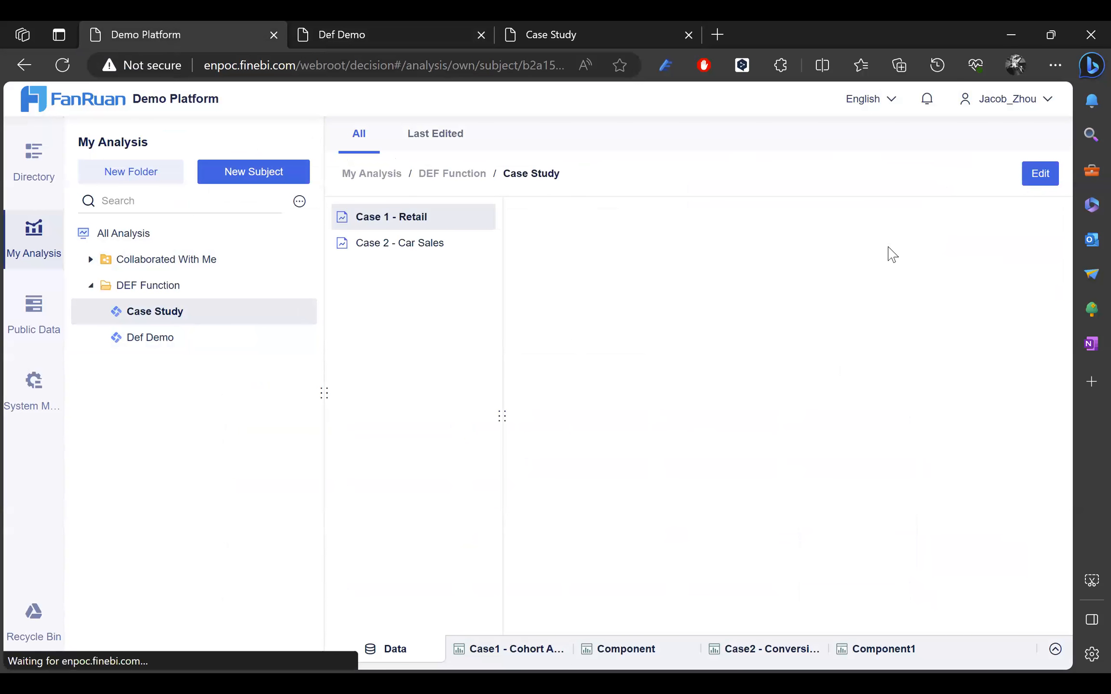
{"action": "left_click", "coordinate": [1038, 174]}
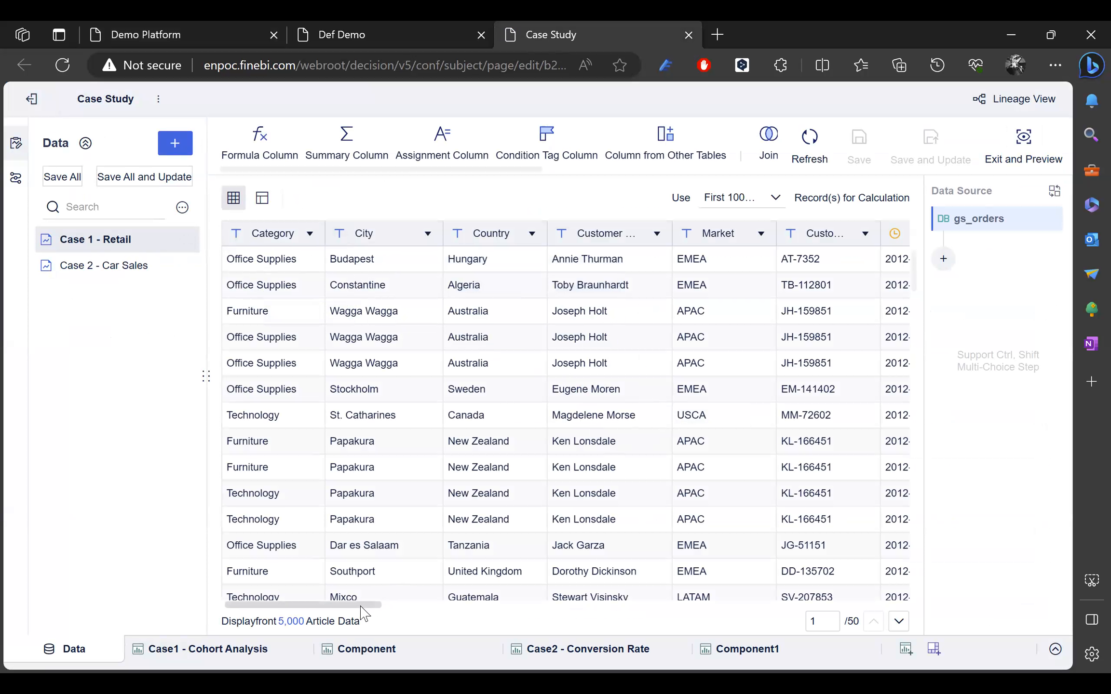
{"action": "scroll", "coordinate": [361, 607], "scroll_direction": "right", "scroll_amount": 5}
{"action": "scroll", "coordinate": [397, 613], "scroll_direction": "left", "scroll_amount": 5}
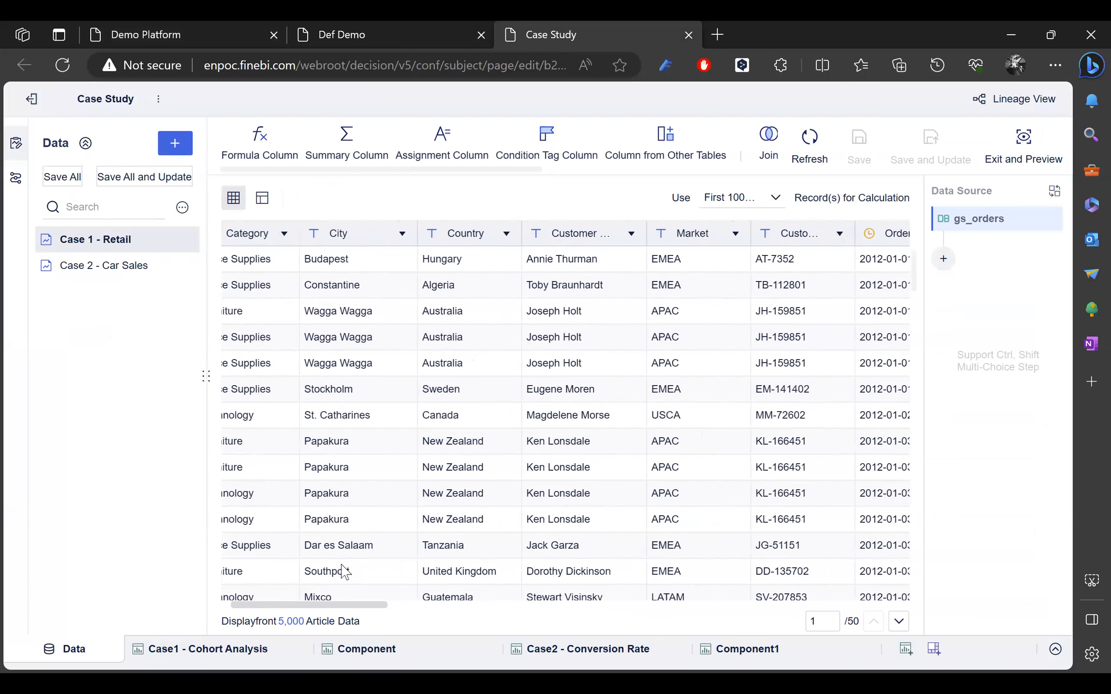
{"action": "scroll", "coordinate": [343, 572], "scroll_direction": "left", "scroll_amount": 1}
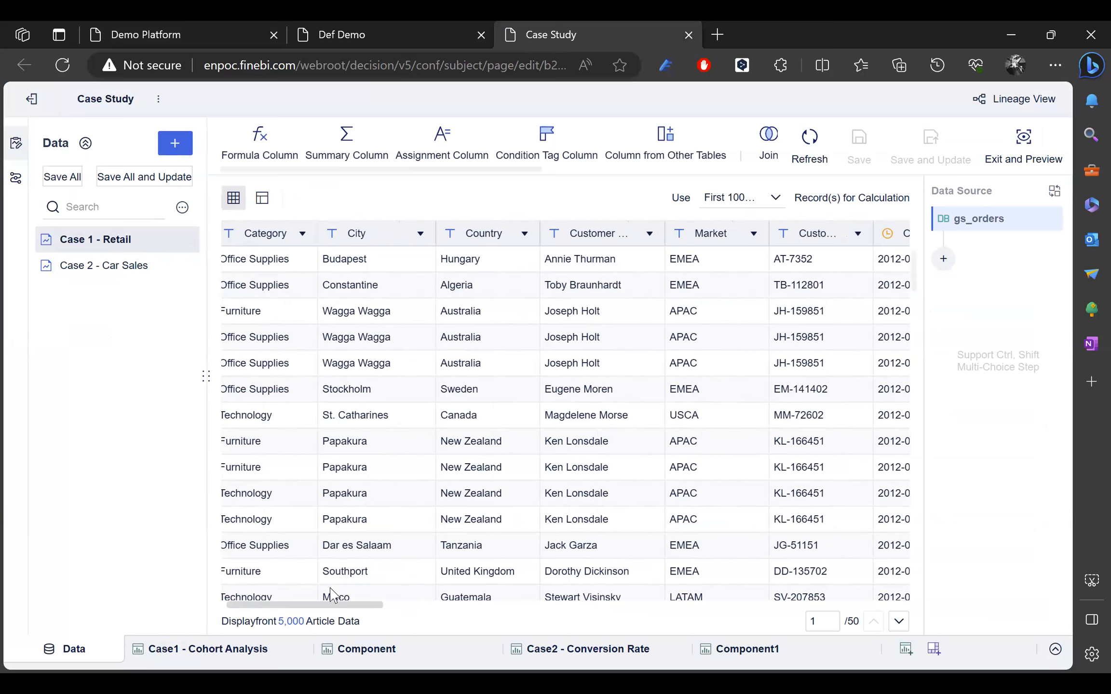
{"action": "scroll", "coordinate": [466, 619], "scroll_direction": "right", "scroll_amount": 3}
{"action": "scroll", "coordinate": [448, 629], "scroll_direction": "right", "scroll_amount": 3}
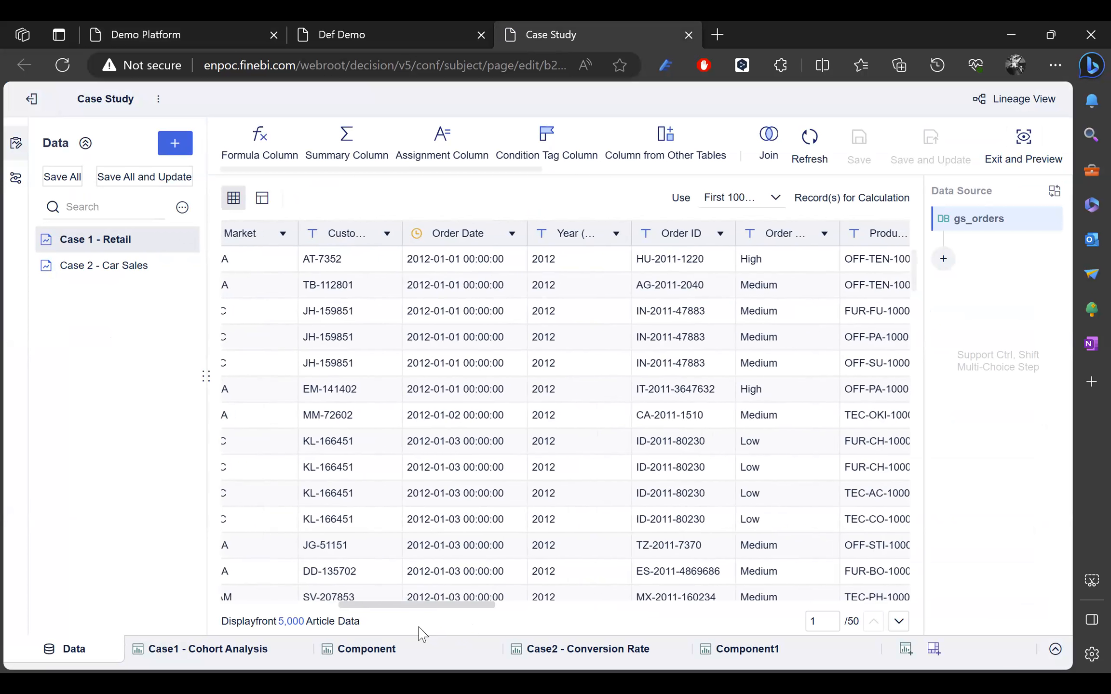
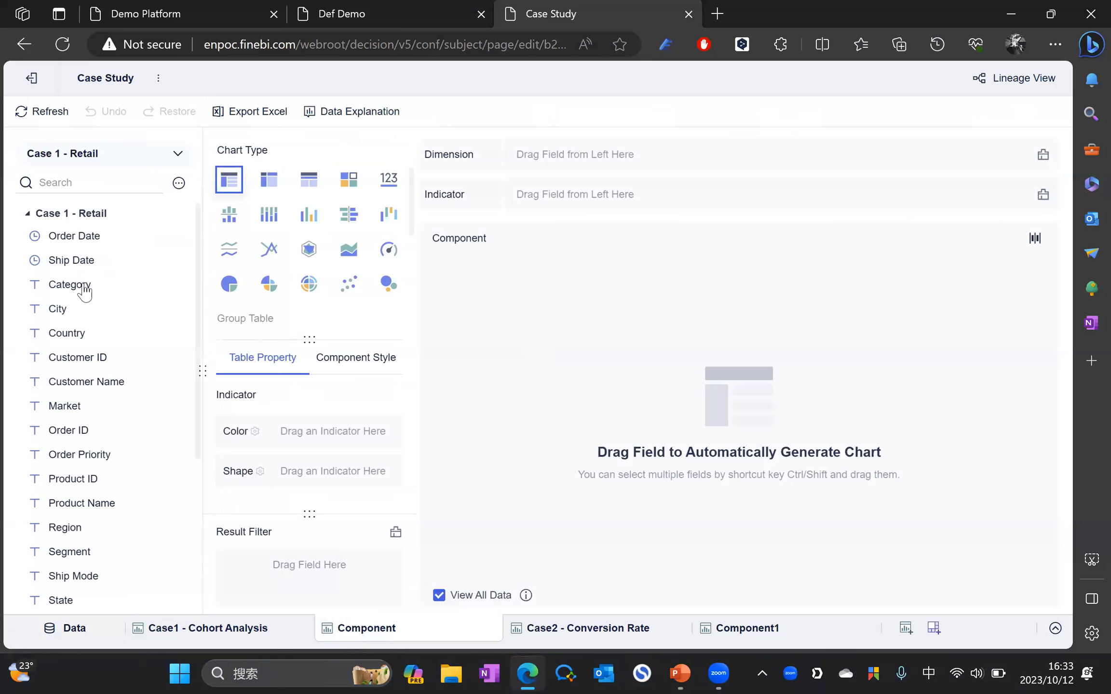
Step: Scroll the Case 1 - Retail field list to bring first_purchase_date into view
{"action": "scroll", "coordinate": [104, 307], "scroll_direction": "down", "scroll_amount": 5}
{"action": "scroll", "coordinate": [110, 319], "scroll_direction": "up", "scroll_amount": 5}
{"action": "scroll", "coordinate": [124, 383], "scroll_direction": "down", "scroll_amount": 3}
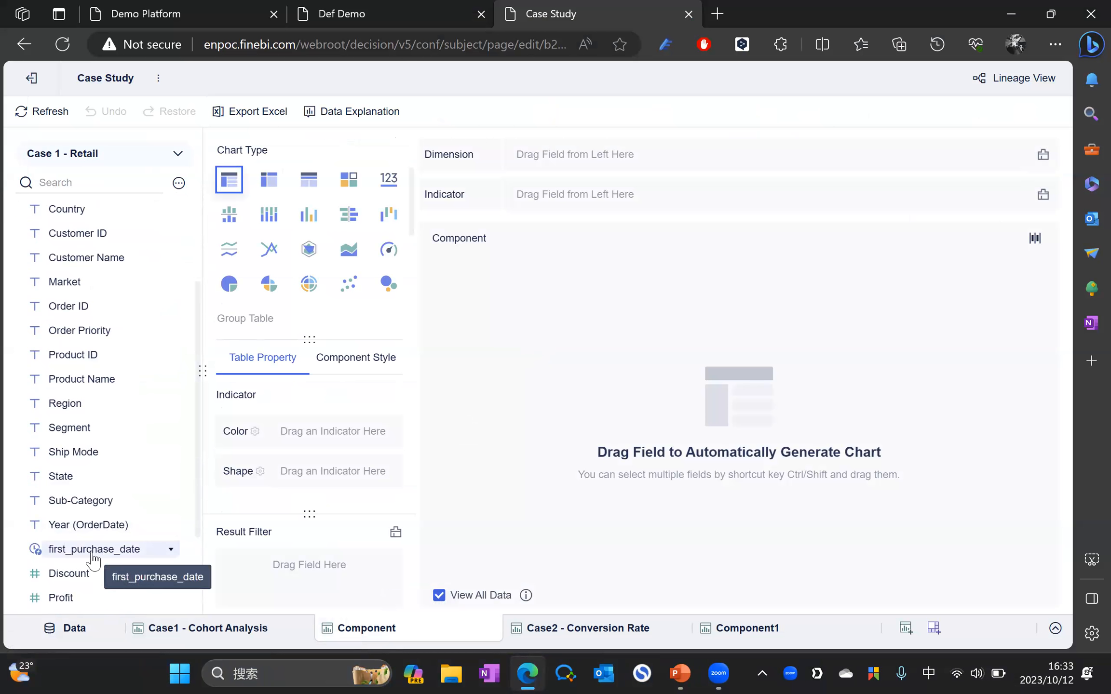
{"action": "left_click", "coordinate": [143, 557]}
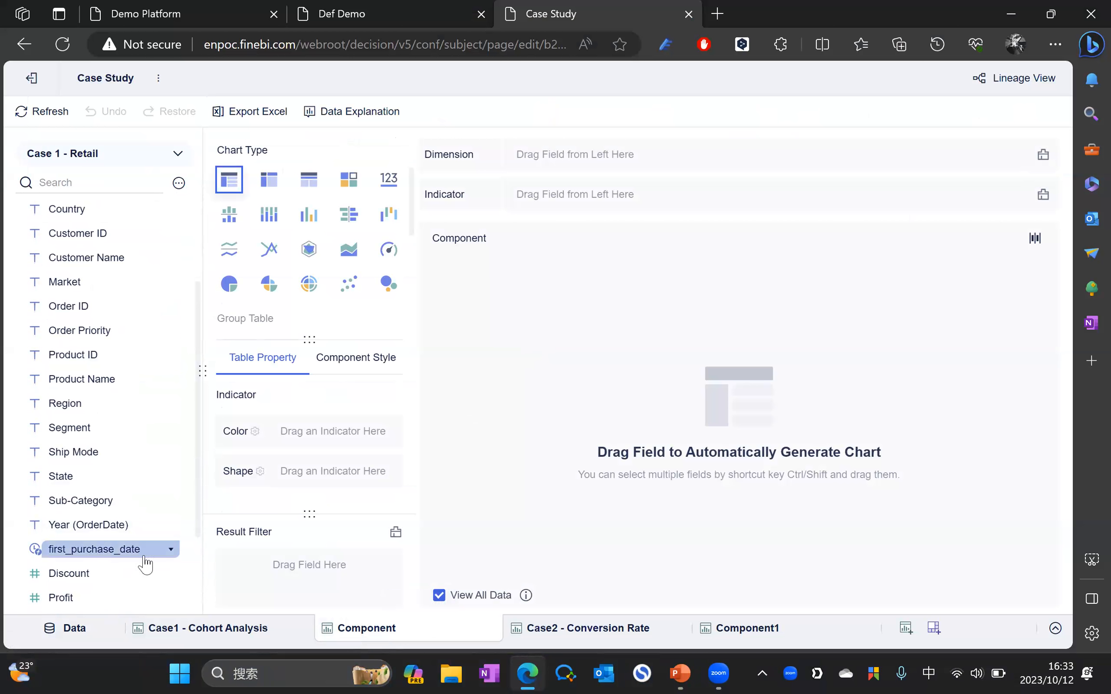
{"action": "left_click", "coordinate": [170, 551]}
{"action": "left_click", "coordinate": [217, 371]}
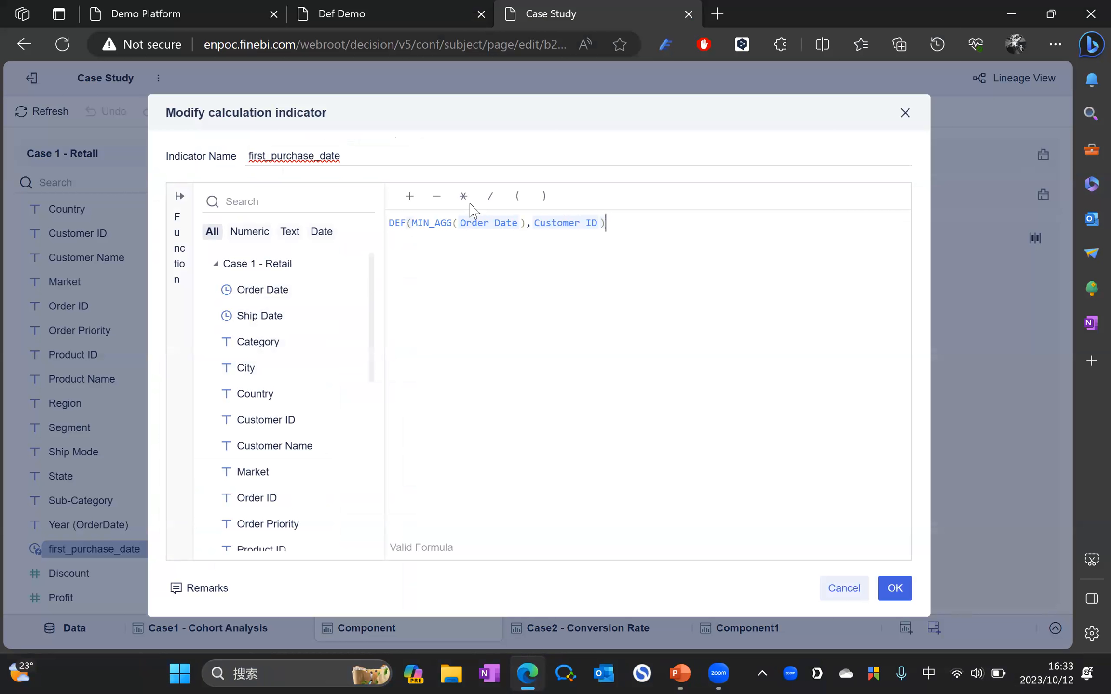
{"action": "left_click", "coordinate": [413, 223]}
{"action": "left_click_drag", "start_coordinate": [437, 222], "coordinate": [525, 222]}
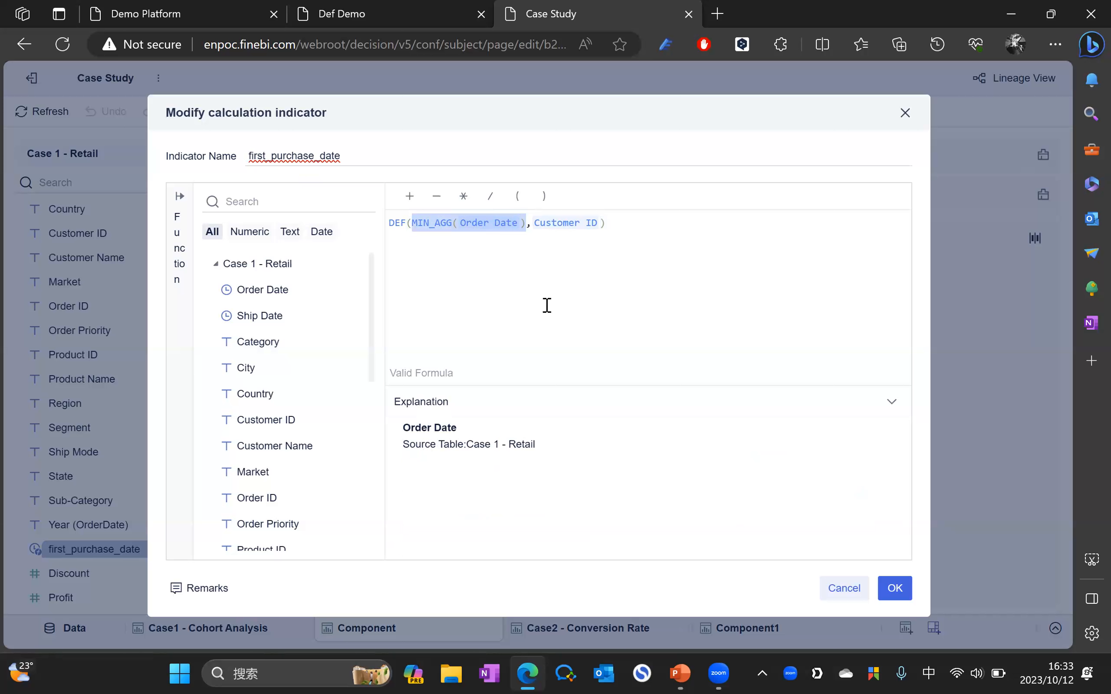
{"action": "left_click", "coordinate": [598, 223]}
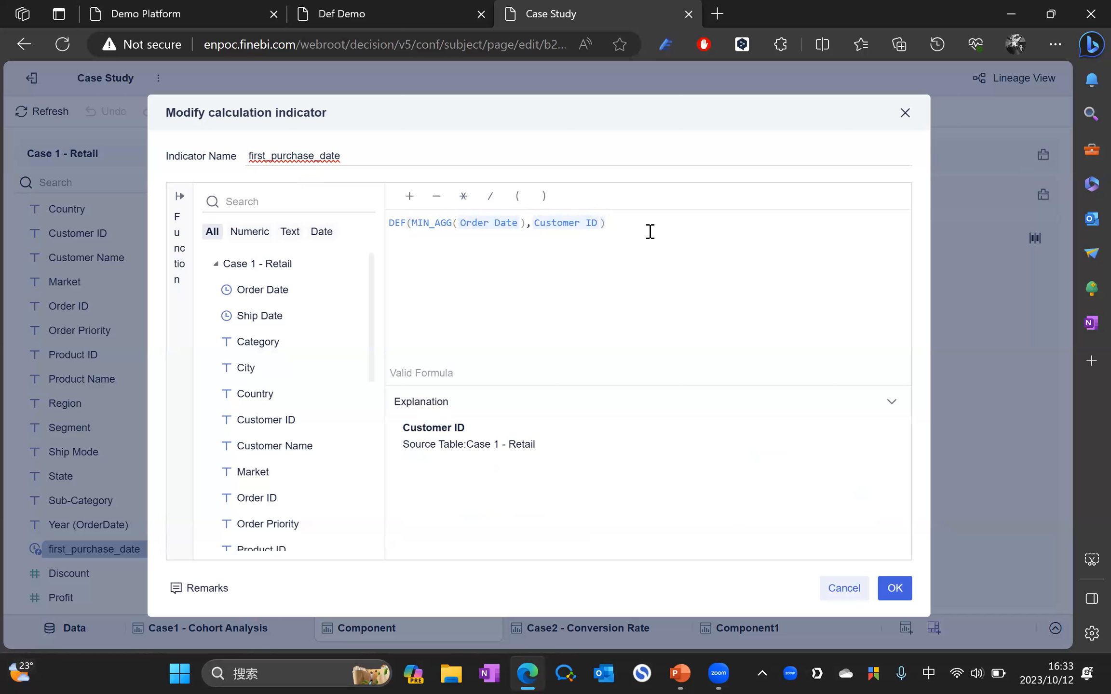
{"action": "left_click", "coordinate": [895, 588]}
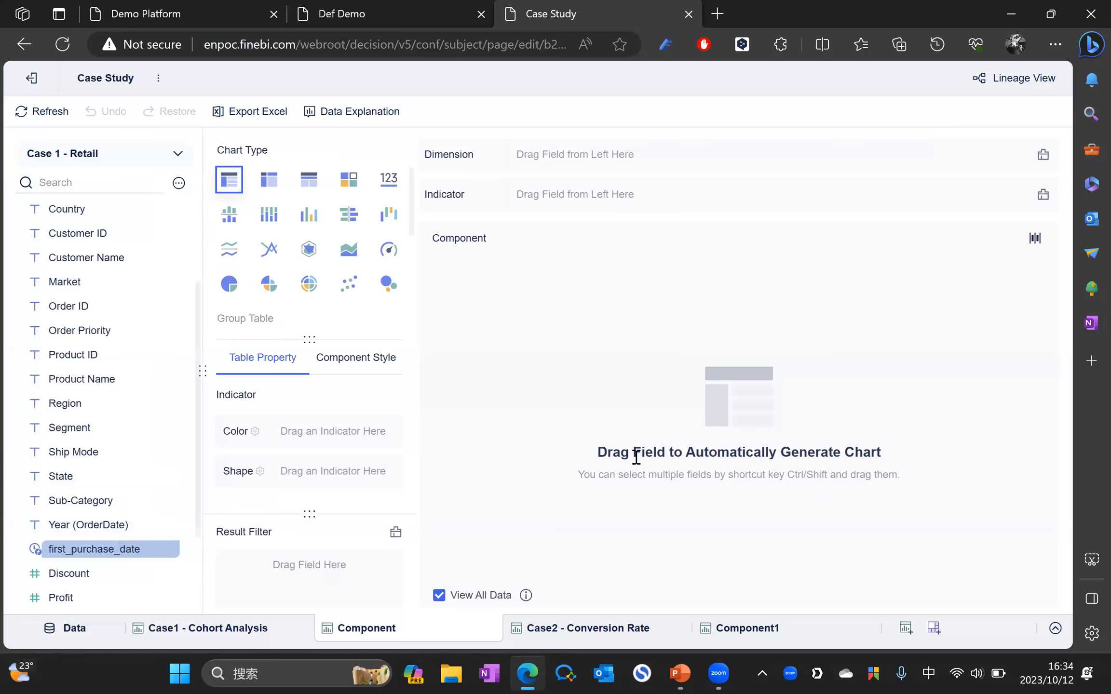
Step: Plot summed Sales by Order Date and first_purchase_date as a stacked column chart
{"action": "scroll", "coordinate": [123, 290], "scroll_direction": "up", "scroll_amount": 1}
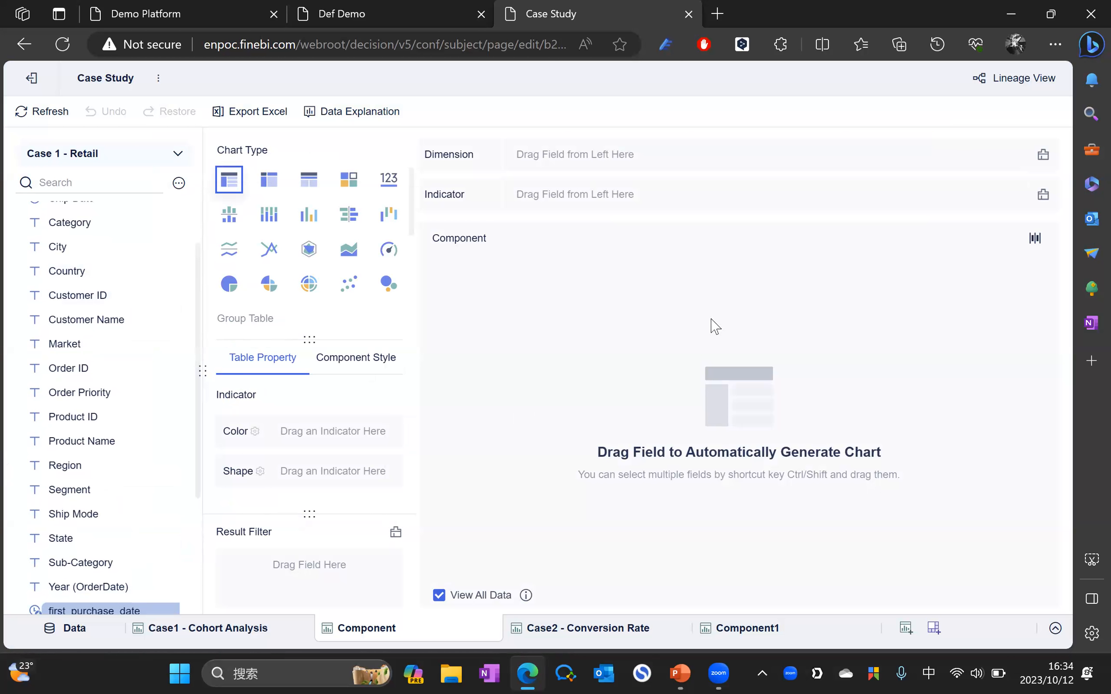
{"action": "scroll", "coordinate": [81, 289], "scroll_direction": "up", "scroll_amount": 1}
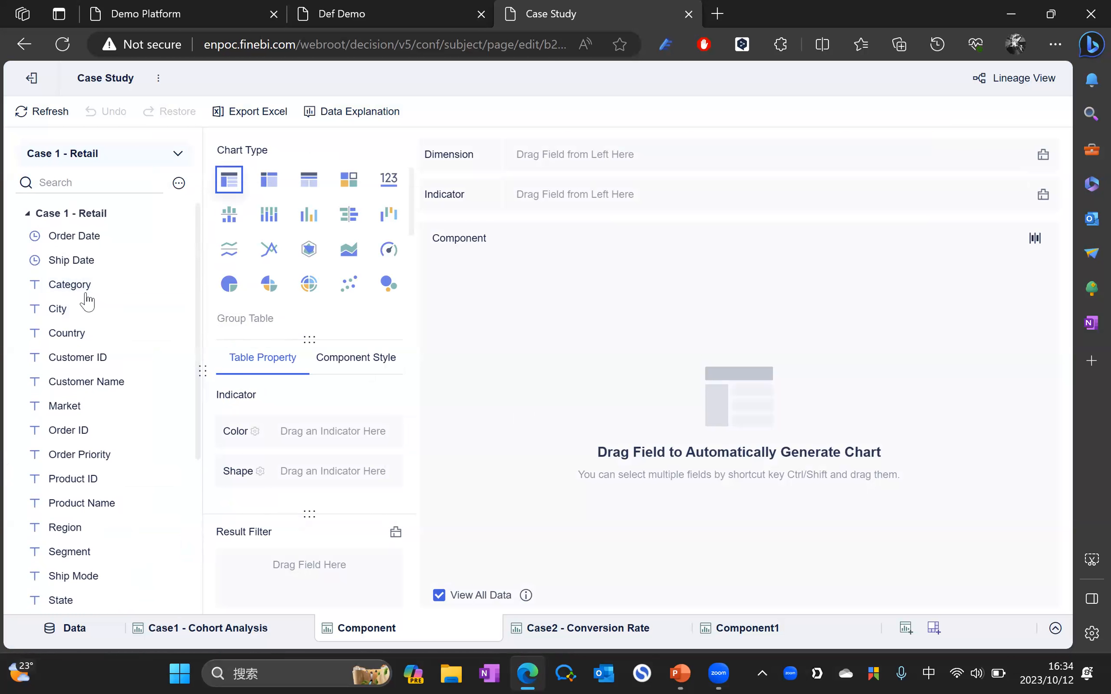
{"action": "left_click_drag", "start_coordinate": [79, 246], "coordinate": [553, 169]}
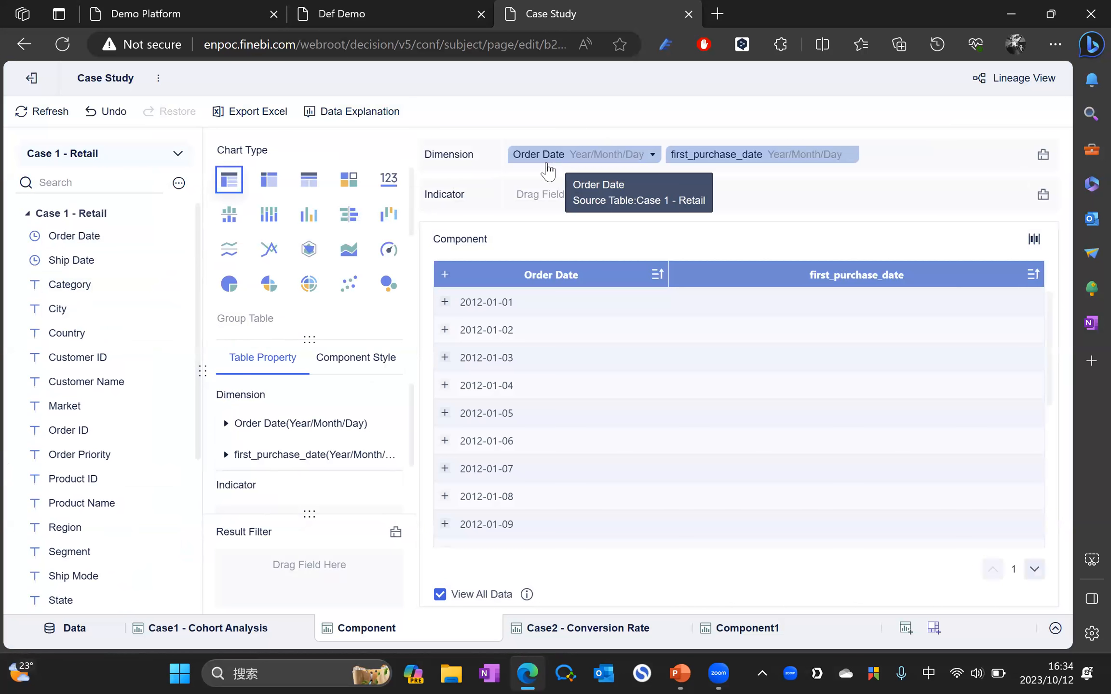
{"action": "scroll", "coordinate": [120, 297], "scroll_direction": "down", "scroll_amount": 4}
{"action": "left_click_drag", "start_coordinate": [72, 552], "coordinate": [579, 212]}
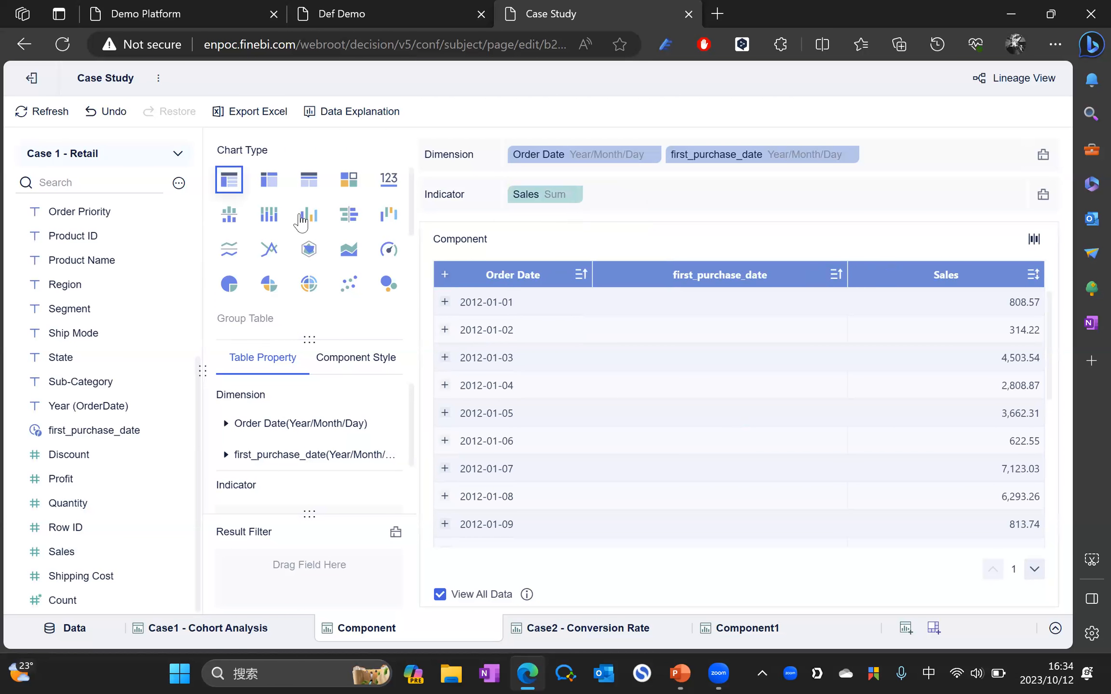
{"action": "left_click", "coordinate": [272, 217]}
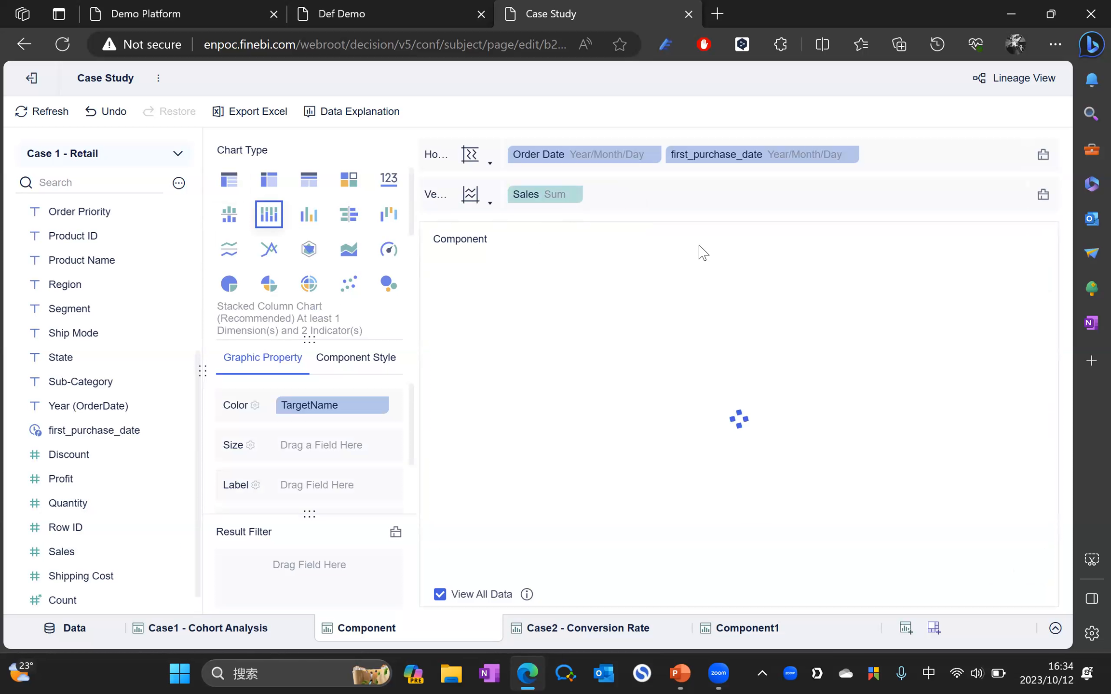
Step: Drop first_purchase_date from the axis, group Order Date by Year, and remove TargetName from colour
{"action": "left_click_drag", "start_coordinate": [722, 159], "coordinate": [754, 119]}
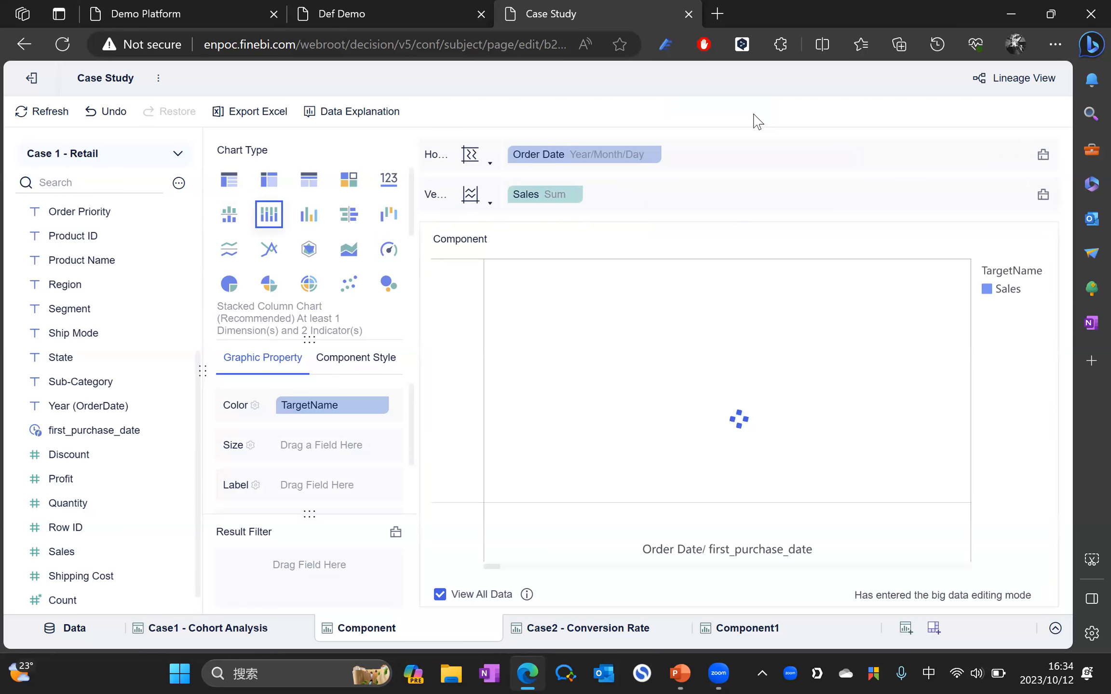
{"action": "left_click", "coordinate": [653, 155]}
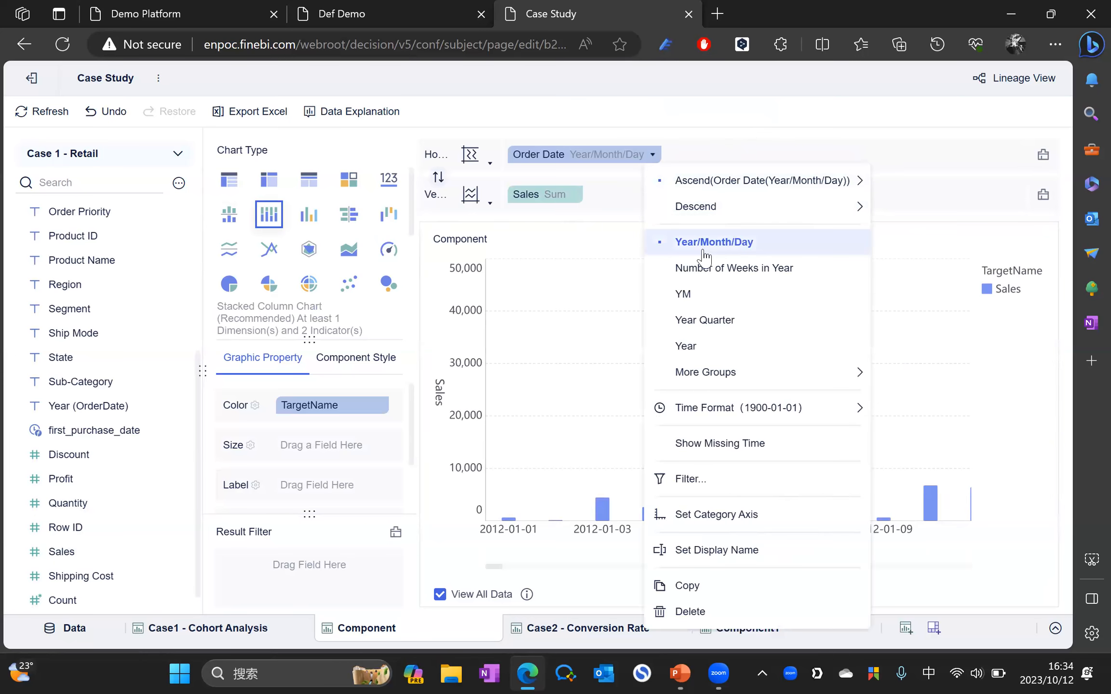
{"action": "left_click", "coordinate": [701, 346]}
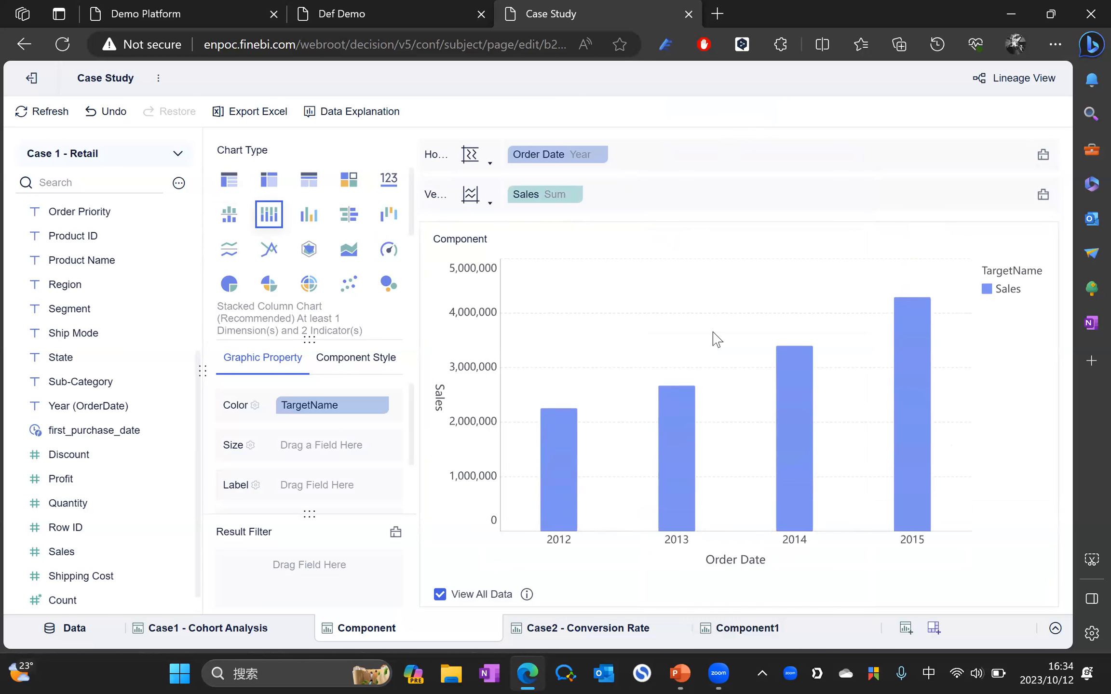
{"action": "mouse_move", "coordinate": [557, 482]}
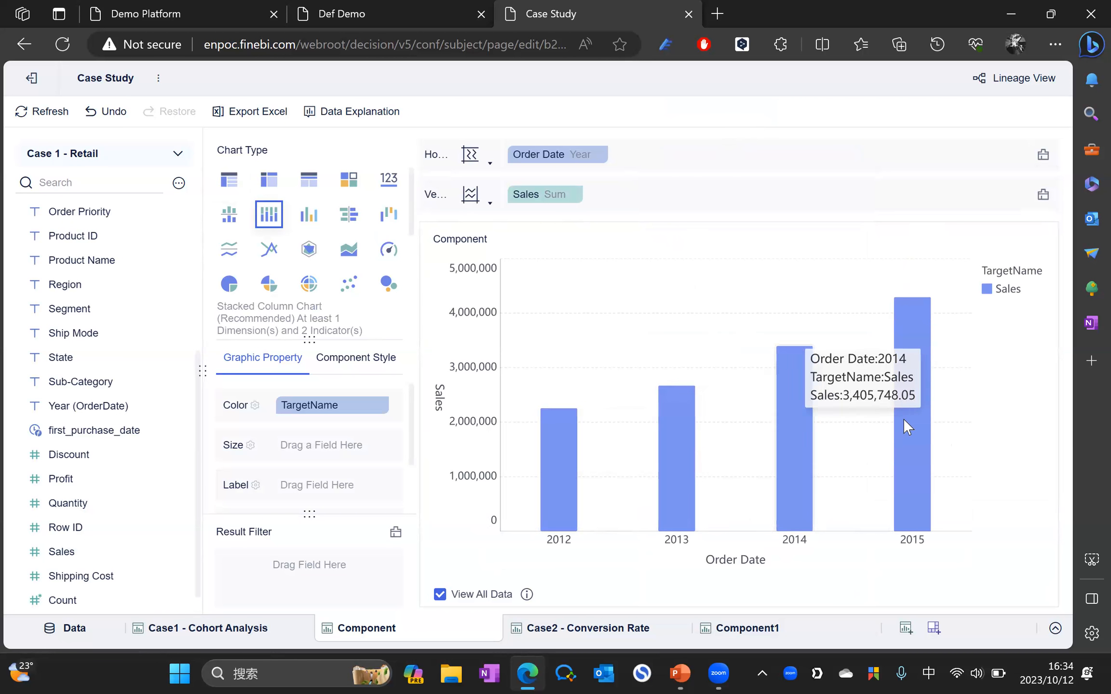
{"action": "mouse_move", "coordinate": [897, 419]}
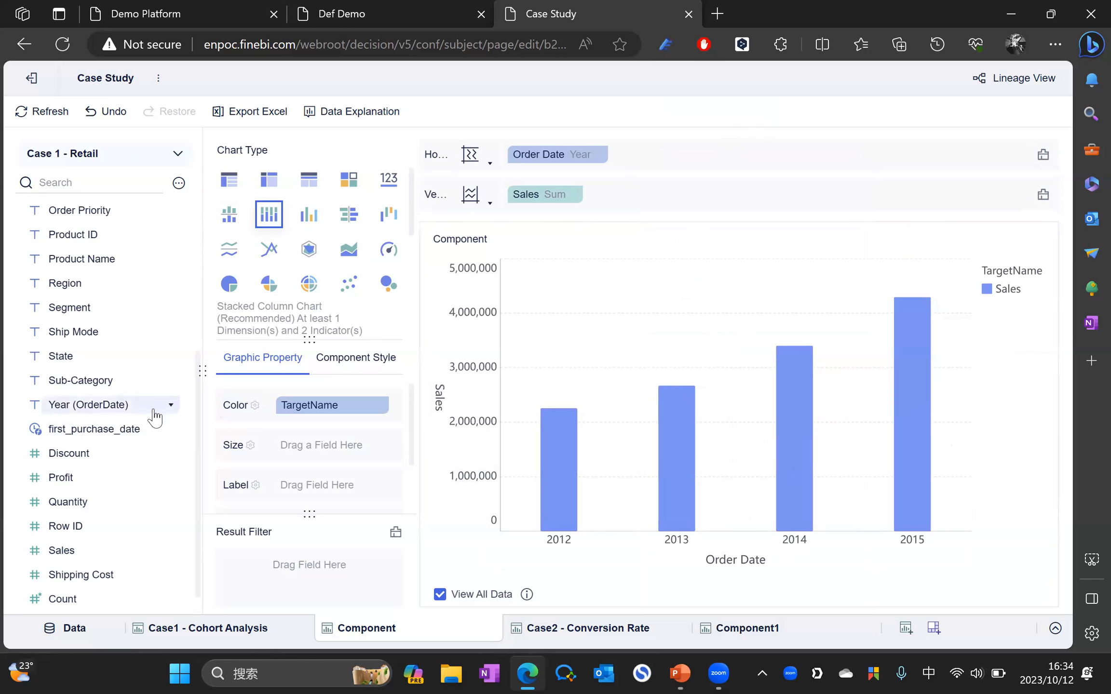
{"action": "scroll", "coordinate": [156, 414], "scroll_direction": "down", "scroll_amount": 1}
{"action": "left_click_drag", "start_coordinate": [371, 405], "coordinate": [453, 381]}
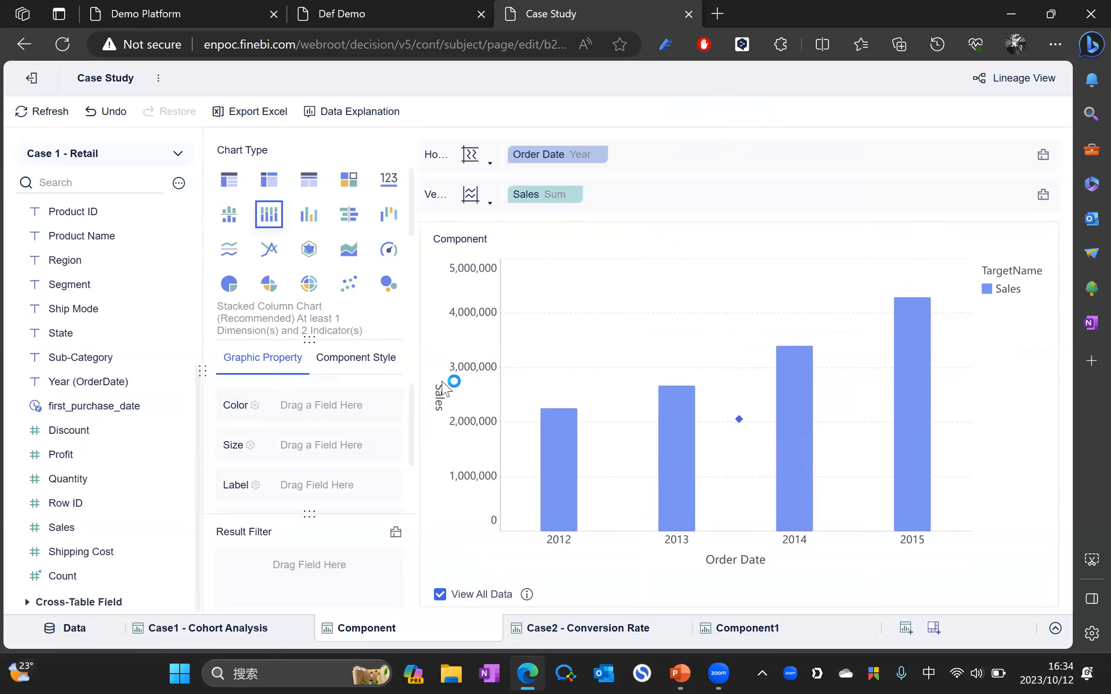
Step: Colour the yearly Sales columns by first_purchase_date year and add first_purchase_date as the label
{"action": "left_click_drag", "start_coordinate": [92, 404], "coordinate": [332, 408]}
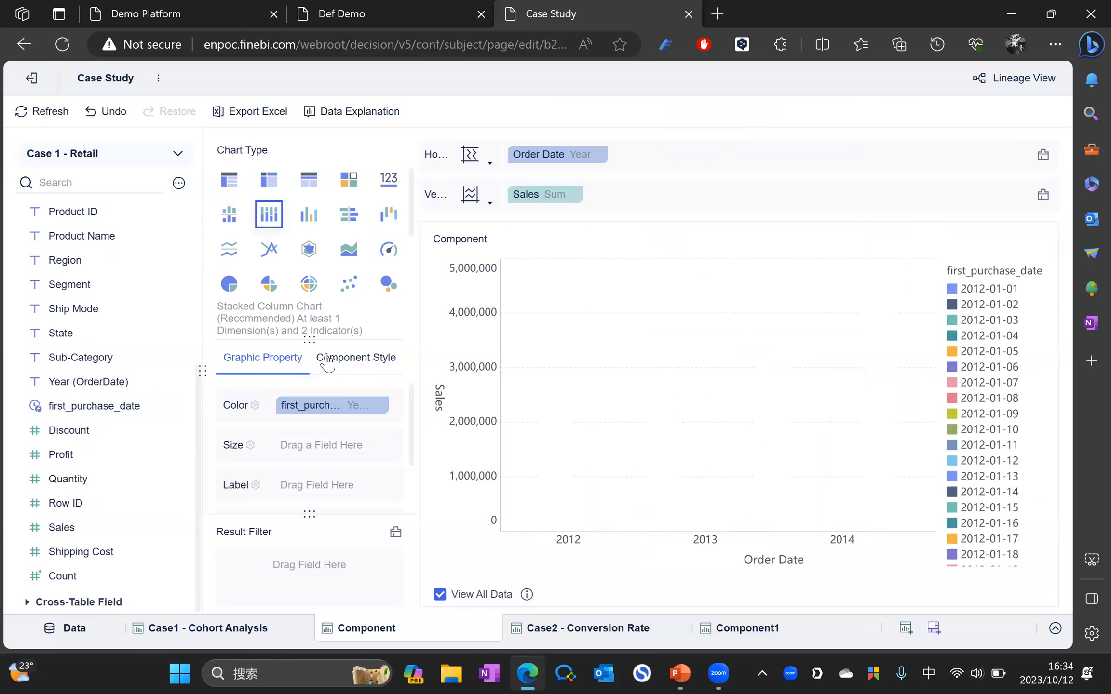
{"action": "left_click", "coordinate": [380, 405]}
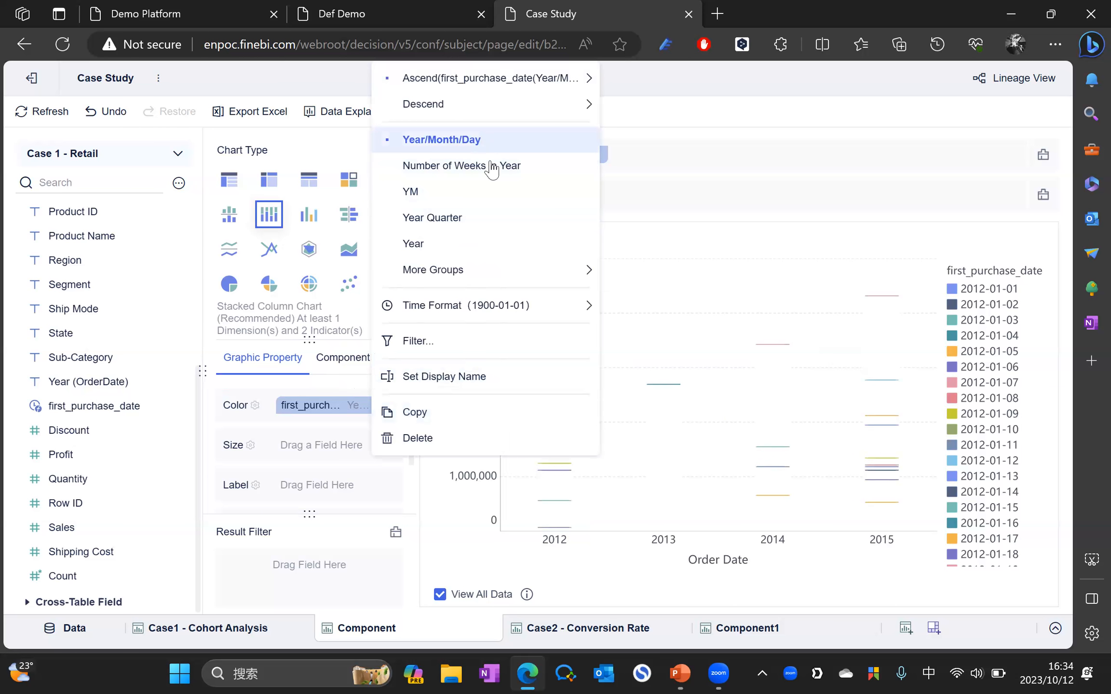
{"action": "left_click", "coordinate": [471, 243]}
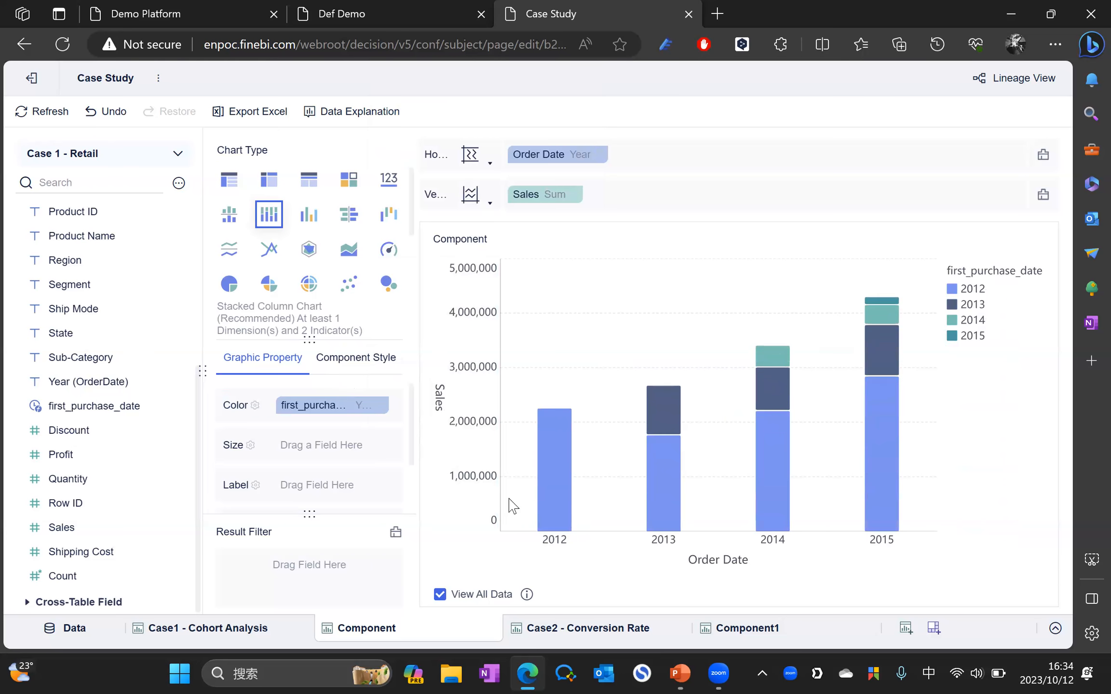
{"action": "mouse_move", "coordinate": [545, 507]}
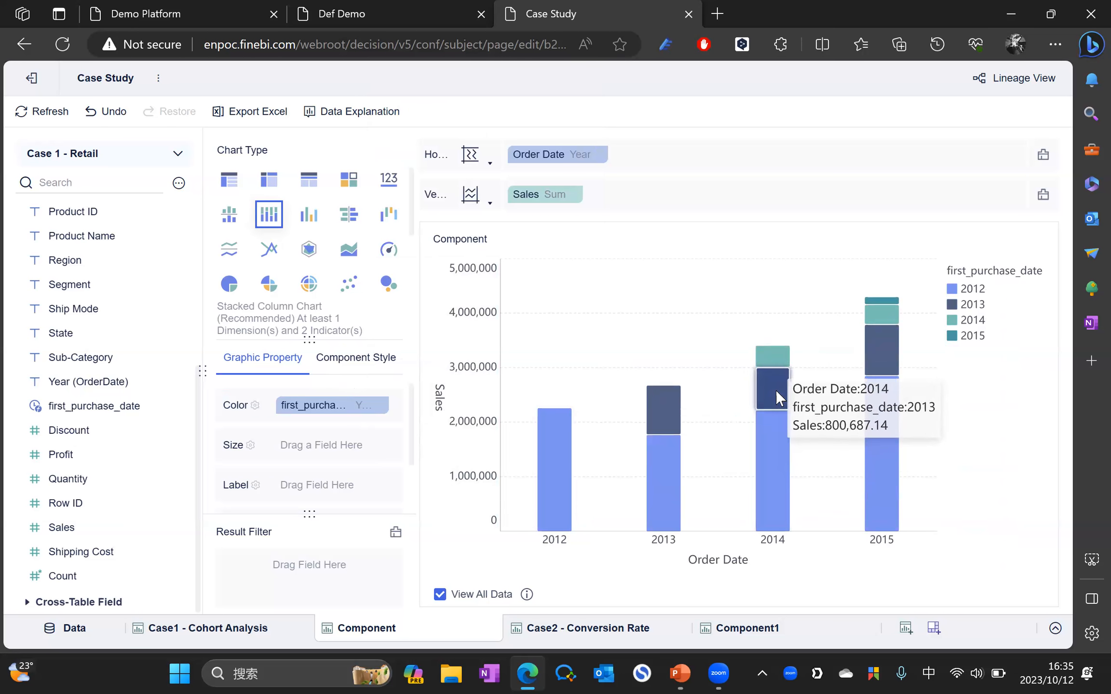
{"action": "mouse_move", "coordinate": [778, 367]}
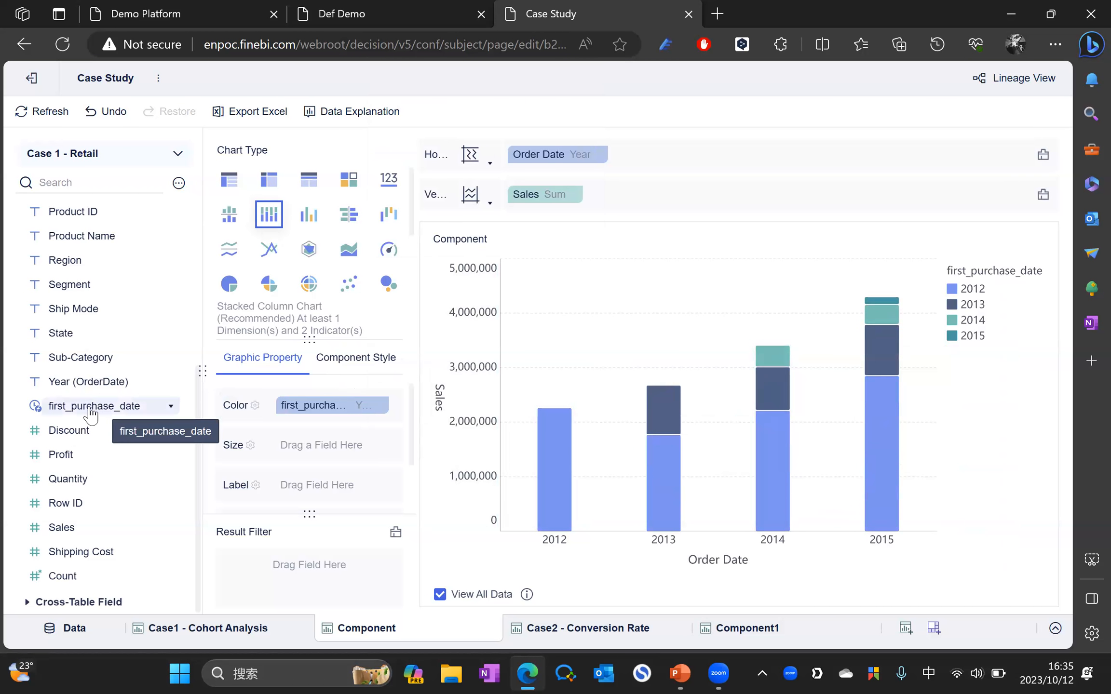
{"action": "scroll", "coordinate": [328, 468], "scroll_direction": "down", "scroll_amount": 1}
{"action": "left_click_drag", "start_coordinate": [91, 413], "coordinate": [338, 431]}
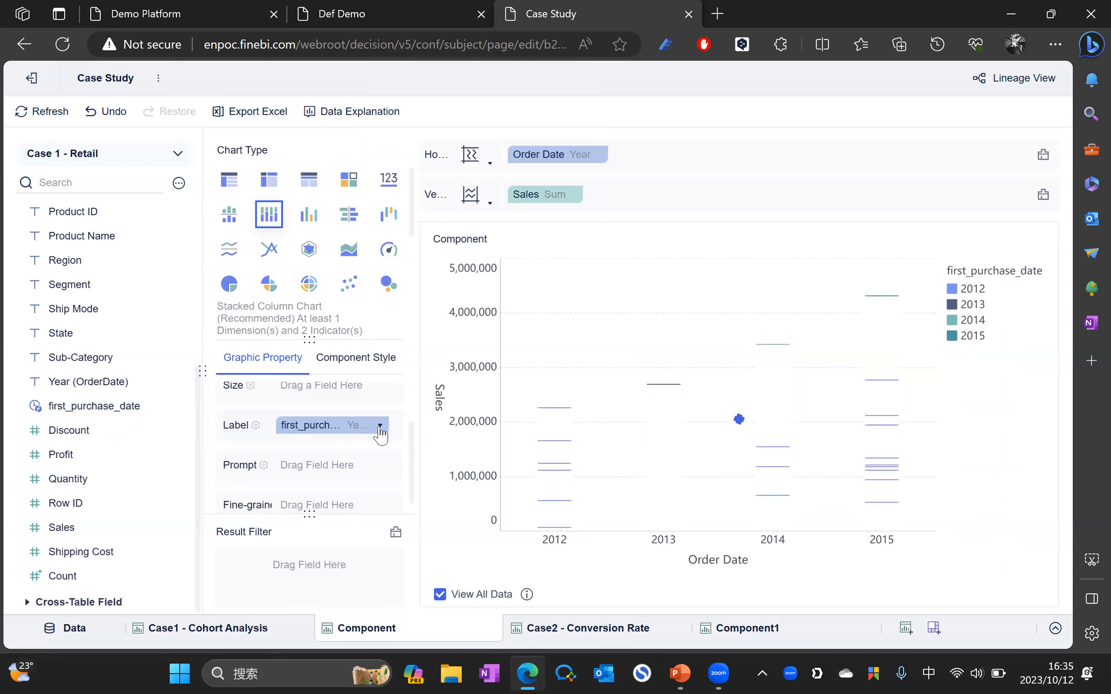
{"action": "left_click", "coordinate": [380, 425]}
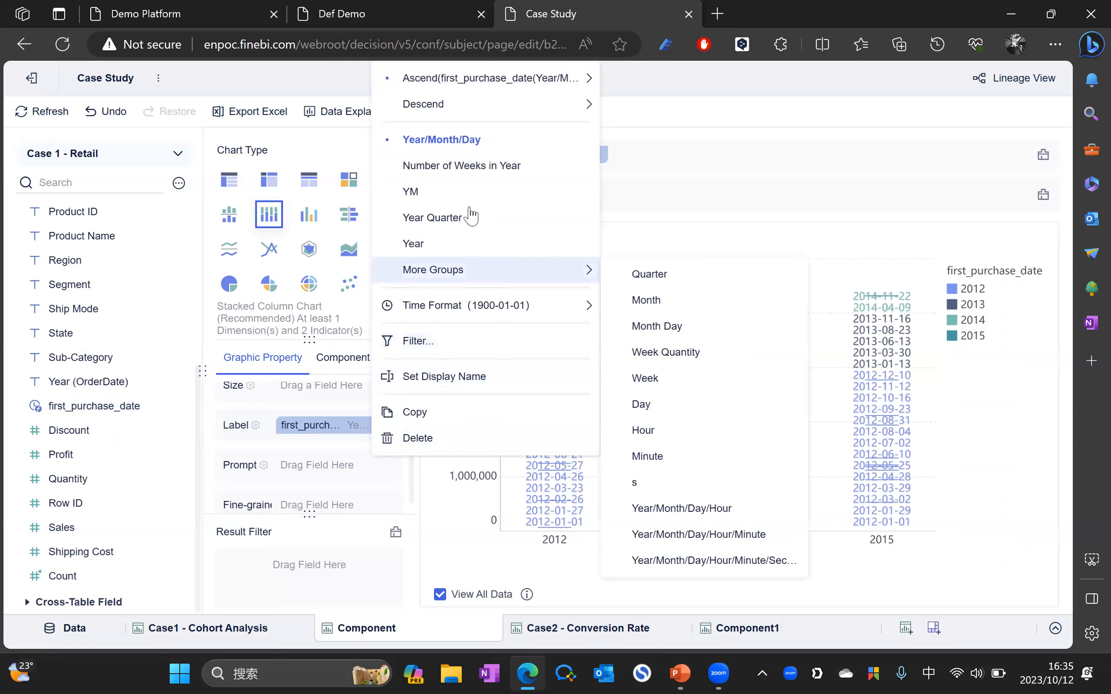
{"action": "left_click", "coordinate": [447, 242]}
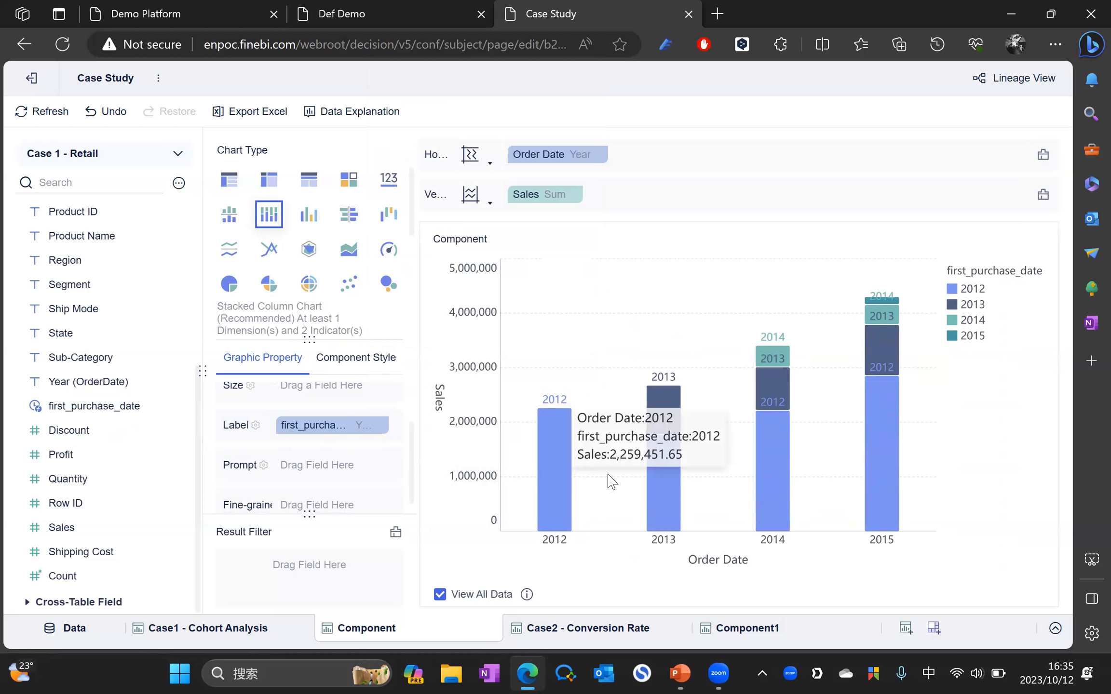
{"action": "mouse_move", "coordinate": [666, 473]}
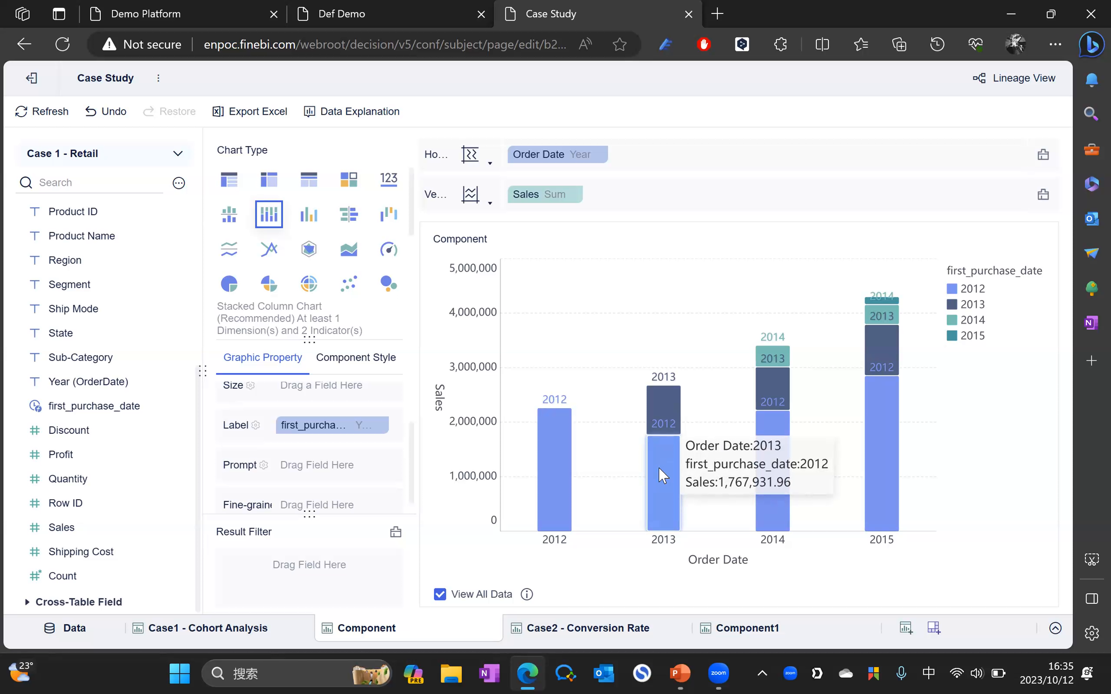
{"action": "mouse_move", "coordinate": [658, 416]}
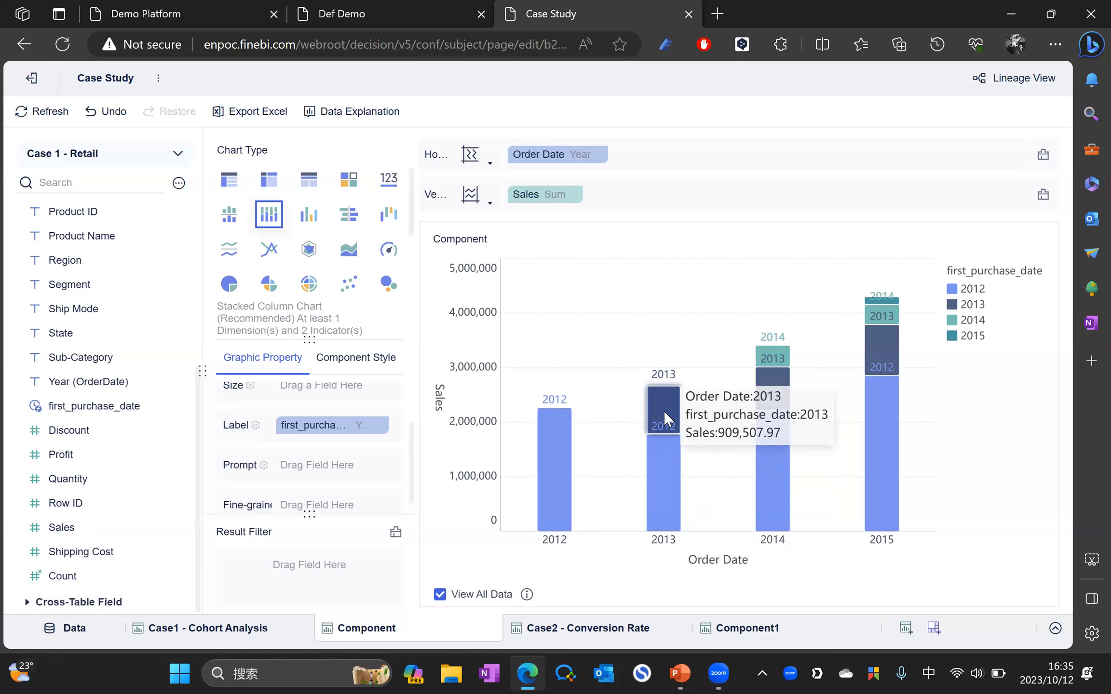
{"action": "mouse_move", "coordinate": [761, 463]}
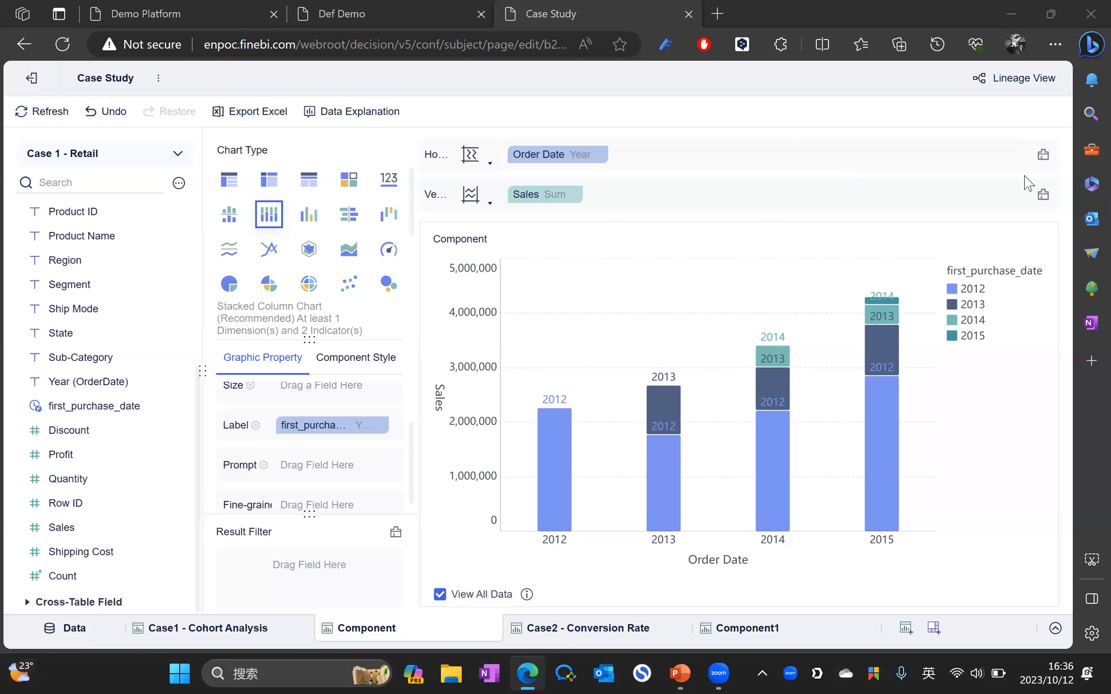
Step: Create a dashboard holding the Component chart plus a Year filter bound to Order Date
{"action": "mouse_move", "coordinate": [929, 316]}
{"action": "left_click", "coordinate": [932, 629]}
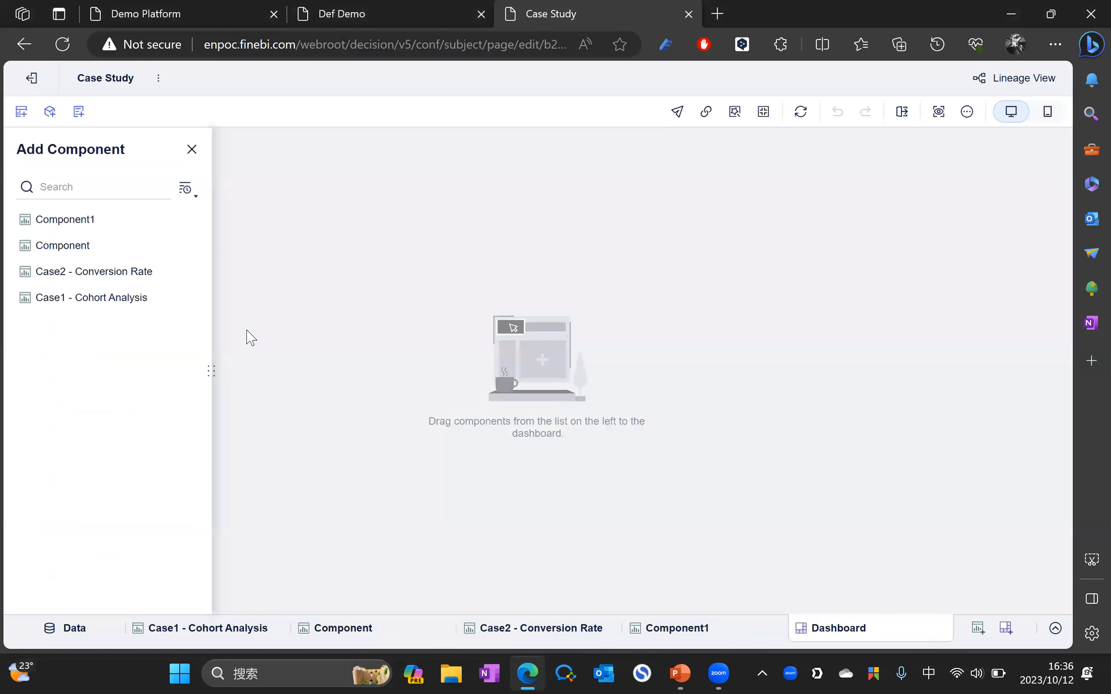
{"action": "left_click_drag", "start_coordinate": [78, 248], "coordinate": [410, 273]}
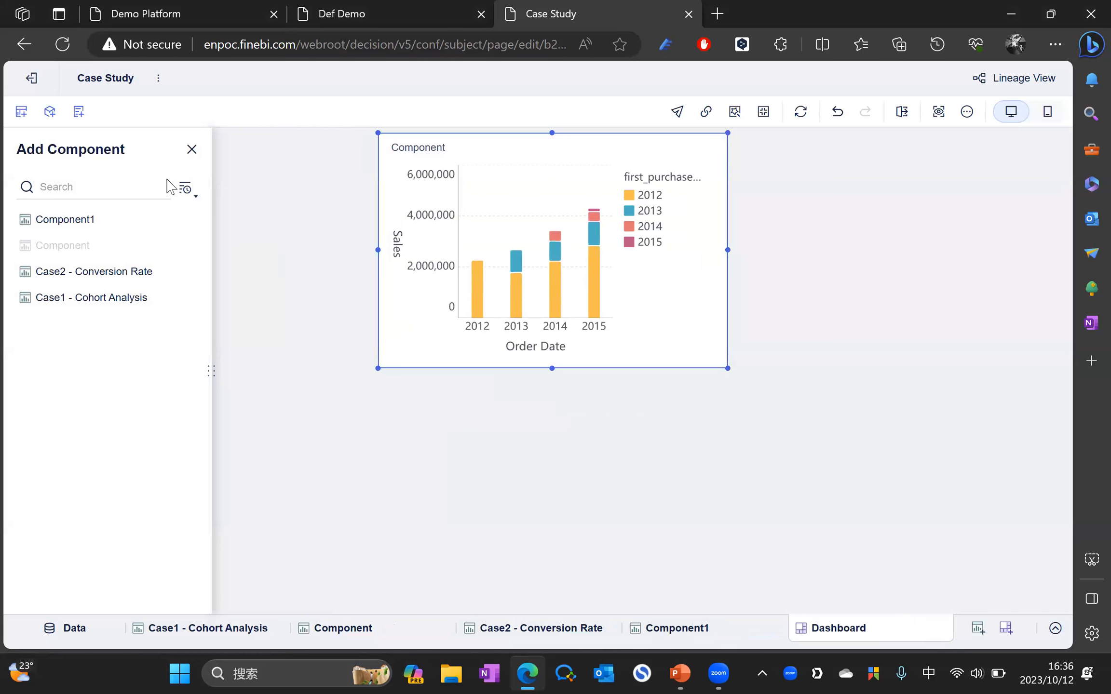
{"action": "left_click", "coordinate": [50, 111]}
{"action": "left_click_drag", "start_coordinate": [60, 211], "coordinate": [421, 348]}
{"action": "left_click", "coordinate": [179, 238]}
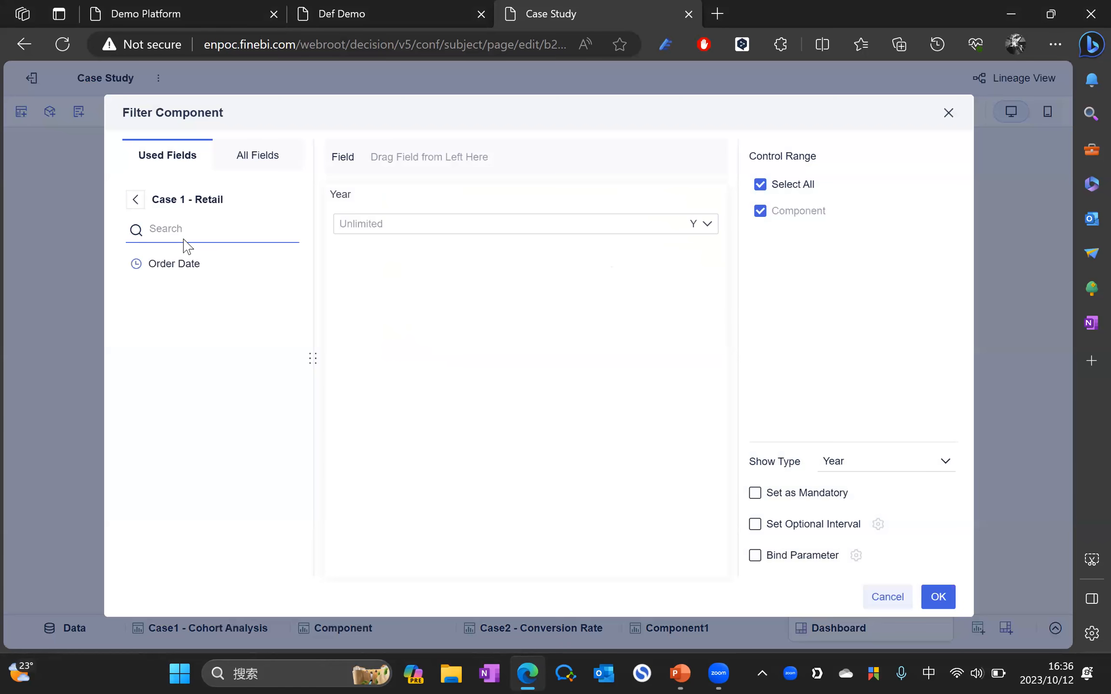
{"action": "left_click_drag", "start_coordinate": [178, 275], "coordinate": [424, 159]}
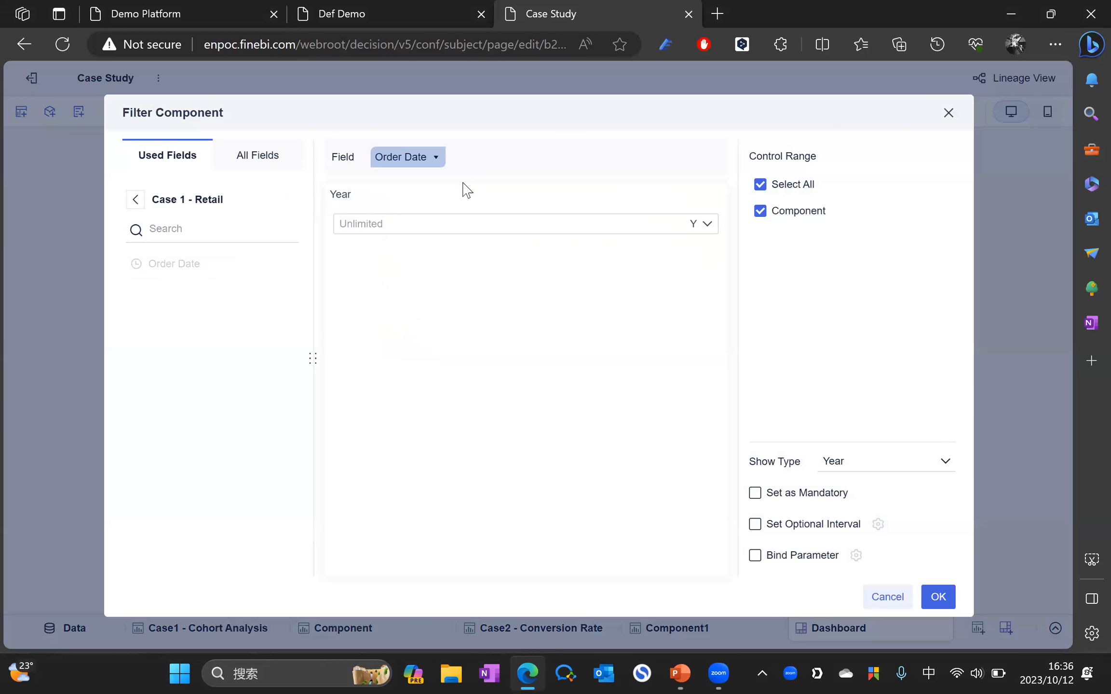
{"action": "left_click", "coordinate": [942, 598]}
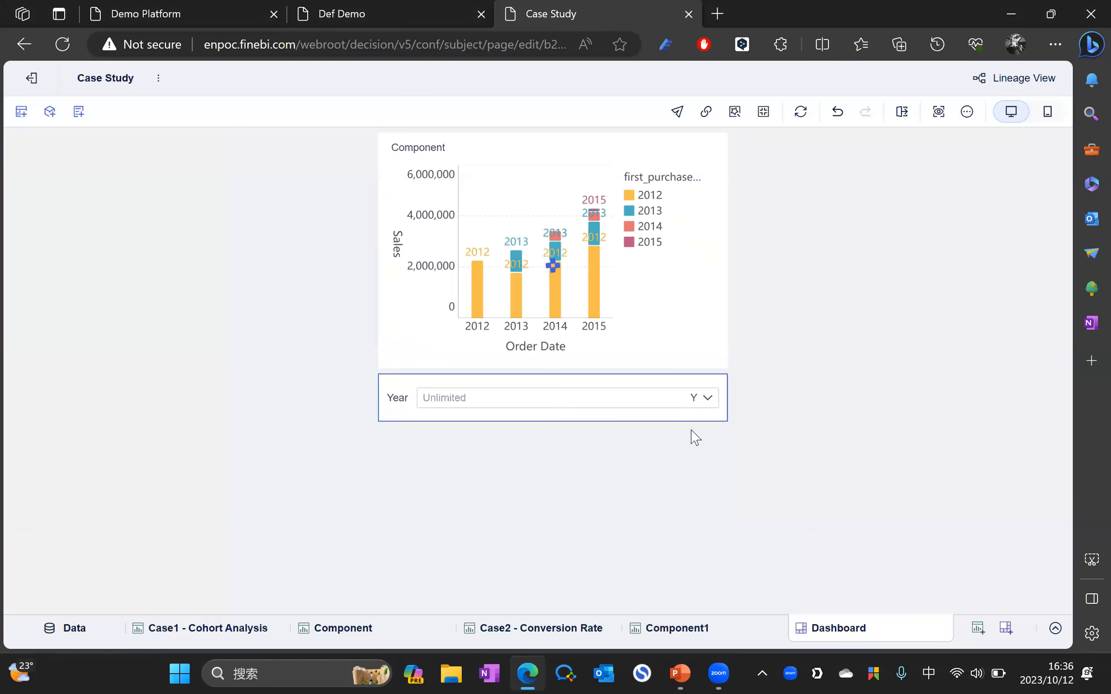
{"action": "left_click", "coordinate": [706, 405]}
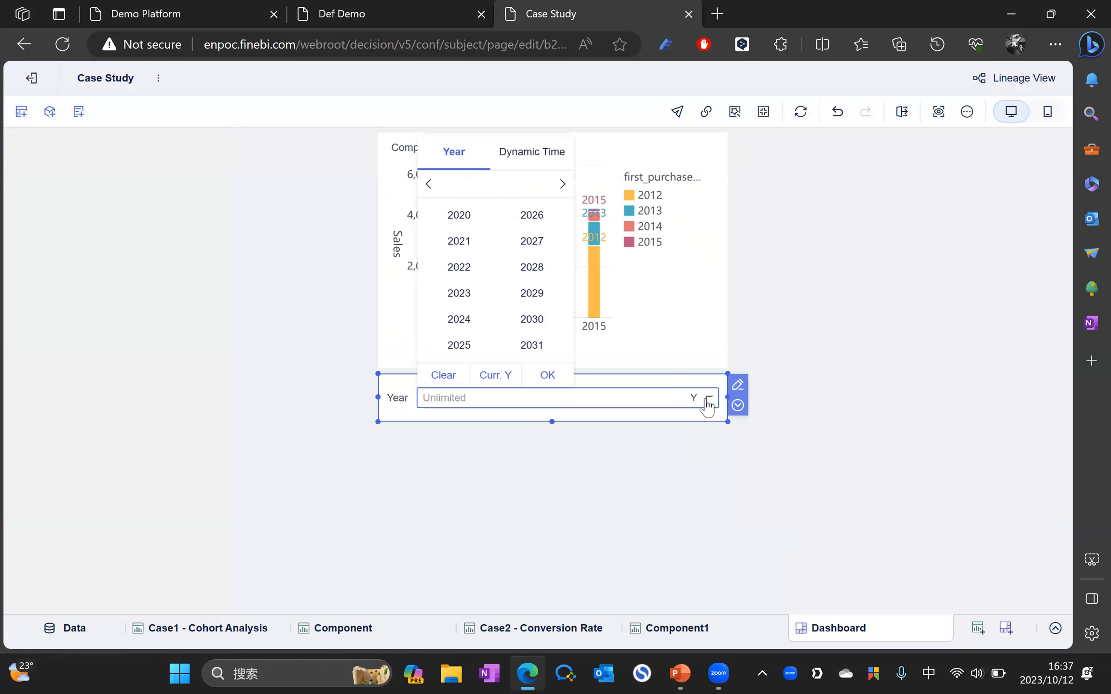
Step: Filter the chart to 2020, then 2012, then 2013, and finally delete the Year filter
{"action": "left_click", "coordinate": [462, 215]}
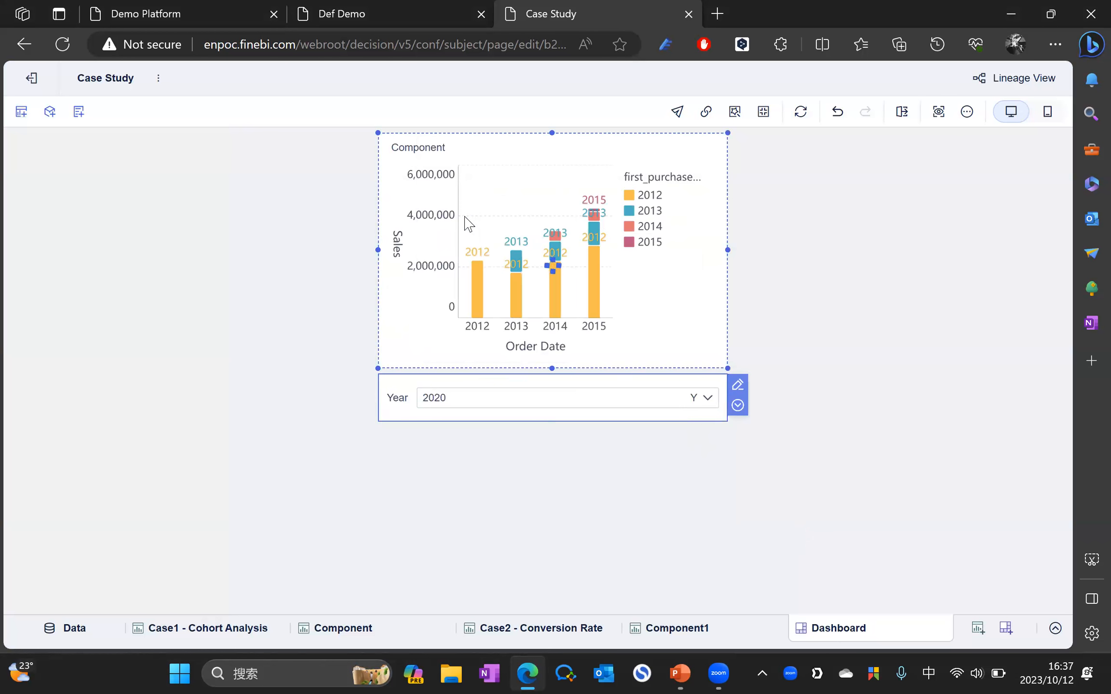
{"action": "left_click", "coordinate": [711, 405]}
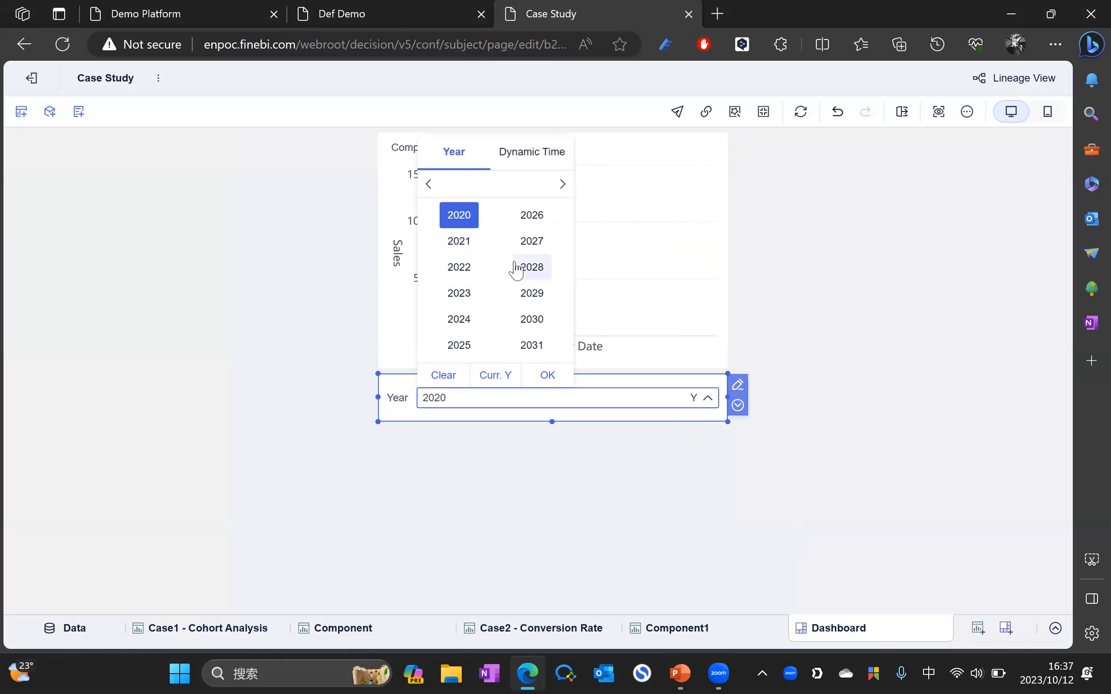
{"action": "left_click", "coordinate": [427, 185]}
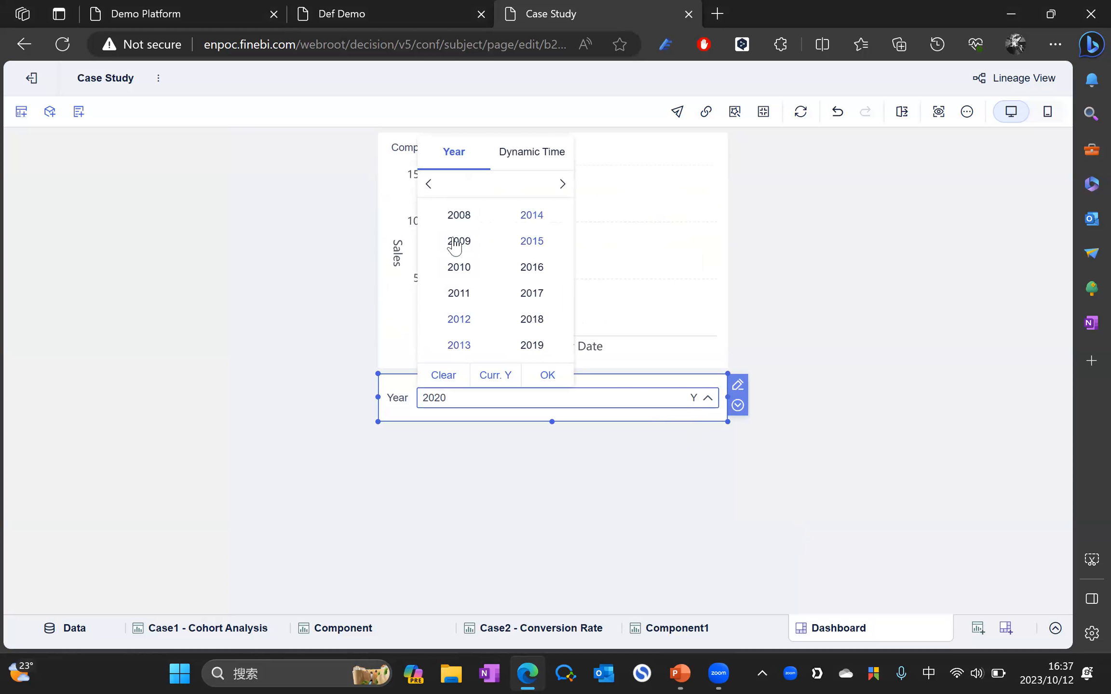
{"action": "left_click", "coordinate": [468, 331]}
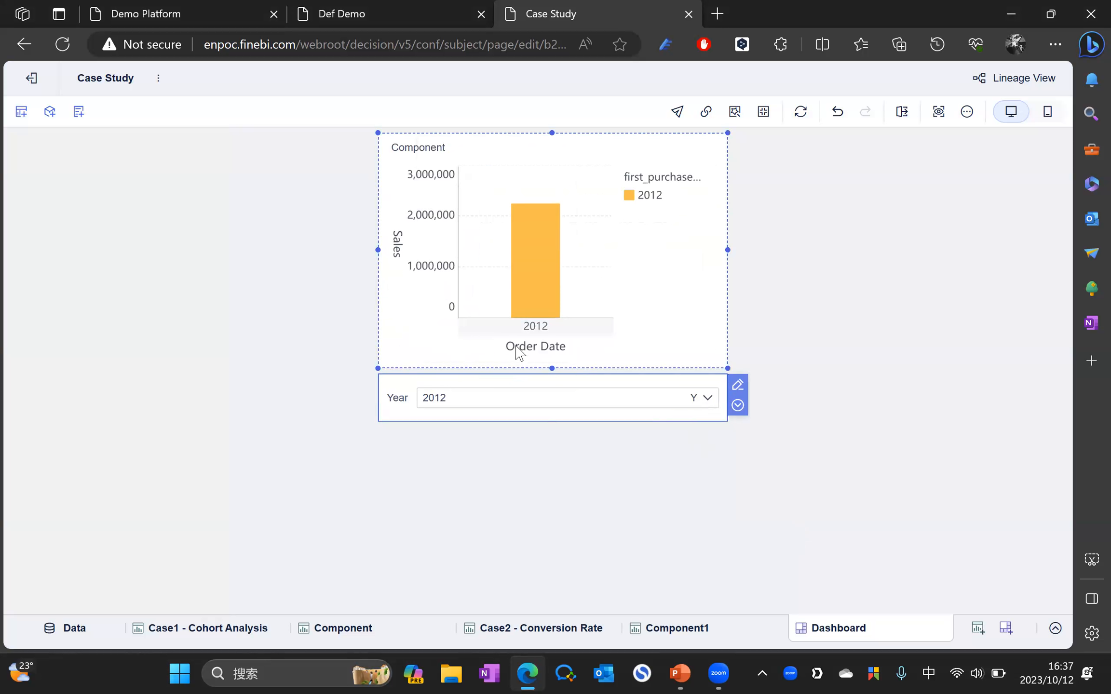
{"action": "left_click", "coordinate": [708, 398]}
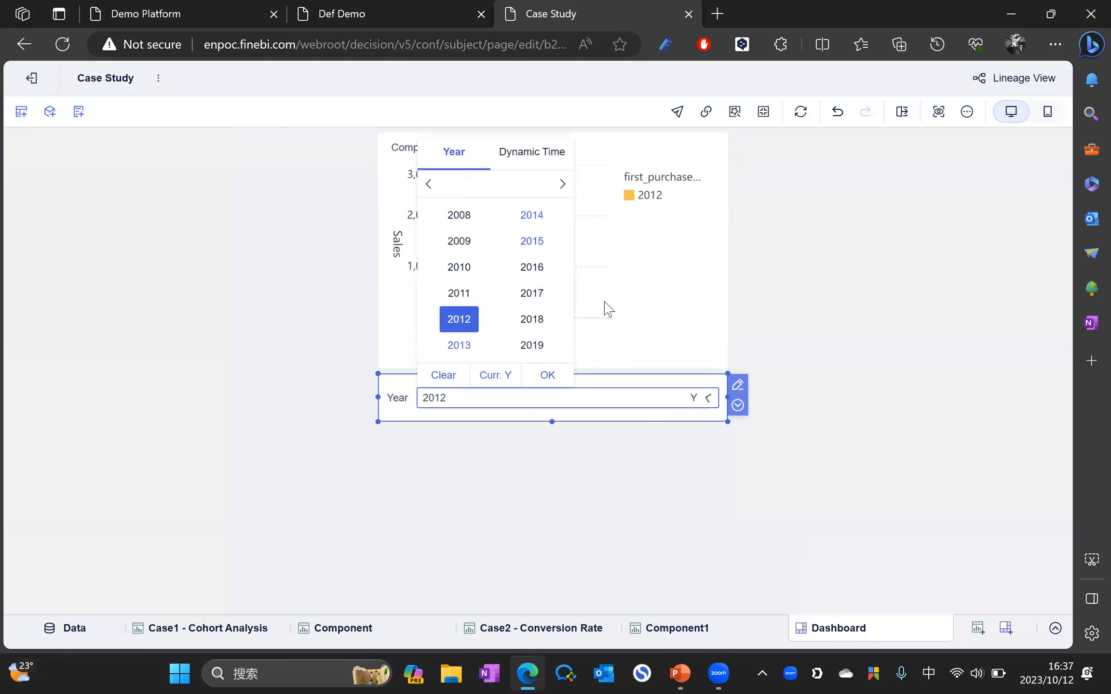
{"action": "left_click", "coordinate": [475, 347]}
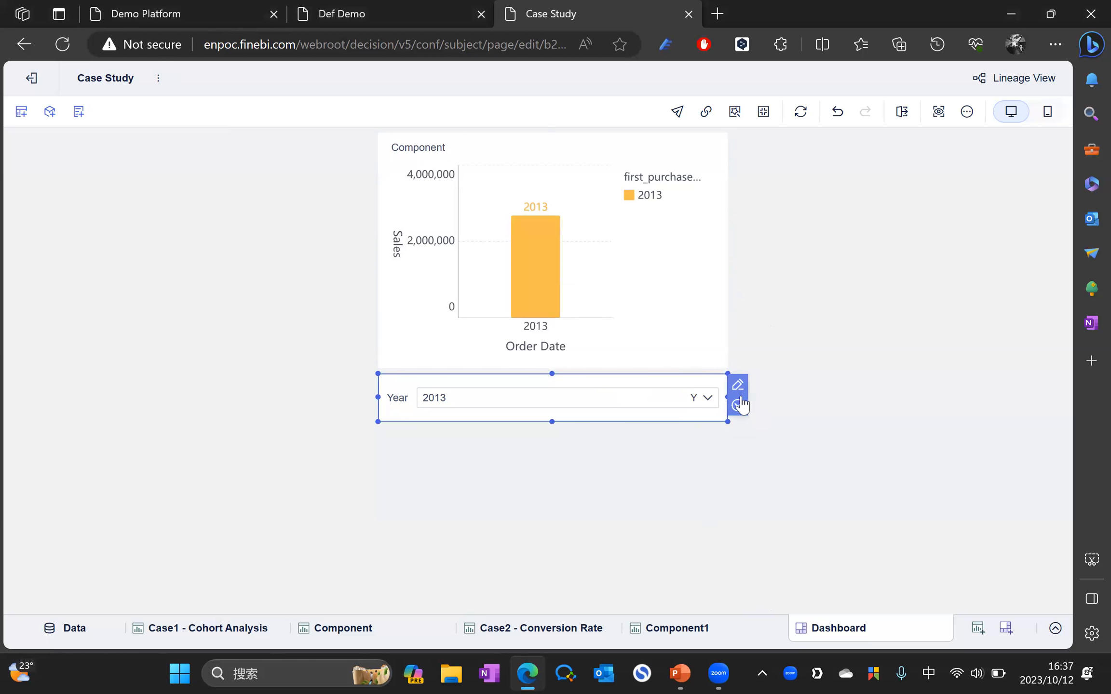
{"action": "left_click", "coordinate": [738, 405]}
{"action": "left_click", "coordinate": [793, 626]}
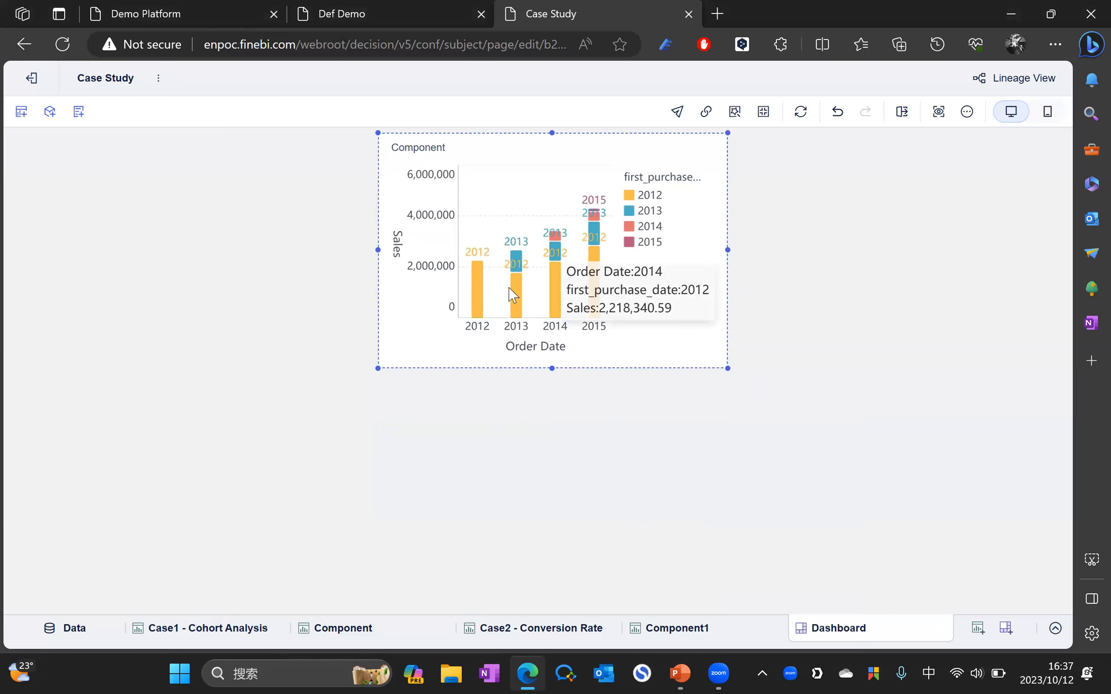
Step: Back in the Component editor, add Order Date to the chart's result filter
{"action": "left_click", "coordinate": [326, 635]}
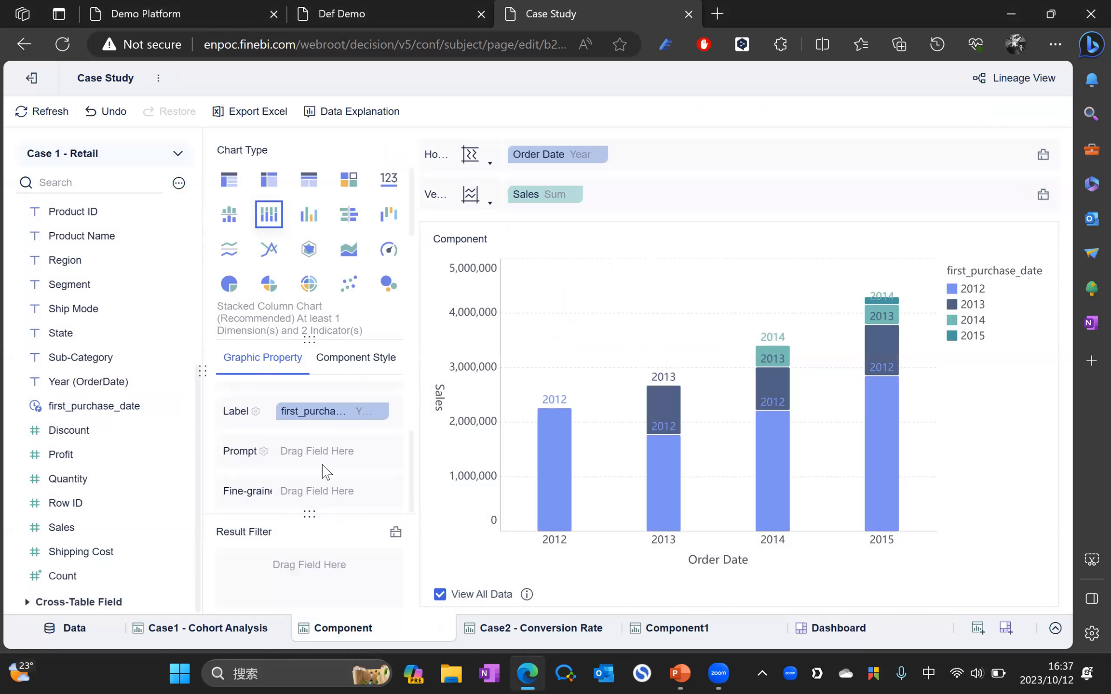
{"action": "scroll", "coordinate": [318, 466], "scroll_direction": "up", "scroll_amount": 2}
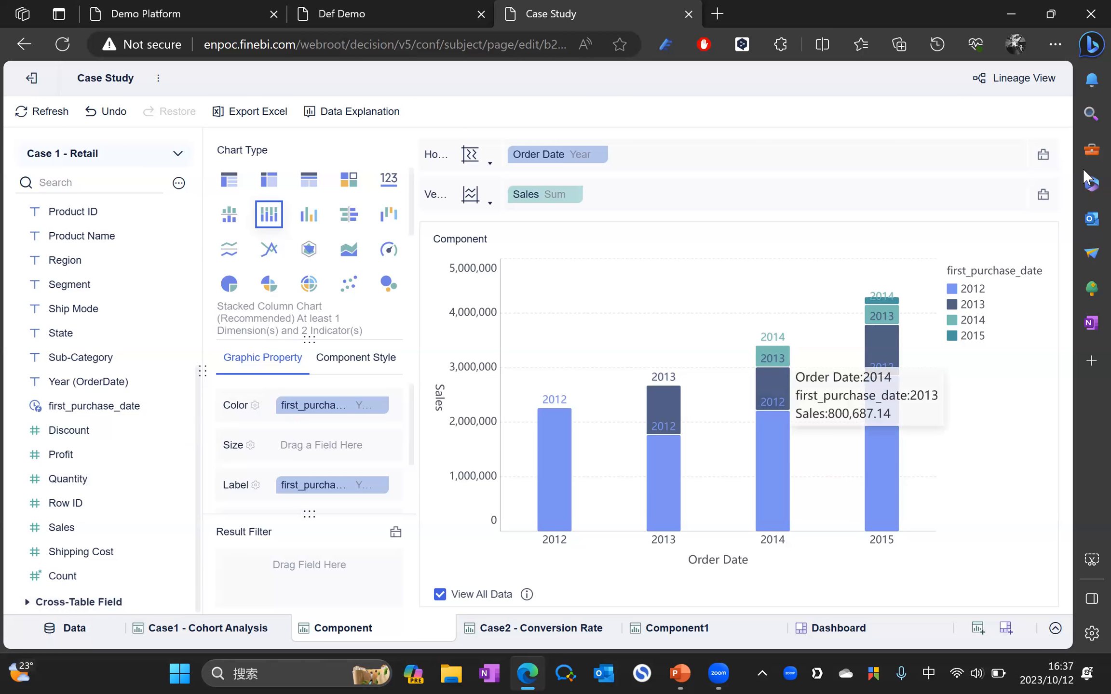
{"action": "key", "text": "shift"}
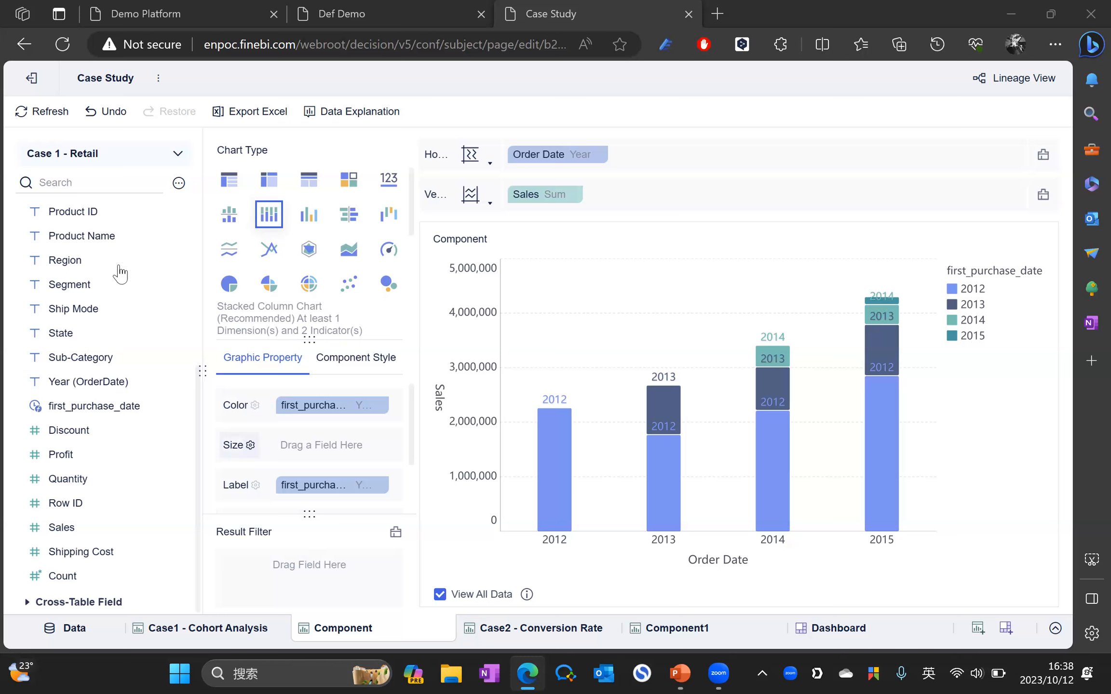
{"action": "scroll", "coordinate": [169, 258], "scroll_direction": "up", "scroll_amount": 5}
{"action": "left_click_drag", "start_coordinate": [86, 235], "coordinate": [273, 588]}
Step: Group the Order Date result filter by Year and open its filter definition
{"action": "left_click", "coordinate": [389, 566]}
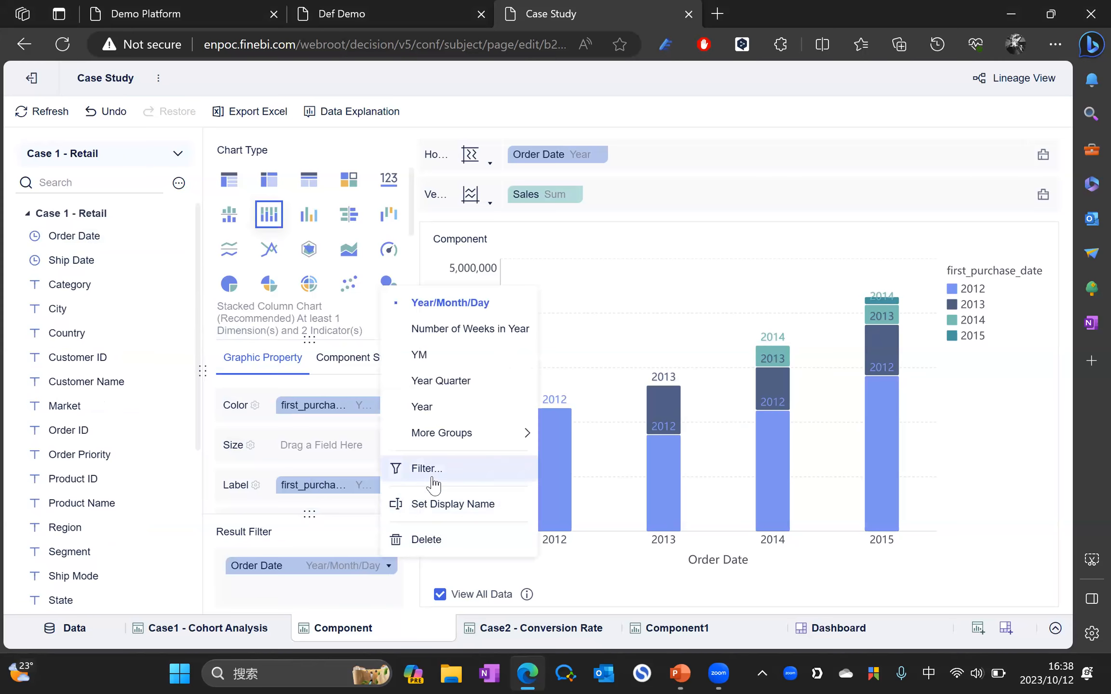
{"action": "left_click", "coordinate": [422, 407]}
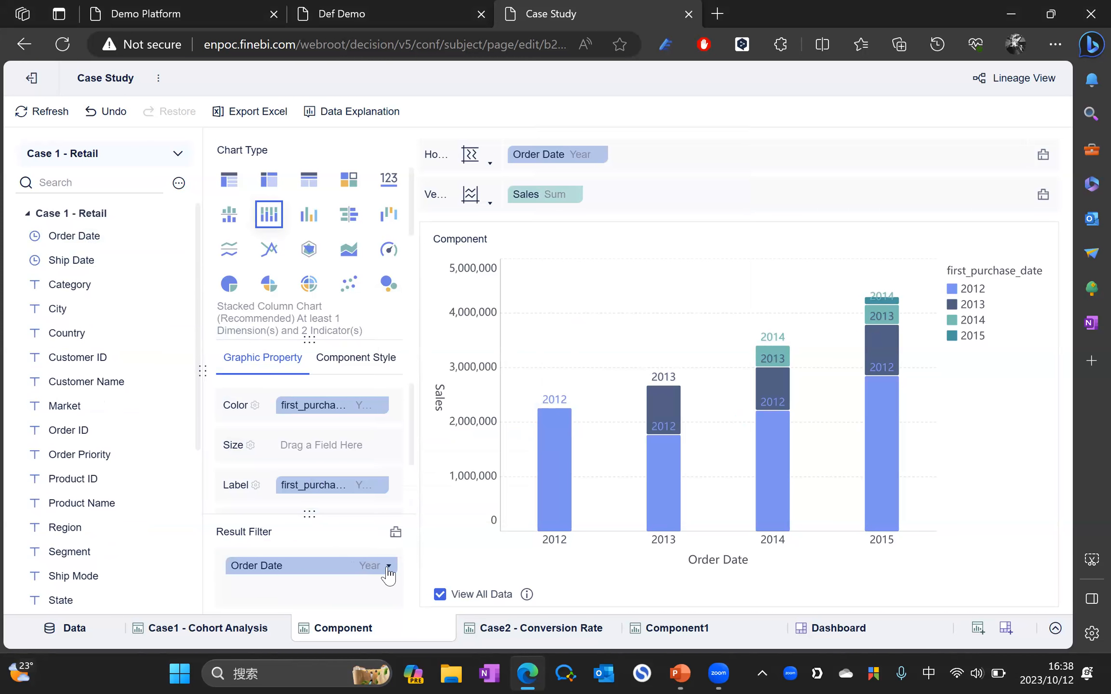
{"action": "left_click", "coordinate": [389, 567]}
{"action": "left_click", "coordinate": [424, 467]}
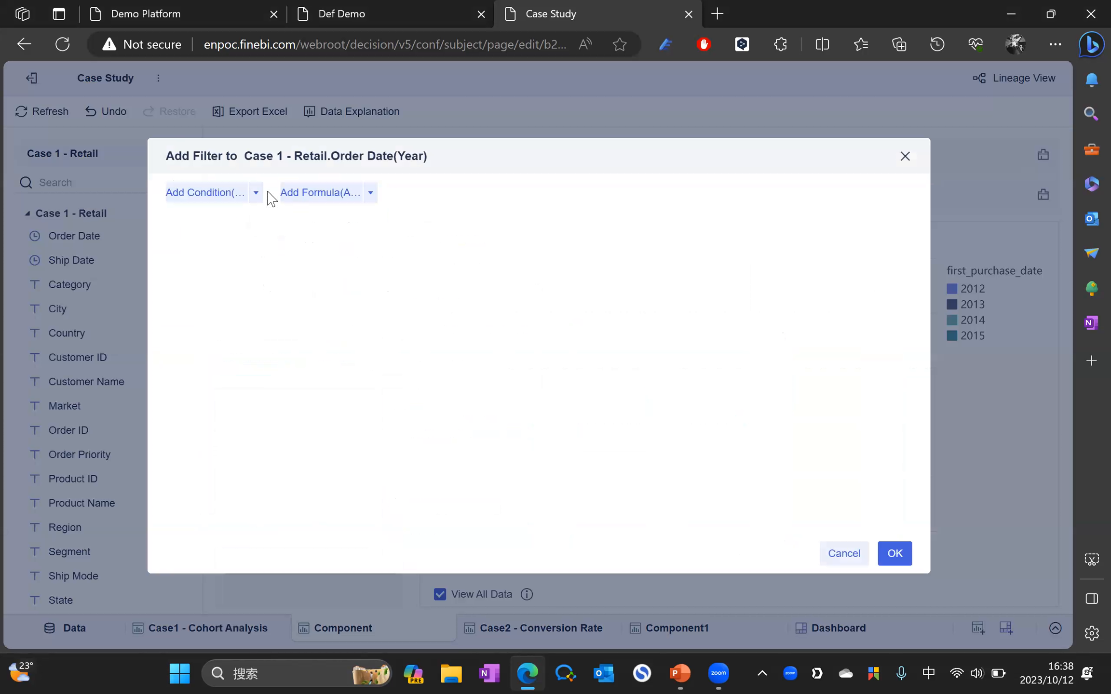
Step: Add a condition keeping only Order Date(Year) 2013 and apply it
{"action": "left_click", "coordinate": [228, 196]}
{"action": "left_click", "coordinate": [236, 230]}
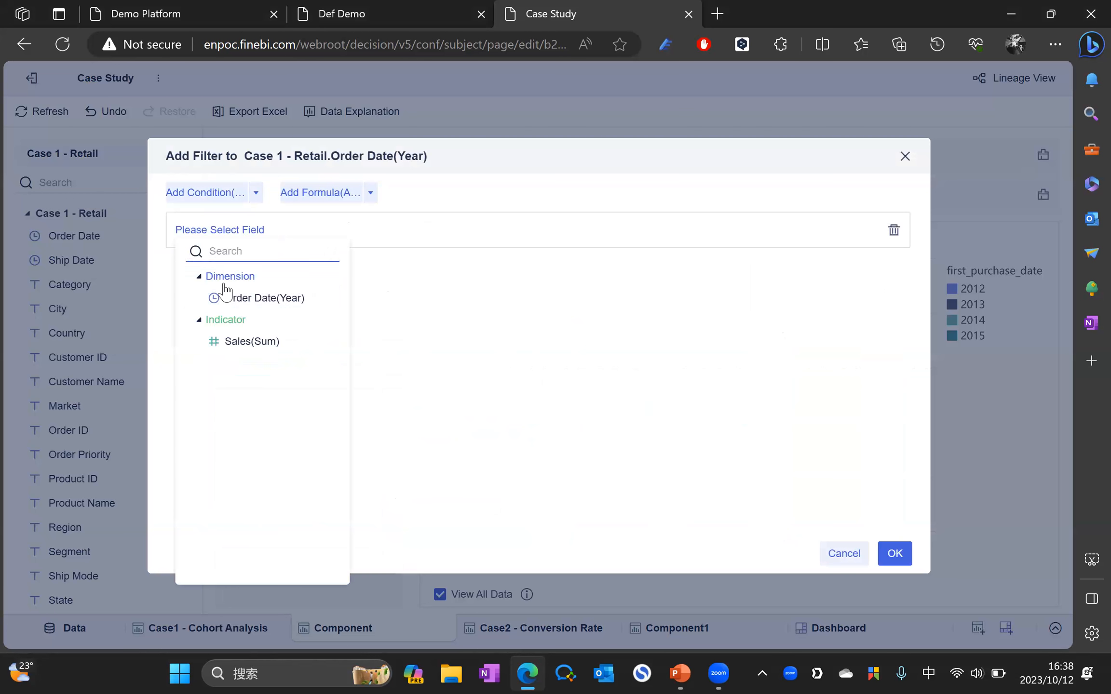
{"action": "left_click", "coordinate": [246, 300]}
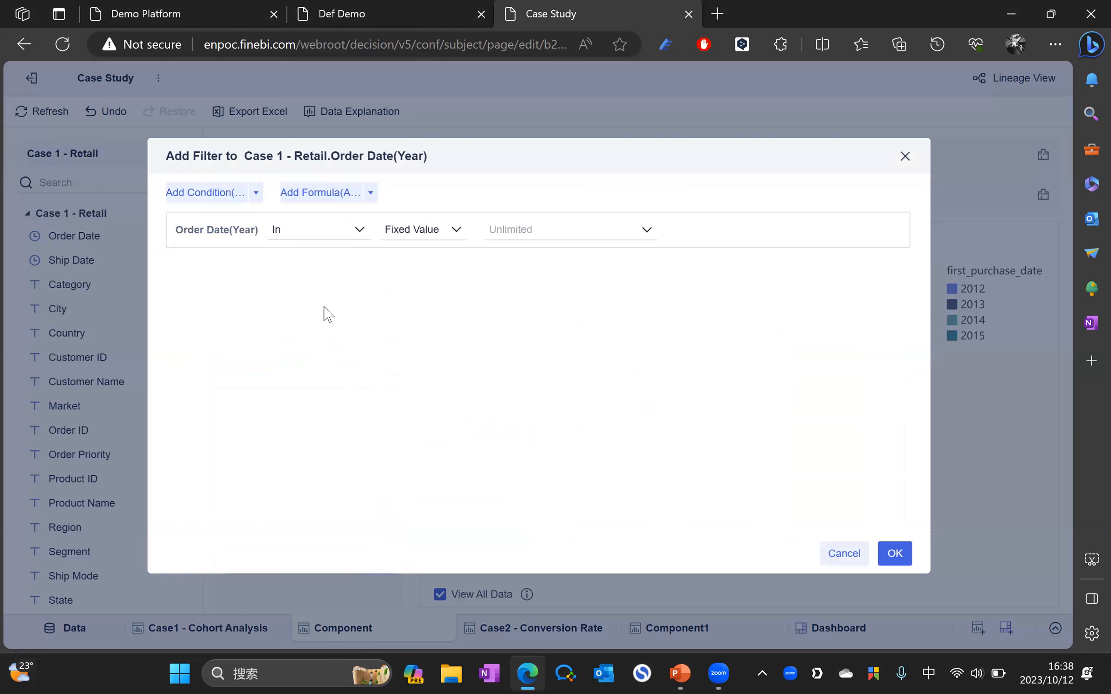
{"action": "left_click", "coordinate": [541, 231]}
{"action": "left_click", "coordinate": [499, 309]}
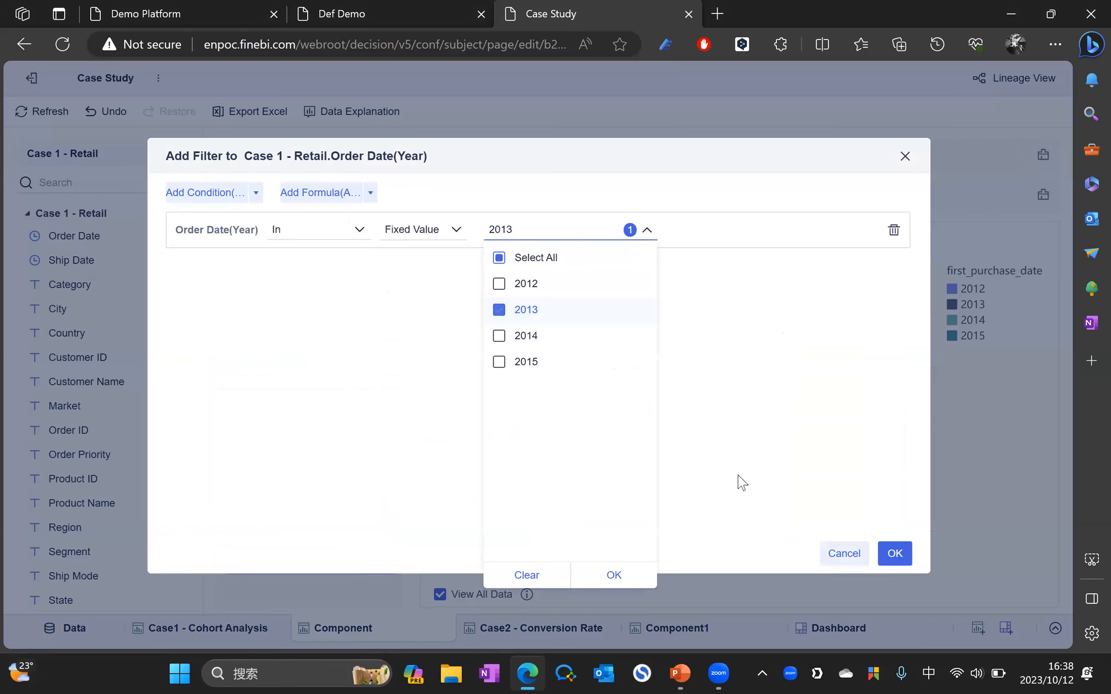
{"action": "left_click", "coordinate": [894, 554]}
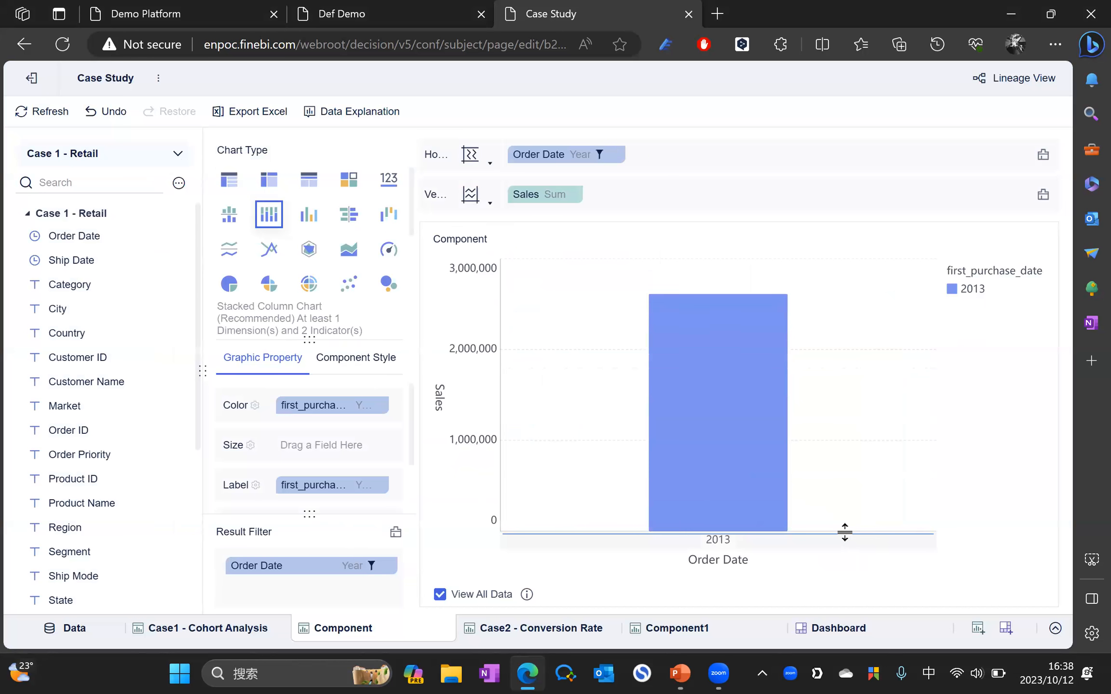
{"action": "mouse_move", "coordinate": [701, 338]}
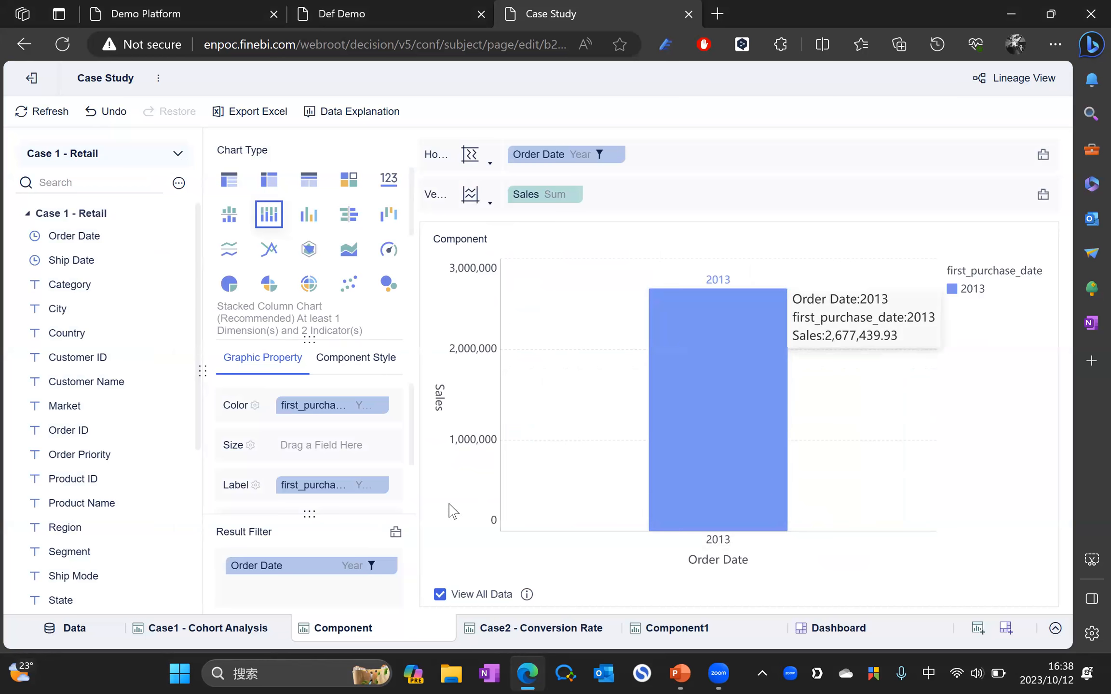
{"action": "left_click_drag", "start_coordinate": [309, 571], "coordinate": [411, 574]}
Step: Remove the Order Date 2013 filter from the chart's result filter
{"action": "left_click_drag", "start_coordinate": [345, 560], "coordinate": [418, 549]}
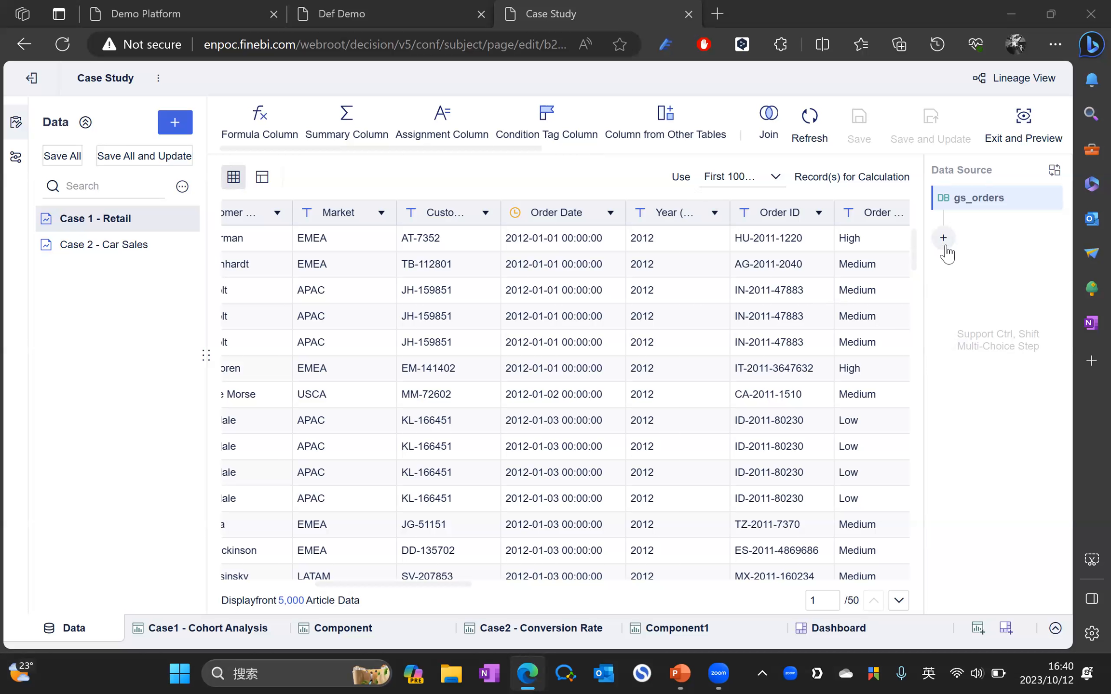
Step: In the data preparation view, add a formula column step to gs_orders
{"action": "left_click", "coordinate": [343, 628]}
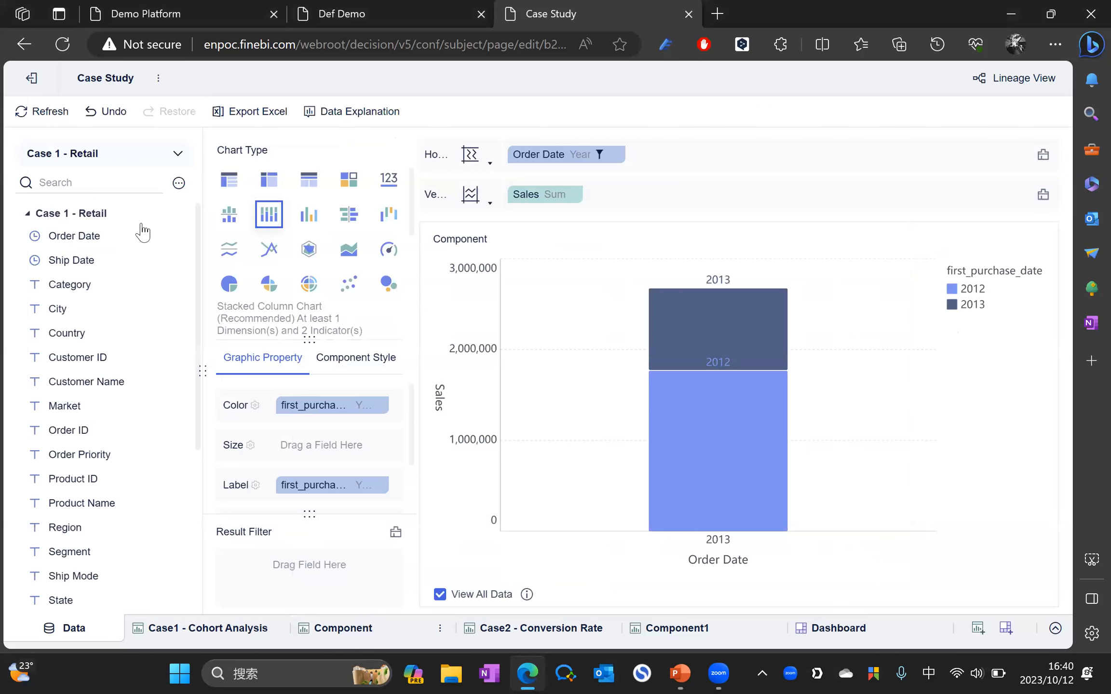
{"action": "scroll", "coordinate": [99, 497], "scroll_direction": "down", "scroll_amount": 5}
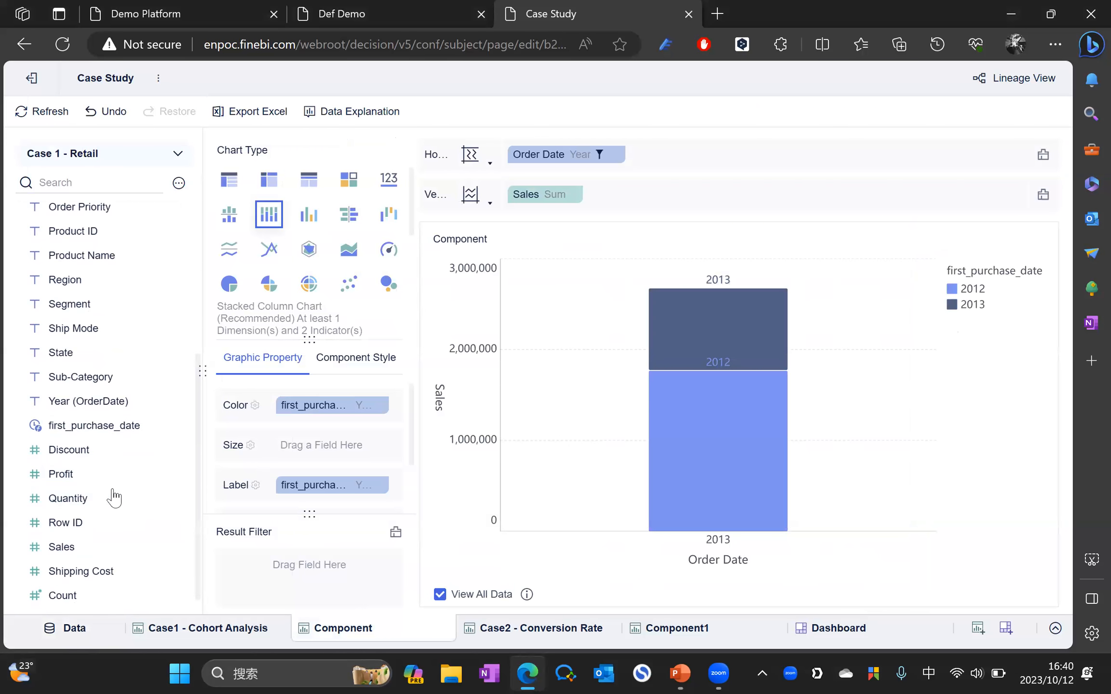
{"action": "left_click", "coordinate": [74, 628]}
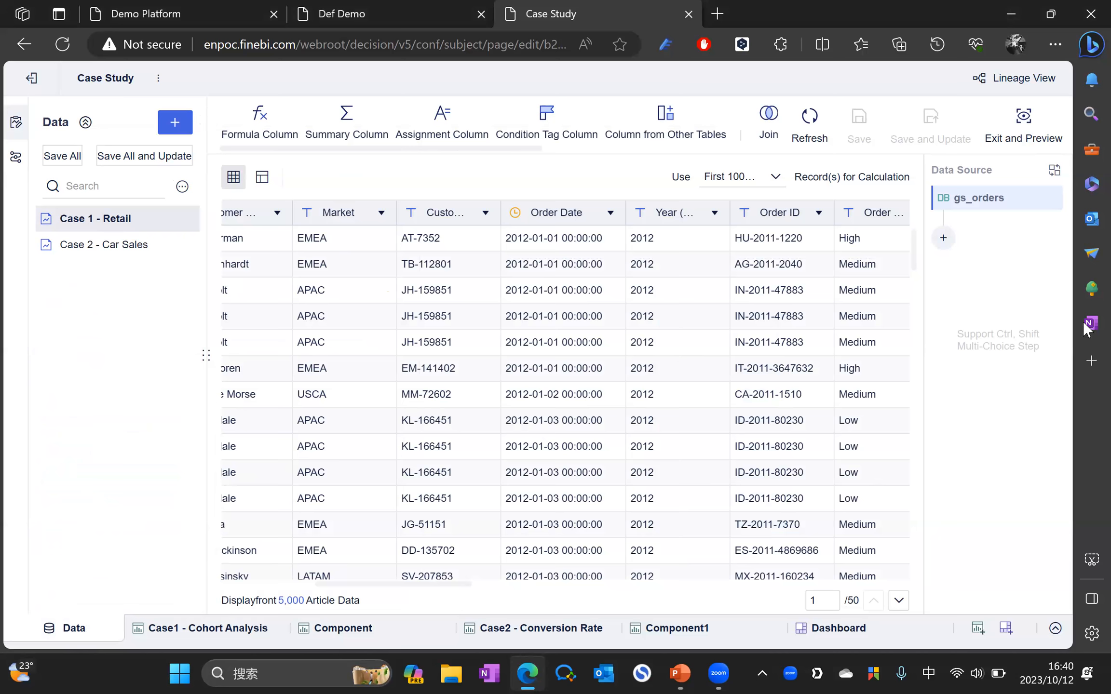
{"action": "left_click", "coordinate": [943, 238]}
{"action": "left_click", "coordinate": [979, 266]}
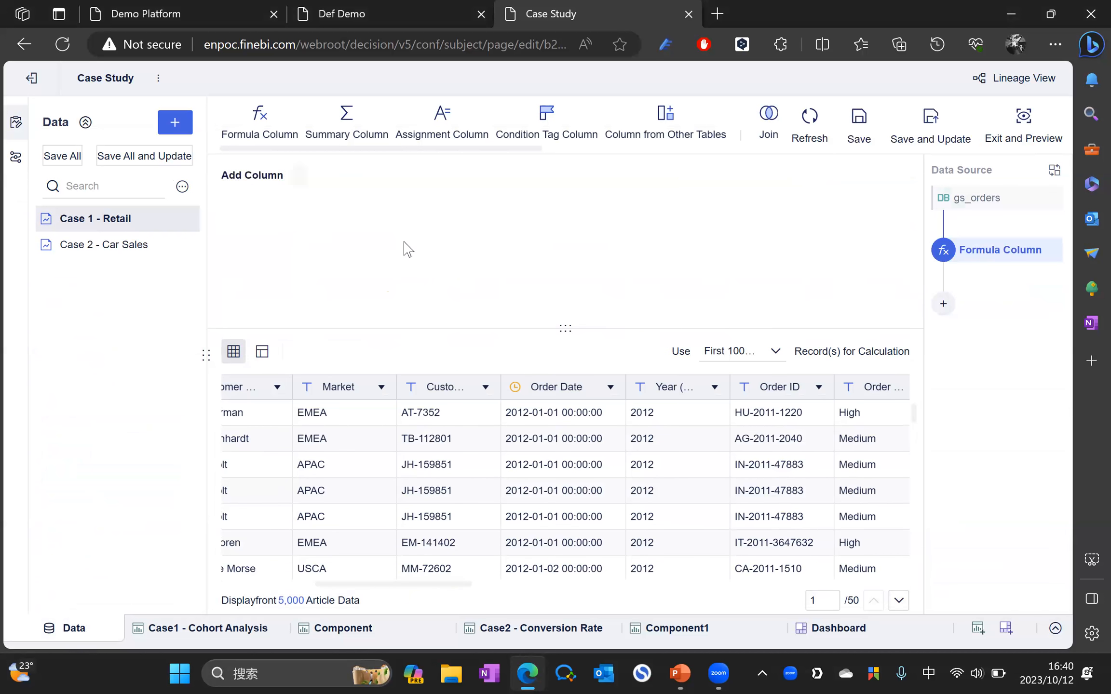
Step: Name the new formula column FIX_first_date_purchase
{"action": "left_click", "coordinate": [417, 154]}
{"action": "type", "text": "FIX"}
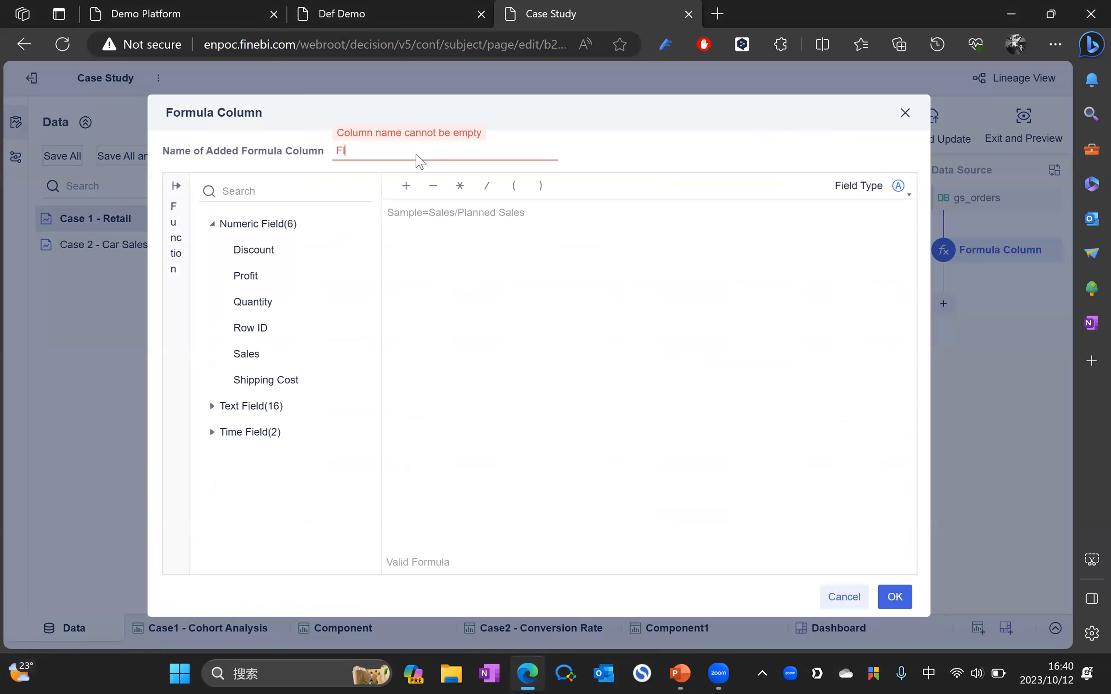
{"action": "type", "text": "_F"}
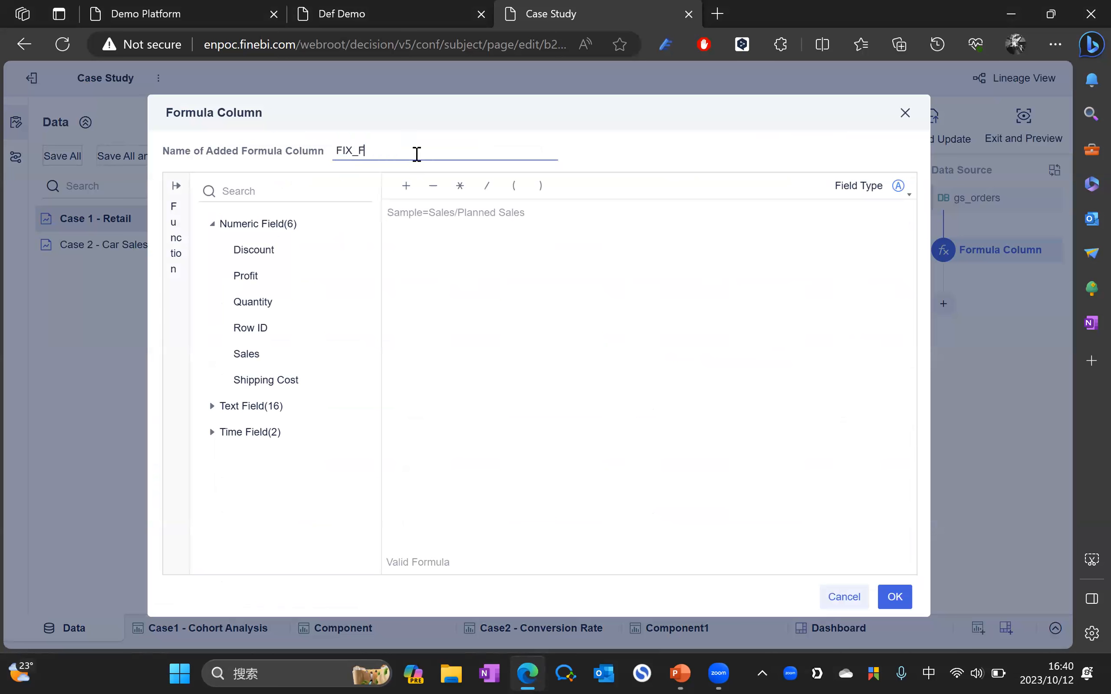
{"action": "key", "text": "Caps_Lock"}
{"action": "type", "text": "irst"}
{"action": "key", "text": "shift"}
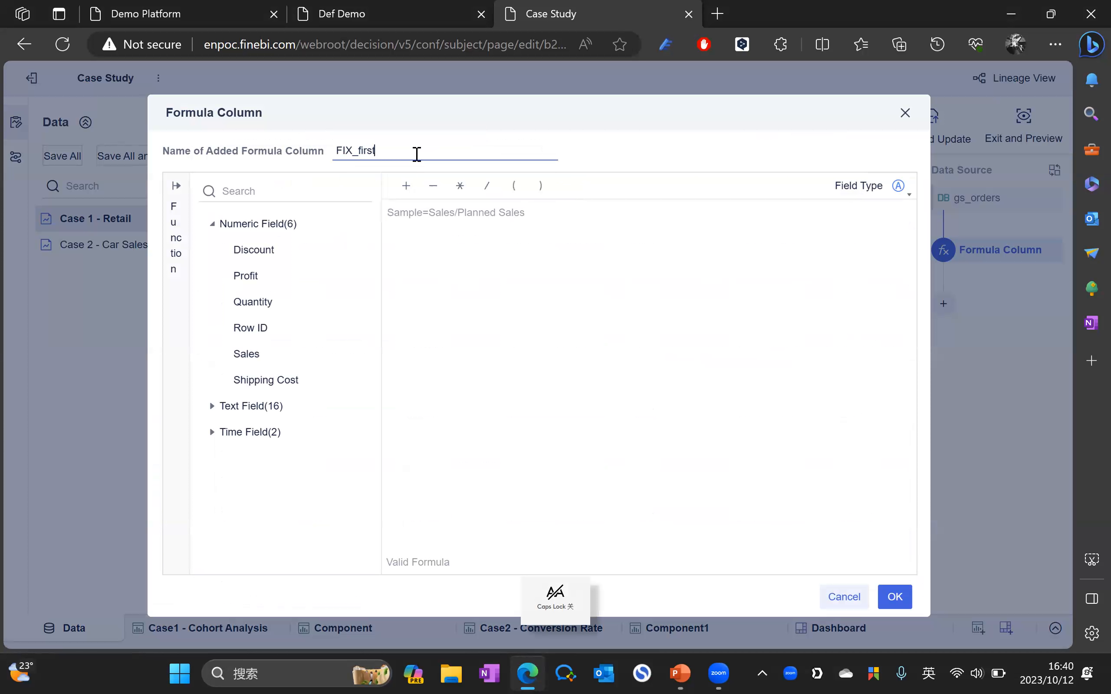
{"action": "type", "text": "_data"}
{"action": "key", "text": "BackSpace"}
{"action": "type", "text": "e_purchase"}
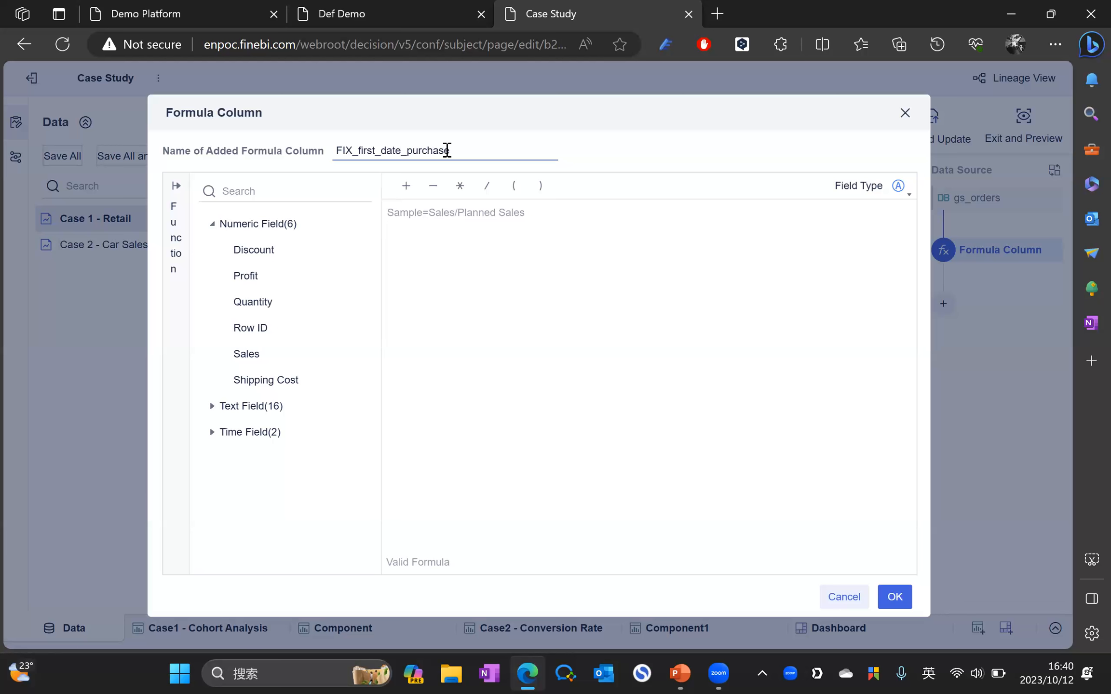
Step: Write the formula as DEF(MIN_AGG(Year (OrderDate))), using the Year field inside MIN_AGG
{"action": "left_click", "coordinate": [521, 247]}
{"action": "key", "text": "Caps_Lock"}
{"action": "type", "text": "DEF"}
{"action": "key", "text": "Return"}
{"action": "key", "text": "Caps_Lock"}
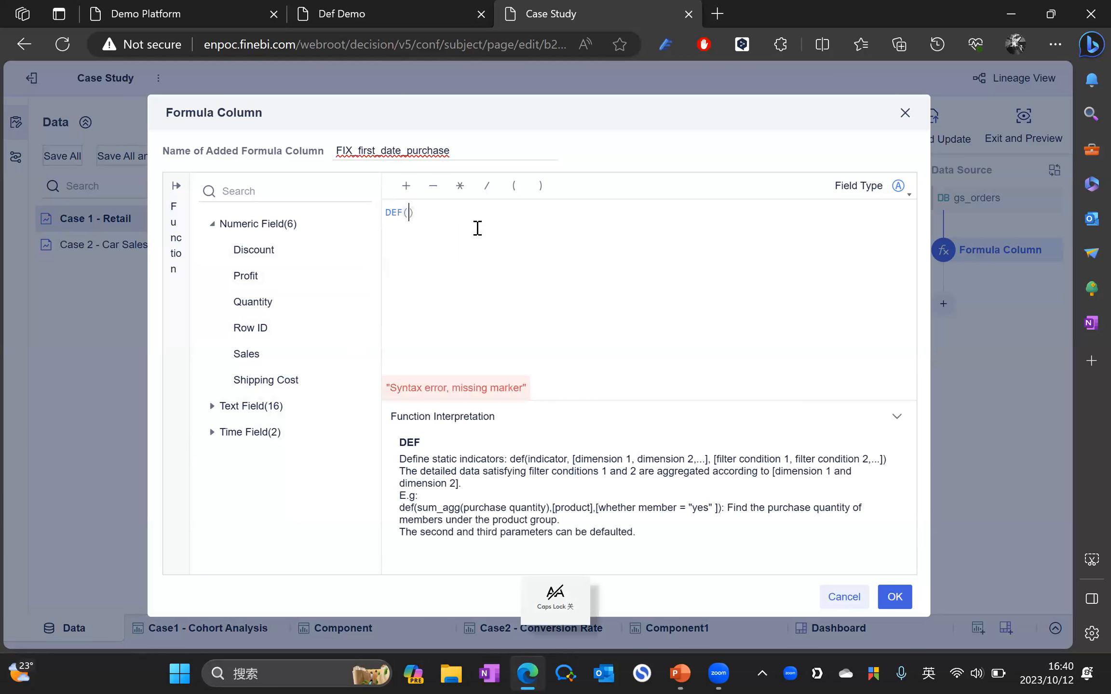
{"action": "type", "text": "min"}
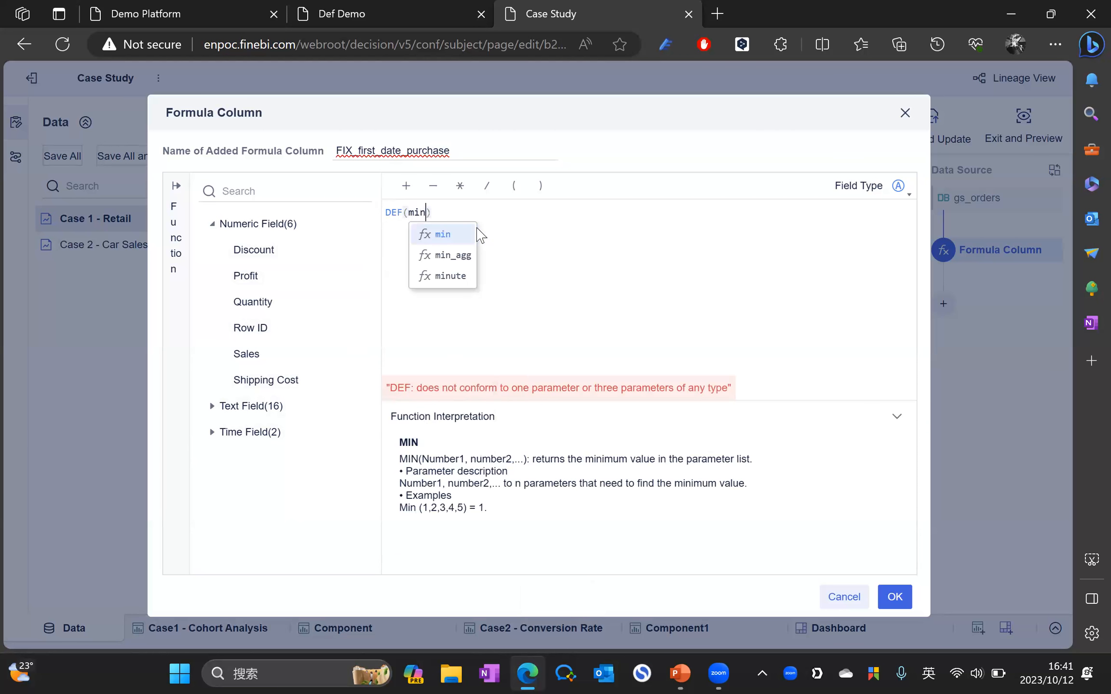
{"action": "key", "text": "Down"}
{"action": "key", "text": "Return"}
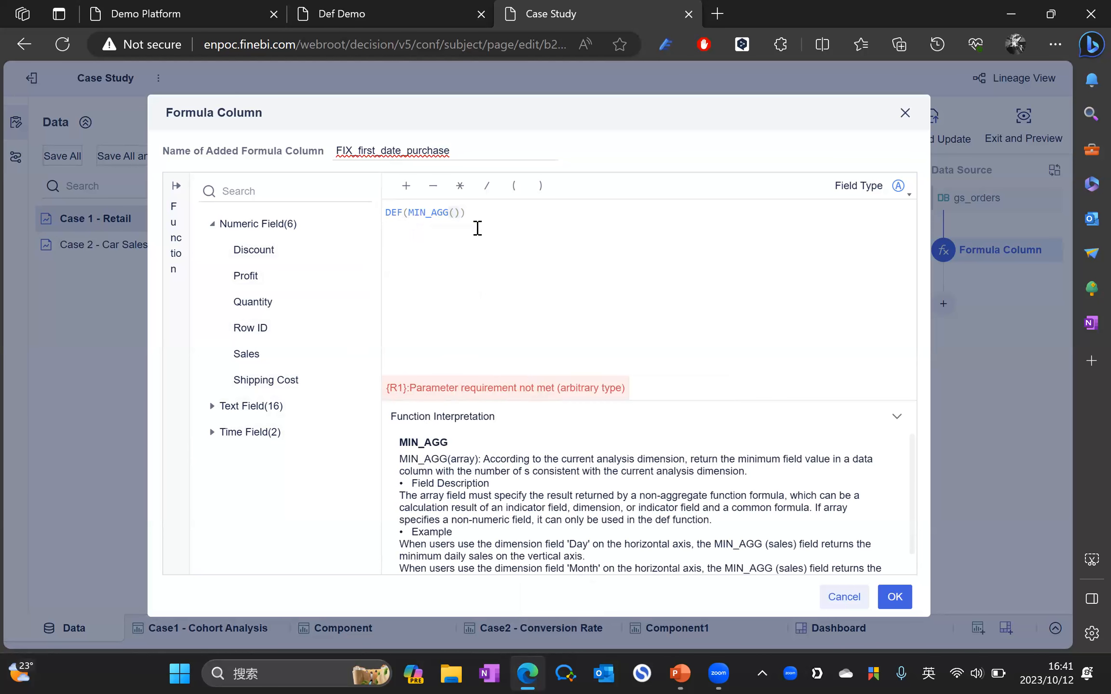
{"action": "type", "text": "or"}
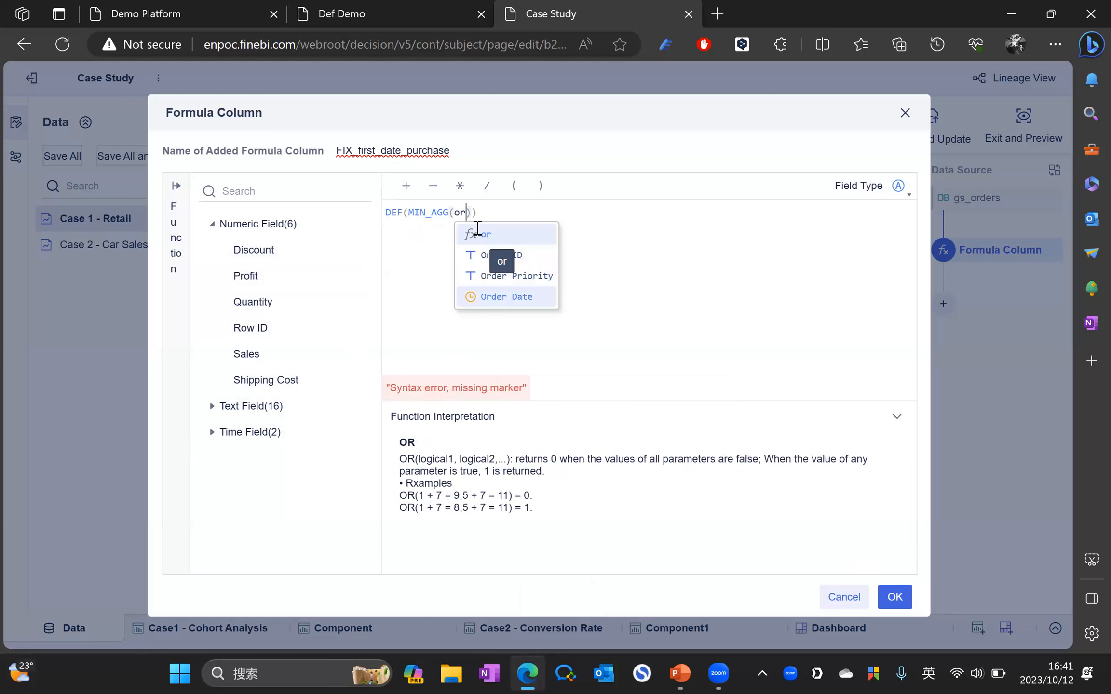
{"action": "key", "text": "Return"}
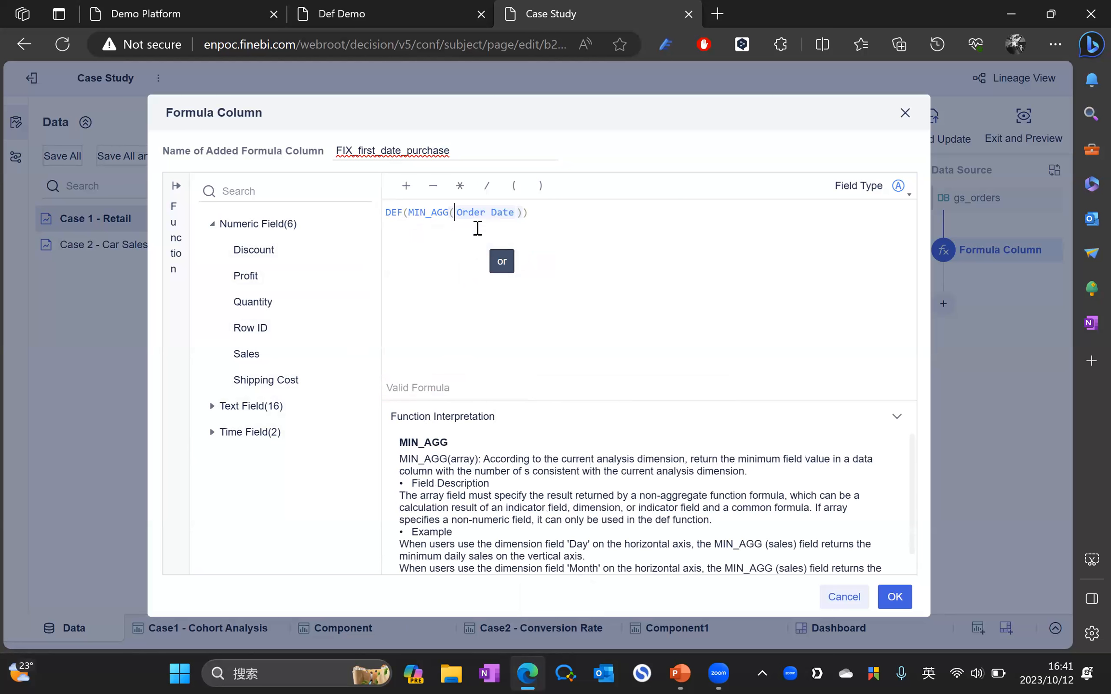
{"action": "key", "text": "BackSpace"}
{"action": "type", "text": "ye"}
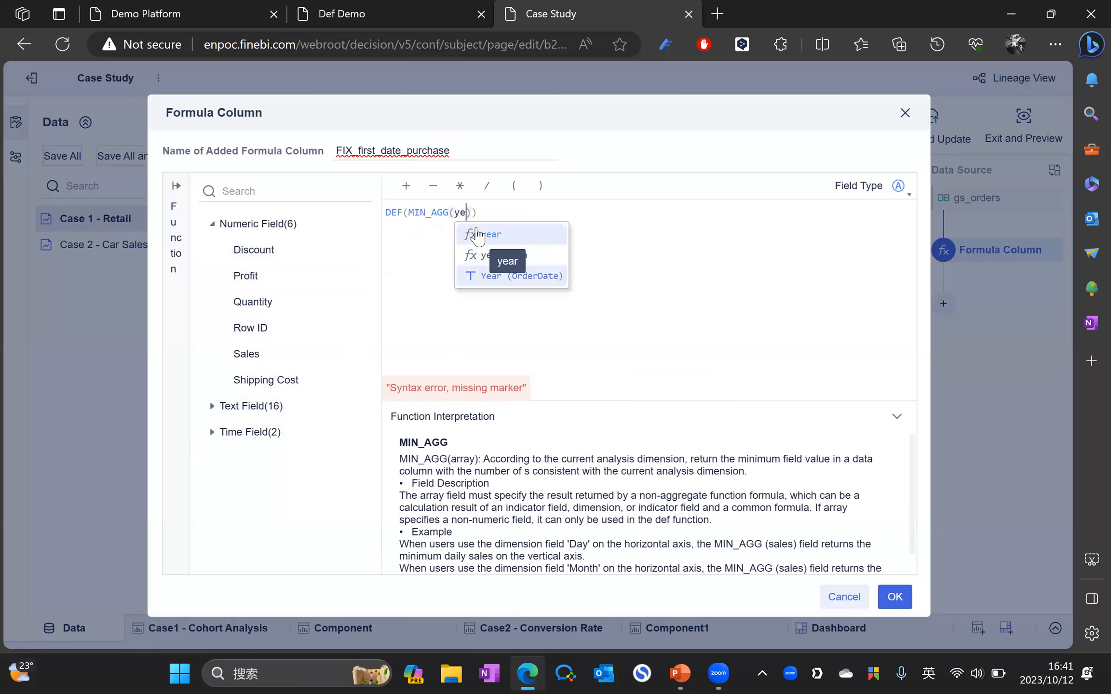
{"action": "left_click", "coordinate": [519, 282]}
{"action": "left_click", "coordinate": [560, 214]}
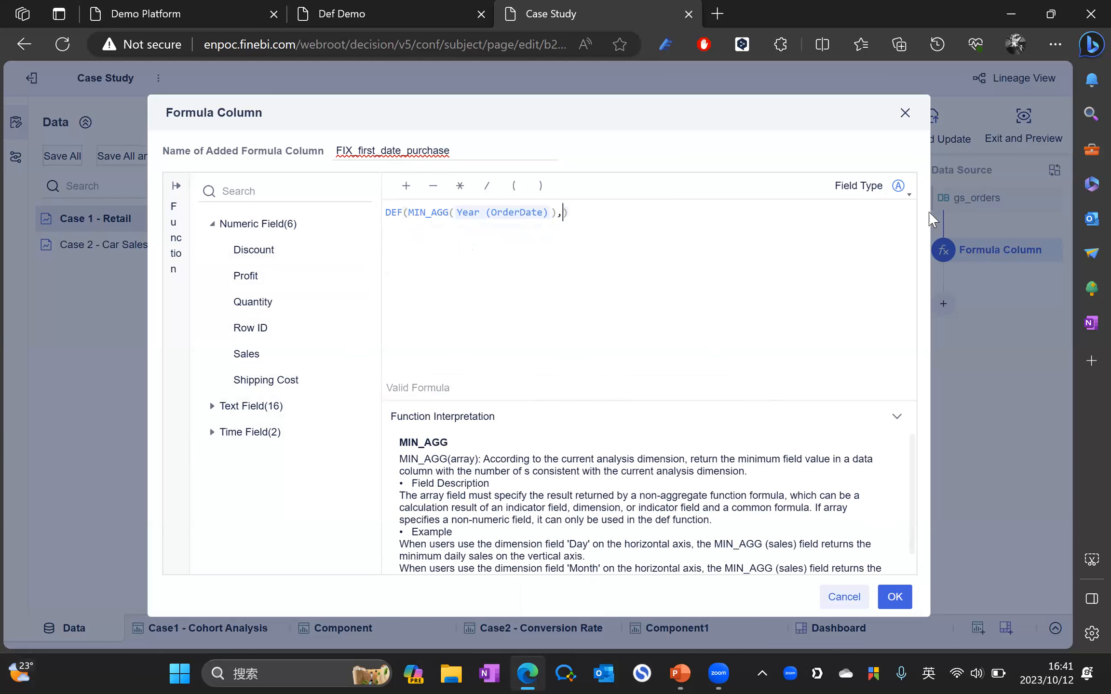
Step: Finish the formula with Customer ID, confirm the column, and save and update the dataset
{"action": "type", "text": "cus"}
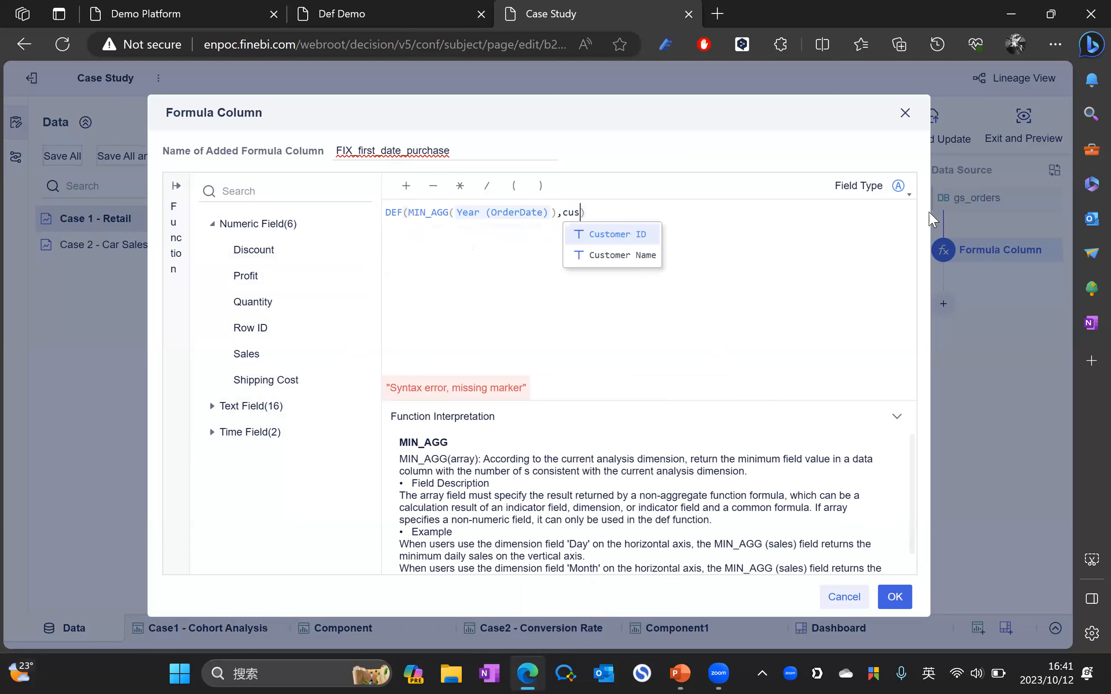
{"action": "key", "text": "Return"}
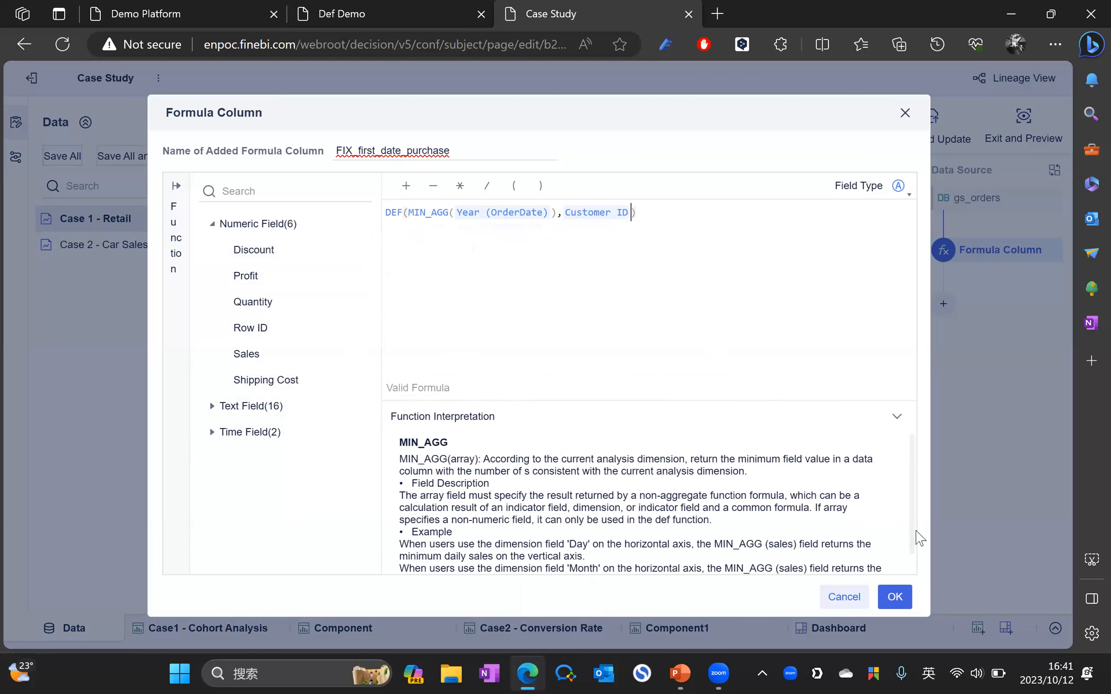
{"action": "left_click", "coordinate": [894, 596]}
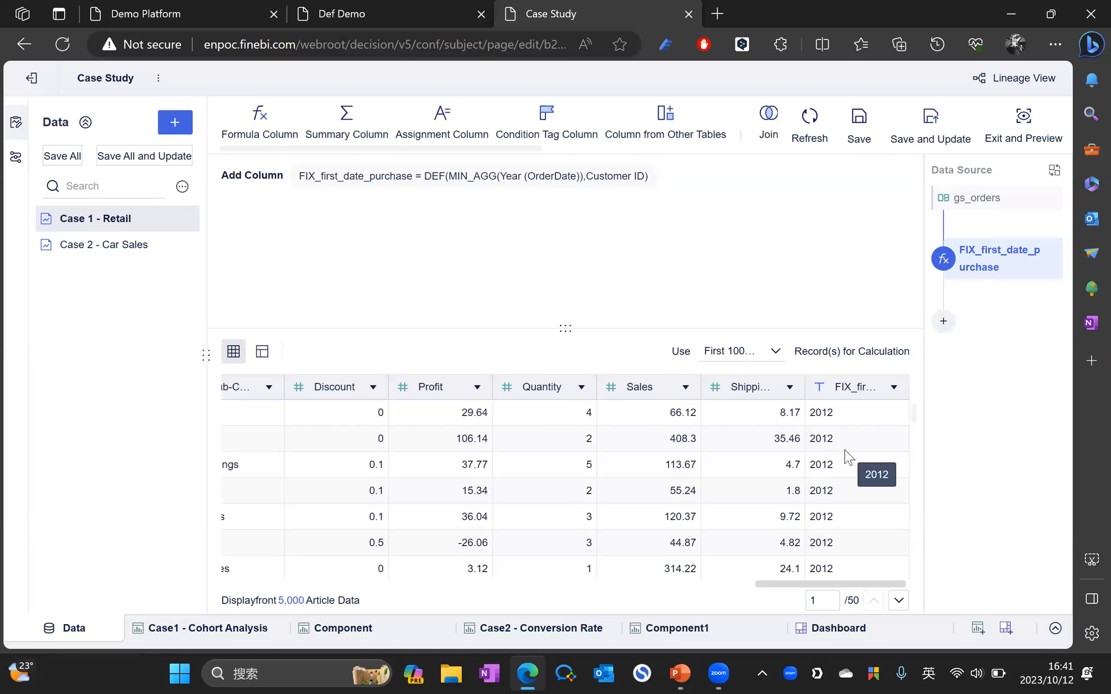
{"action": "left_click", "coordinate": [930, 126]}
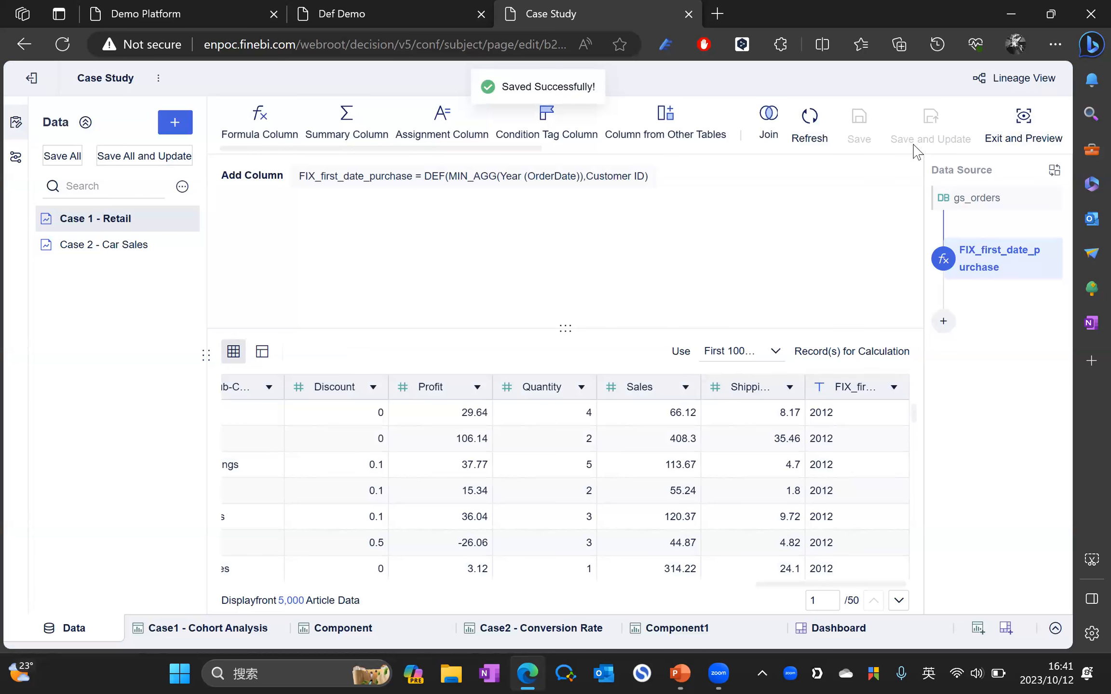
Step: Remove first_purchase_date from the stacked bar's Color and Label, then refresh the data
{"action": "left_click", "coordinate": [366, 630]}
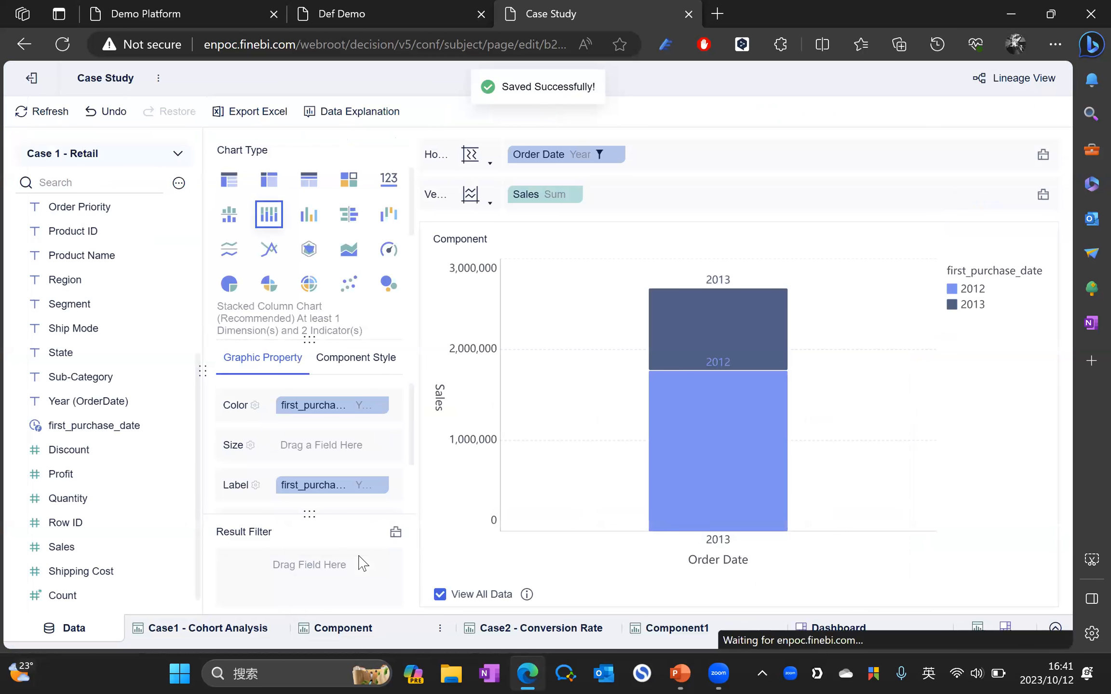
{"action": "left_click_drag", "start_coordinate": [310, 410], "coordinate": [414, 357]}
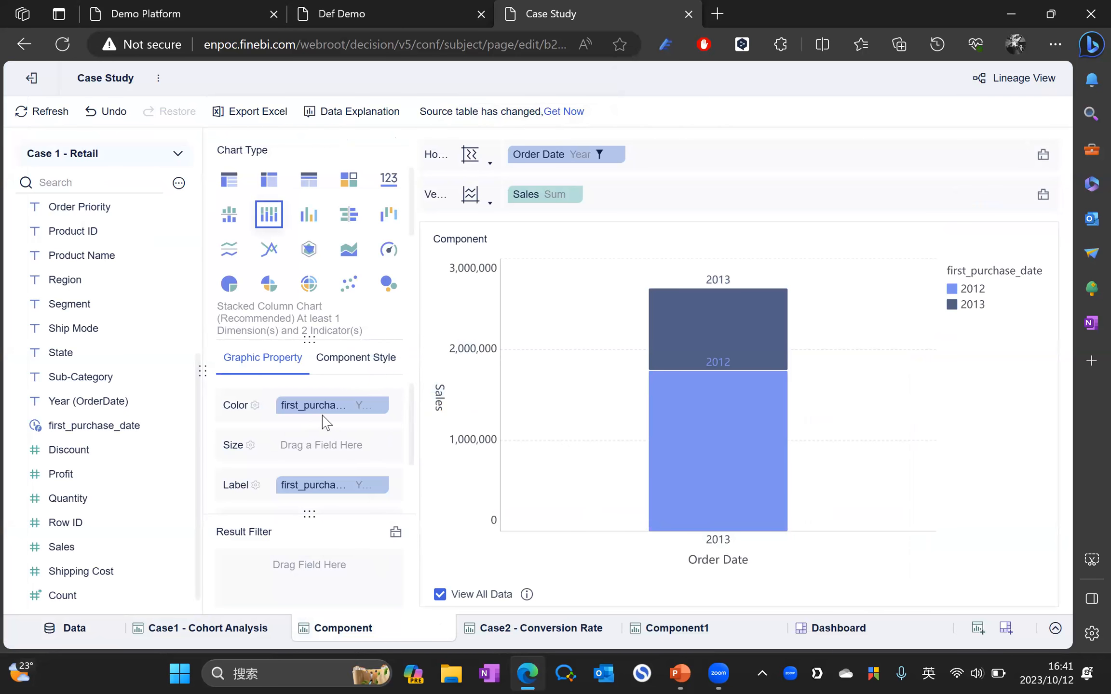
{"action": "left_click_drag", "start_coordinate": [322, 413], "coordinate": [430, 357]}
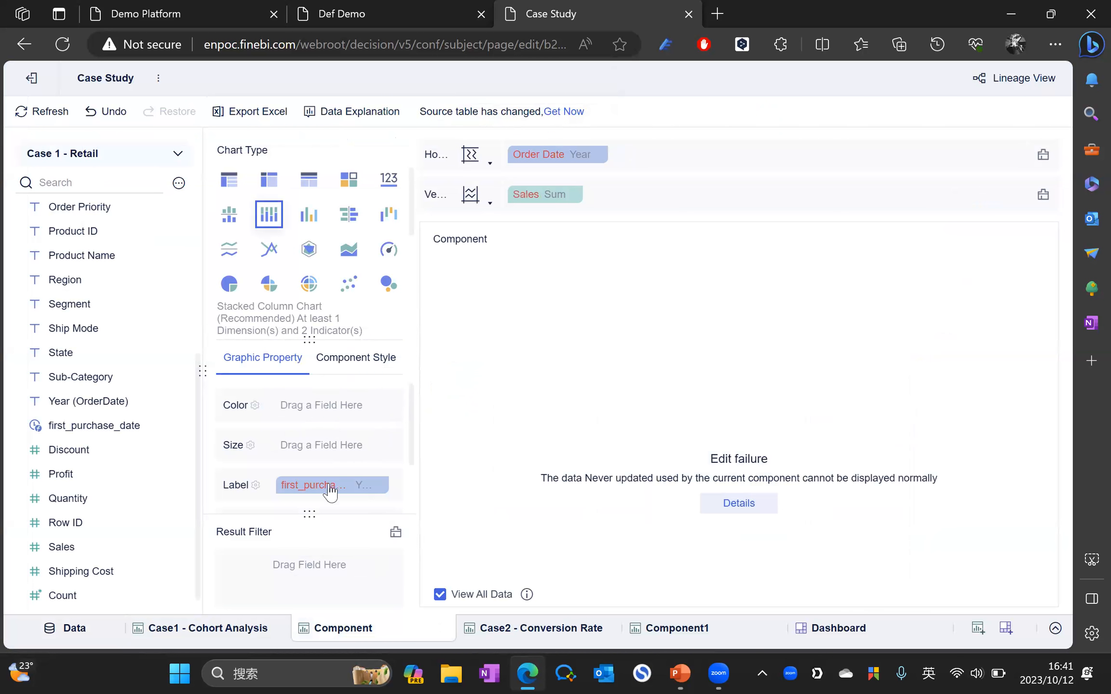
{"action": "left_click_drag", "start_coordinate": [381, 485], "coordinate": [420, 494]}
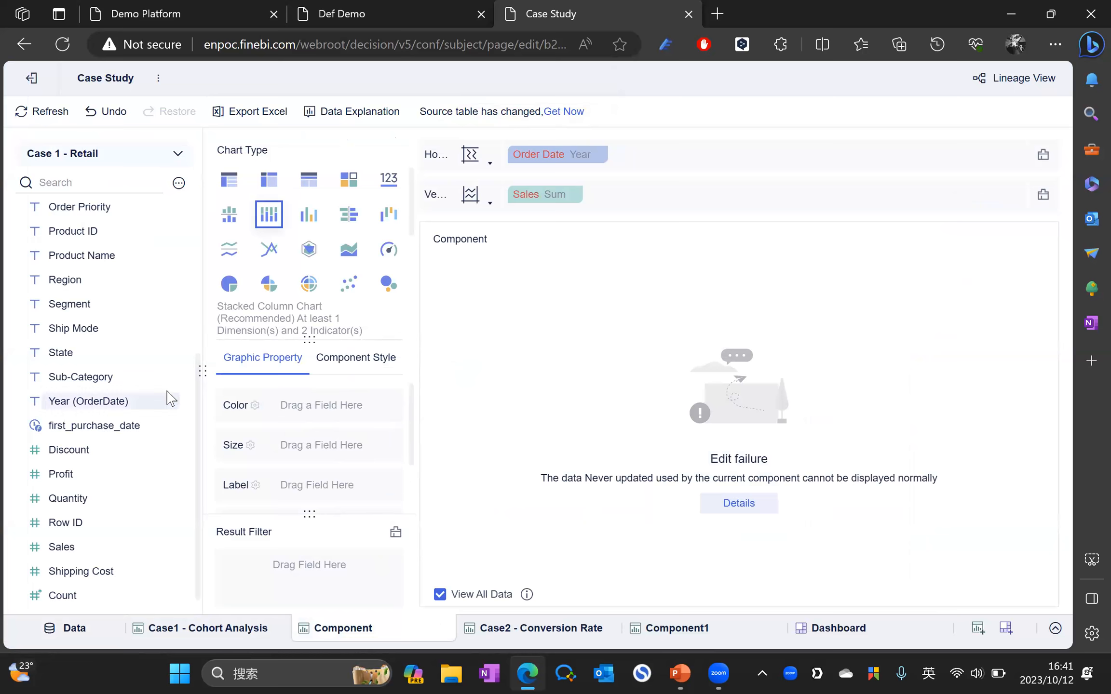
{"action": "scroll", "coordinate": [121, 400], "scroll_direction": "down", "scroll_amount": 1}
{"action": "scroll", "coordinate": [99, 430], "scroll_direction": "up", "scroll_amount": 6}
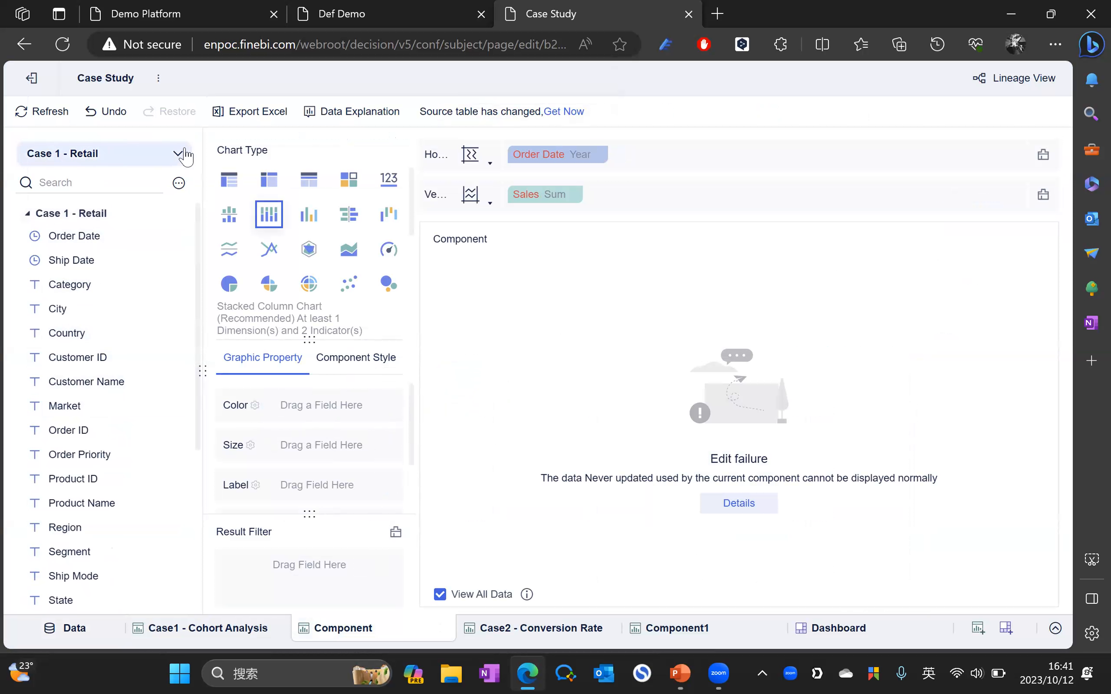
{"action": "left_click", "coordinate": [41, 115]}
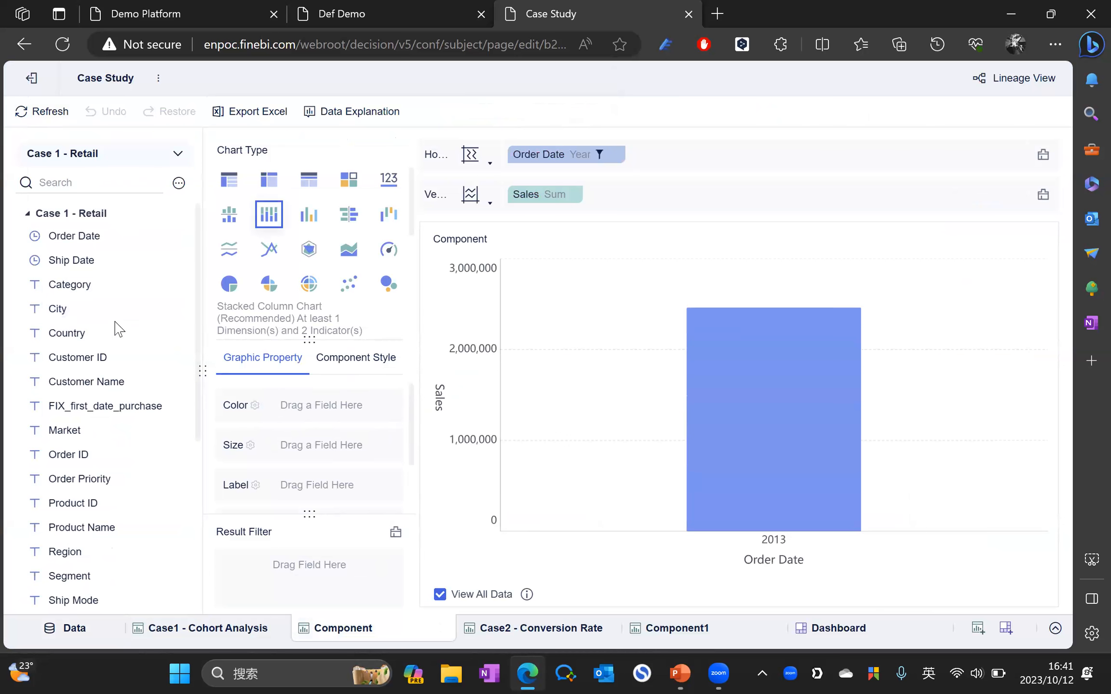
Step: Colour and label the sales bars by FIX_first_date_purchase, then view the dashboard
{"action": "scroll", "coordinate": [118, 328], "scroll_direction": "down", "scroll_amount": 4}
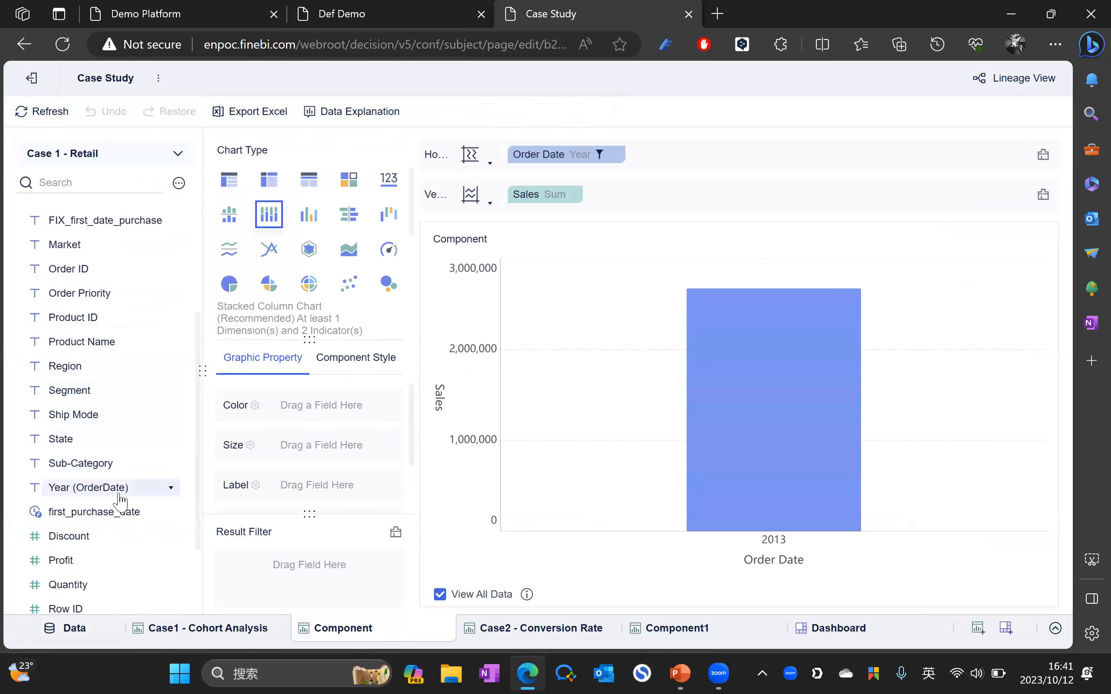
{"action": "scroll", "coordinate": [121, 511], "scroll_direction": "up", "scroll_amount": 2}
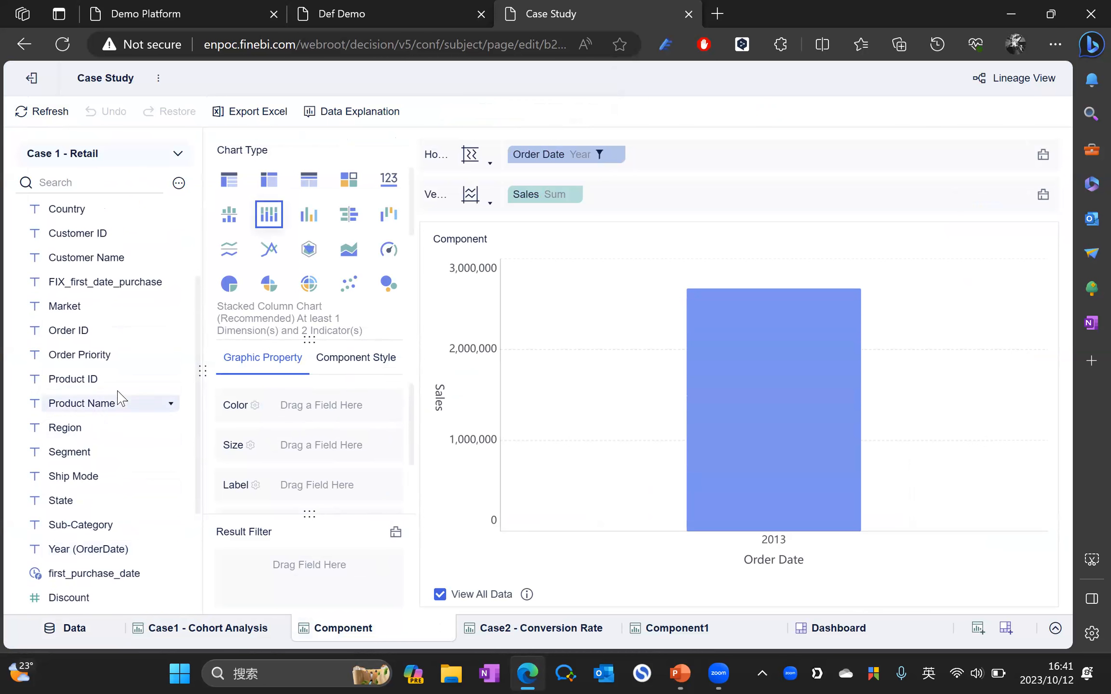
{"action": "scroll", "coordinate": [120, 400], "scroll_direction": "up", "scroll_amount": 2}
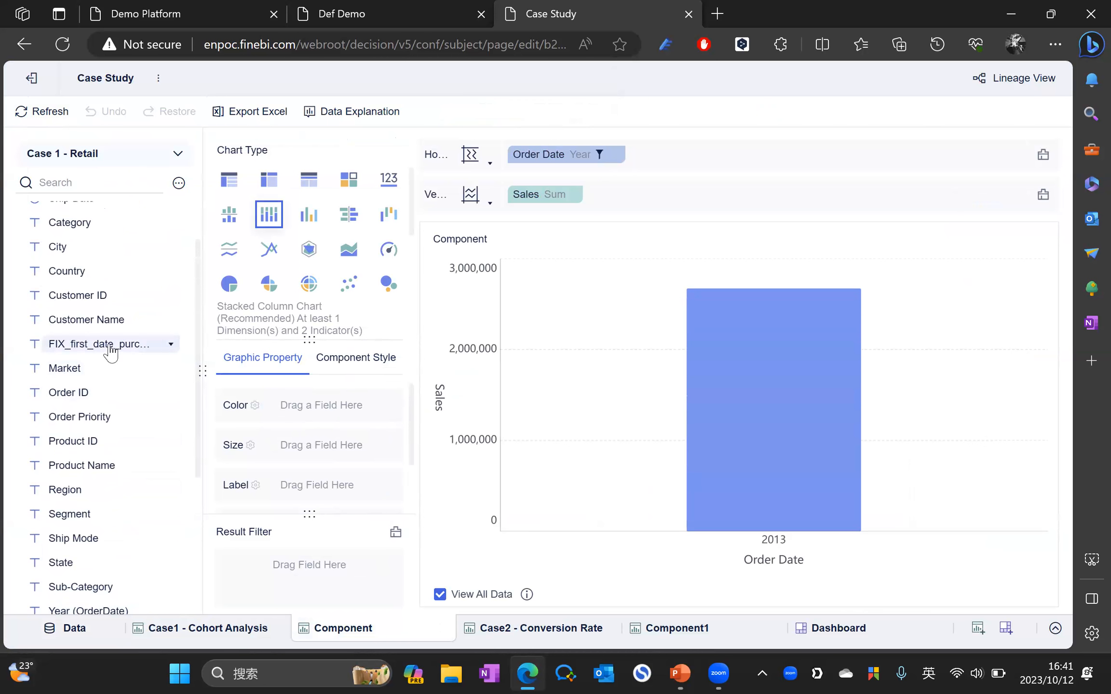
{"action": "left_click_drag", "start_coordinate": [110, 351], "coordinate": [313, 418]}
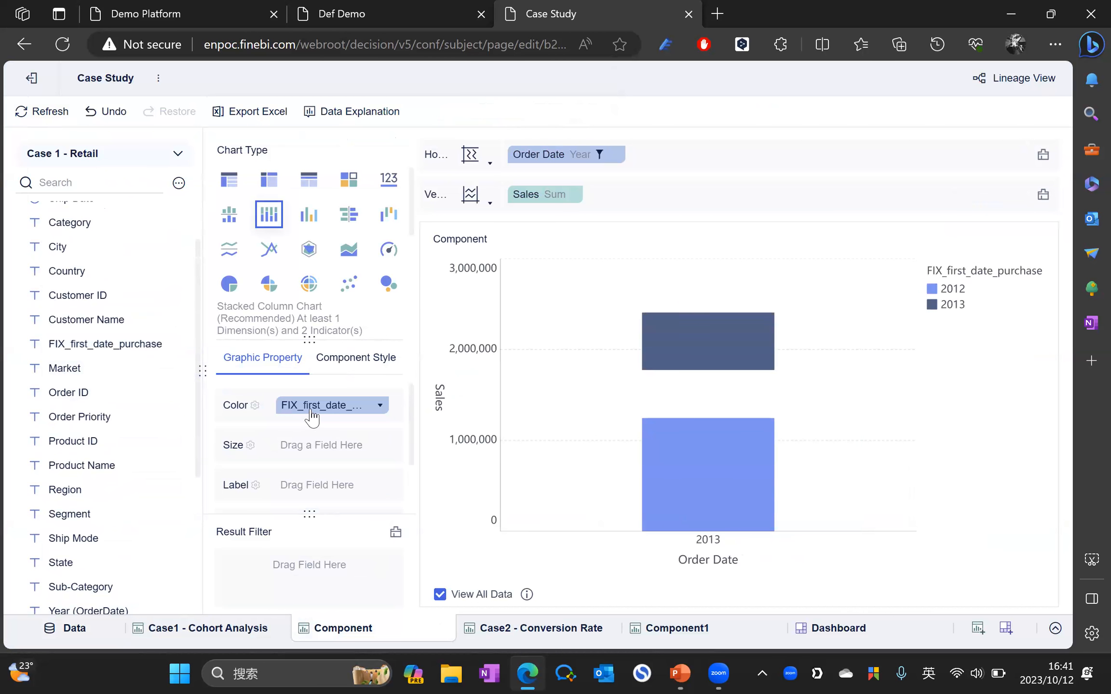
{"action": "left_click_drag", "start_coordinate": [92, 344], "coordinate": [338, 487]}
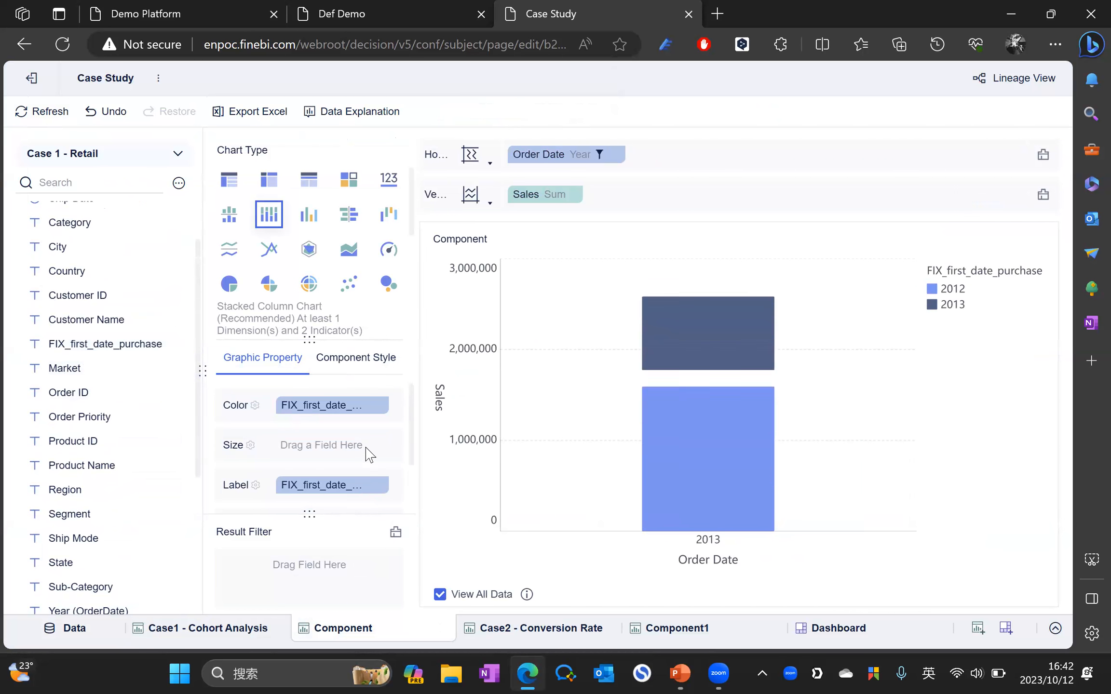
{"action": "left_click", "coordinate": [907, 629]}
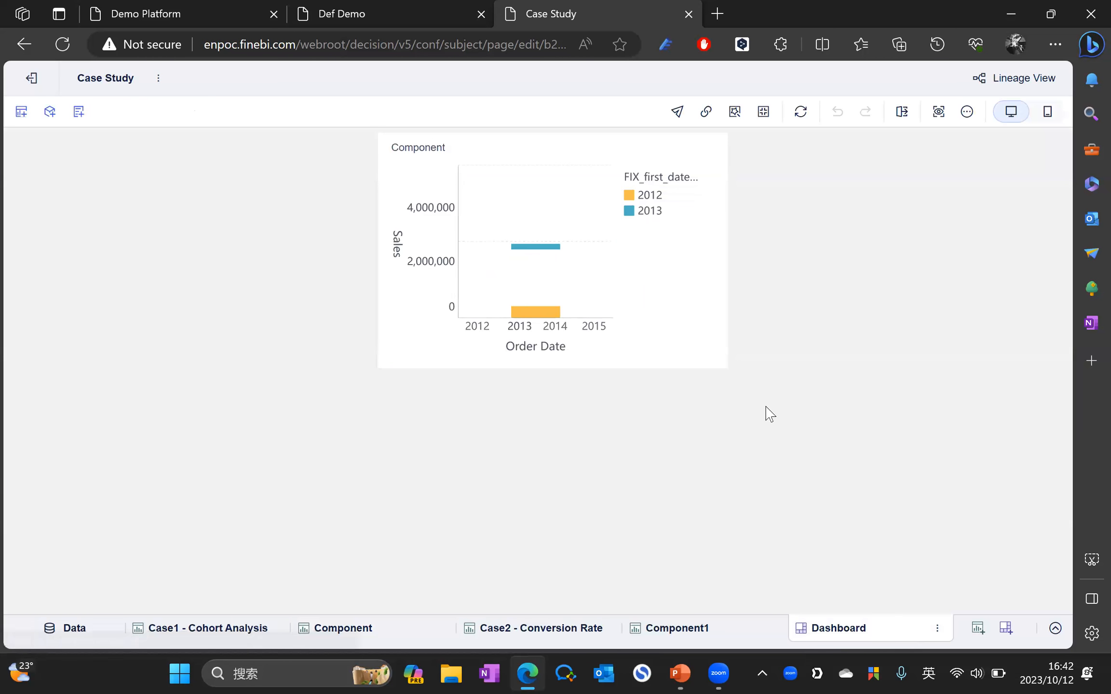
Step: Add a Year filter on Order Date from Case 1 - Retail below the chart
{"action": "left_click", "coordinate": [530, 231]}
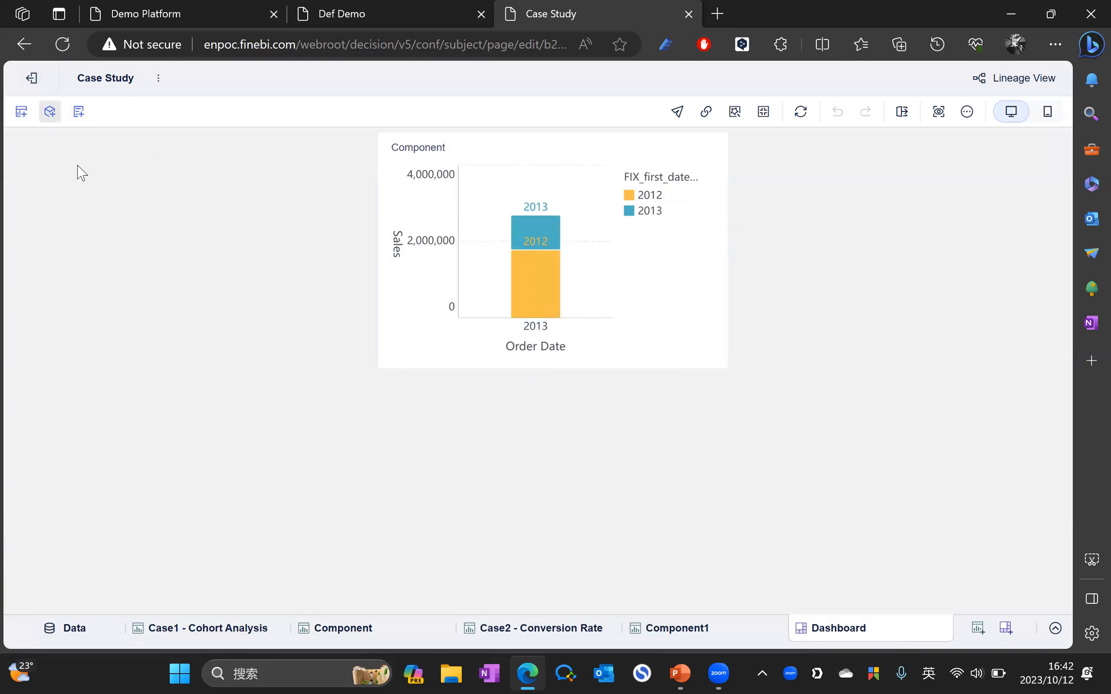
{"action": "left_click_drag", "start_coordinate": [169, 249], "coordinate": [448, 422]}
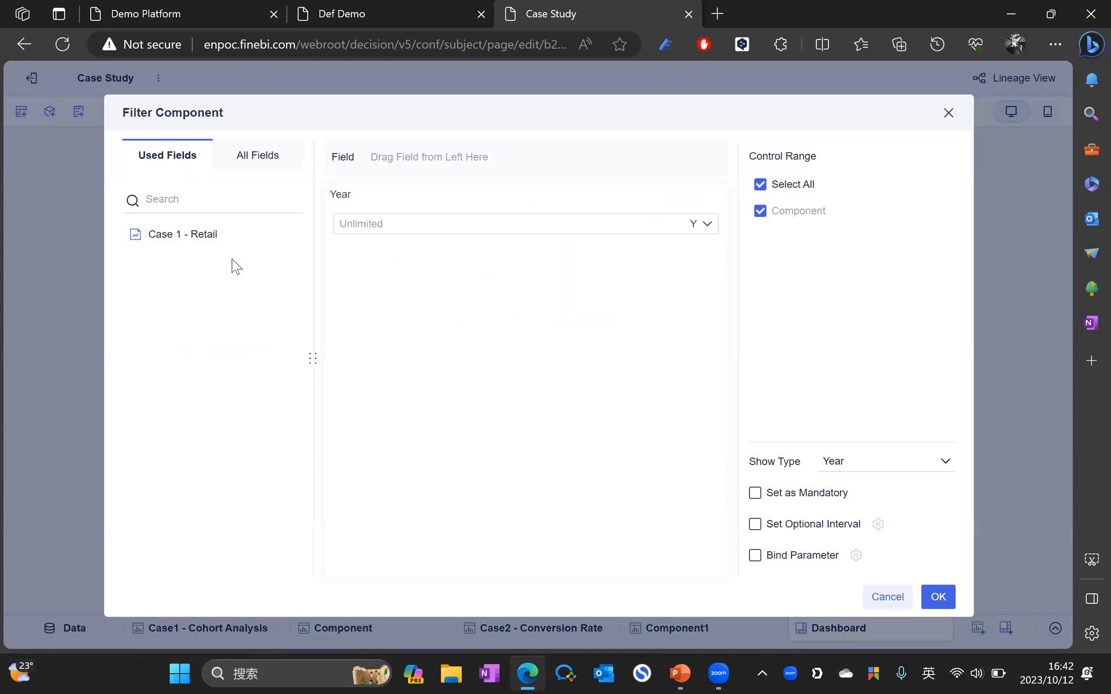
{"action": "left_click", "coordinate": [202, 244]}
{"action": "left_click_drag", "start_coordinate": [177, 264], "coordinate": [434, 159]}
{"action": "left_click", "coordinate": [938, 598]}
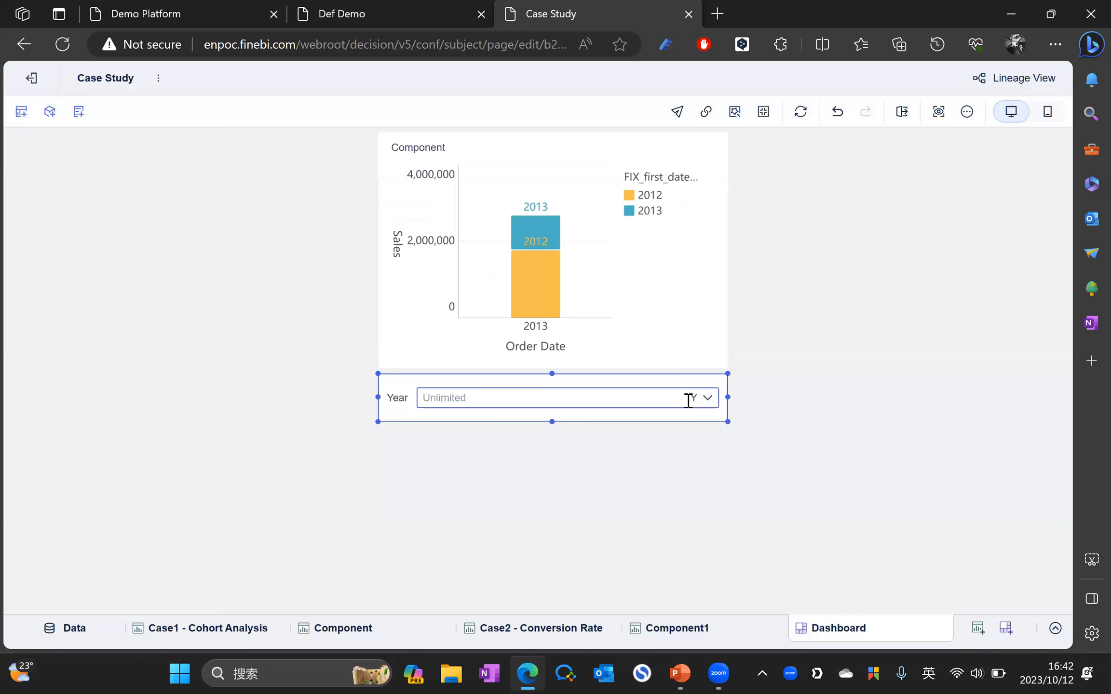
Step: Set the dashboard's Year filter to 2015
{"action": "left_click", "coordinate": [363, 625]}
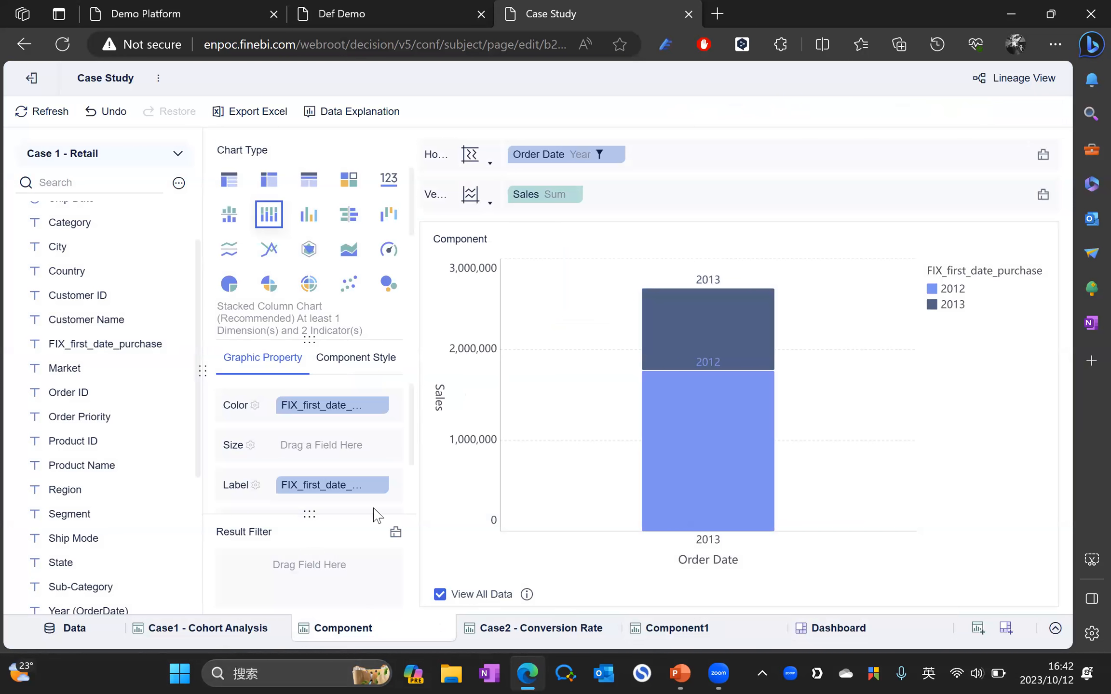
{"action": "left_click", "coordinate": [838, 631]}
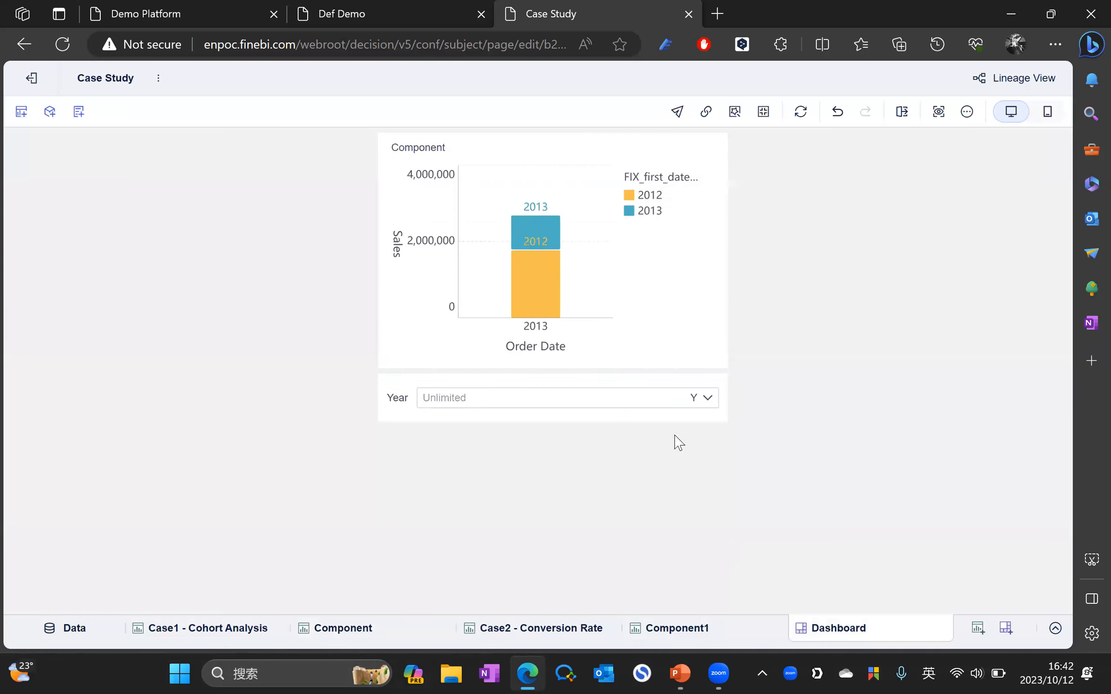
{"action": "left_click", "coordinate": [708, 404]}
{"action": "left_click", "coordinate": [429, 185]}
{"action": "left_click", "coordinate": [532, 241]}
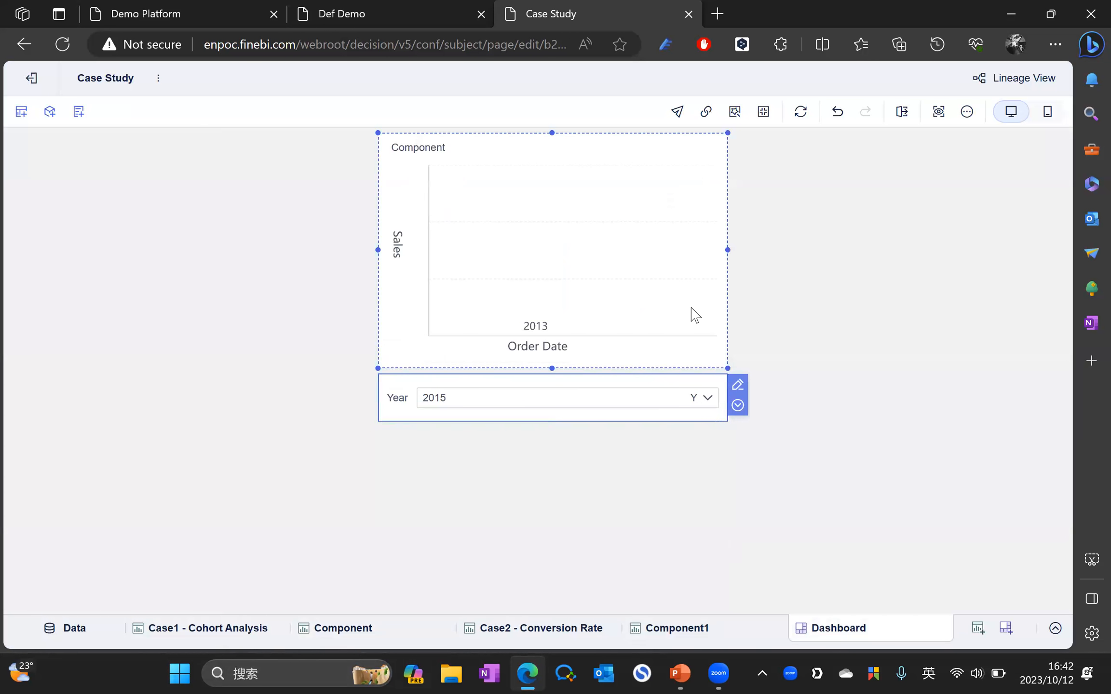
{"action": "left_click", "coordinate": [346, 630]}
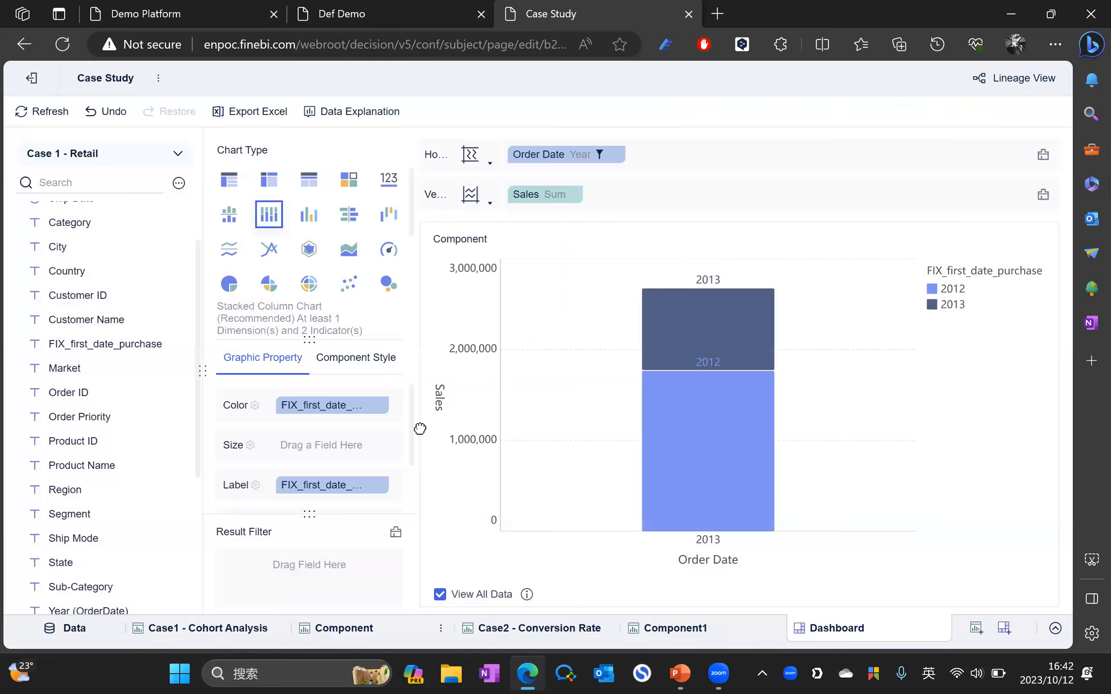
Step: Delete the 2013 condition from the chart's Order Date filter and return to the dashboard
{"action": "left_click", "coordinate": [621, 158]}
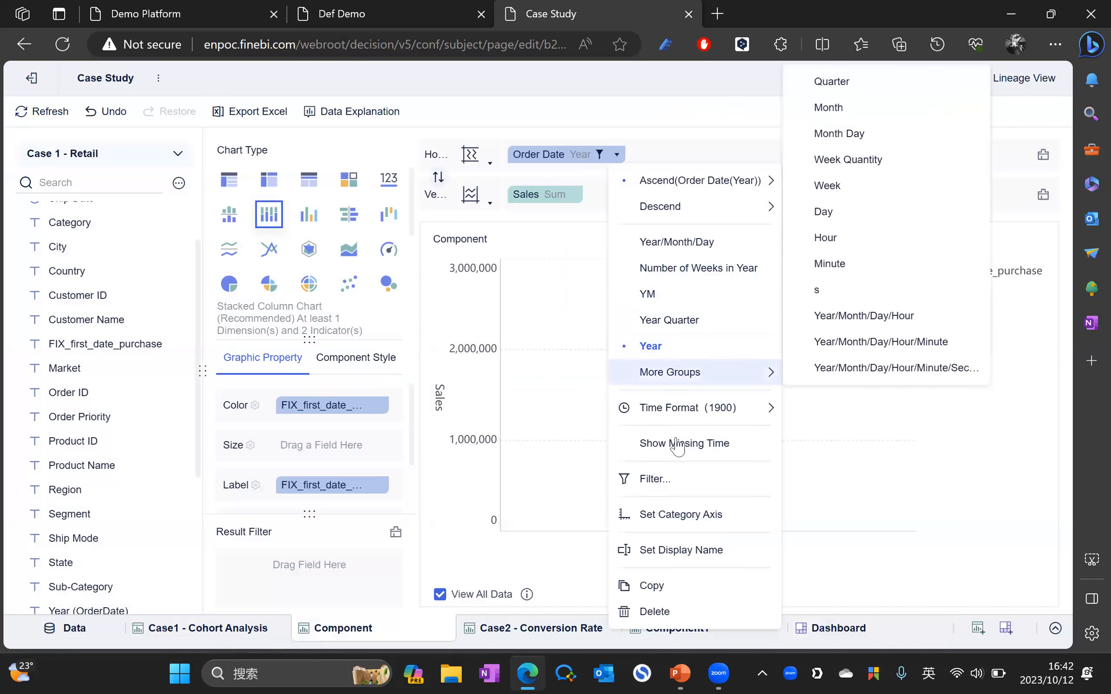
{"action": "left_click", "coordinate": [638, 423]}
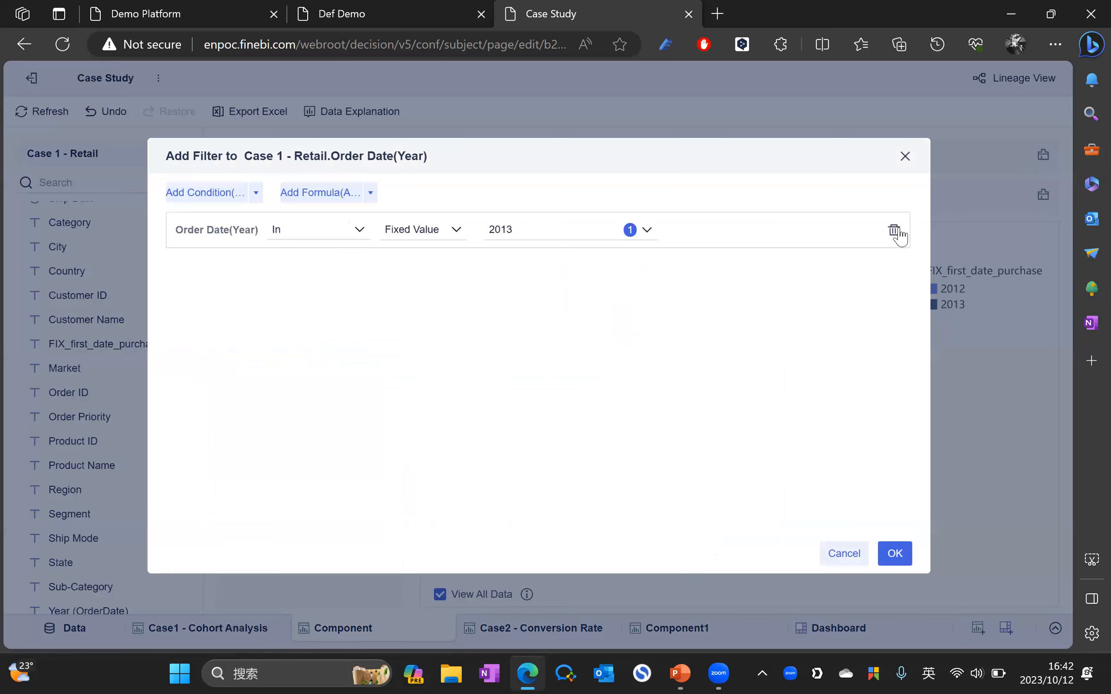
{"action": "left_click", "coordinate": [896, 230]}
{"action": "left_click", "coordinate": [896, 553]}
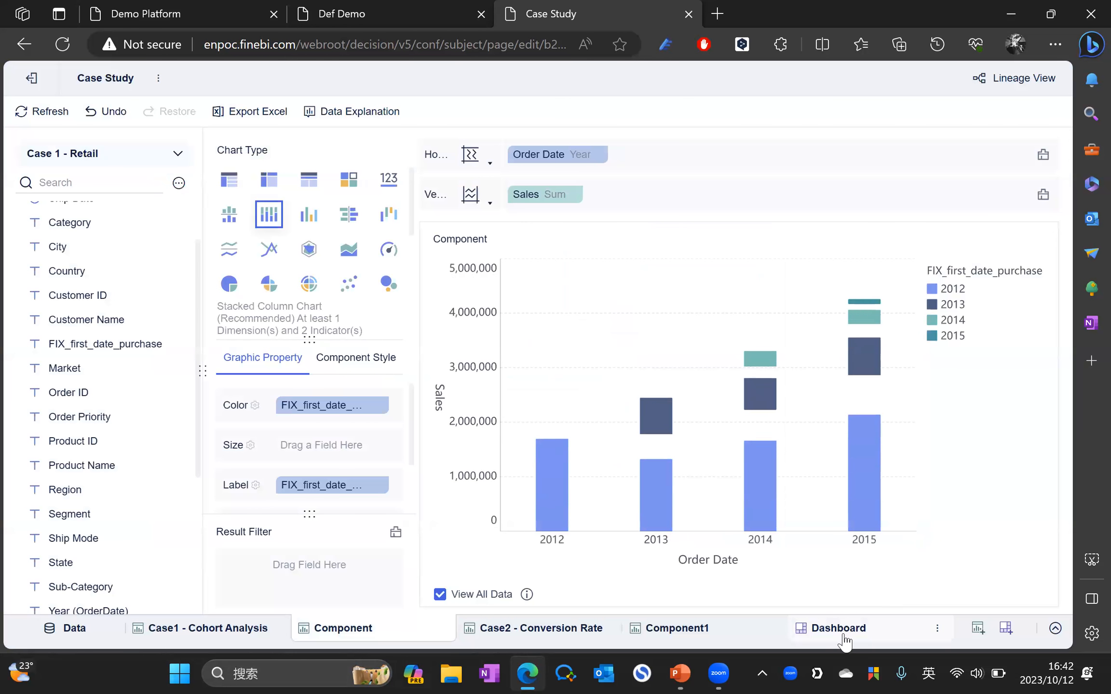
{"action": "left_click", "coordinate": [841, 628]}
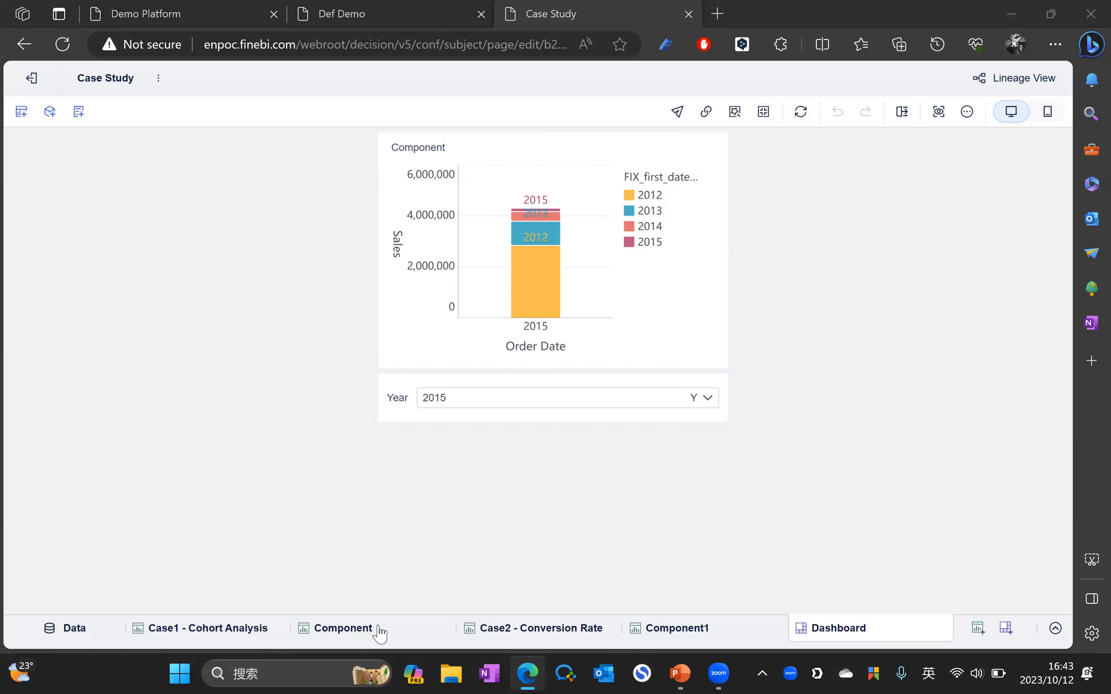
Step: Inspect the Order Date and Sales field menus in the chart editor without changing anything
{"action": "left_click", "coordinate": [354, 624]}
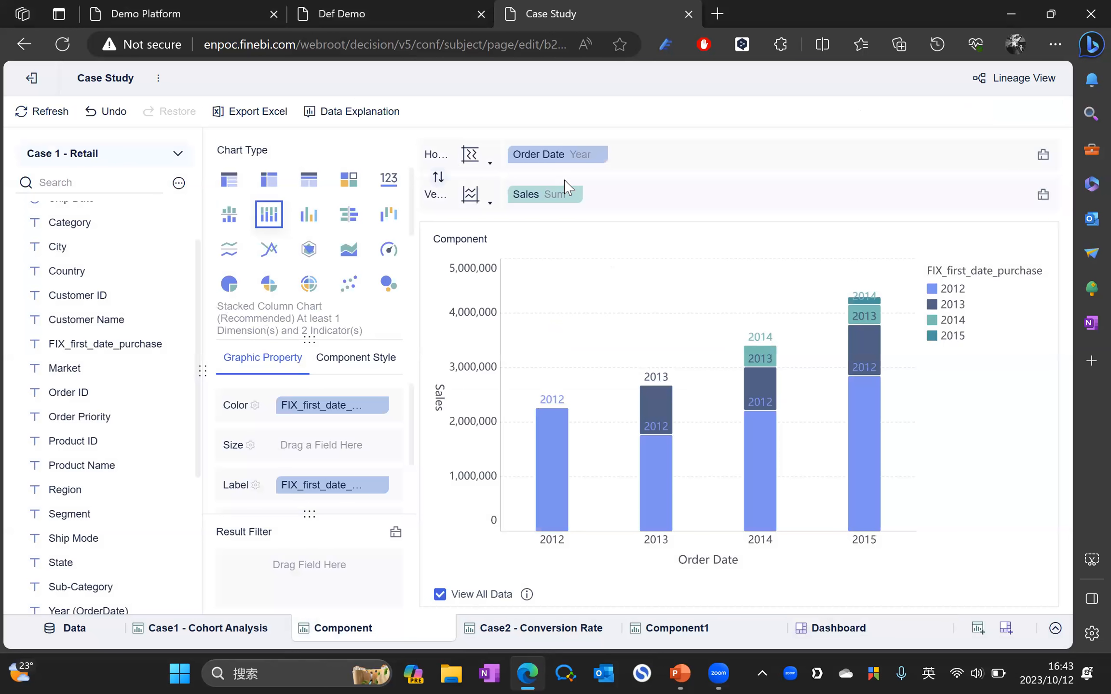
{"action": "left_click", "coordinate": [599, 155]}
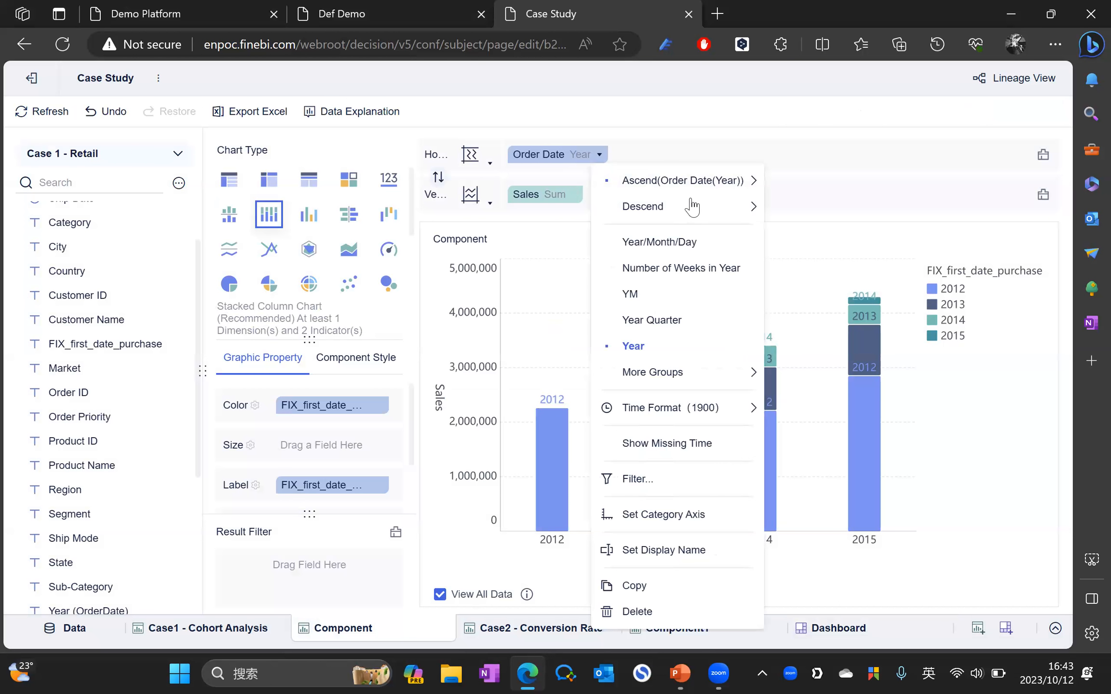
{"action": "mouse_move", "coordinate": [685, 200]}
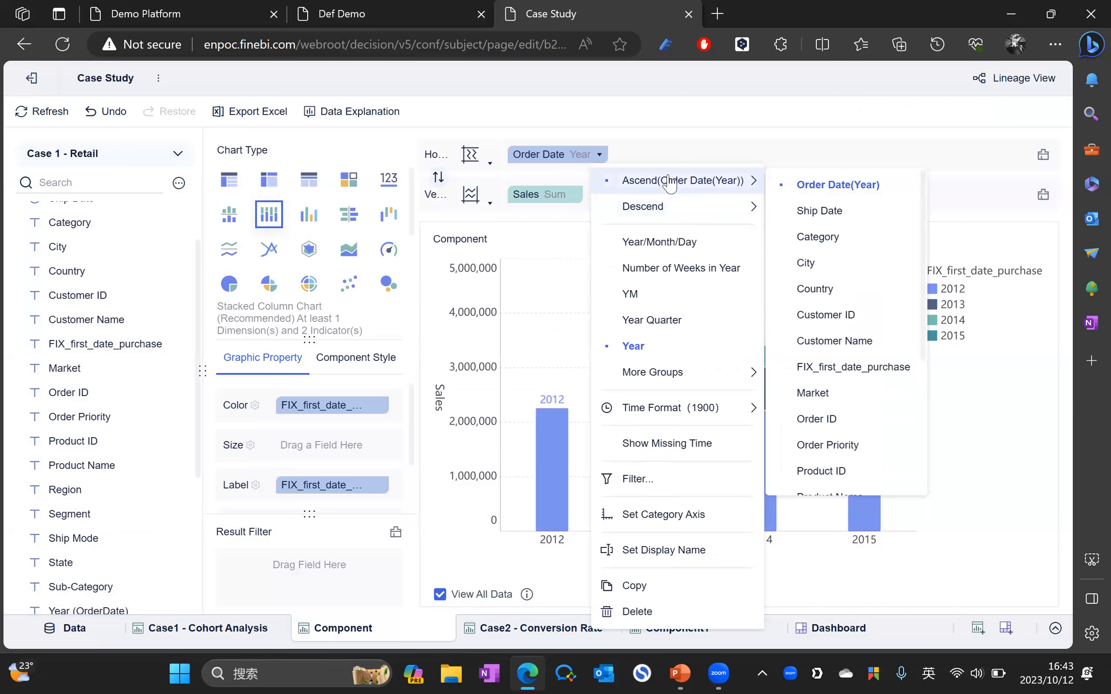
{"action": "left_click", "coordinate": [574, 195]}
{"action": "mouse_move", "coordinate": [651, 233]}
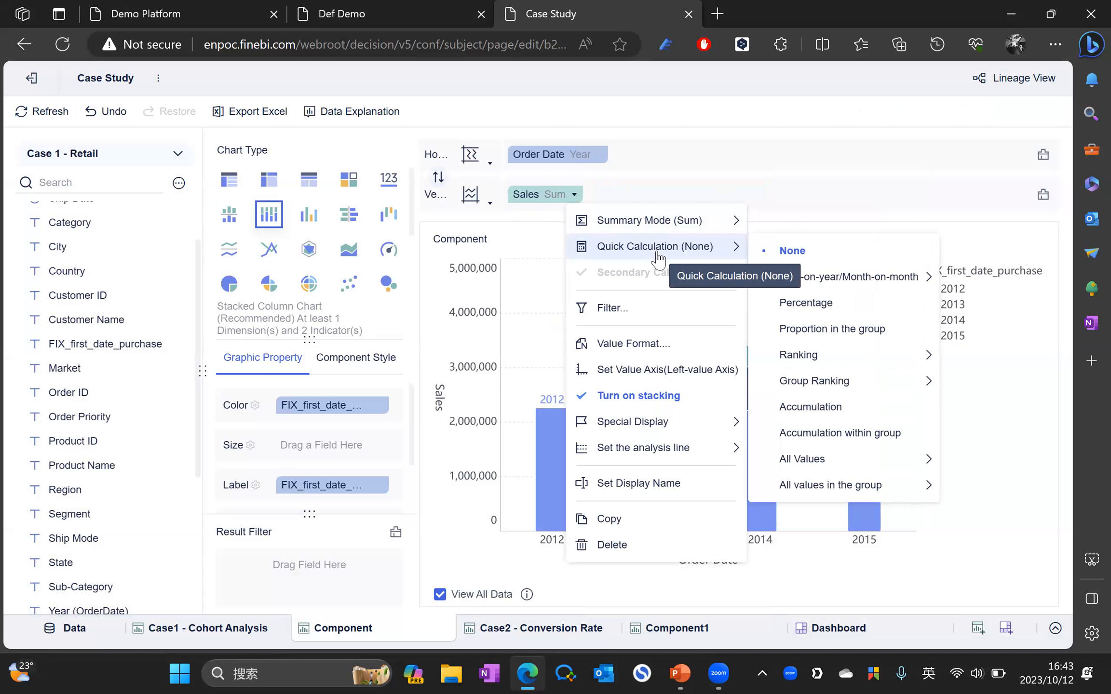
{"action": "left_click", "coordinate": [712, 126]}
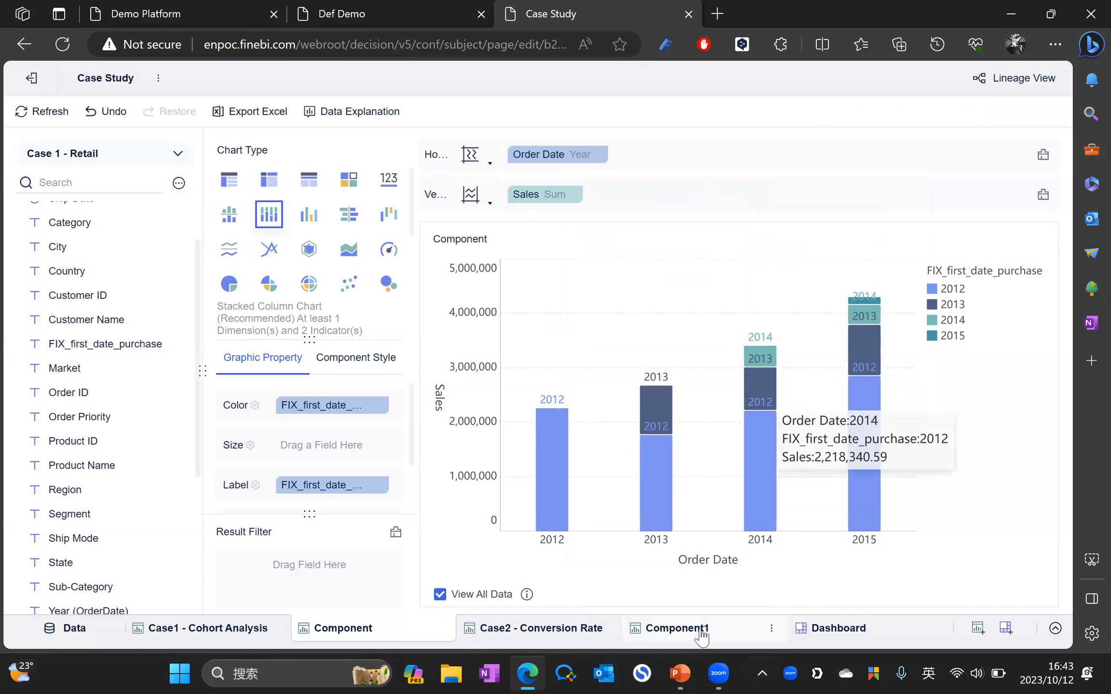
Step: Filter the dashboard Year to 2014 and open the Case2 - Conversion Rate chart
{"action": "left_click", "coordinate": [867, 635]}
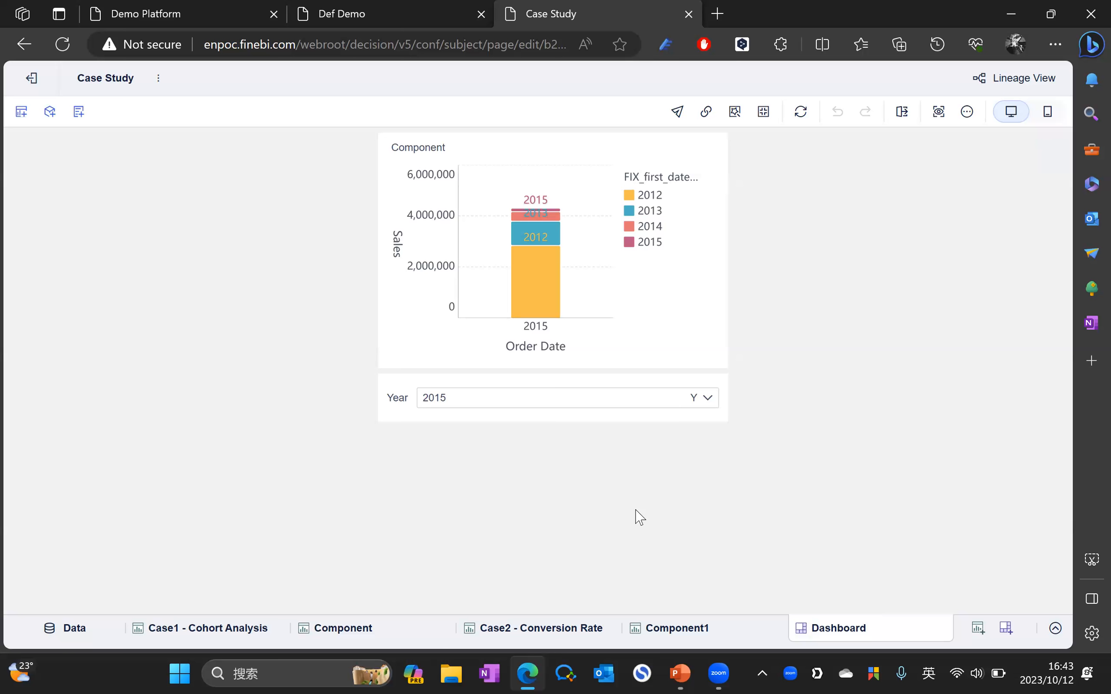
{"action": "left_click", "coordinate": [664, 415]}
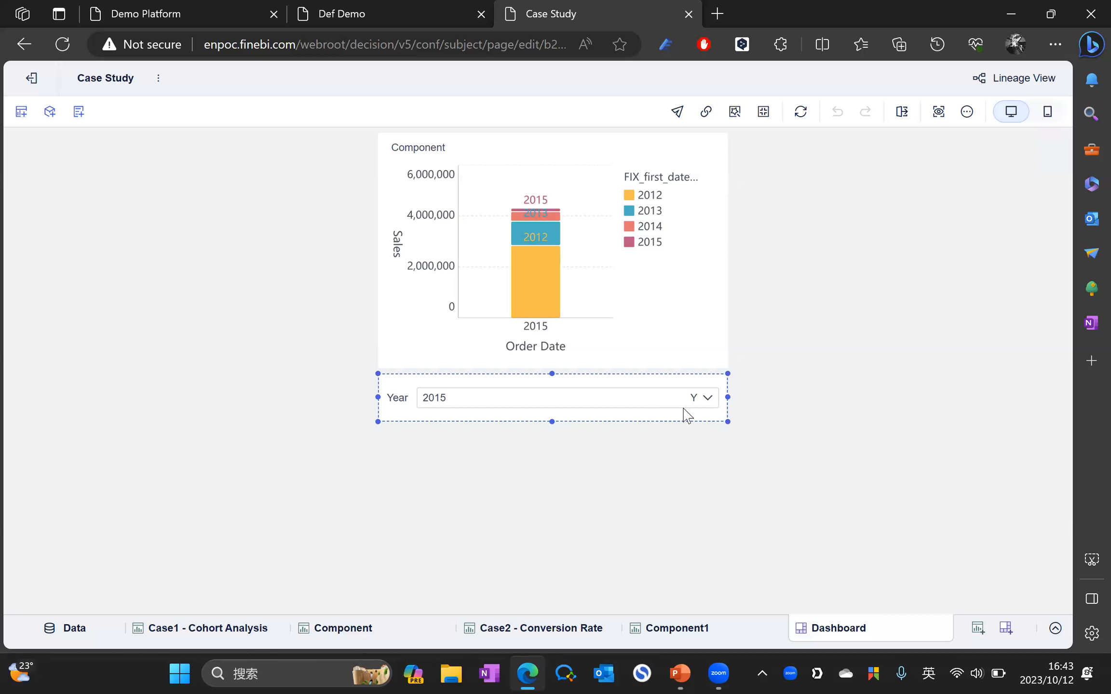
{"action": "left_click", "coordinate": [711, 403]}
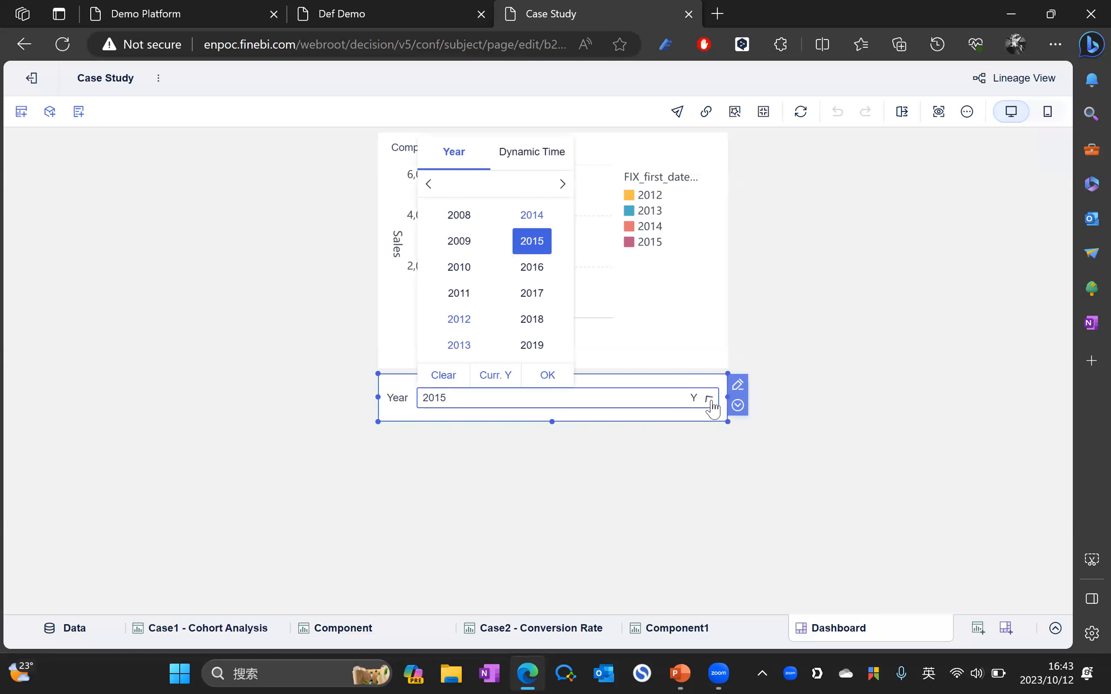
{"action": "left_click", "coordinate": [532, 215]}
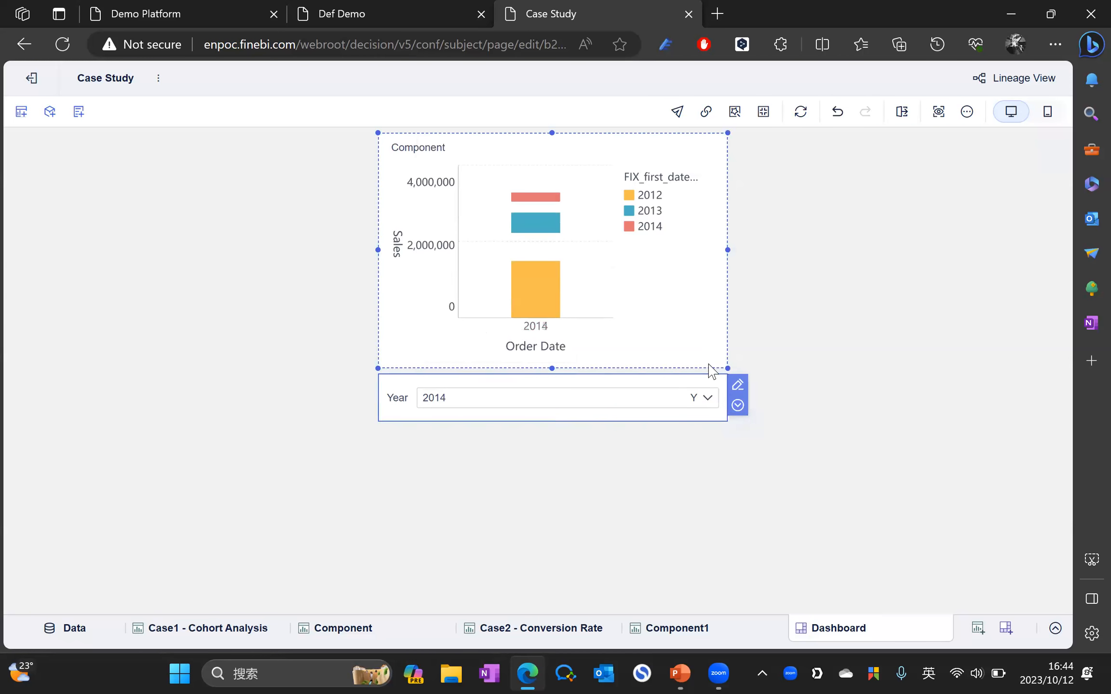
{"action": "left_click", "coordinate": [804, 440]}
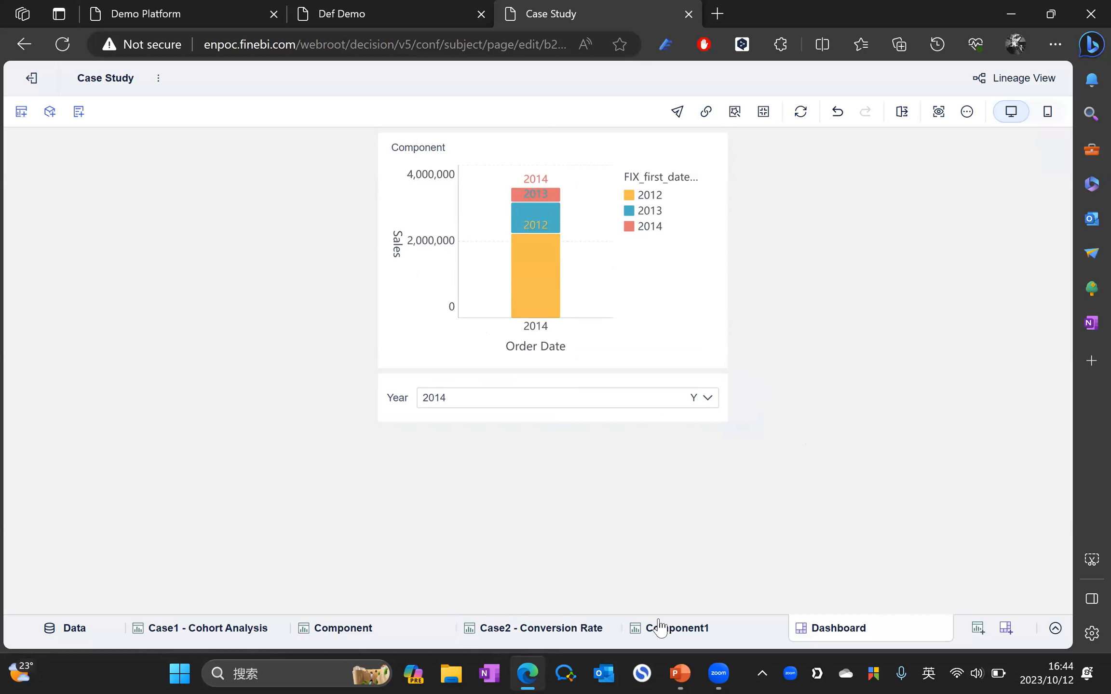
{"action": "left_click", "coordinate": [549, 635]}
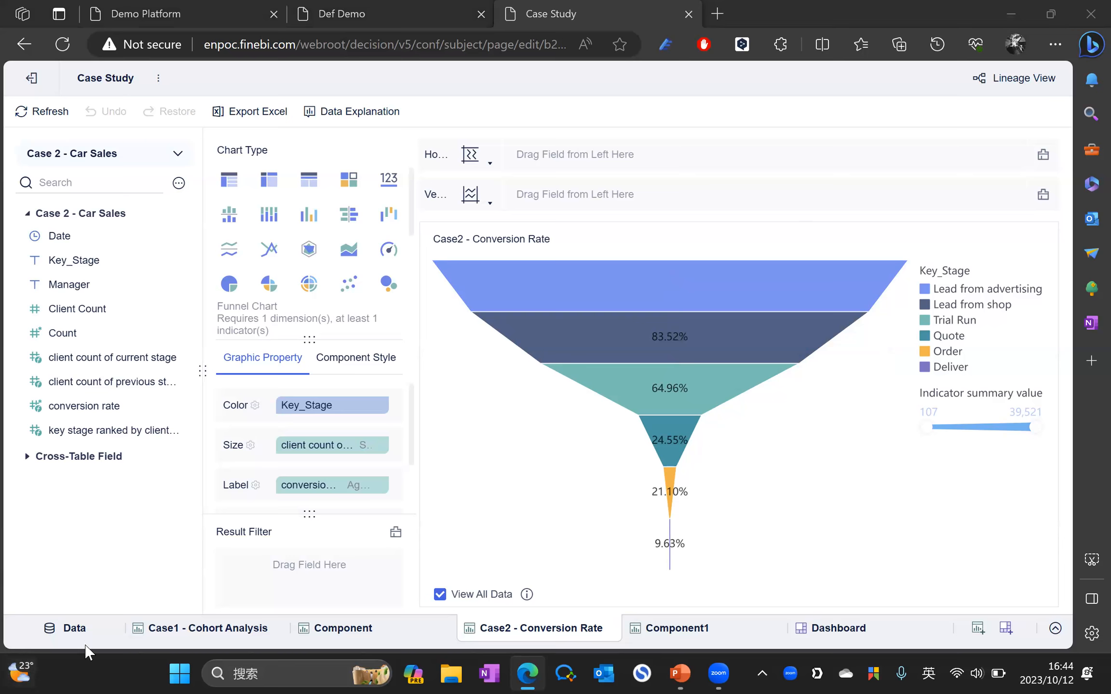
{"action": "left_click", "coordinate": [88, 625]}
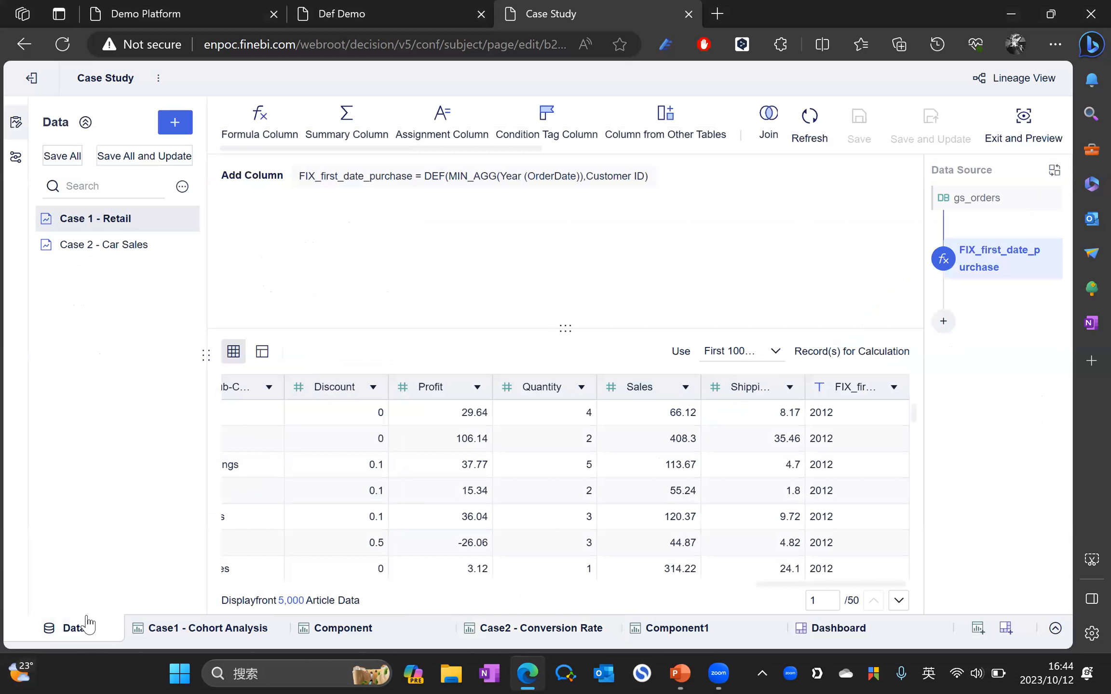
{"action": "left_click", "coordinate": [159, 255]}
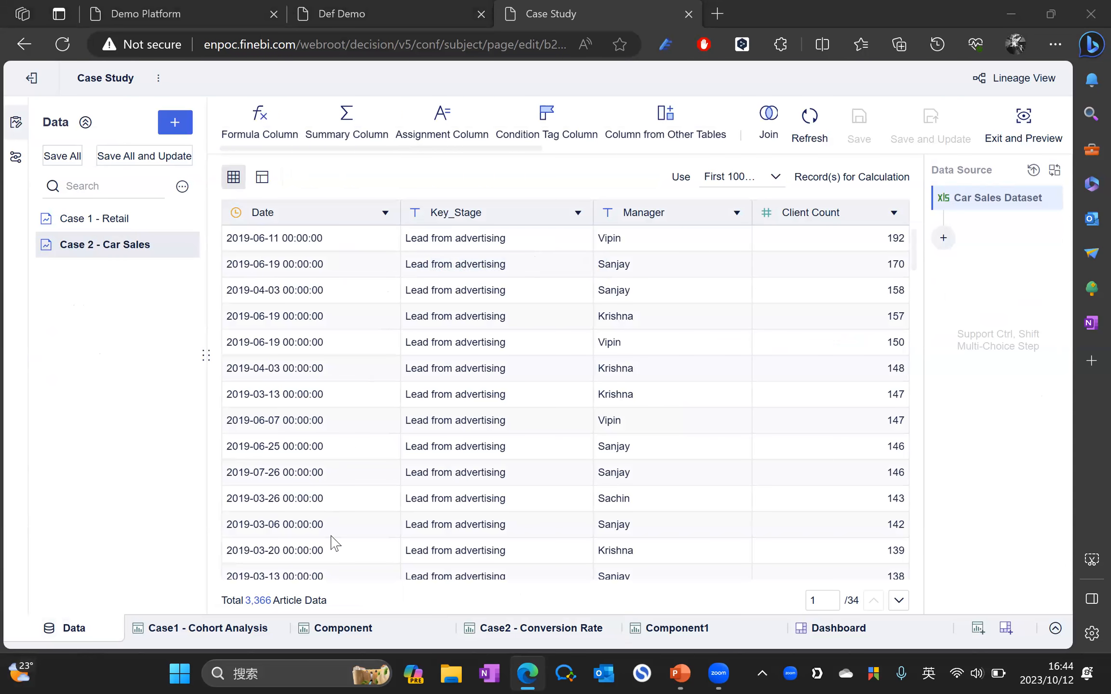
{"action": "left_click", "coordinate": [489, 633]}
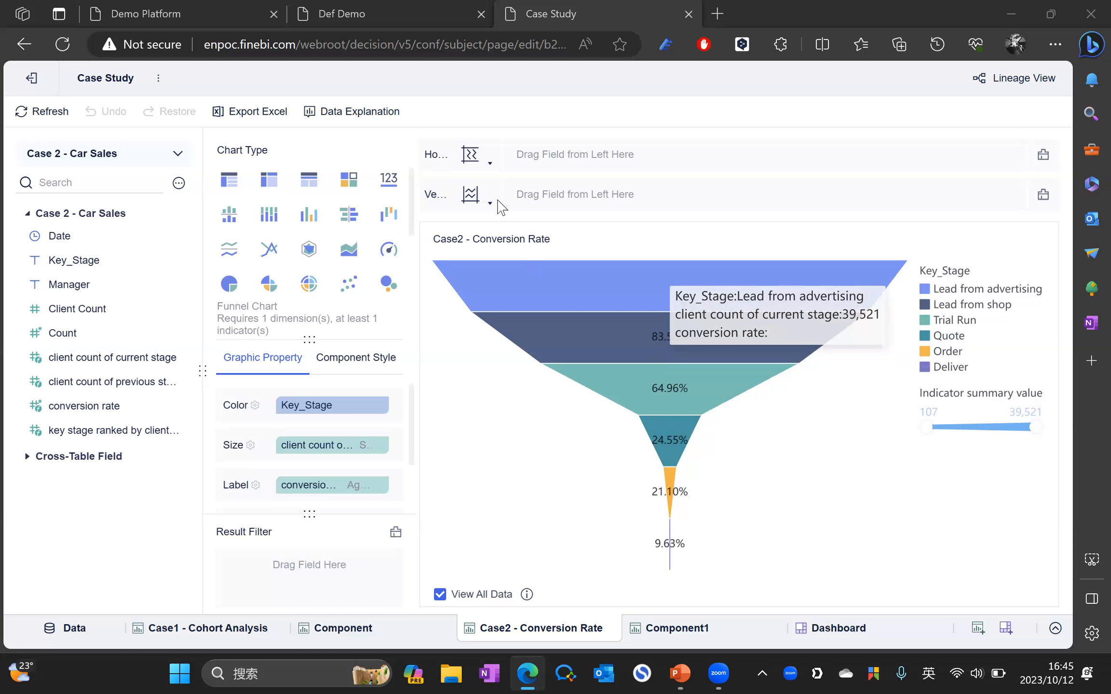
Step: Read the funnel segment values, then open the empty Component1 chart on Case 2 - Car Sales
{"action": "mouse_move", "coordinate": [670, 295]}
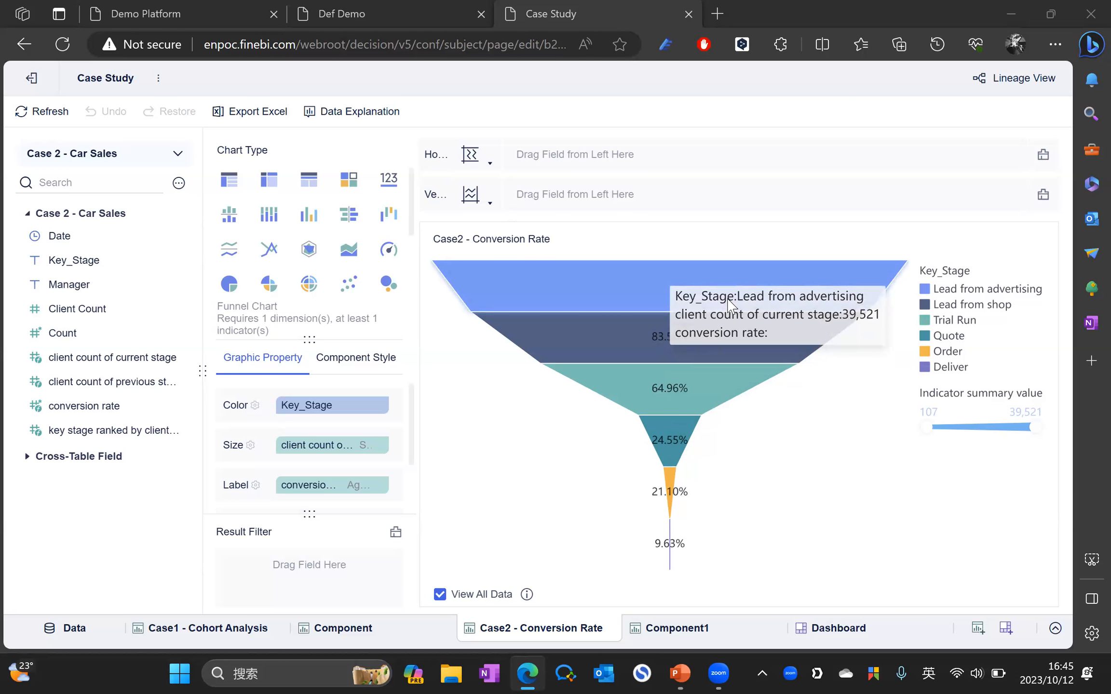
{"action": "mouse_move", "coordinate": [705, 337]}
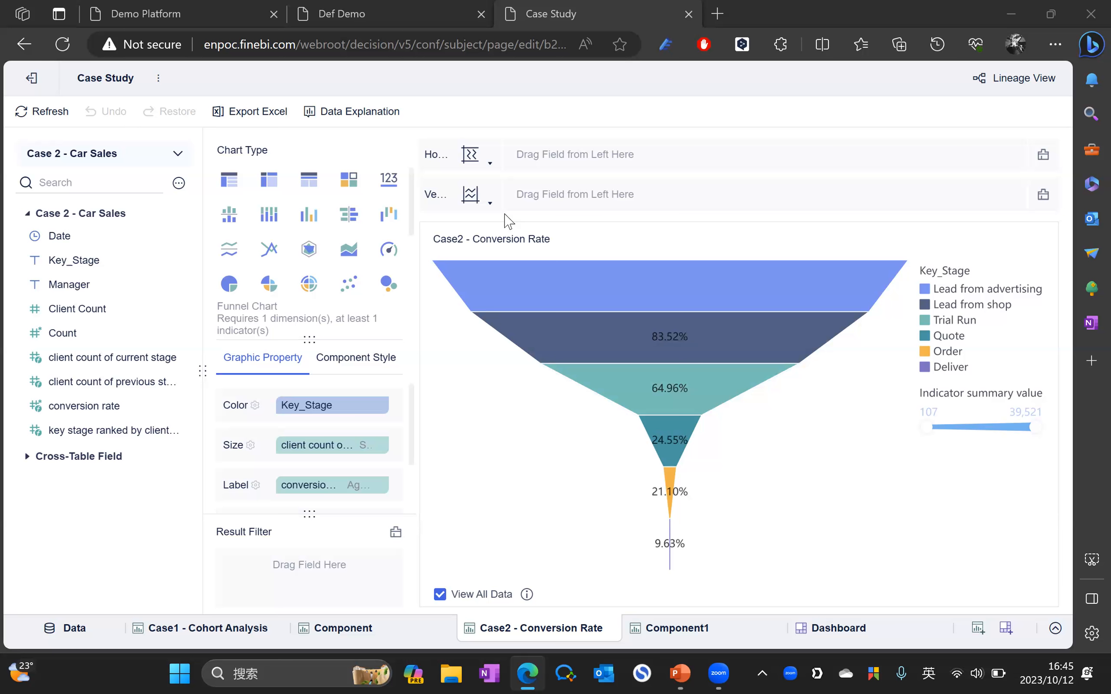
{"action": "left_click", "coordinate": [677, 627]}
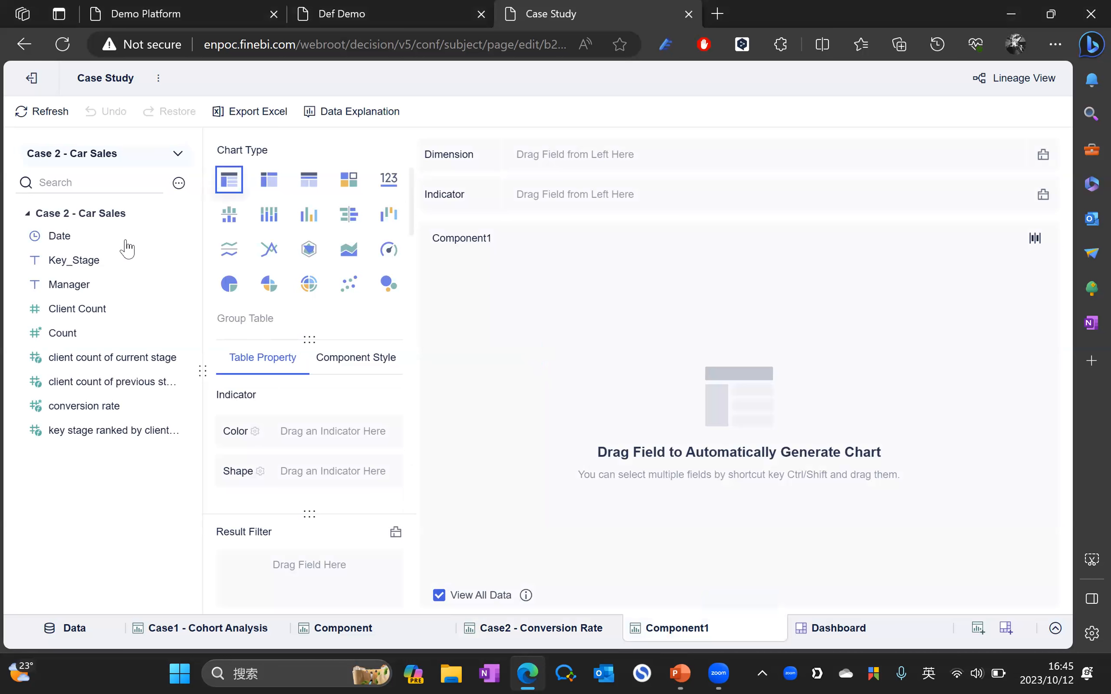
{"action": "left_click", "coordinate": [180, 184]}
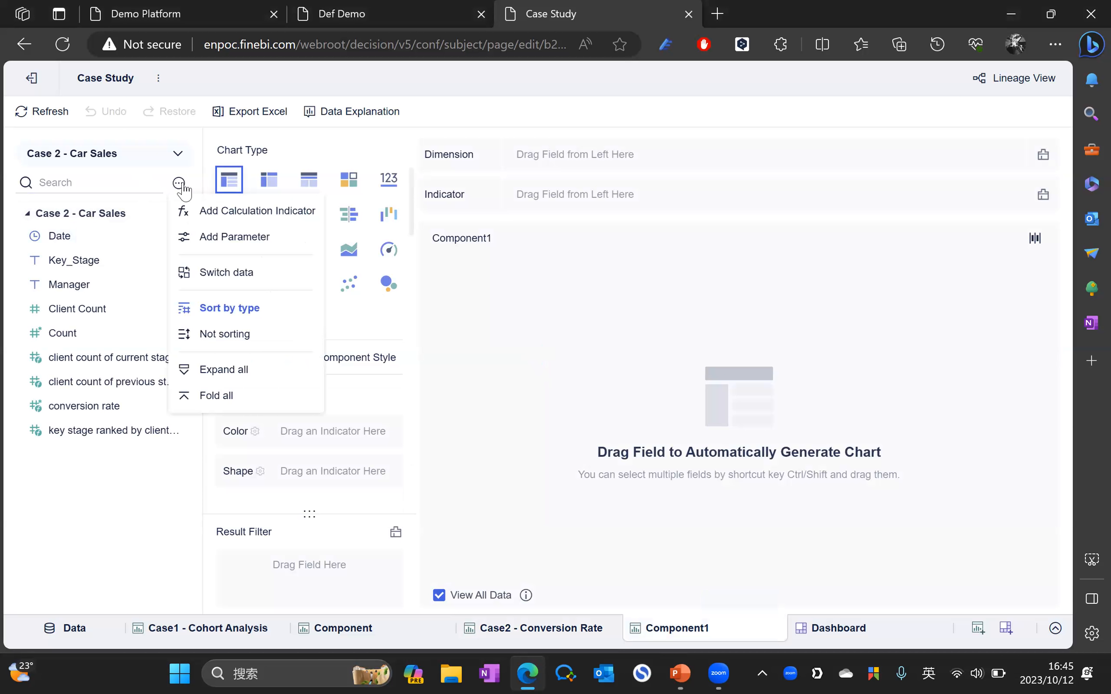
{"action": "left_click", "coordinate": [220, 212]}
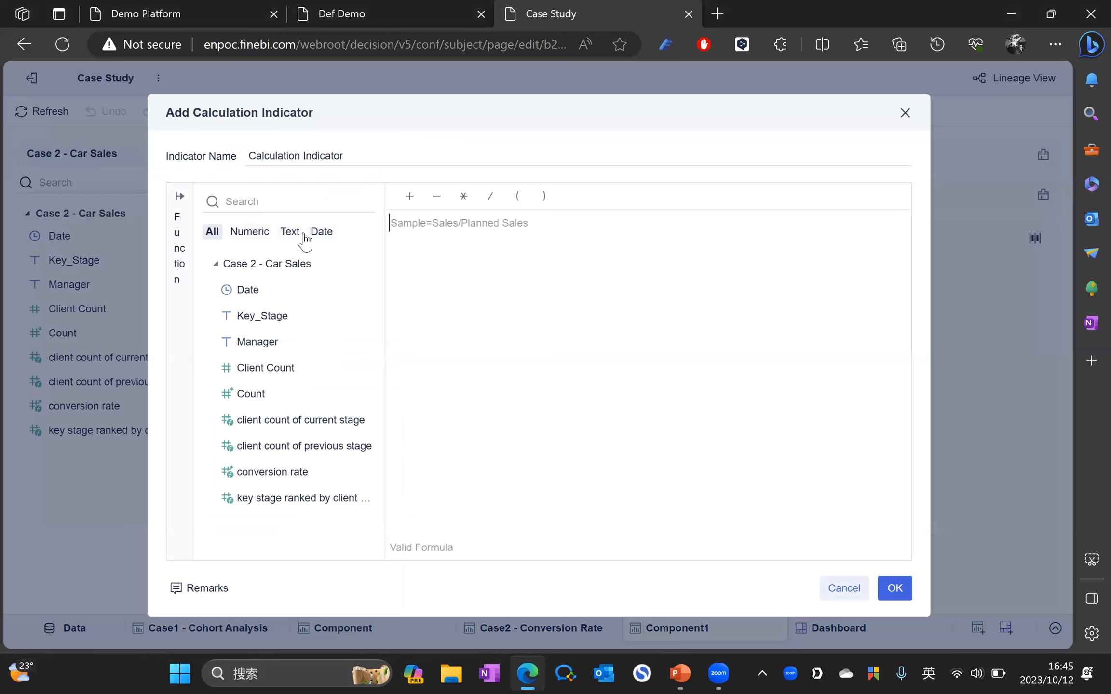
{"action": "left_click_drag", "start_coordinate": [379, 160], "coordinate": [247, 160]}
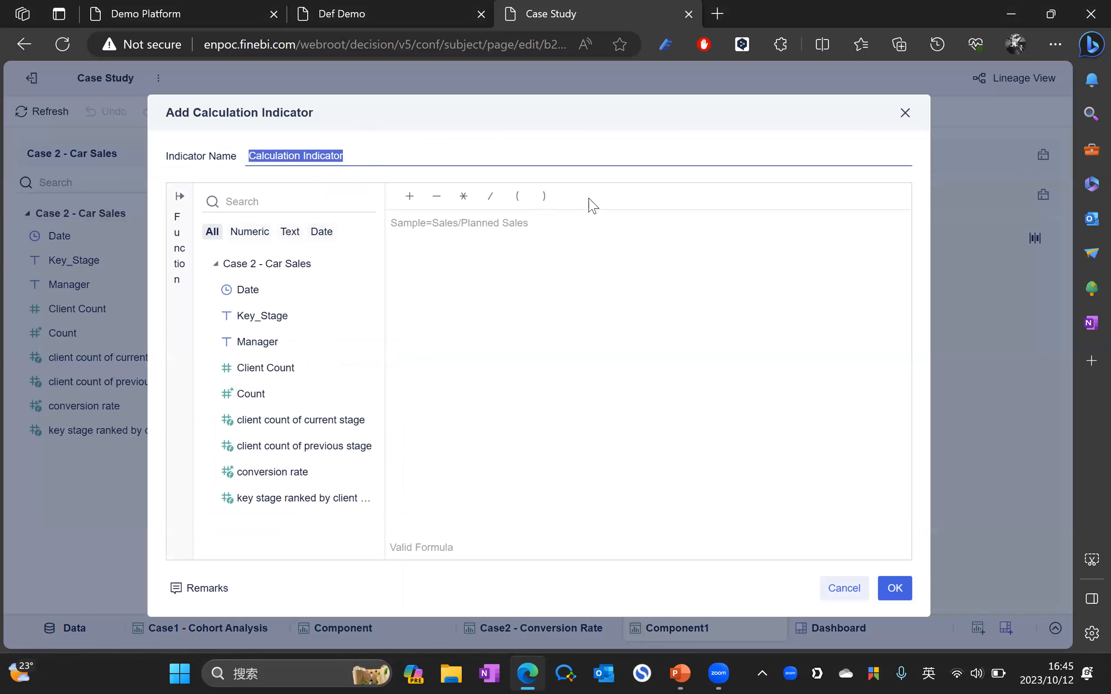
{"action": "type", "text": "clien"}
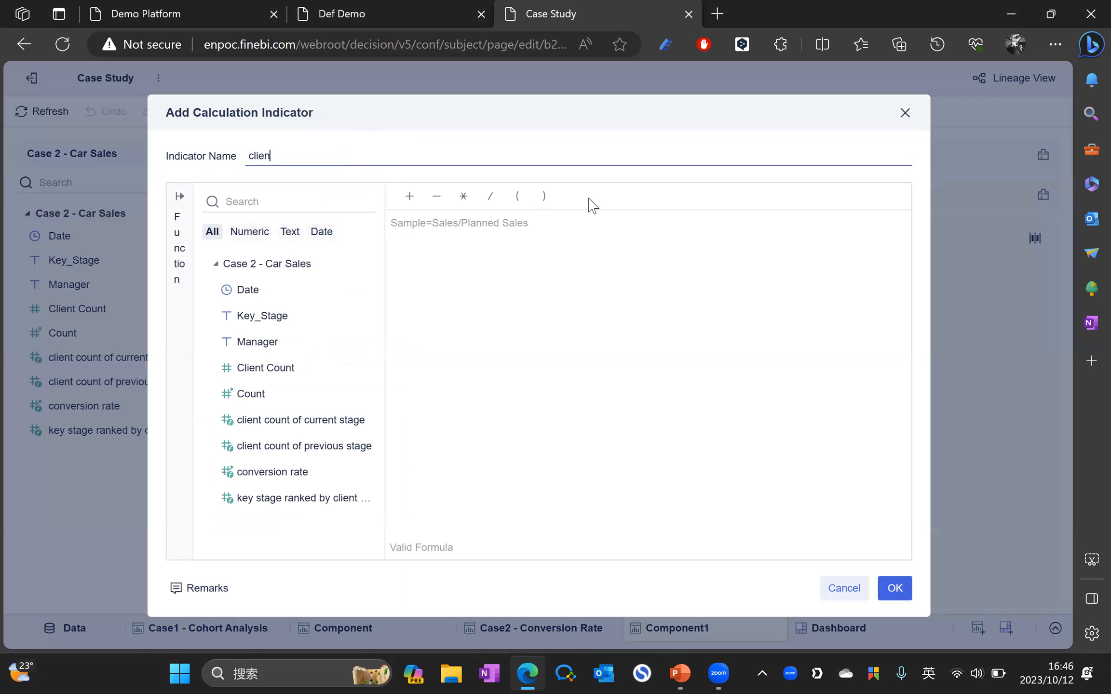
{"action": "type", "text": "t_count_for_each_node"}
{"action": "left_click", "coordinate": [489, 250]}
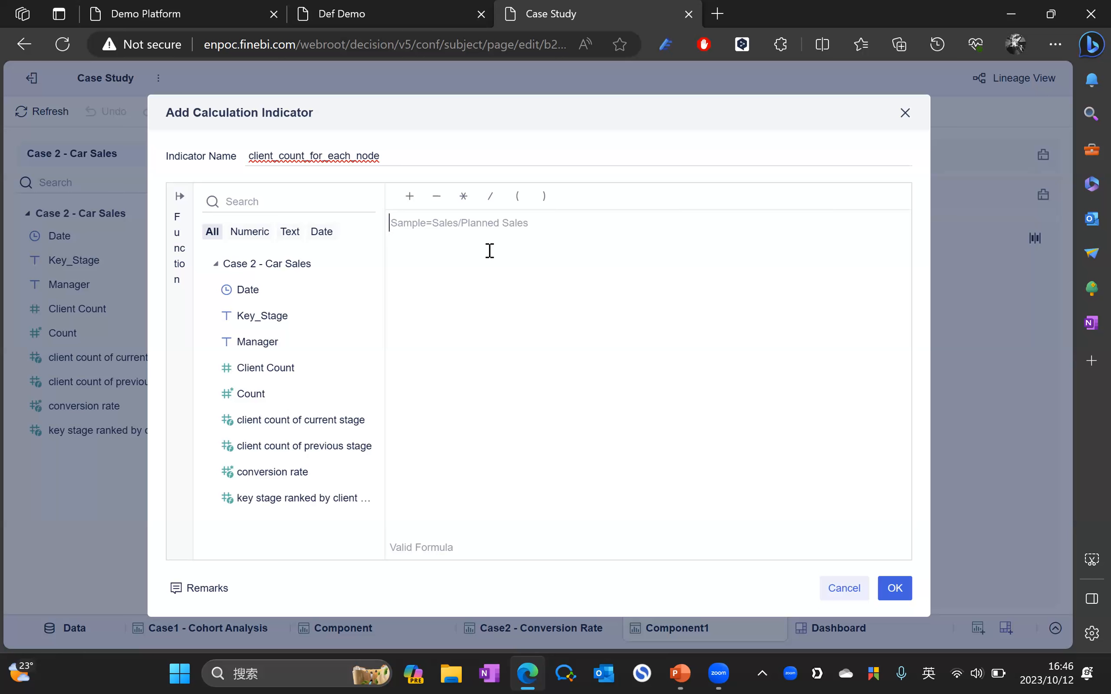
{"action": "key", "text": "Caps_Lock"}
{"action": "type", "text": "DEF"}
{"action": "key", "text": "Return"}
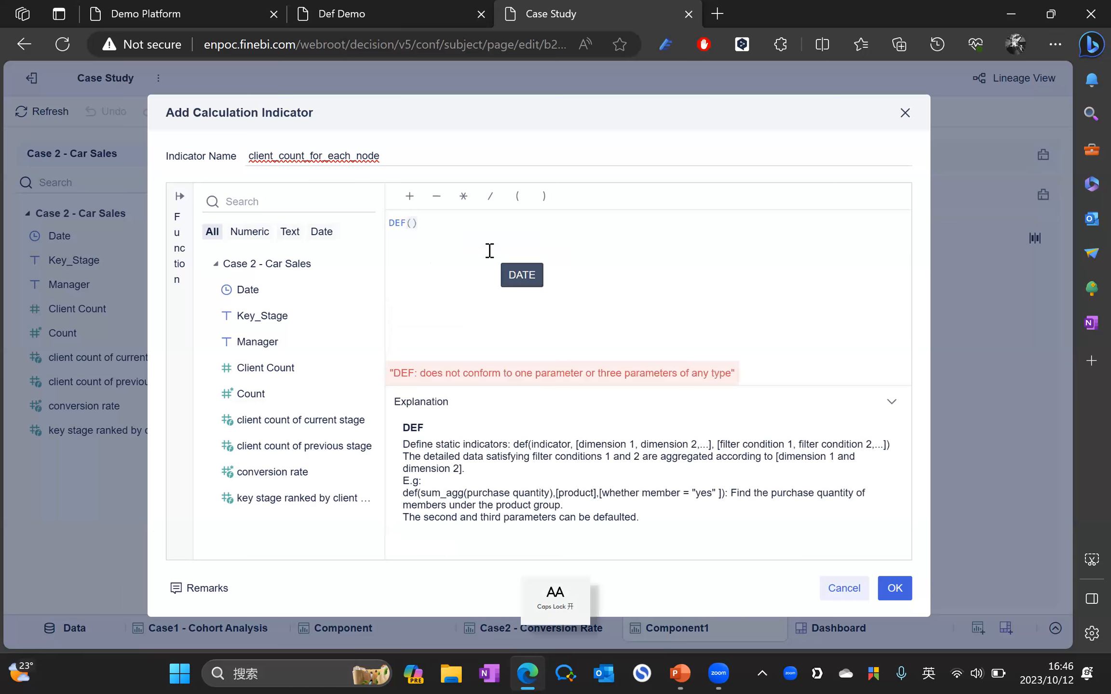
{"action": "type", "text": "SUM"}
{"action": "key", "text": "Return"}
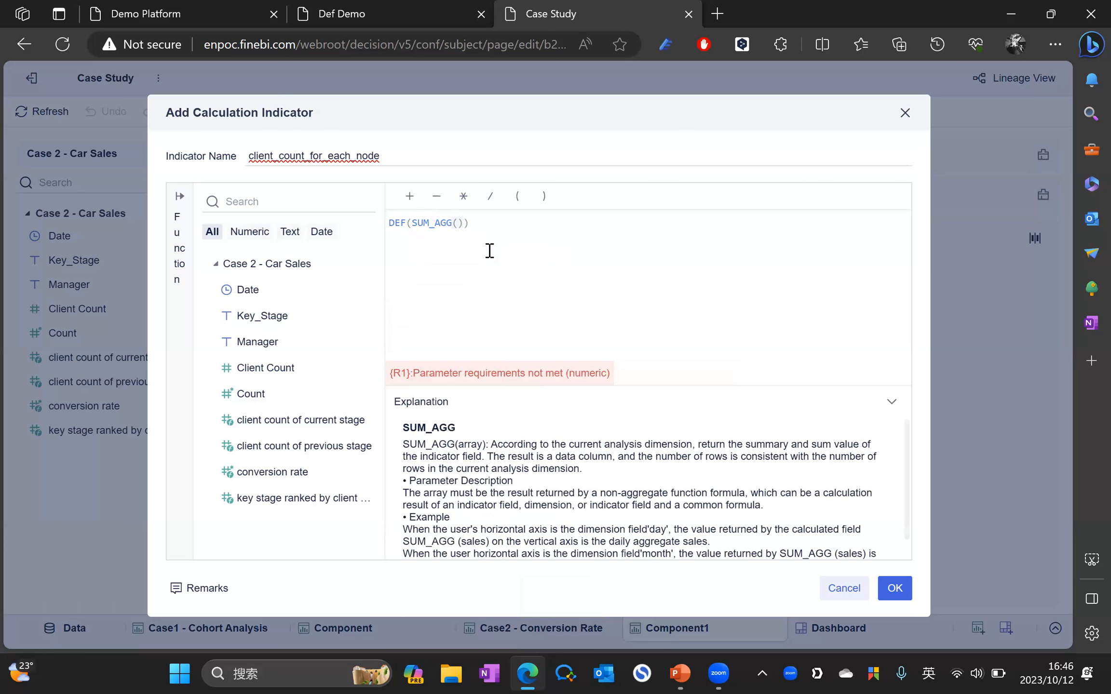
{"action": "type", "text": "C"}
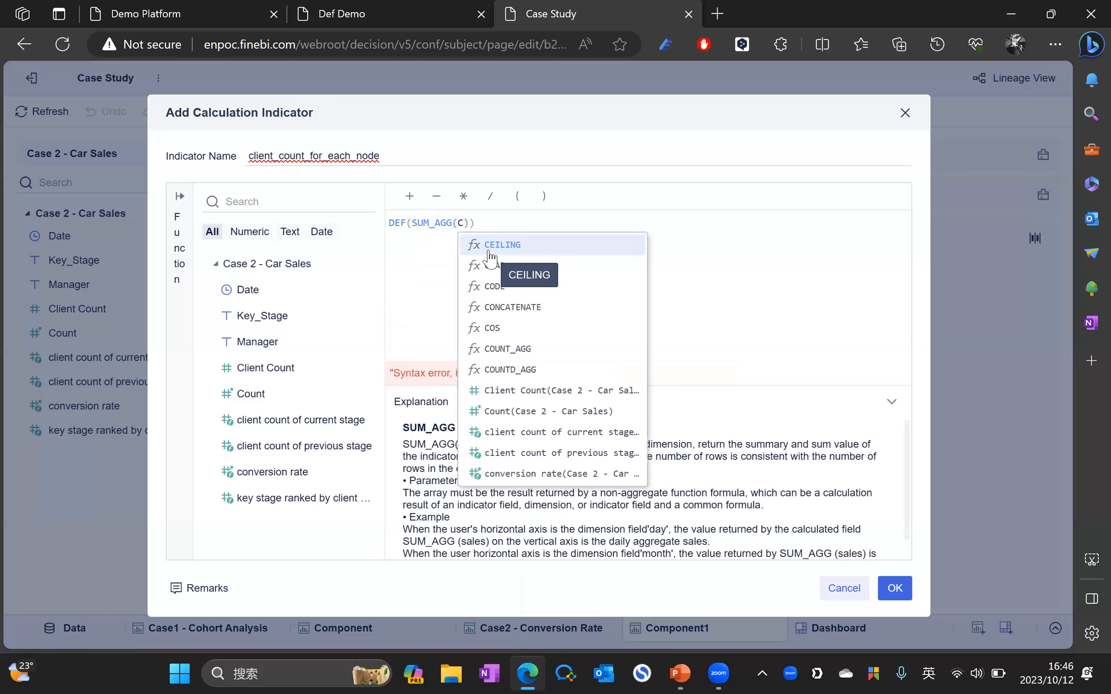
{"action": "key", "text": "BackSpace"}
{"action": "type", "text": "CLI"}
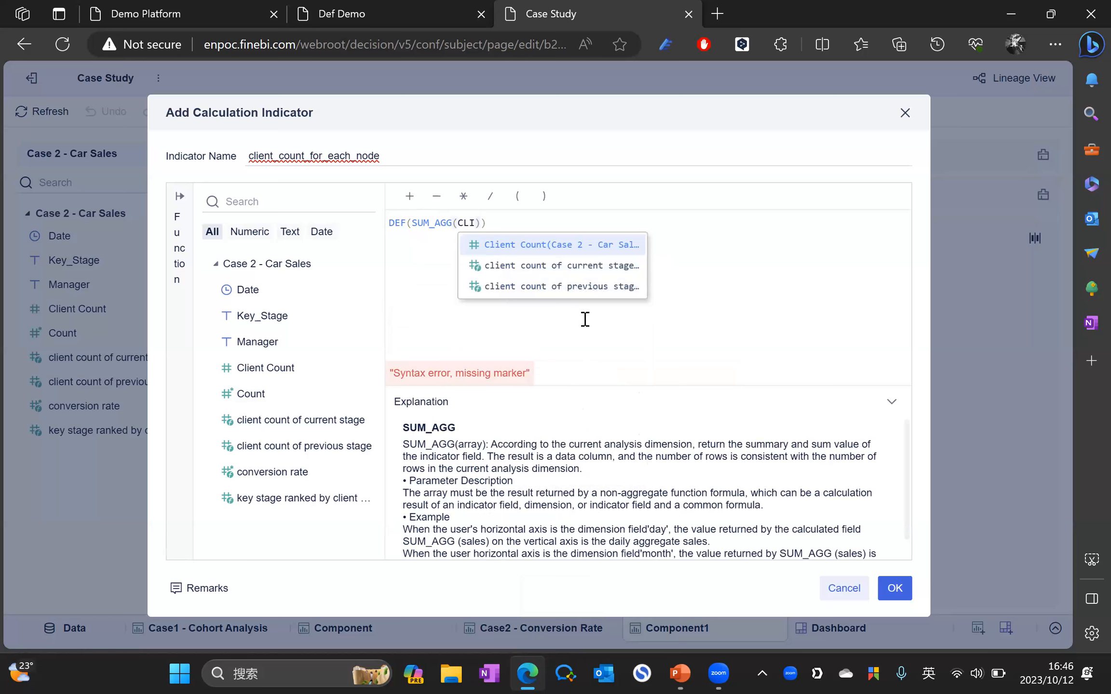
{"action": "left_click", "coordinate": [905, 117]}
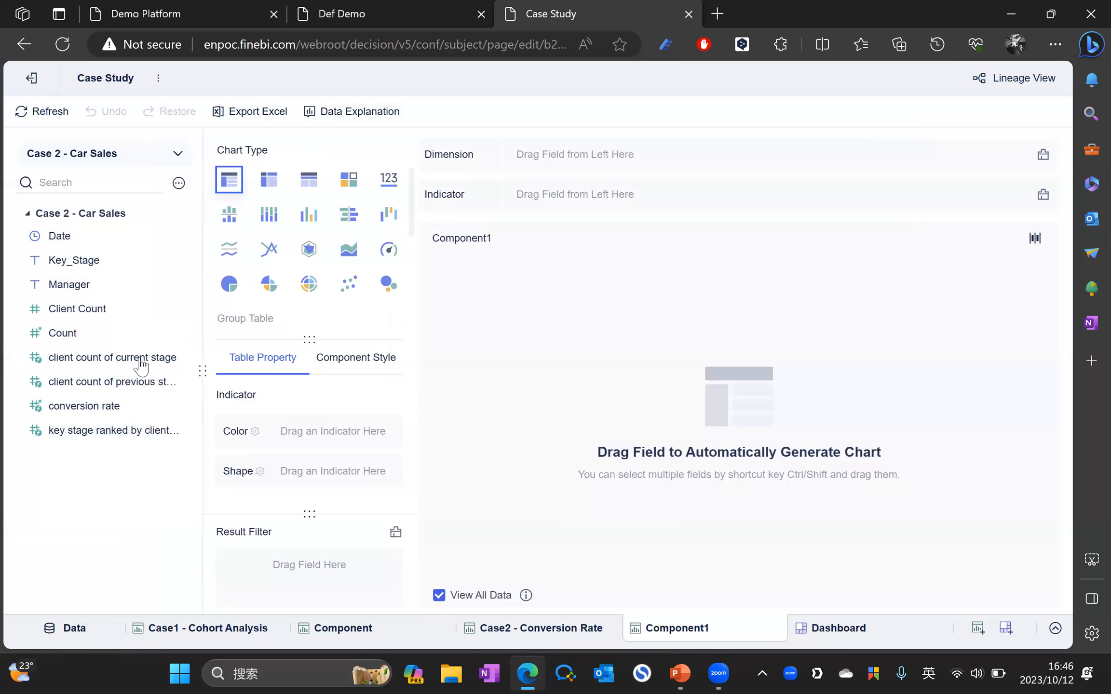
Step: Review the DEF(SUM_AGG(Client Count), Key_Stage) formula of client count of current stage and keep it
{"action": "left_click", "coordinate": [179, 357]}
{"action": "left_click", "coordinate": [221, 388]}
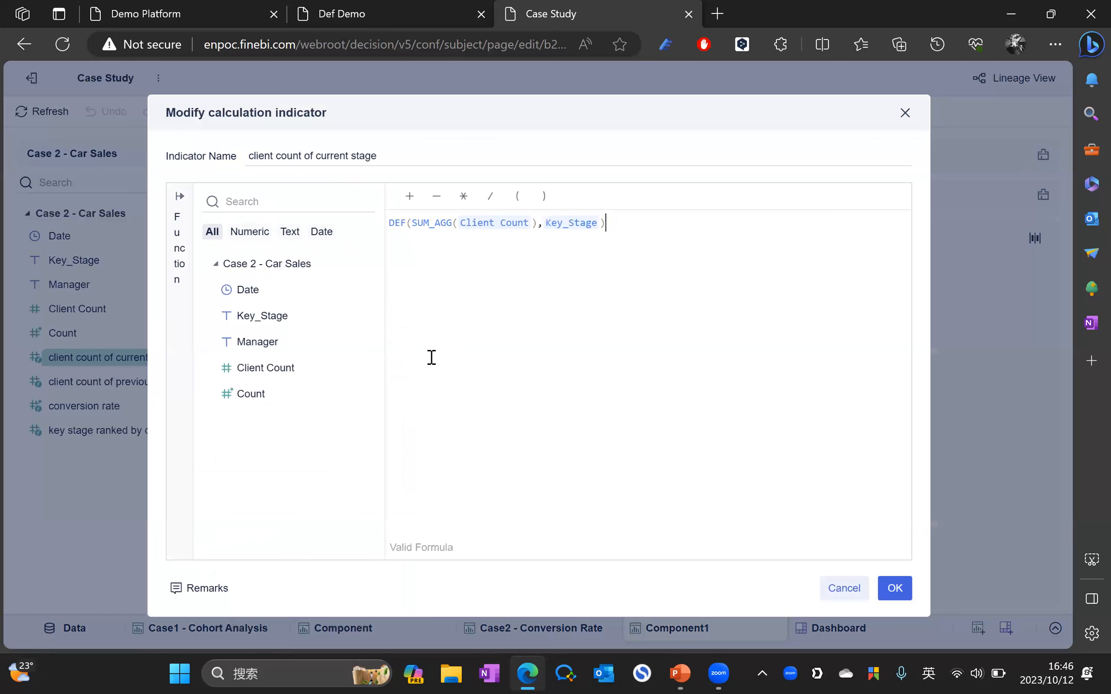
{"action": "left_click", "coordinate": [419, 231]}
{"action": "left_click_drag", "start_coordinate": [456, 231], "coordinate": [545, 271]}
{"action": "left_click", "coordinate": [593, 241]}
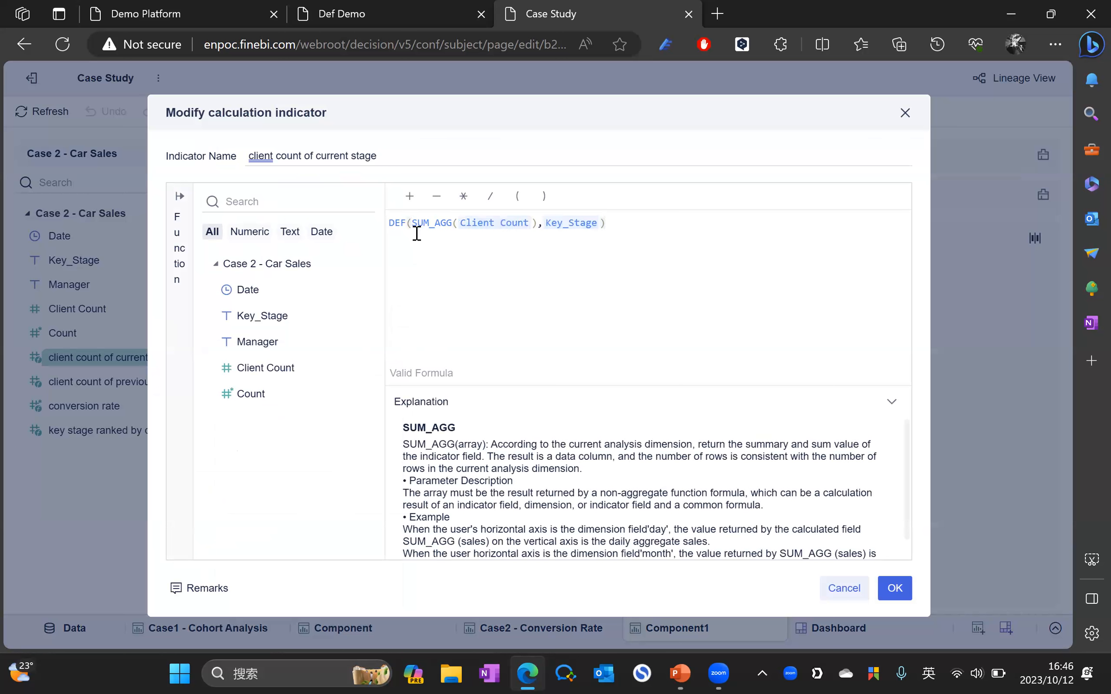
{"action": "left_click_drag", "start_coordinate": [388, 224], "coordinate": [466, 255]}
{"action": "left_click", "coordinate": [653, 236]}
{"action": "left_click", "coordinate": [892, 590]}
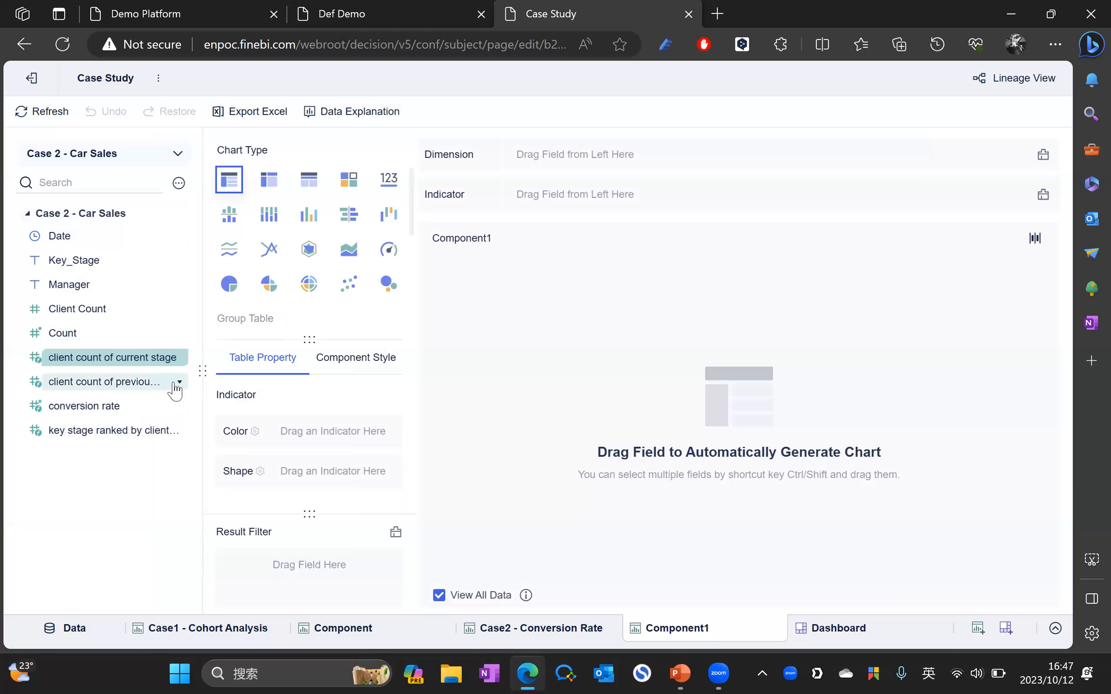
{"action": "left_click", "coordinate": [180, 430]}
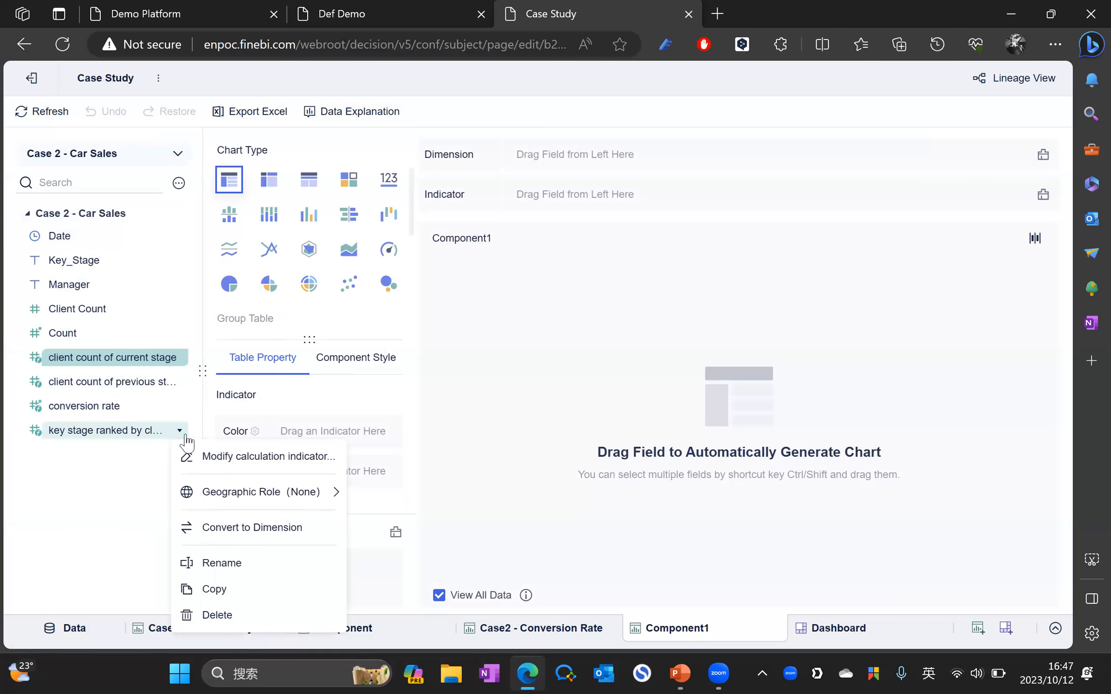
{"action": "left_click", "coordinate": [220, 456]}
{"action": "left_click", "coordinate": [634, 255]}
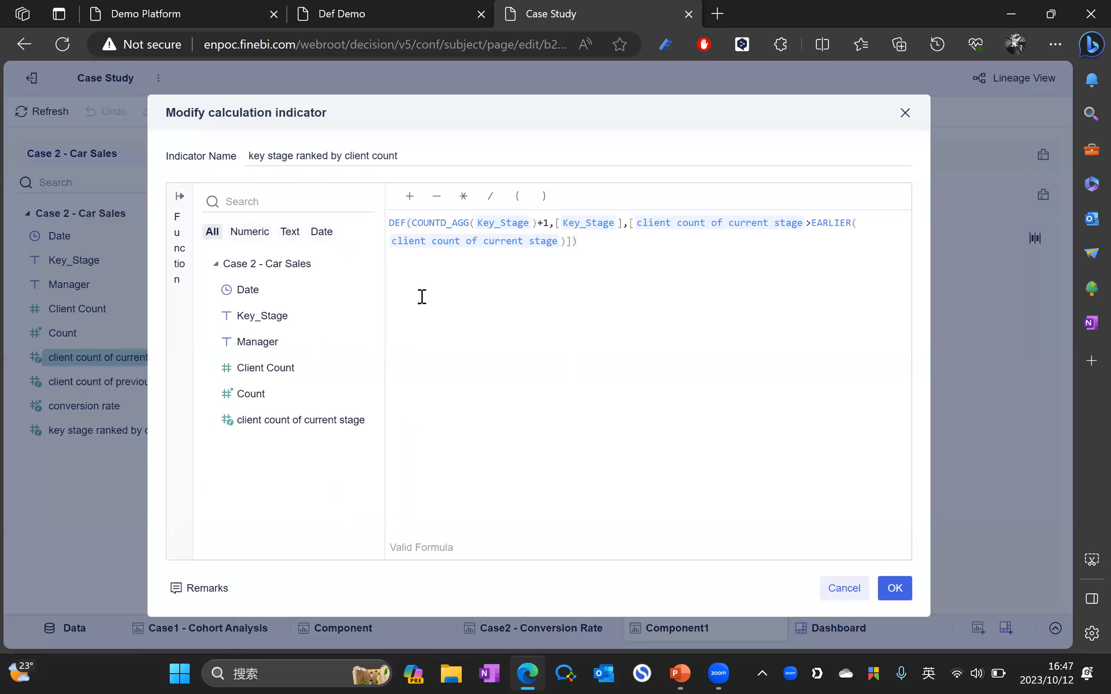
{"action": "left_click", "coordinate": [414, 223]}
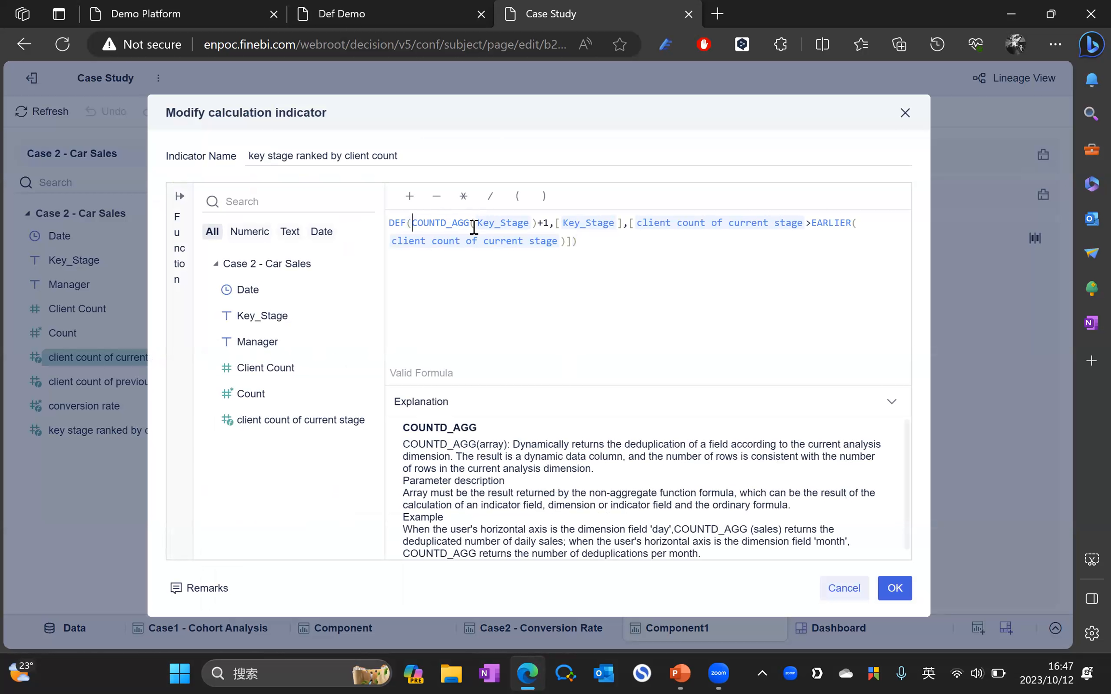
{"action": "left_click", "coordinate": [513, 224], "text": "shift"}
{"action": "left_click", "coordinate": [549, 223], "text": "shift"}
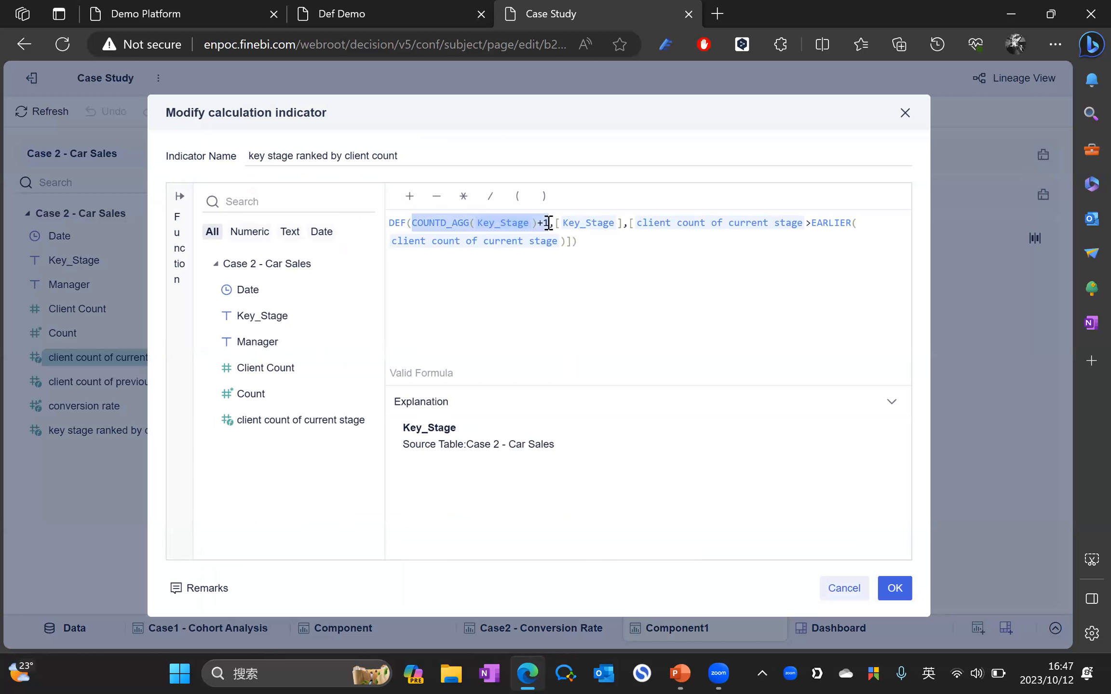
{"action": "left_click", "coordinate": [628, 249]}
{"action": "left_click_drag", "start_coordinate": [549, 223], "coordinate": [413, 229]}
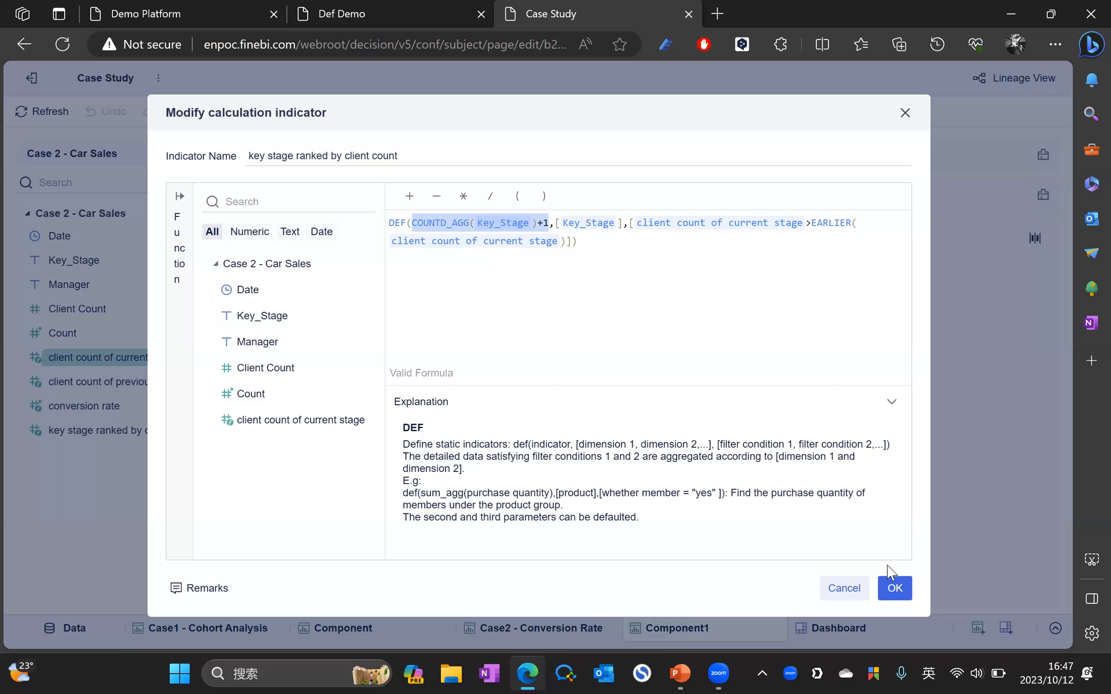
{"action": "left_click", "coordinate": [895, 589]}
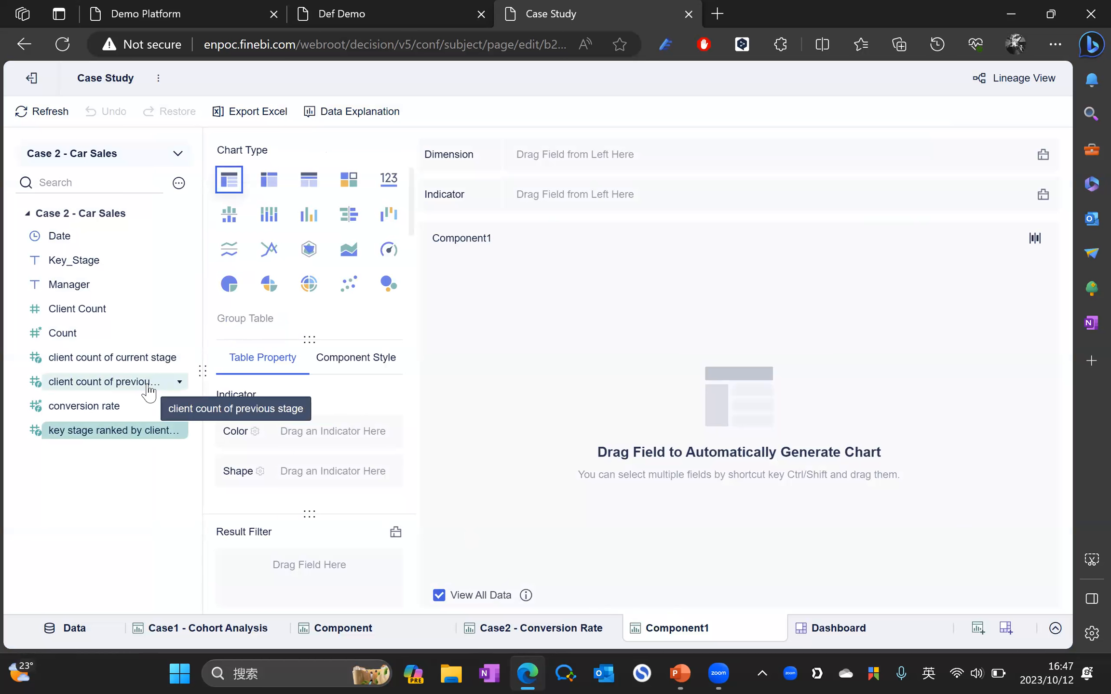
{"action": "left_click", "coordinate": [179, 381]}
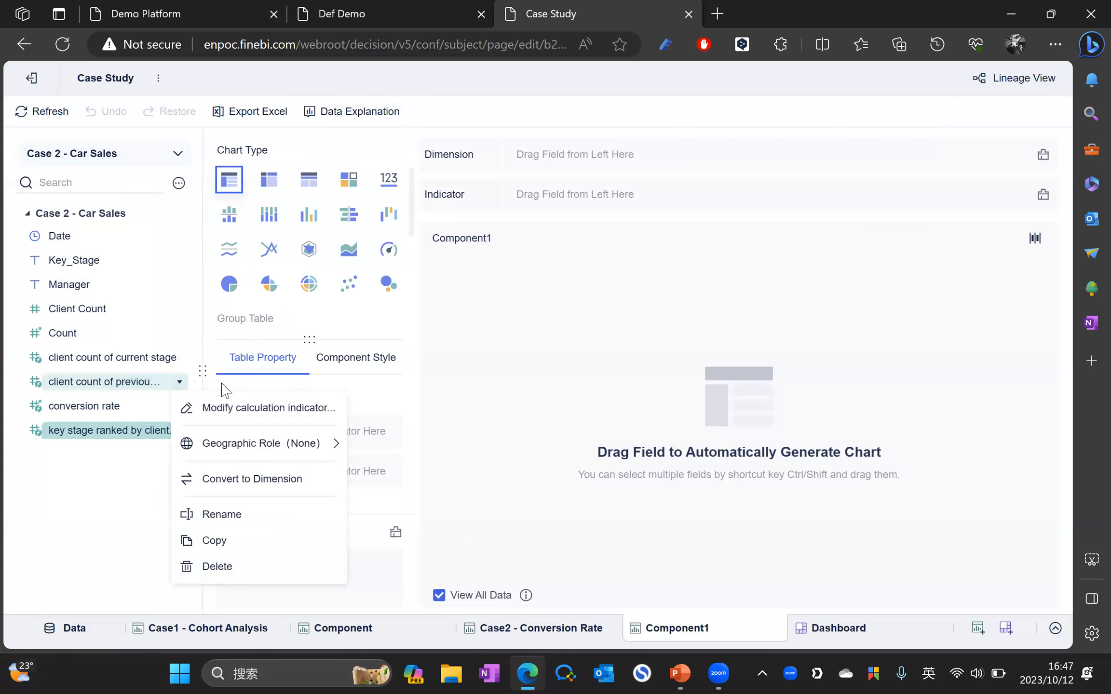
{"action": "left_click", "coordinate": [228, 408]}
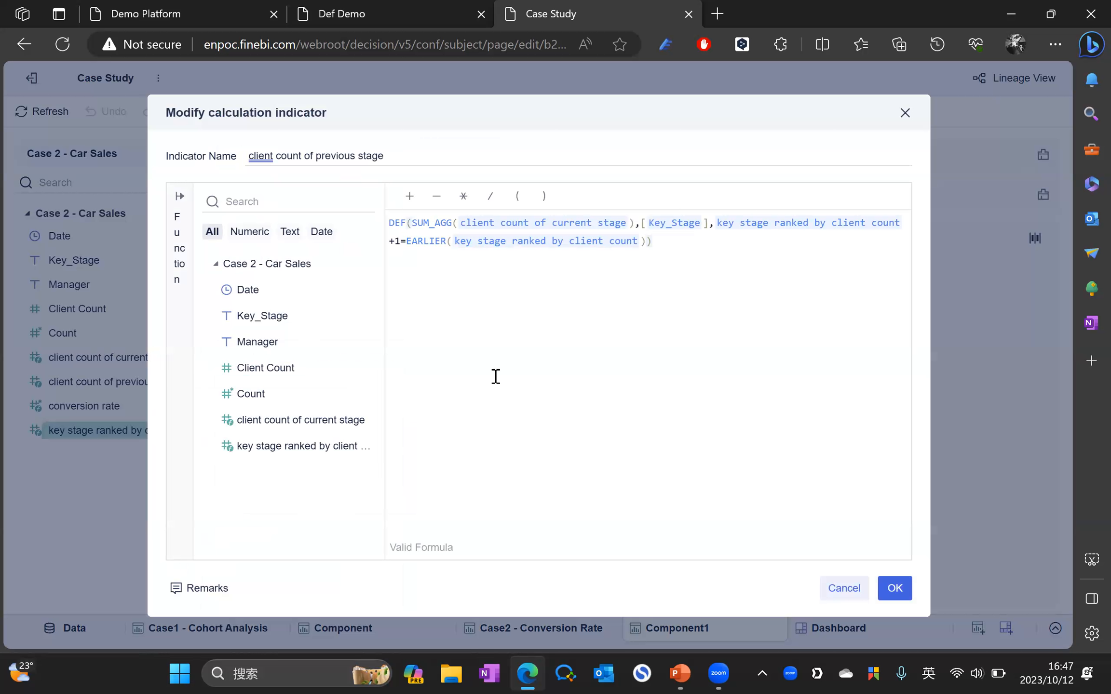
{"action": "left_click", "coordinate": [905, 113]}
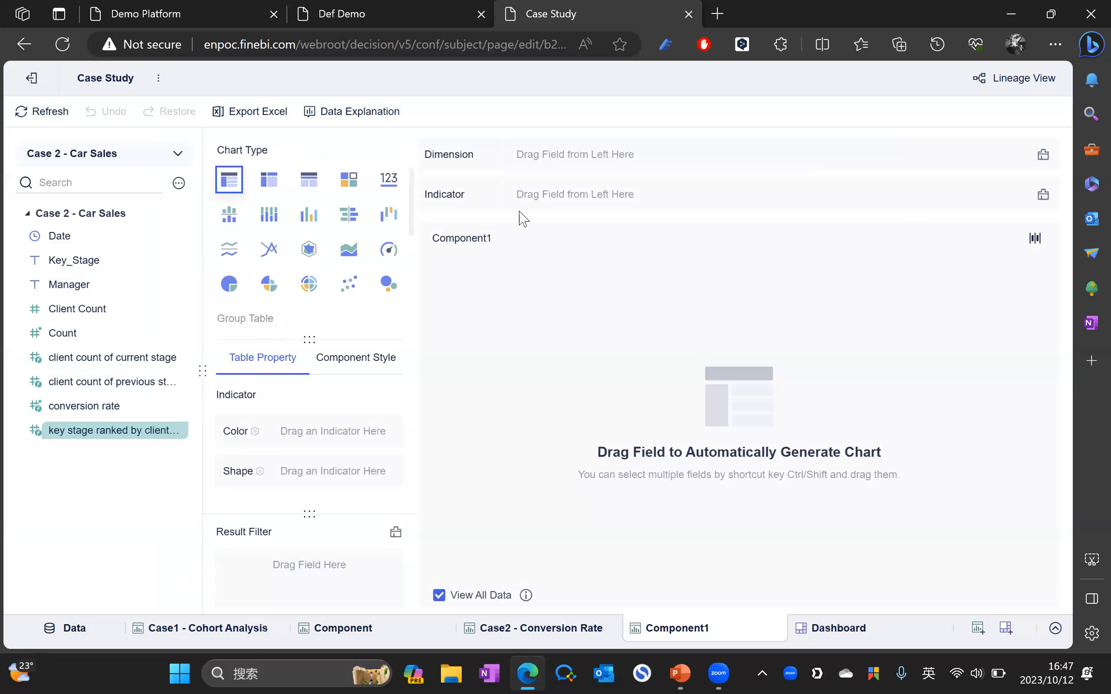
Step: Make Component1 a detail table with Key_Stage and both client count fields
{"action": "left_click", "coordinate": [314, 188]}
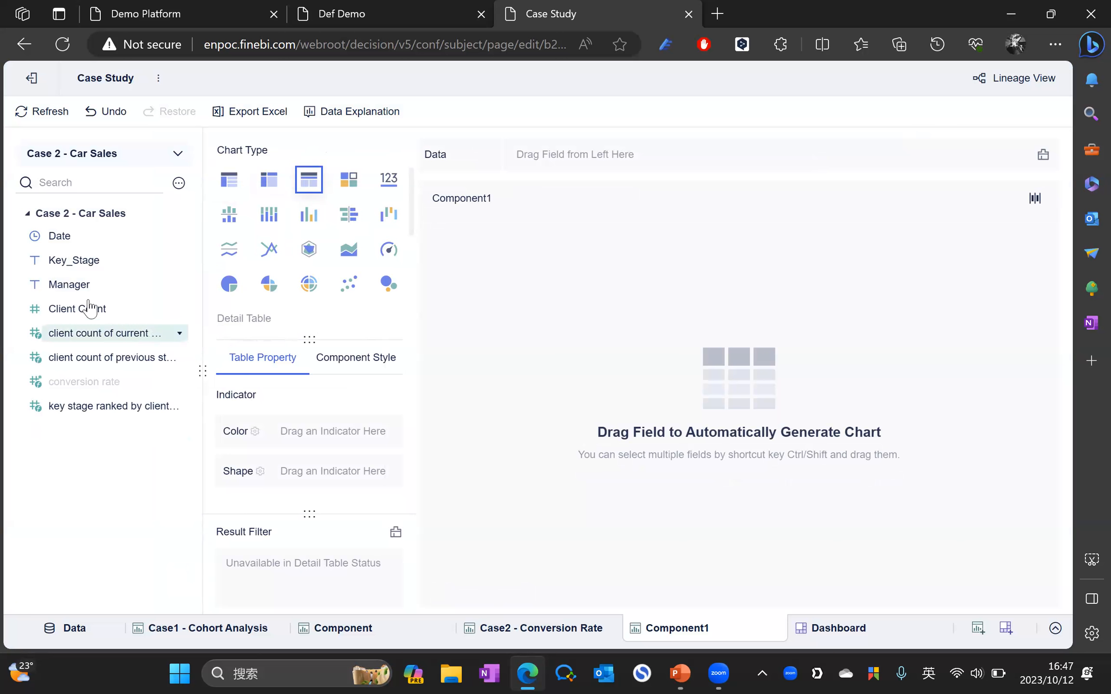
{"action": "left_click_drag", "start_coordinate": [84, 261], "coordinate": [532, 172]}
{"action": "left_click_drag", "start_coordinate": [109, 336], "coordinate": [625, 171]}
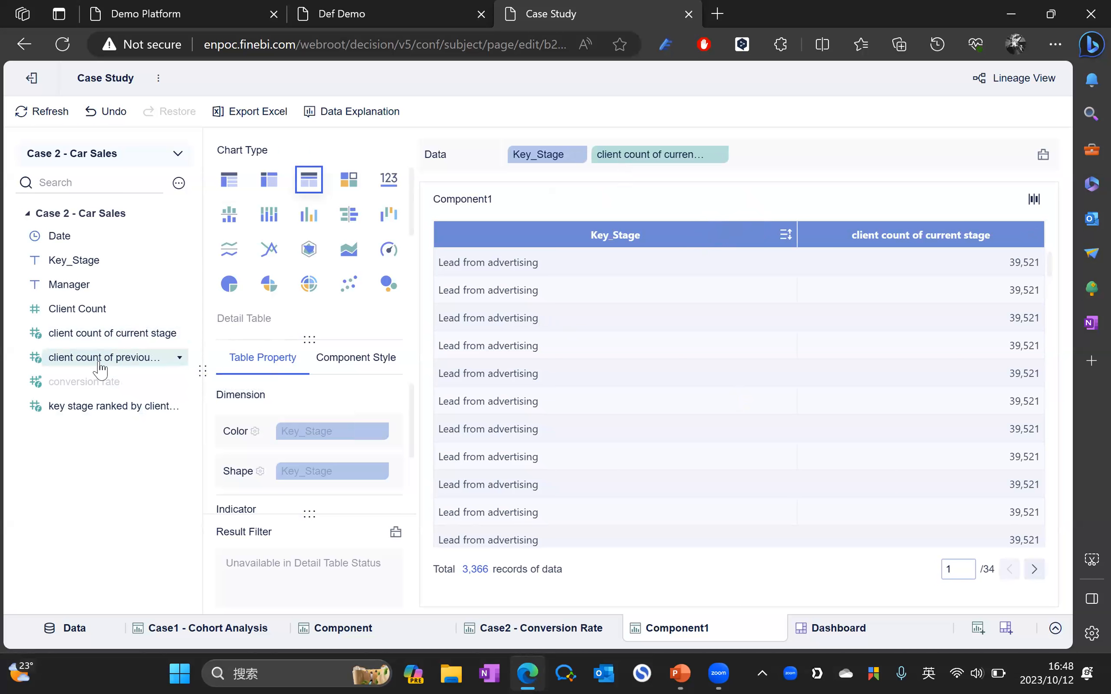
{"action": "left_click_drag", "start_coordinate": [100, 365], "coordinate": [799, 156]}
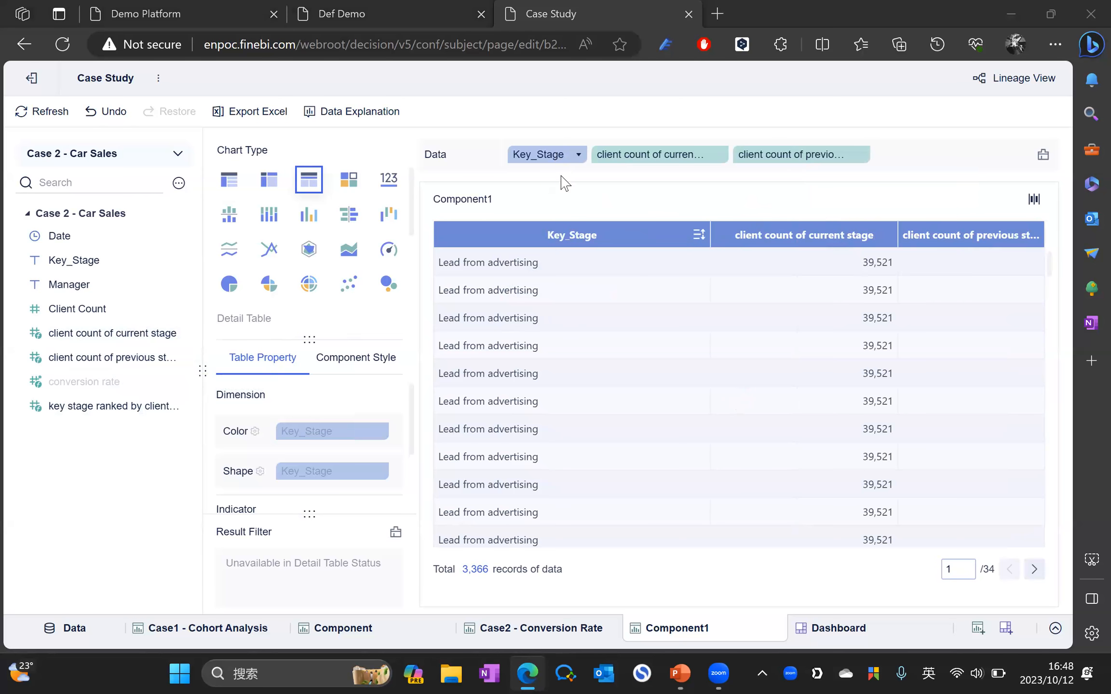
{"action": "scroll", "coordinate": [585, 293], "scroll_direction": "down", "scroll_amount": 2}
{"action": "scroll", "coordinate": [586, 289], "scroll_direction": "up", "scroll_amount": 2}
Step: Switch to a group table: Key_Stage as dimension, current and previous stage client counts as indicators
{"action": "left_click", "coordinate": [229, 180]}
{"action": "left_click", "coordinate": [700, 423]}
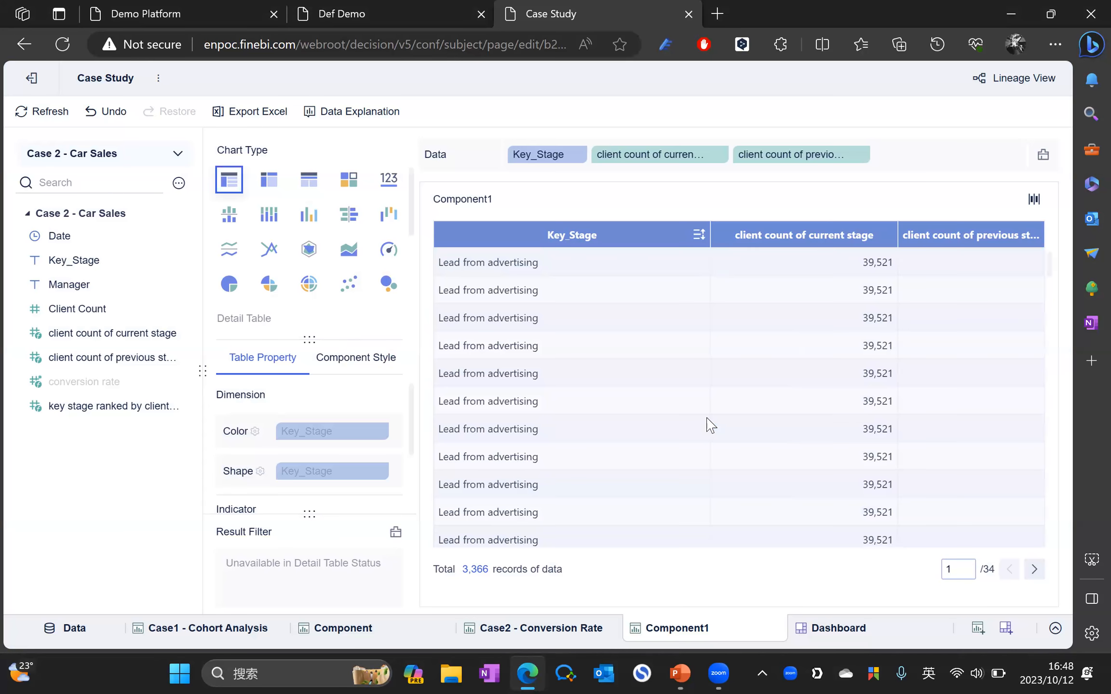
{"action": "left_click_drag", "start_coordinate": [75, 261], "coordinate": [594, 154]}
{"action": "left_click_drag", "start_coordinate": [112, 358], "coordinate": [574, 194]}
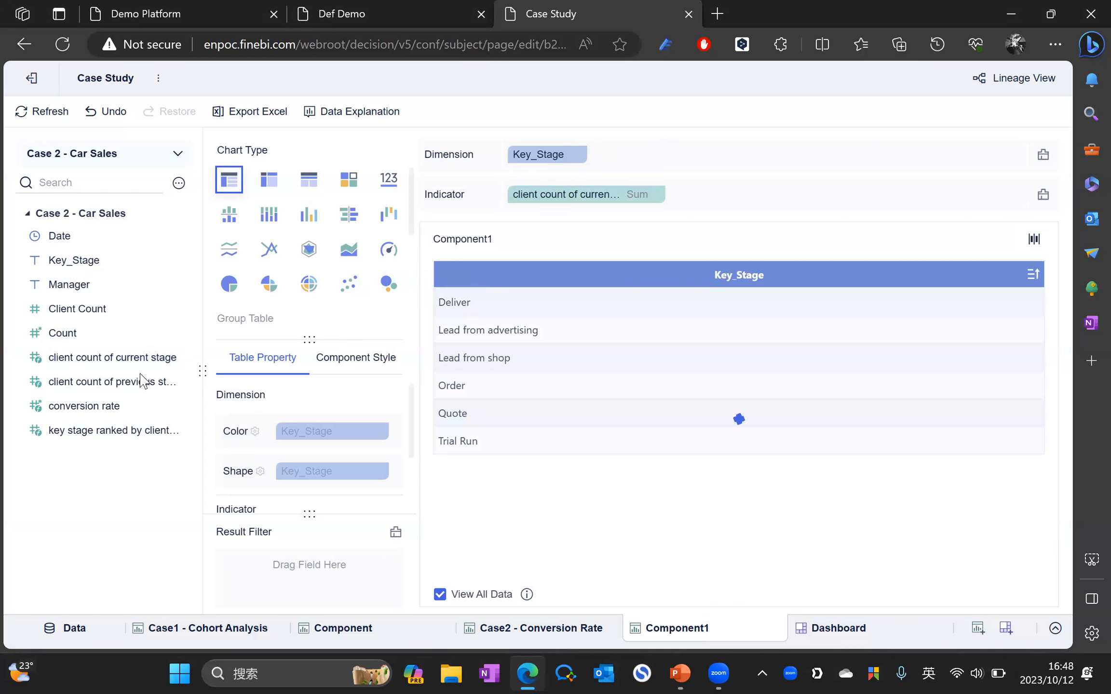
{"action": "left_click_drag", "start_coordinate": [115, 385], "coordinate": [719, 205]}
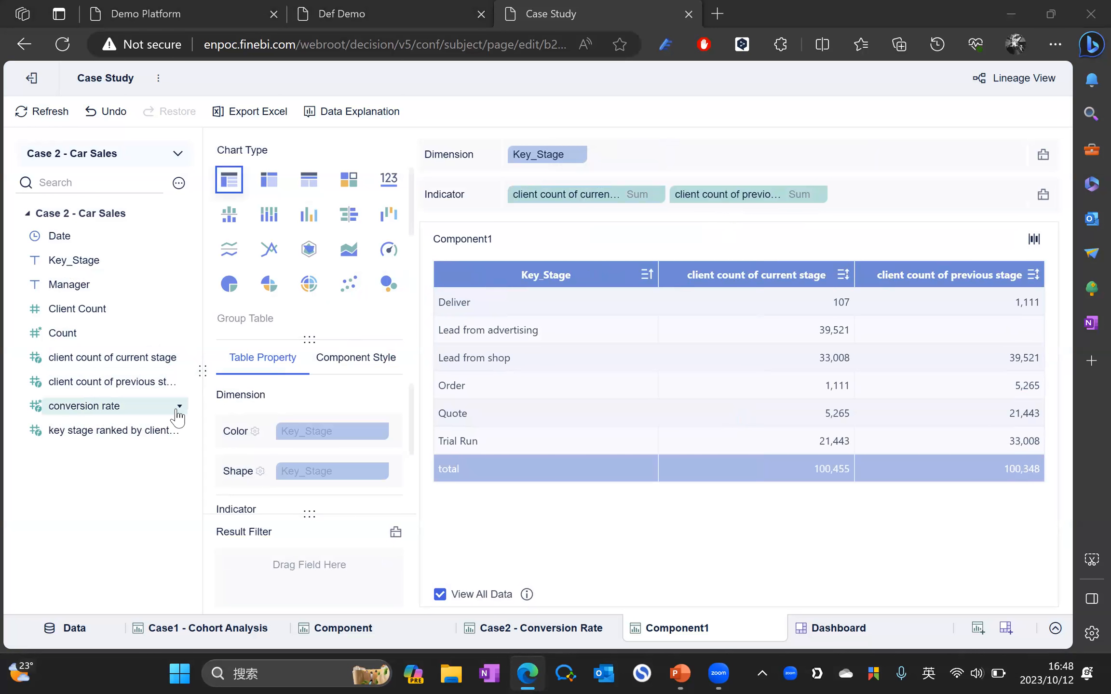
Step: Try the Key_Stage sorting and current-stage indicator menus, dismissing them without changes
{"action": "left_click_drag", "start_coordinate": [113, 413], "coordinate": [598, 166]}
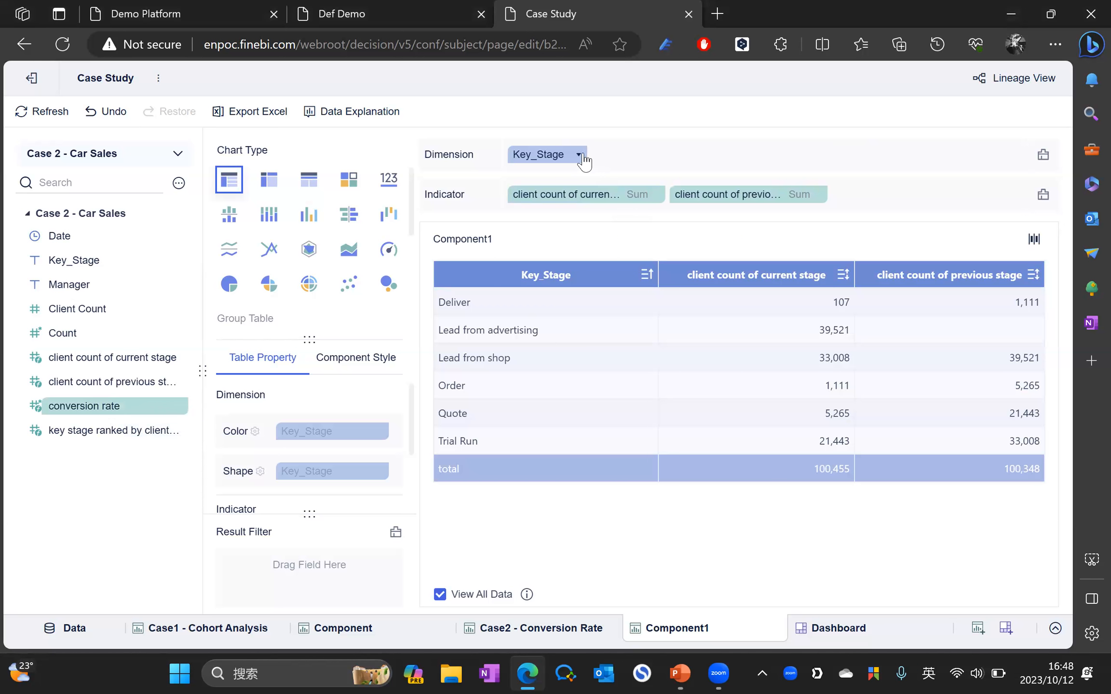
{"action": "left_click", "coordinate": [578, 155]}
{"action": "mouse_move", "coordinate": [658, 190]}
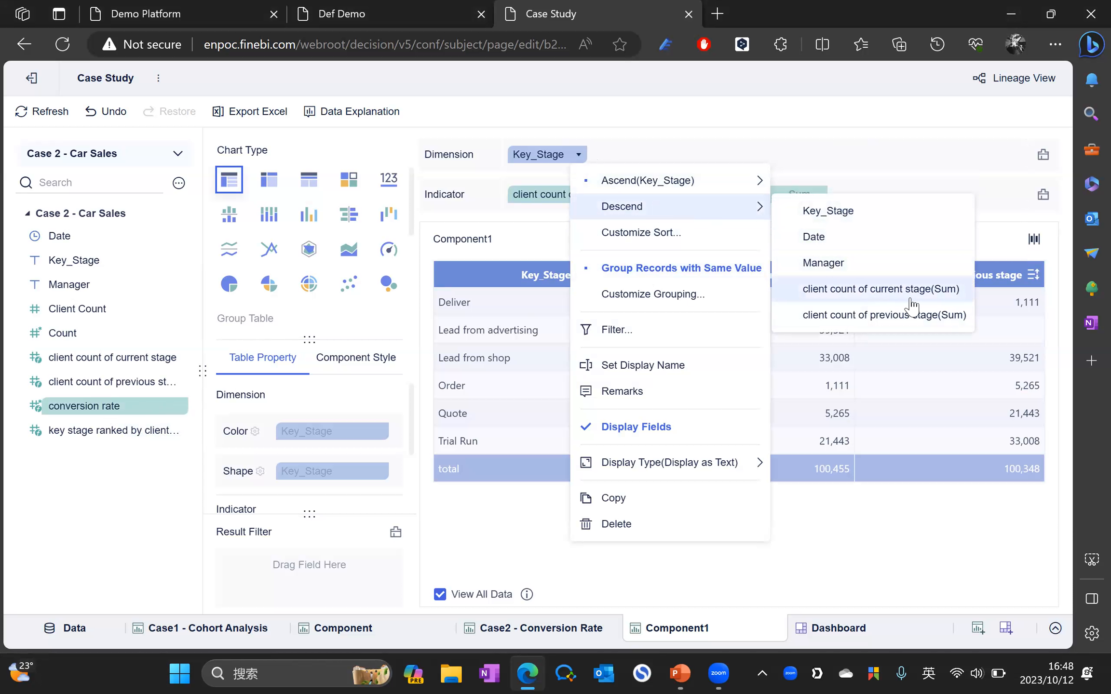
{"action": "mouse_move", "coordinate": [709, 183]}
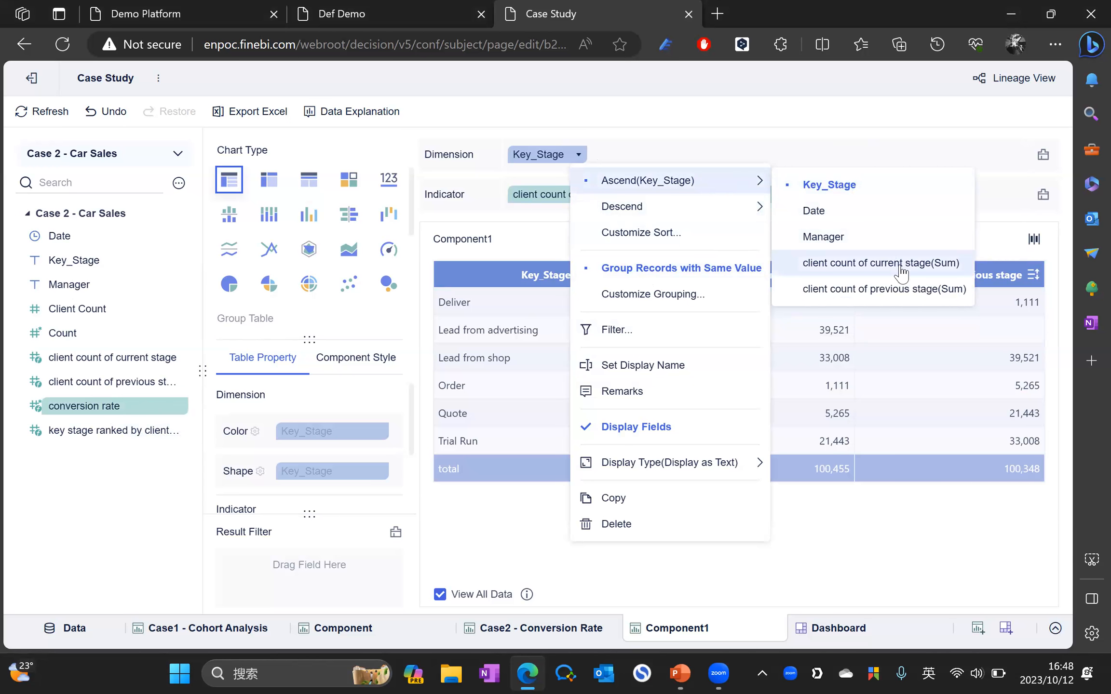
{"action": "left_click", "coordinate": [663, 124]}
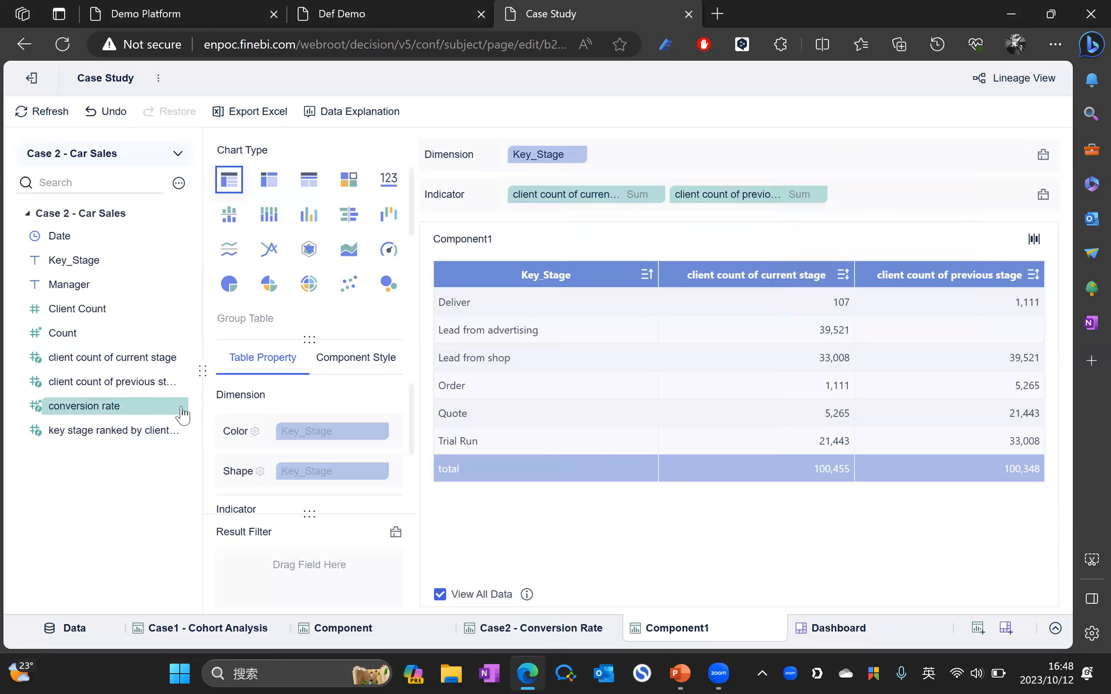
{"action": "scroll", "coordinate": [369, 446], "scroll_direction": "down", "scroll_amount": 1}
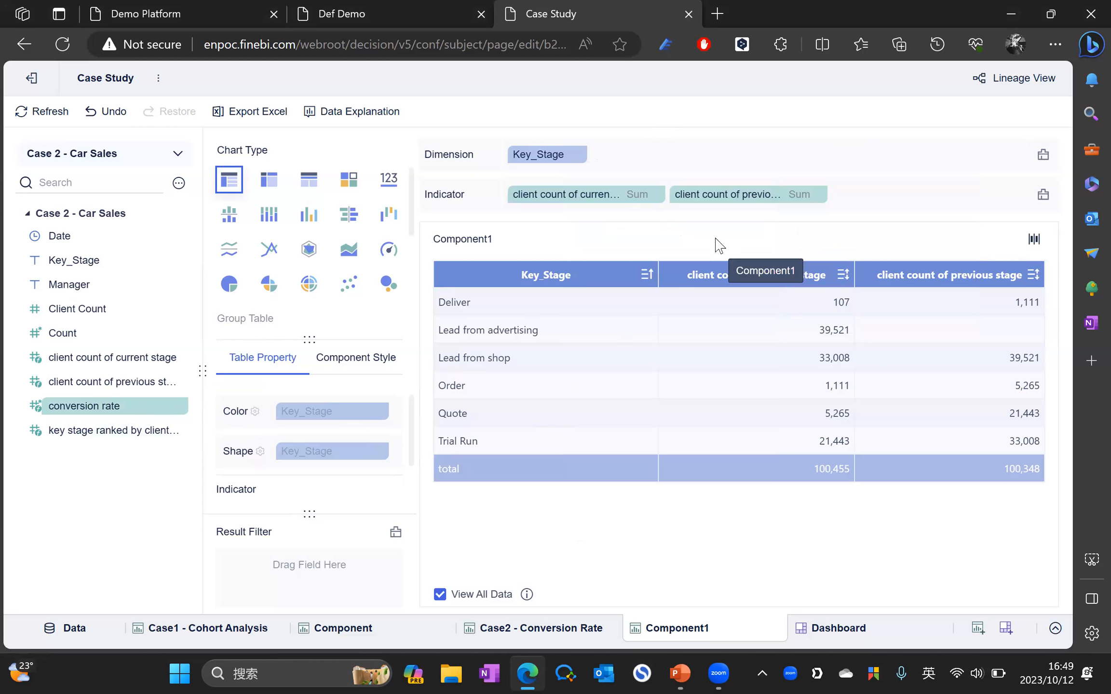
{"action": "left_click", "coordinate": [656, 195]}
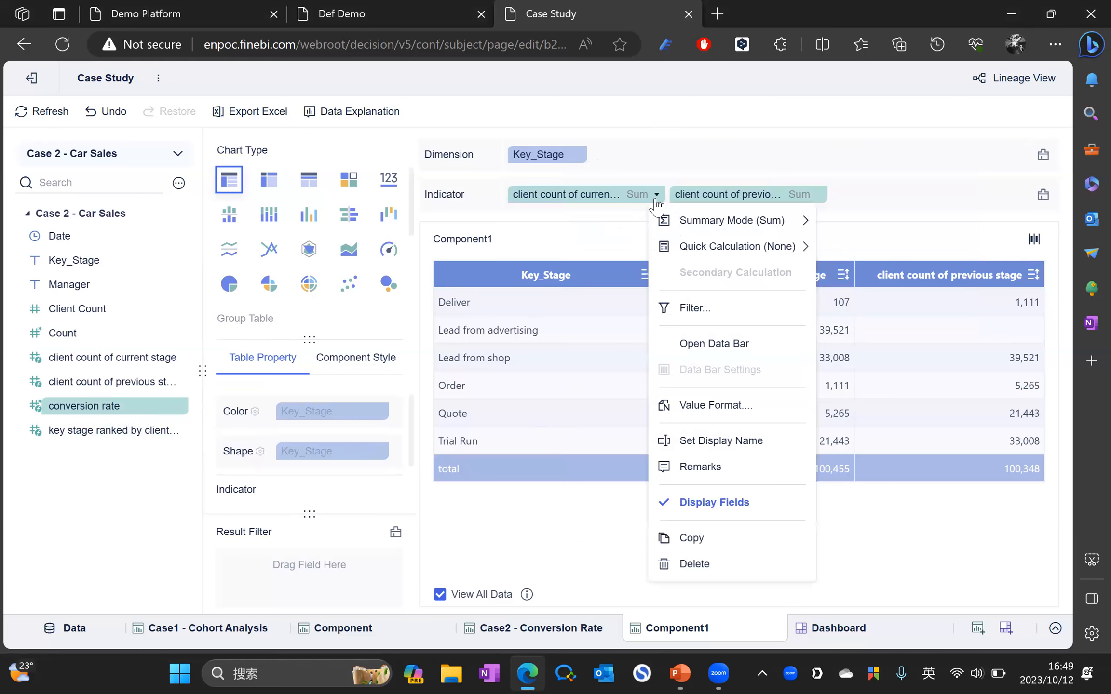
{"action": "left_click", "coordinate": [579, 155]}
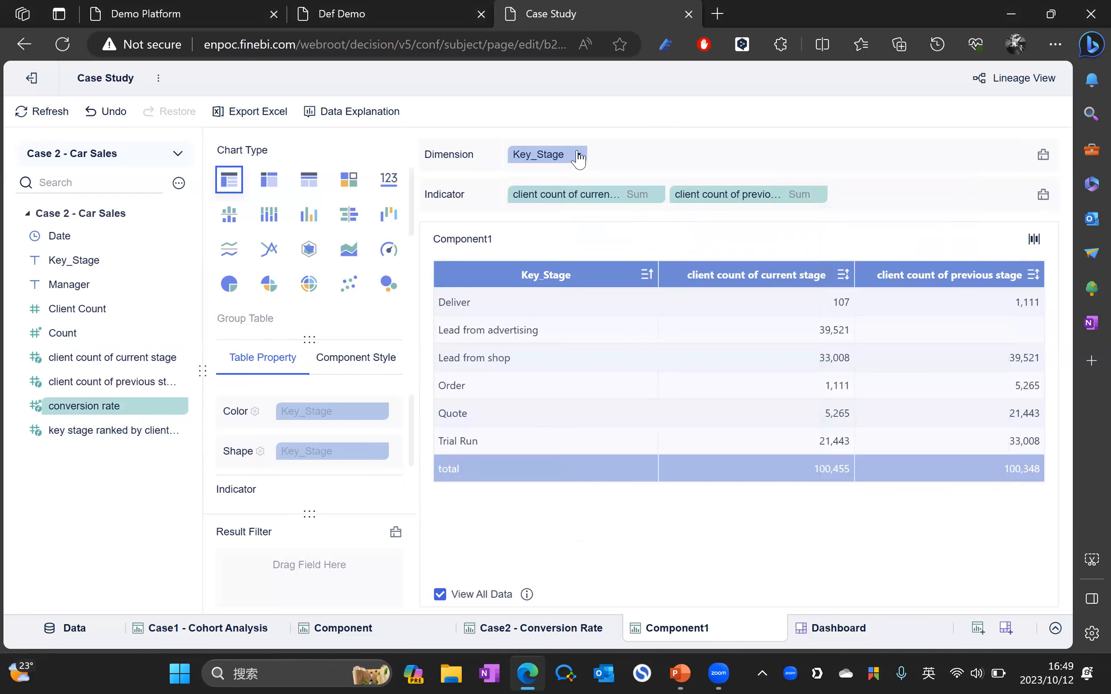
{"action": "left_click", "coordinate": [579, 156]}
{"action": "mouse_move", "coordinate": [605, 207]}
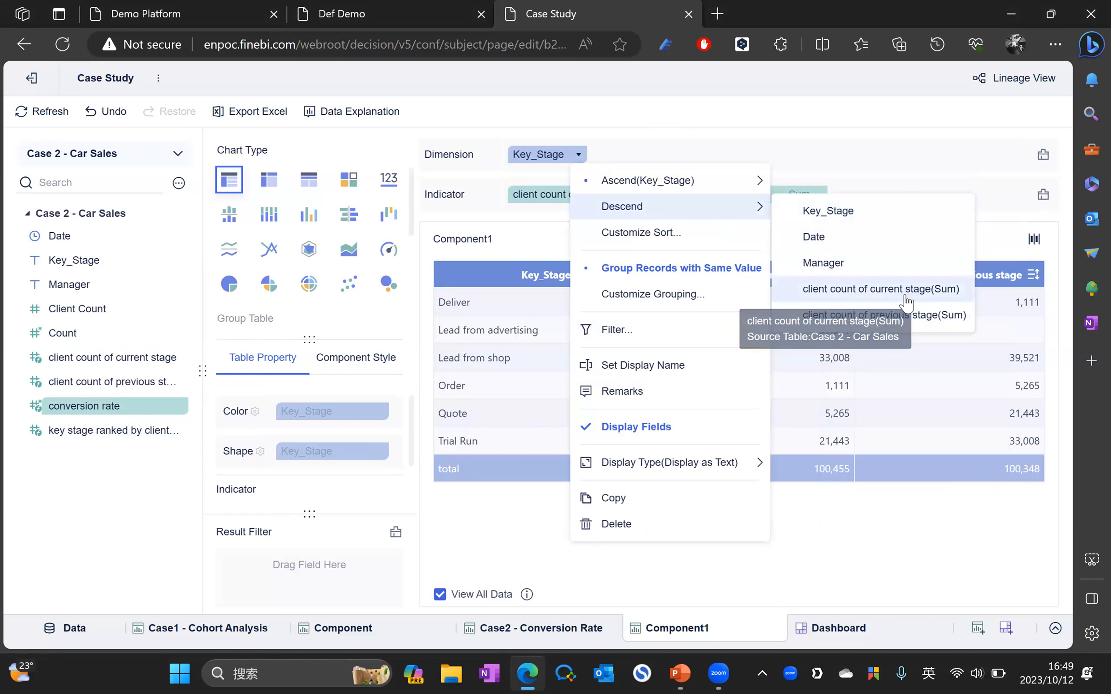
{"action": "left_click", "coordinate": [753, 112]}
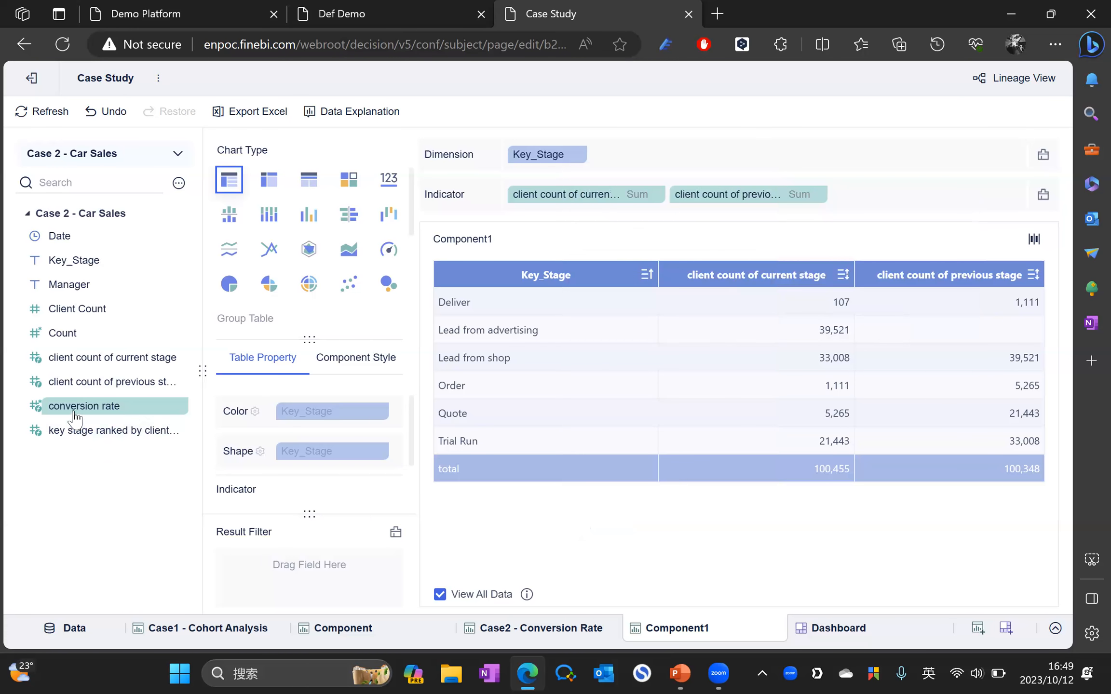
Step: Add the key-stage ranking field as a result filter and sort Key_Stage descending by it
{"action": "left_click_drag", "start_coordinate": [95, 436], "coordinate": [303, 578]}
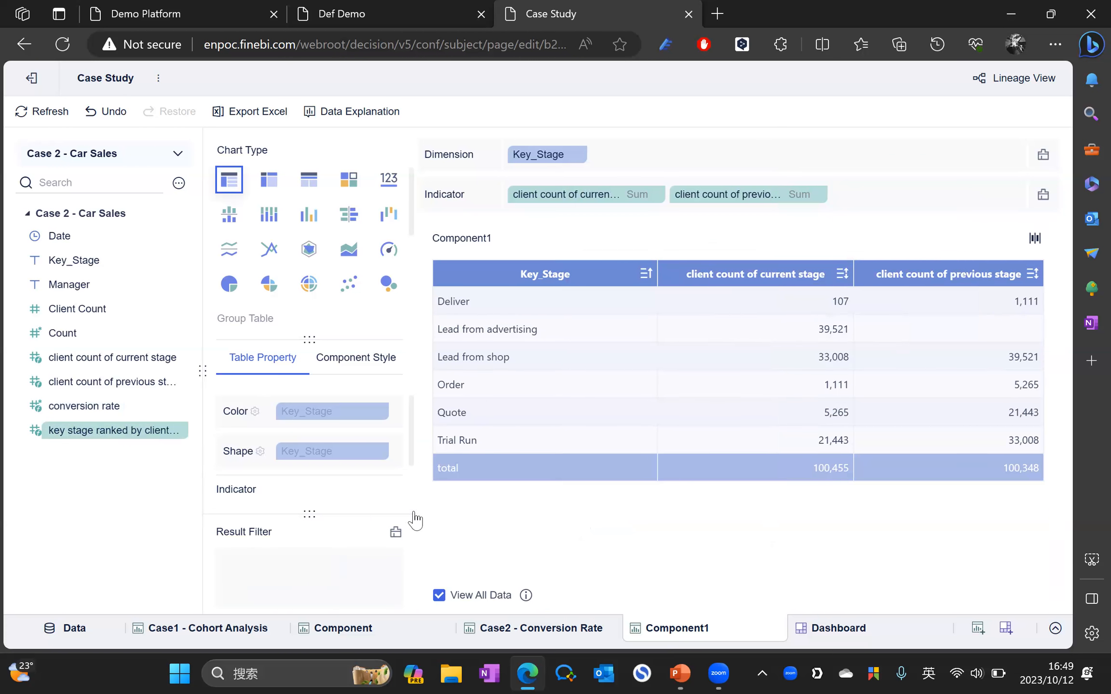
{"action": "left_click", "coordinate": [578, 154]}
{"action": "mouse_move", "coordinate": [701, 217]}
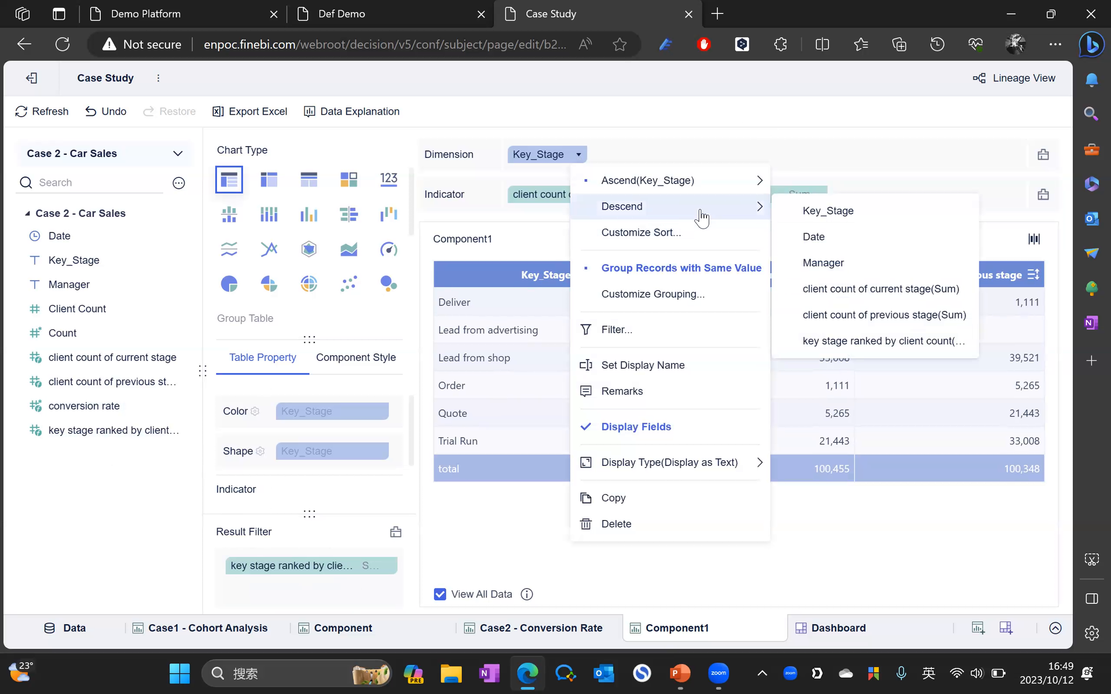
{"action": "left_click", "coordinate": [883, 341]}
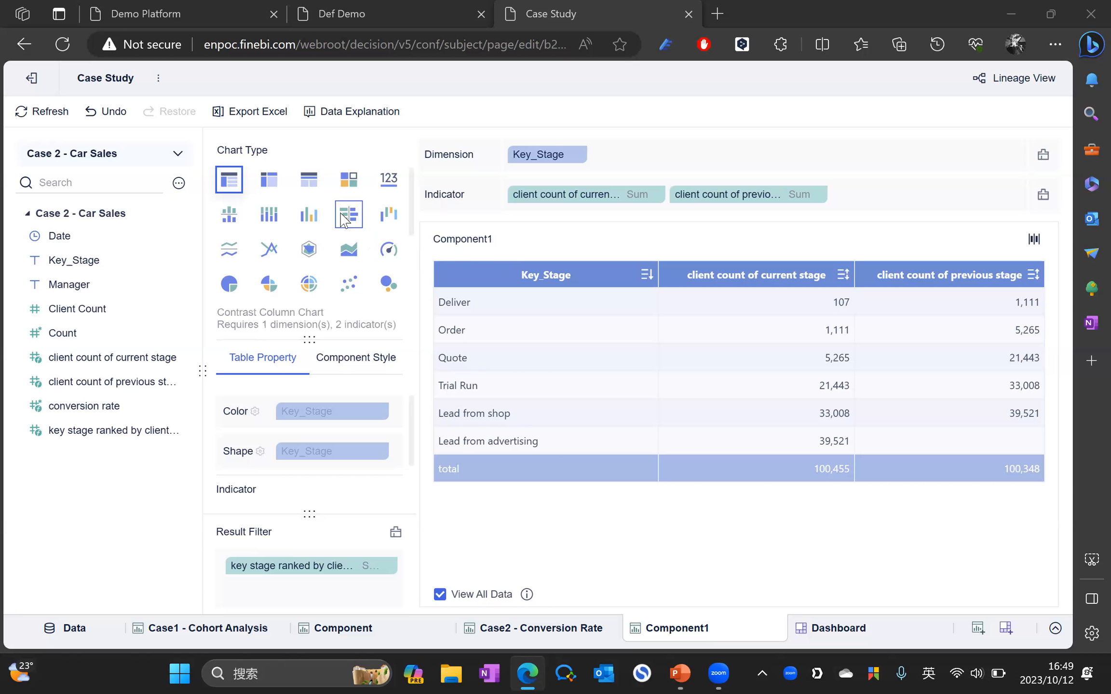
Step: Turn the table into a funnel chart with stages sorted ascending by the key-stage ranking
{"action": "scroll", "coordinate": [346, 229], "scroll_direction": "down", "scroll_amount": 2}
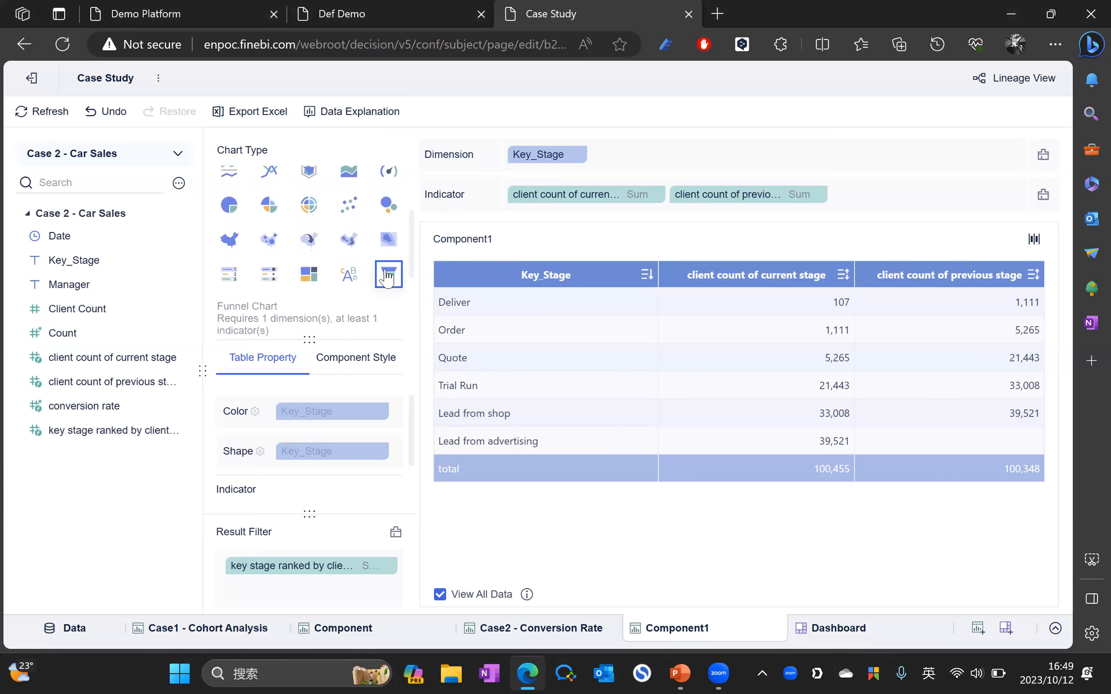
{"action": "left_click", "coordinate": [388, 277]}
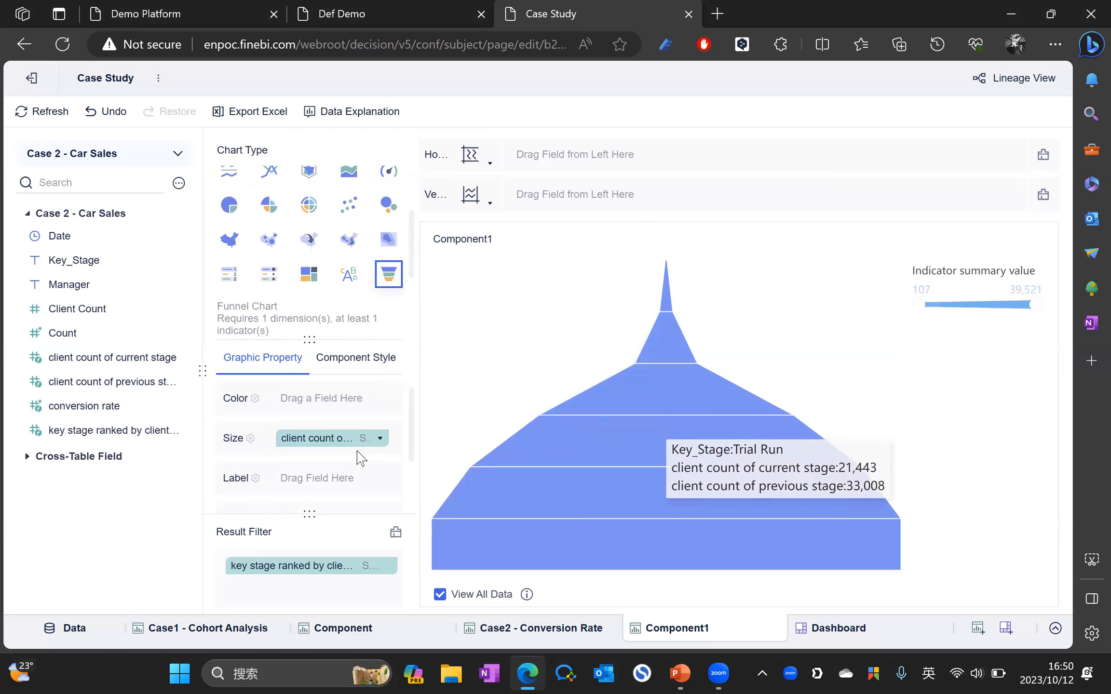
{"action": "scroll", "coordinate": [357, 441], "scroll_direction": "down", "scroll_amount": 1}
{"action": "scroll", "coordinate": [359, 446], "scroll_direction": "down", "scroll_amount": 1}
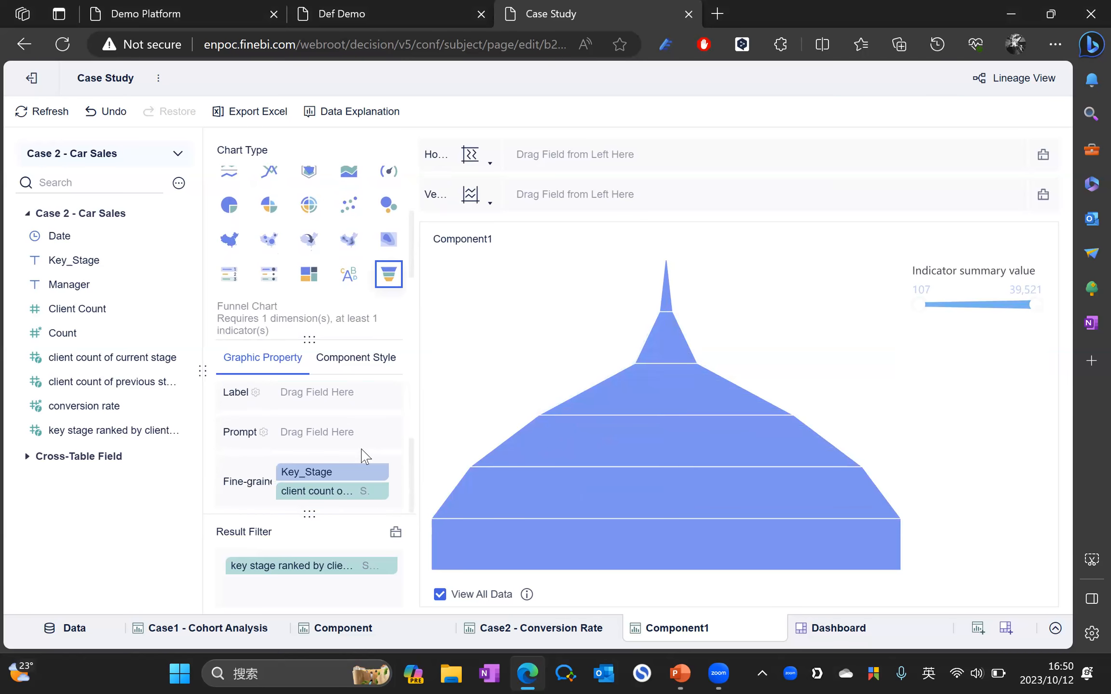
{"action": "left_click", "coordinate": [380, 477]}
{"action": "mouse_move", "coordinate": [488, 228]}
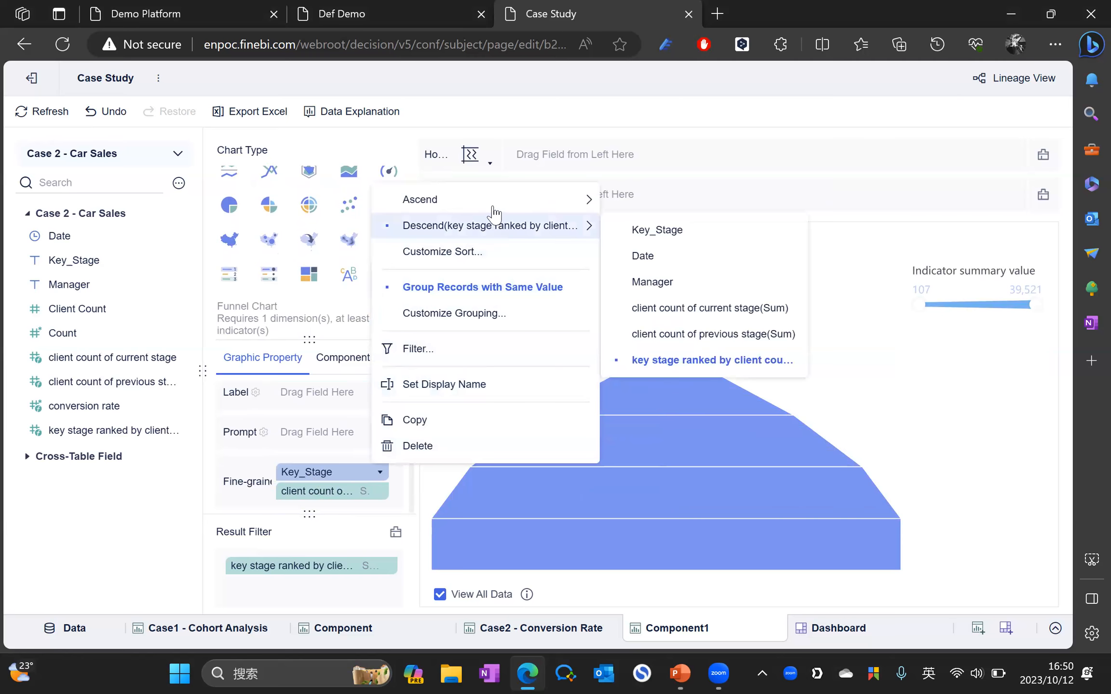
{"action": "mouse_move", "coordinate": [491, 207]}
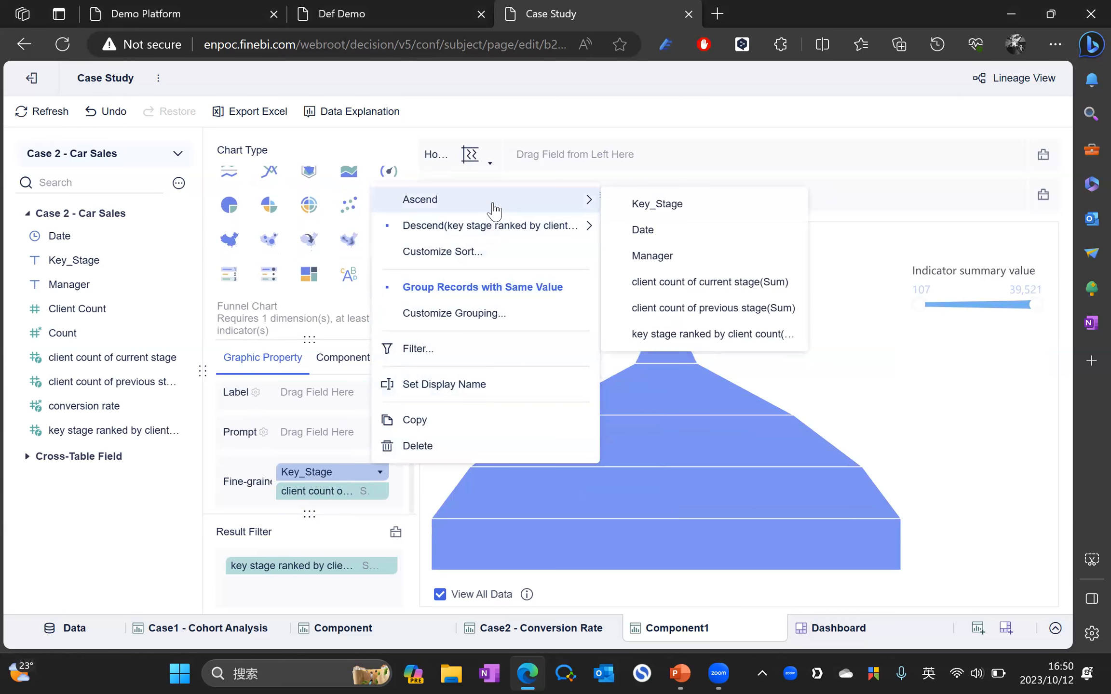
{"action": "left_click", "coordinate": [705, 336]}
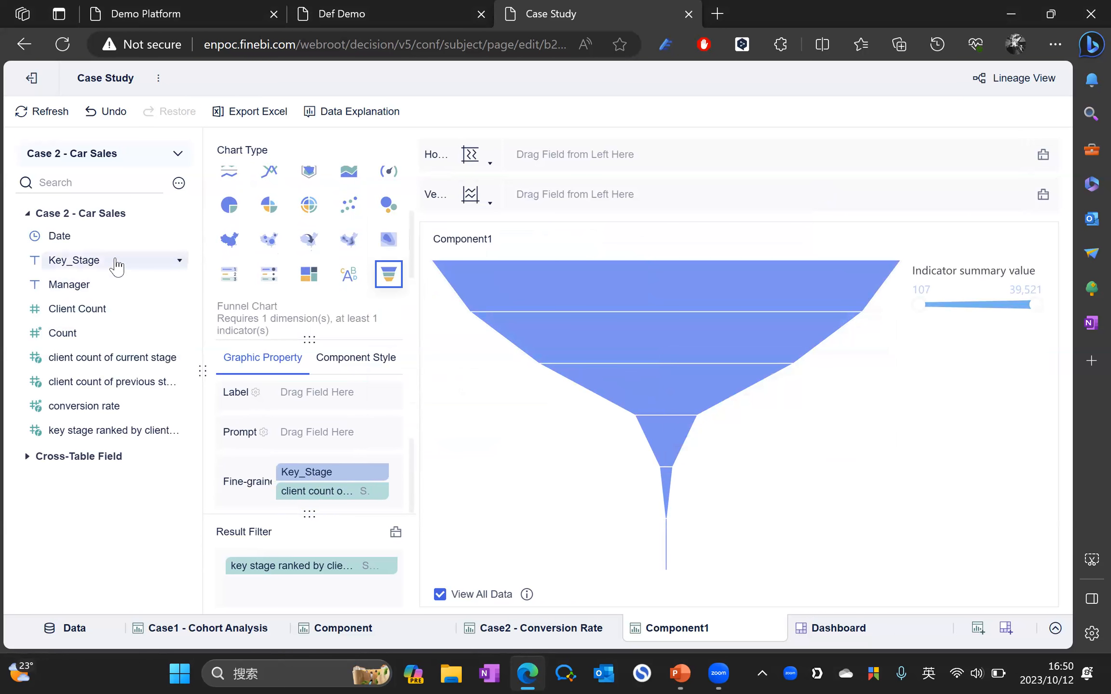
Step: Colour each funnel stage by Key_Stage
{"action": "left_click_drag", "start_coordinate": [97, 263], "coordinate": [337, 440]}
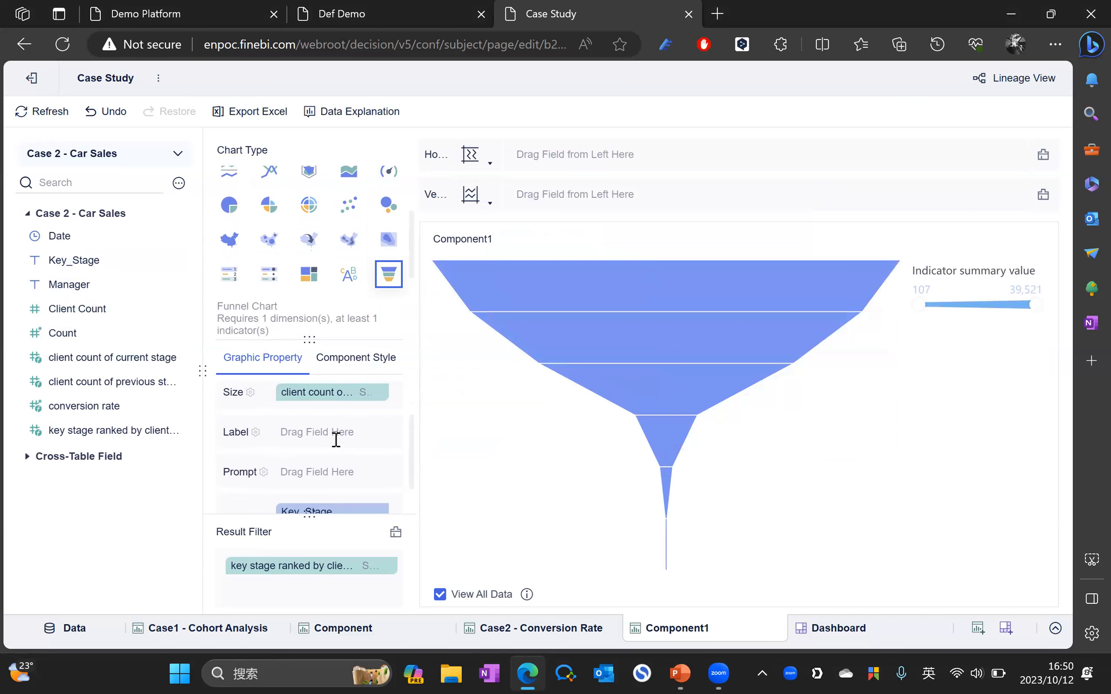
{"action": "scroll", "coordinate": [336, 440], "scroll_direction": "up", "scroll_amount": 1}
{"action": "left_click_drag", "start_coordinate": [87, 261], "coordinate": [320, 401]}
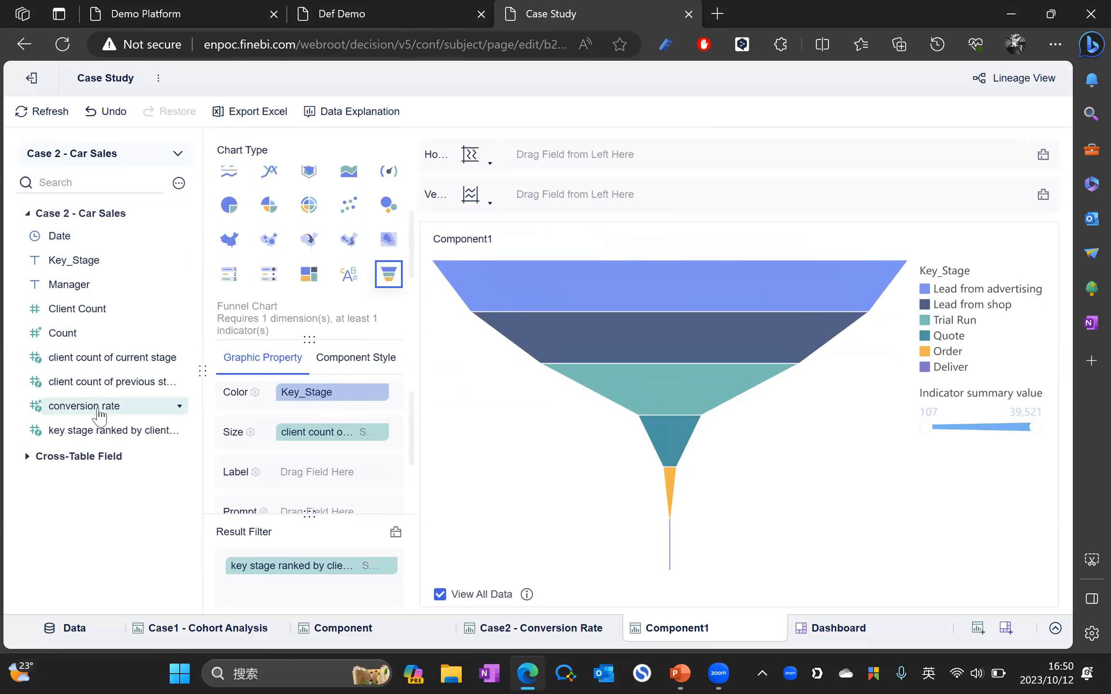
Step: Review the conversion rate formula and keep it unchanged
{"action": "left_click", "coordinate": [180, 406]}
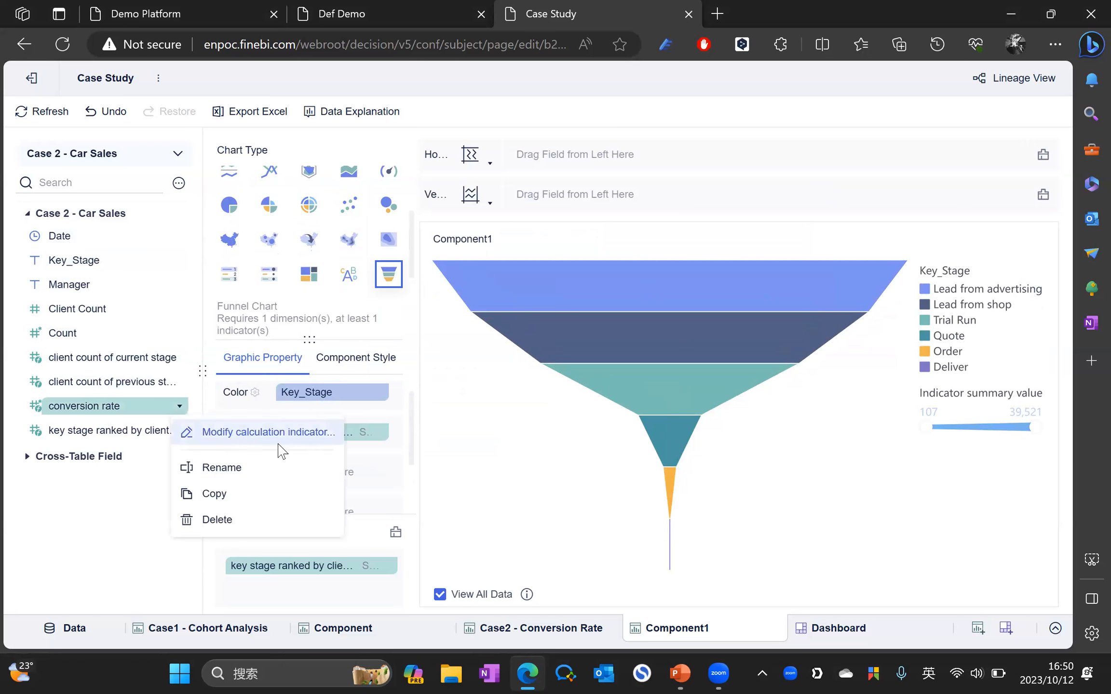
{"action": "left_click", "coordinate": [270, 432]}
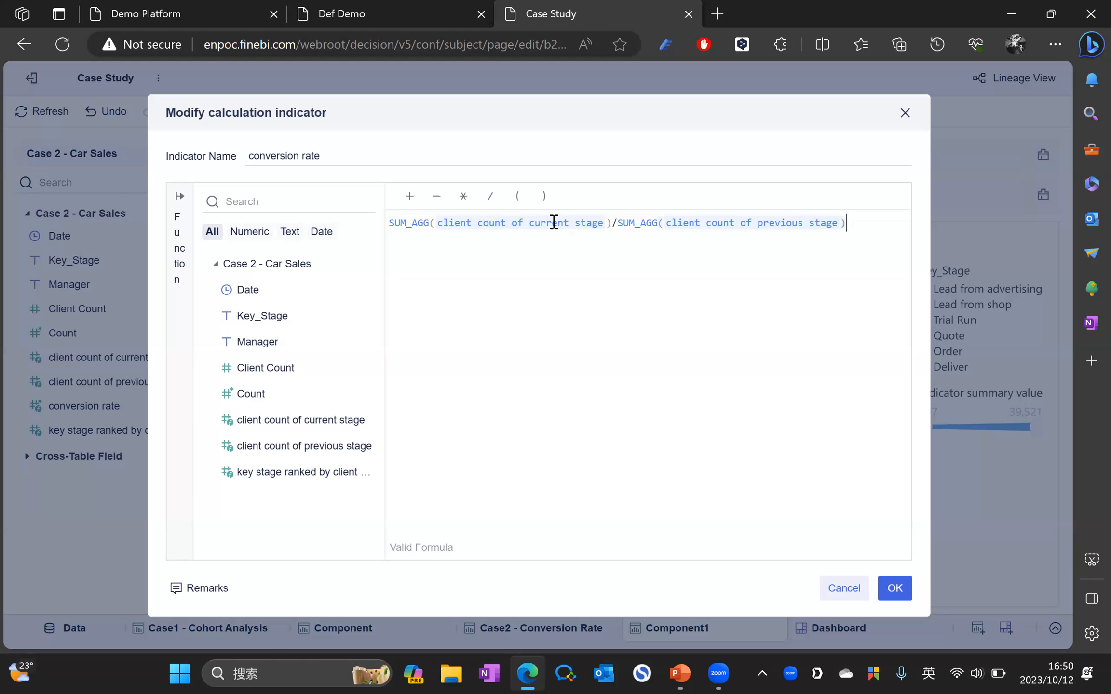
{"action": "left_click", "coordinate": [895, 588]}
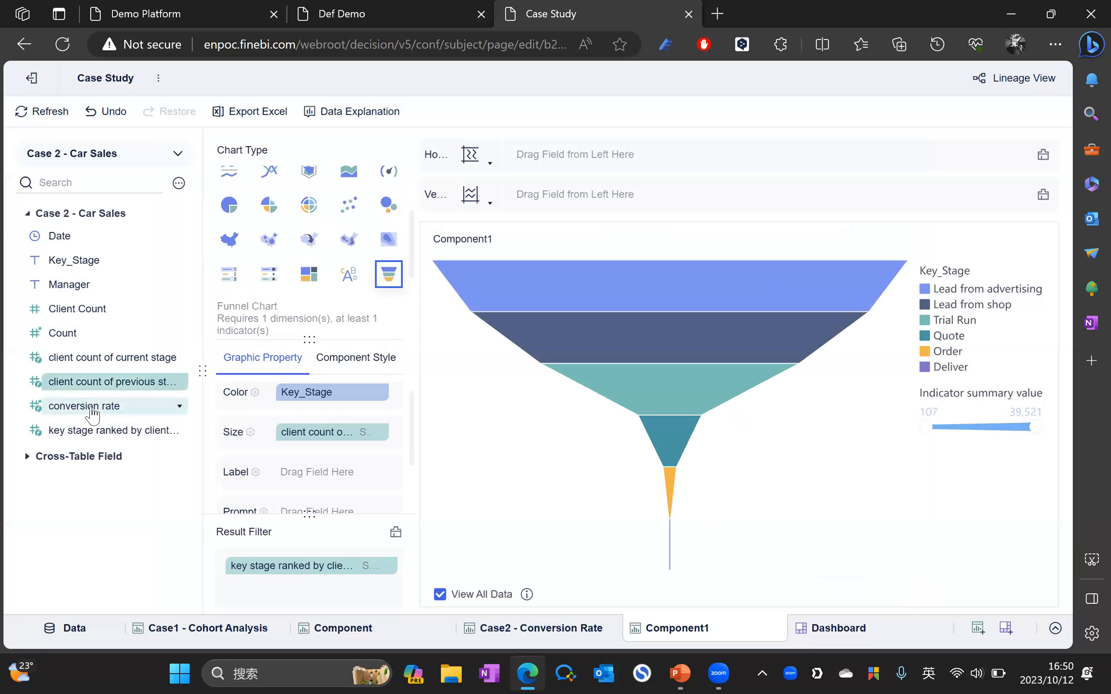
Step: Label the funnel stages with conversion rate formatted as a percentage
{"action": "left_click_drag", "start_coordinate": [70, 412], "coordinate": [318, 477]}
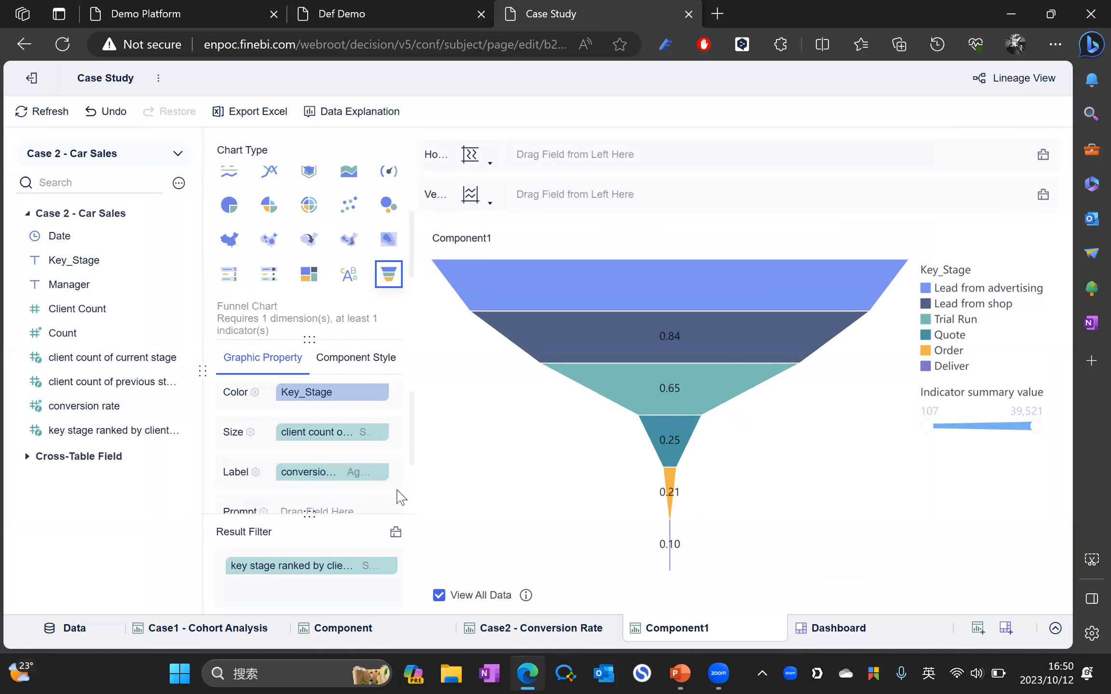
{"action": "mouse_move", "coordinate": [703, 454]}
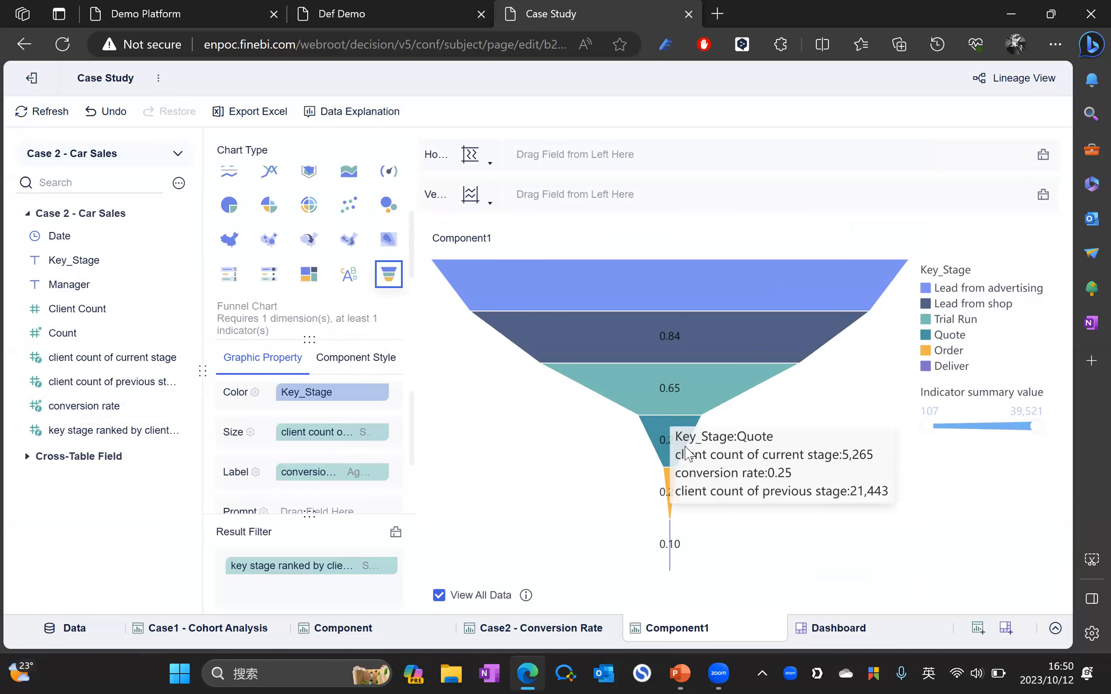
{"action": "left_click", "coordinate": [380, 472]}
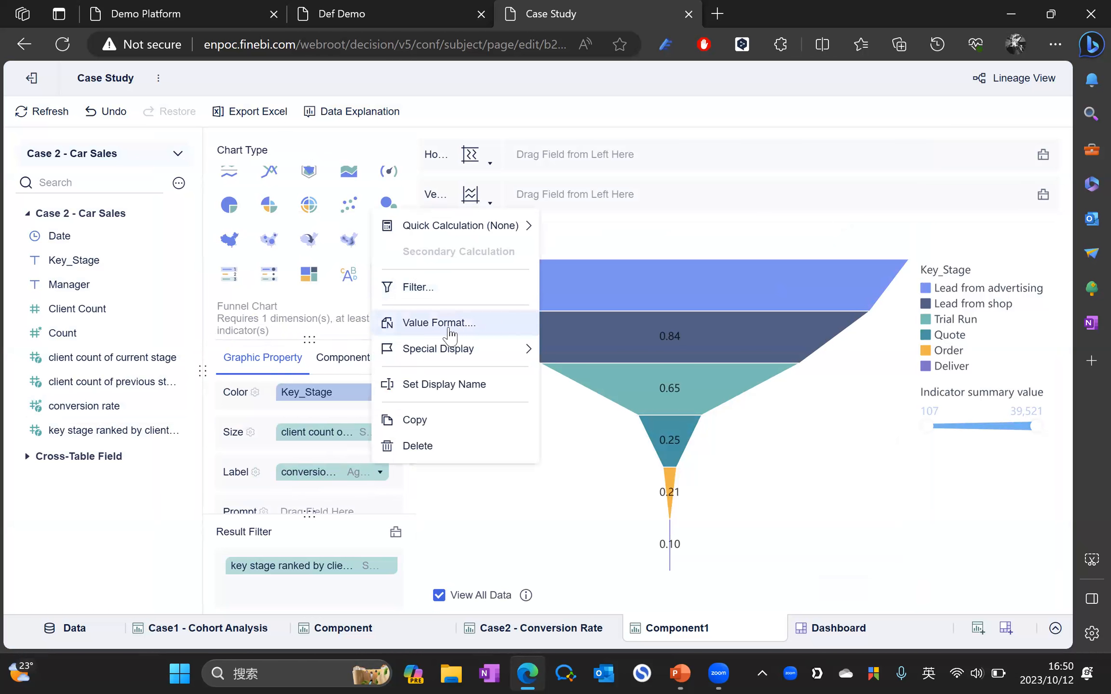
{"action": "left_click", "coordinate": [515, 339]}
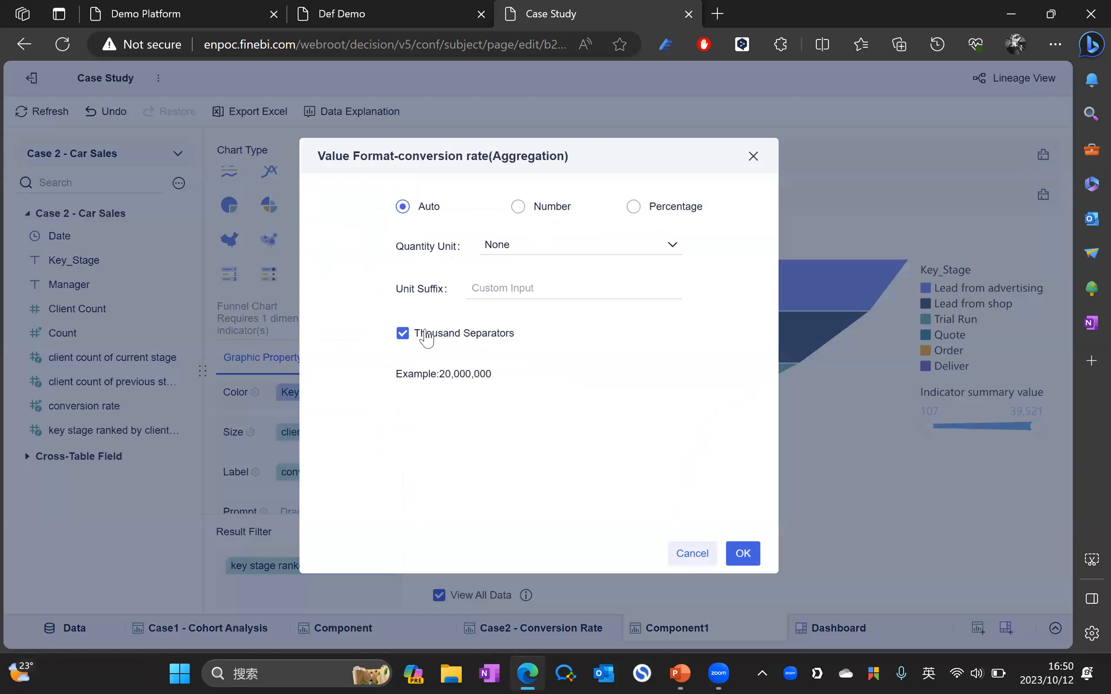
{"action": "left_click", "coordinate": [641, 208]}
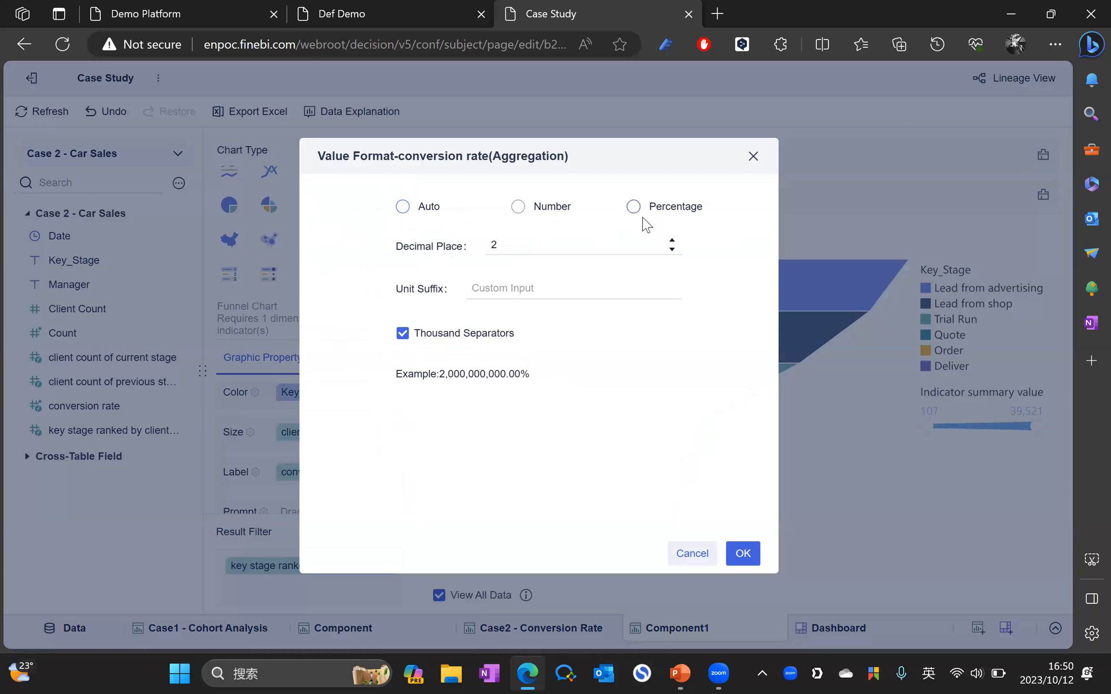
{"action": "left_click", "coordinate": [743, 559]}
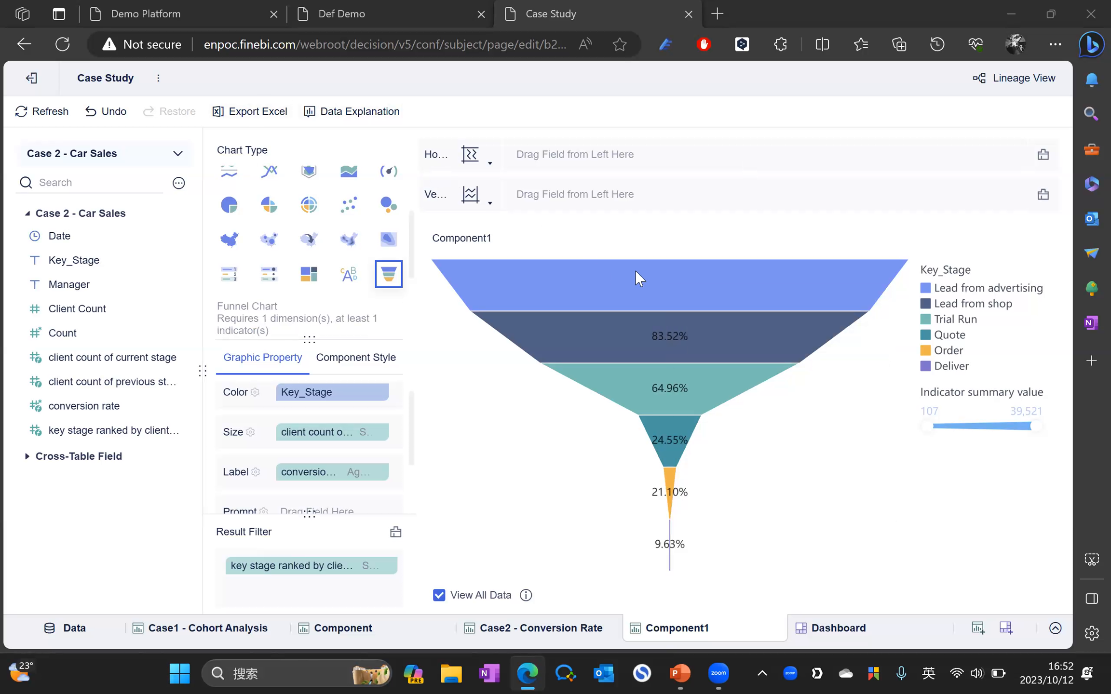
Step: Bring the FineBI_DEF_Basic PowerPoint deck forward at slide 14, Case Study – Cohort Analysis
{"action": "mouse_move", "coordinate": [688, 263]}
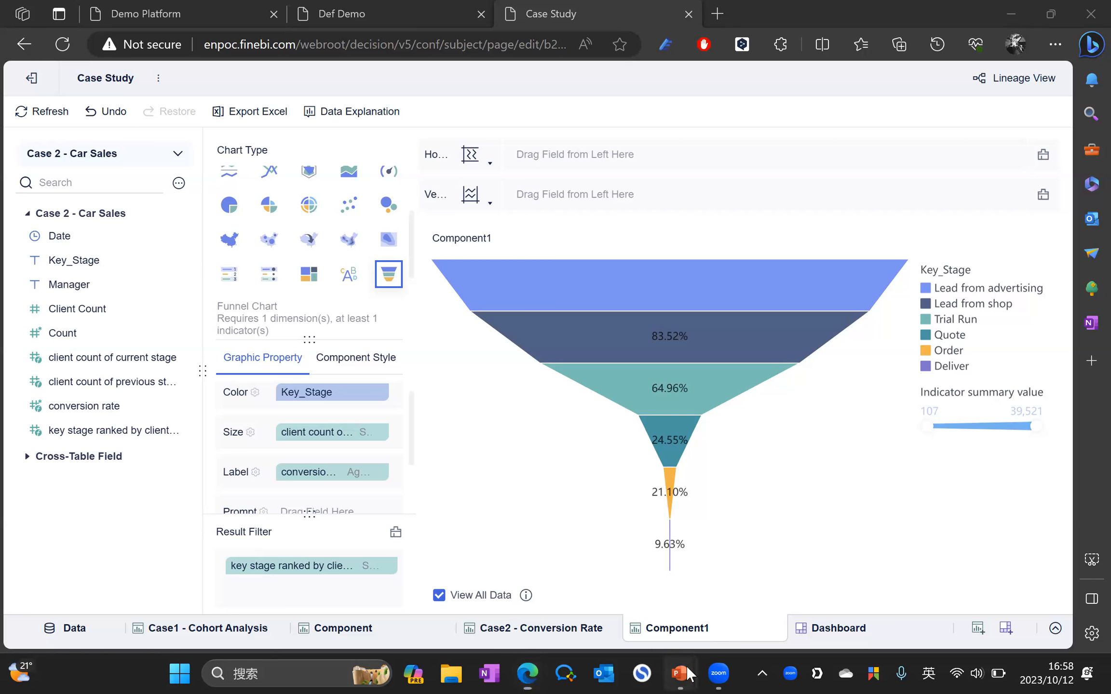
{"action": "mouse_move", "coordinate": [680, 674]}
{"action": "left_click", "coordinate": [615, 614]}
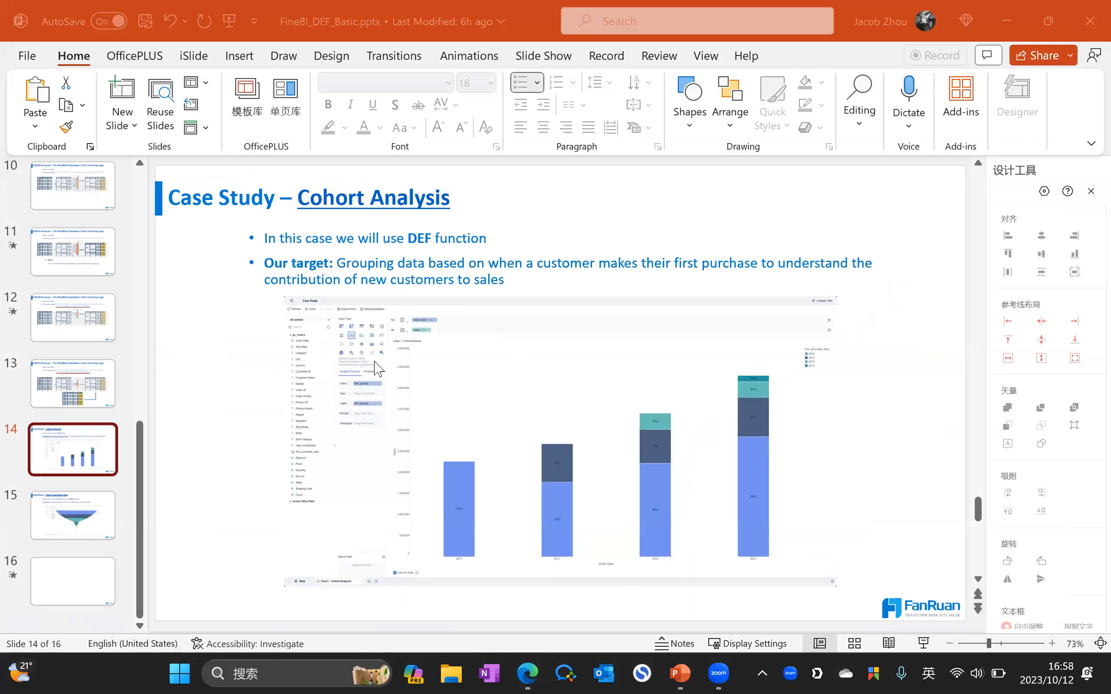